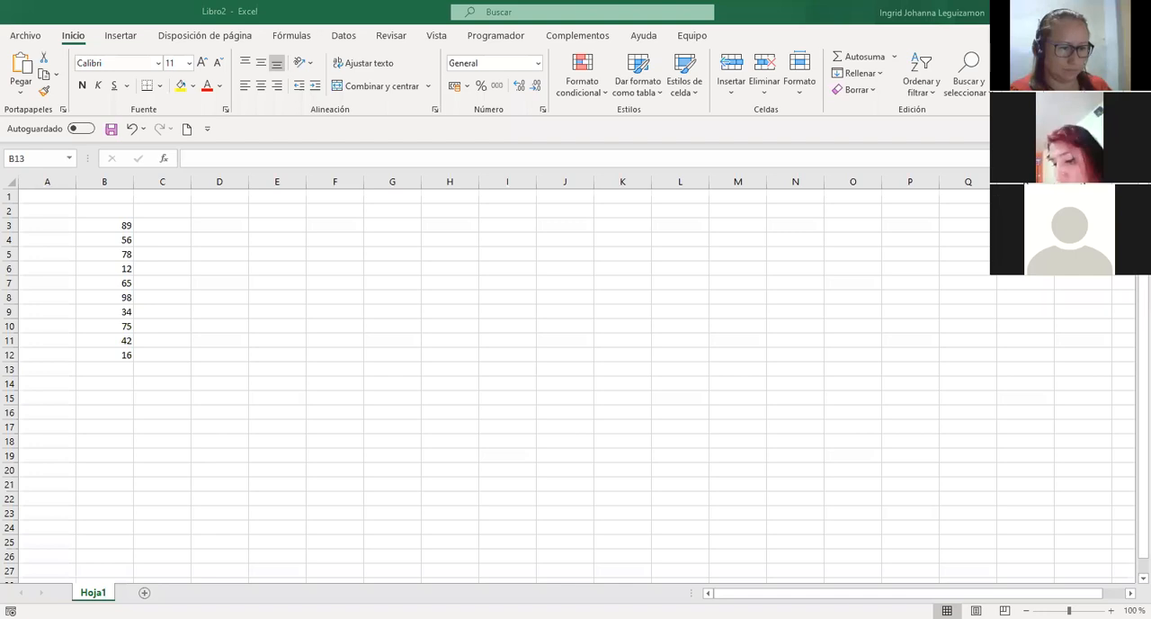
Select columns A and F in turn, followed by rows 1, 4 and 6 individually.
{"action": "left_click", "coordinate": [44, 179]}
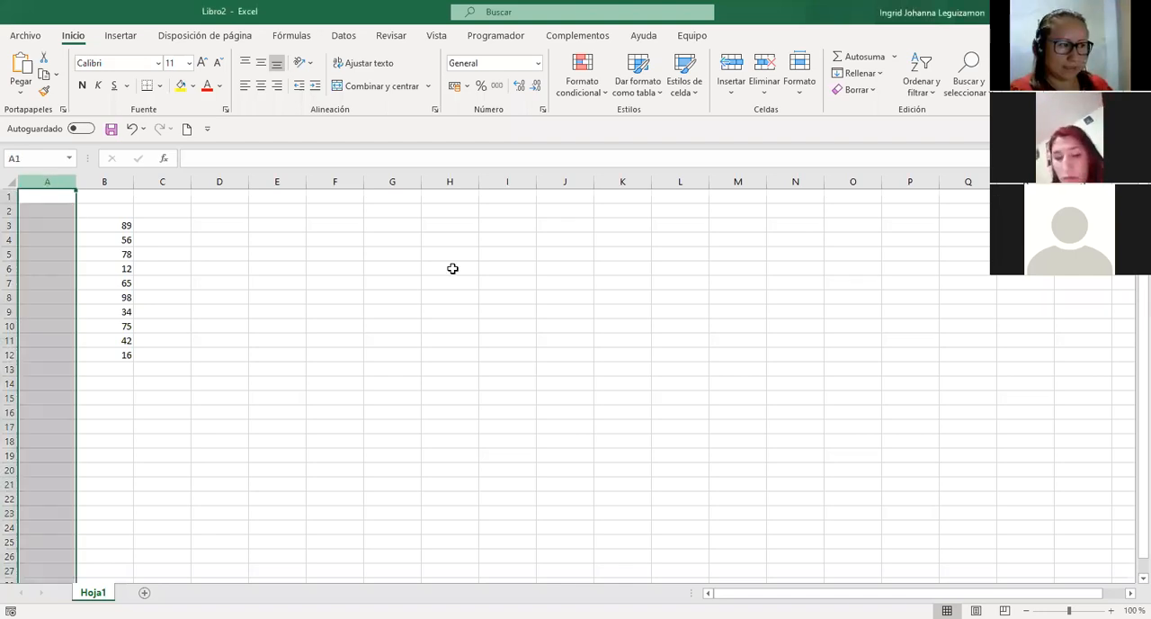
{"action": "left_click", "coordinate": [333, 180]}
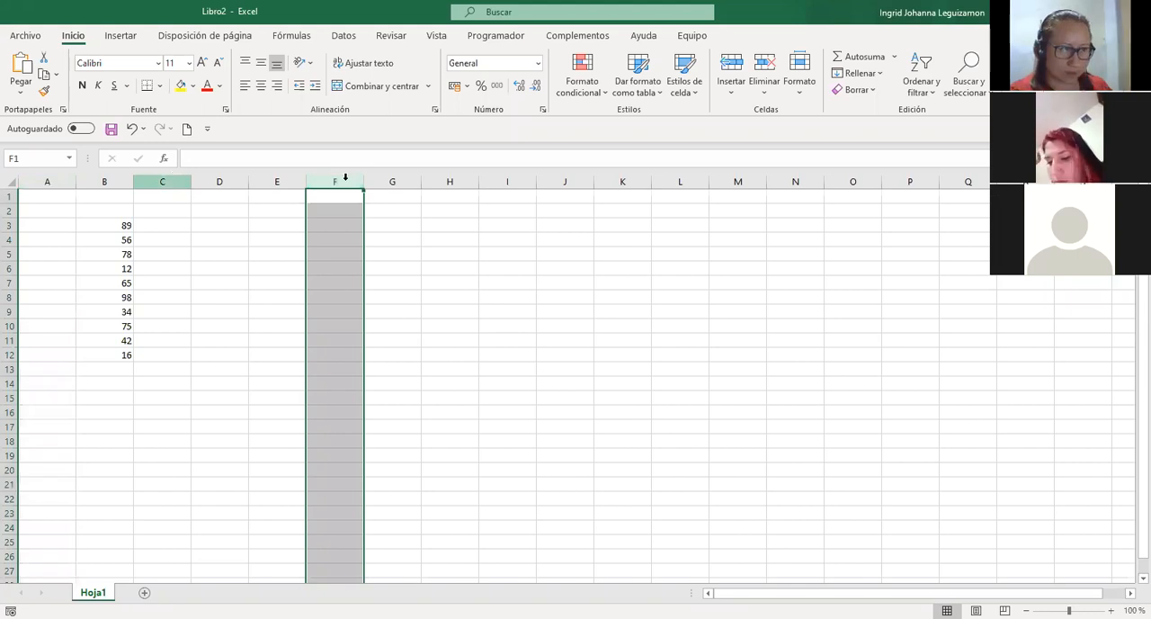
{"action": "left_click", "coordinate": [9, 196]}
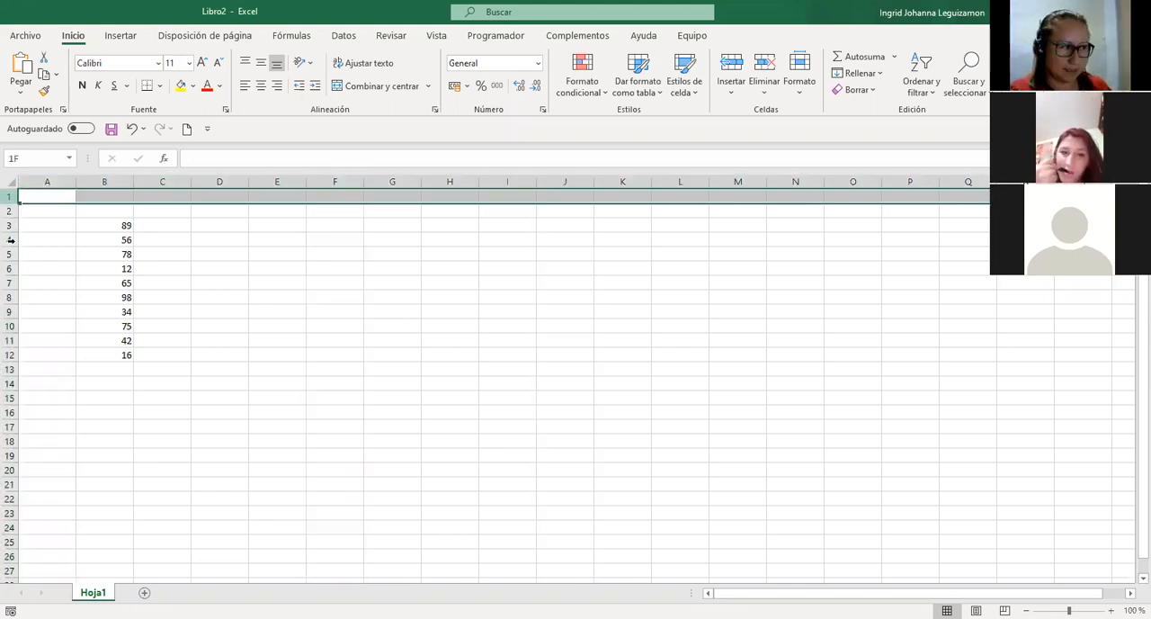
{"action": "left_click", "coordinate": [9, 240]}
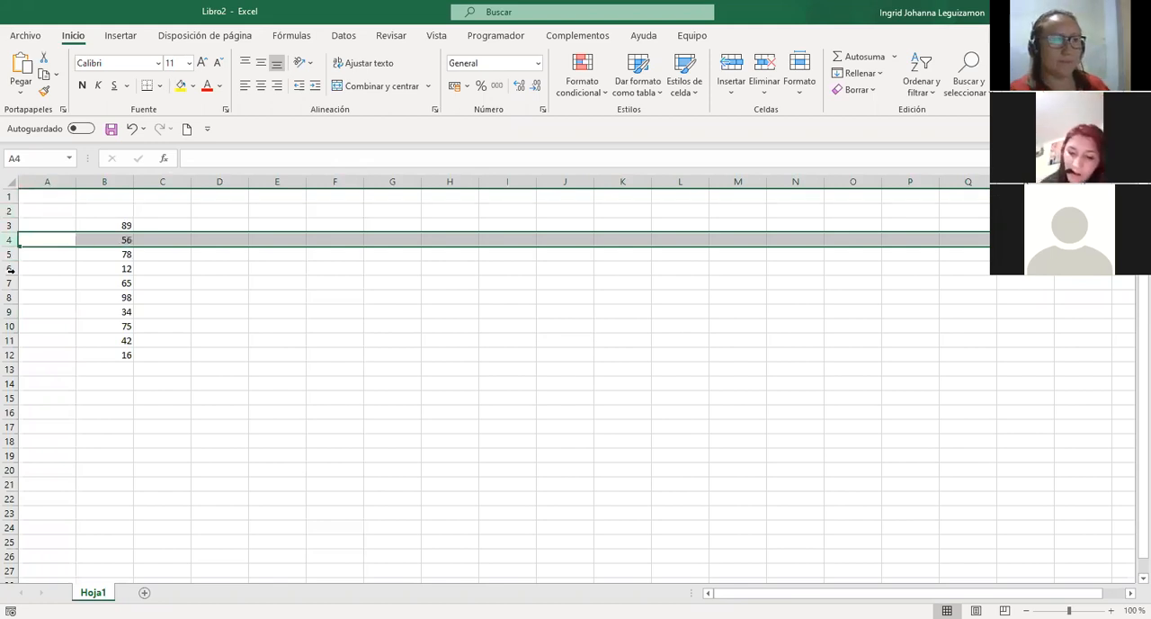
{"action": "left_click", "coordinate": [10, 268]}
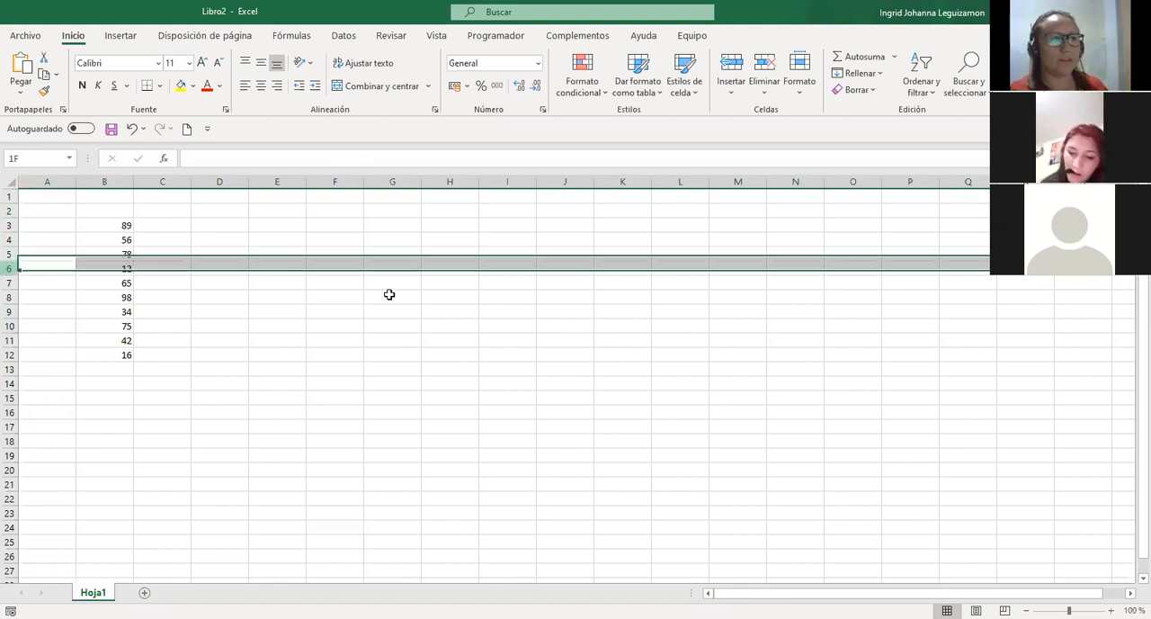
Trace cell F6 as an intersection by selecting F1:F6 together with A6:F6, ending on F6 alone.
{"action": "left_click", "coordinate": [335, 268]}
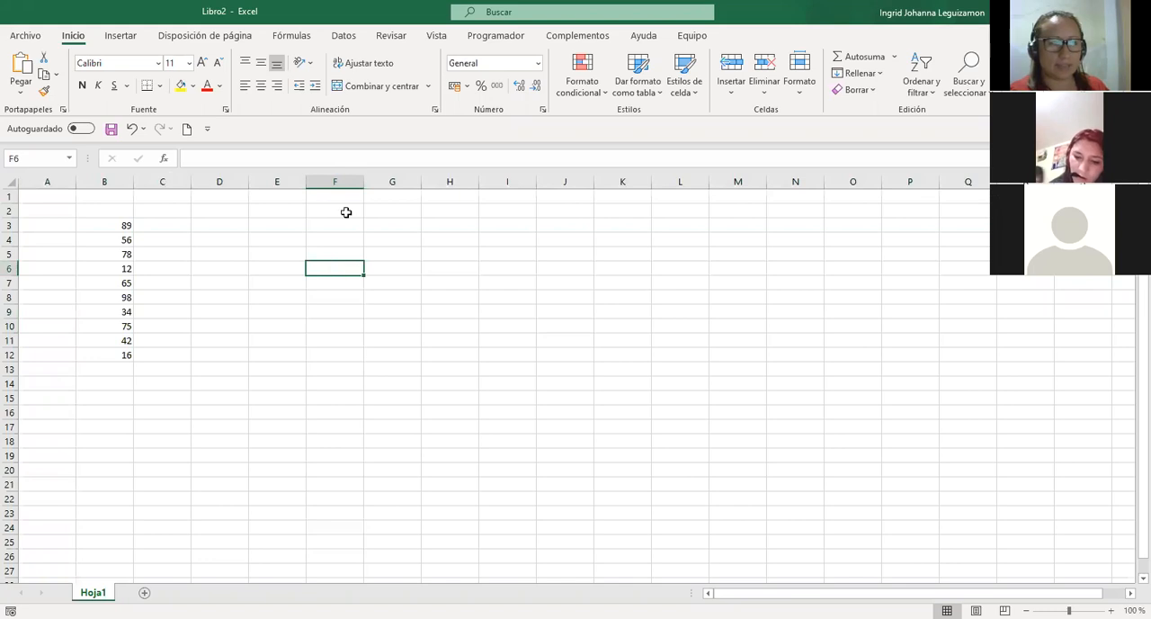
{"action": "left_click_drag", "start_coordinate": [342, 193], "coordinate": [337, 271]}
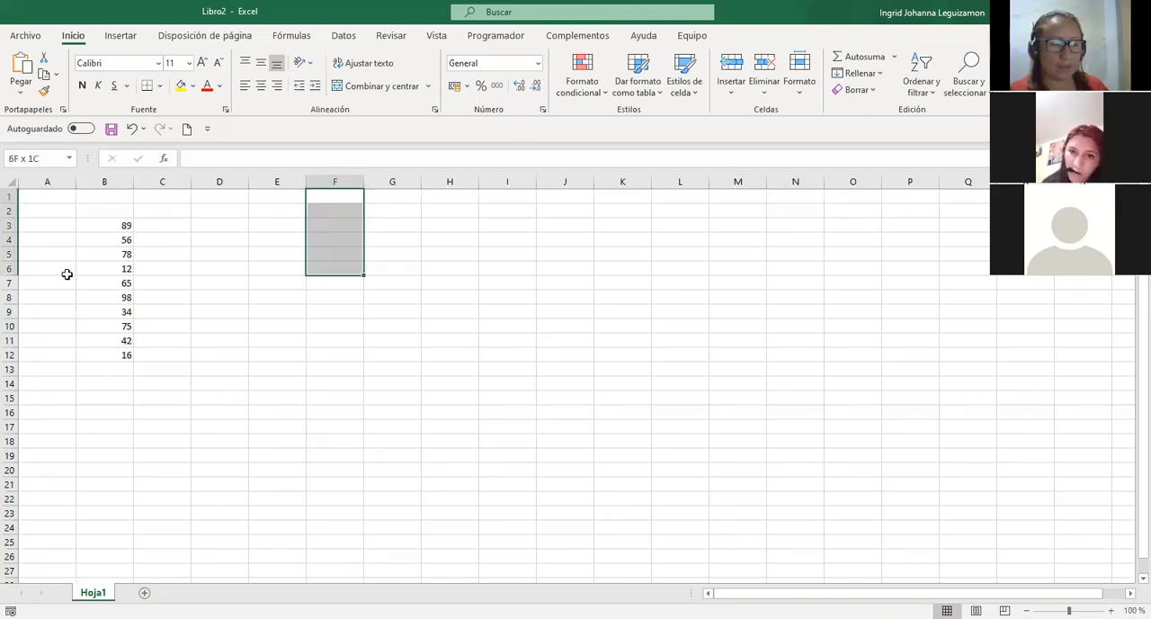
{"action": "left_click_drag", "start_coordinate": [43, 268], "coordinate": [336, 270]}
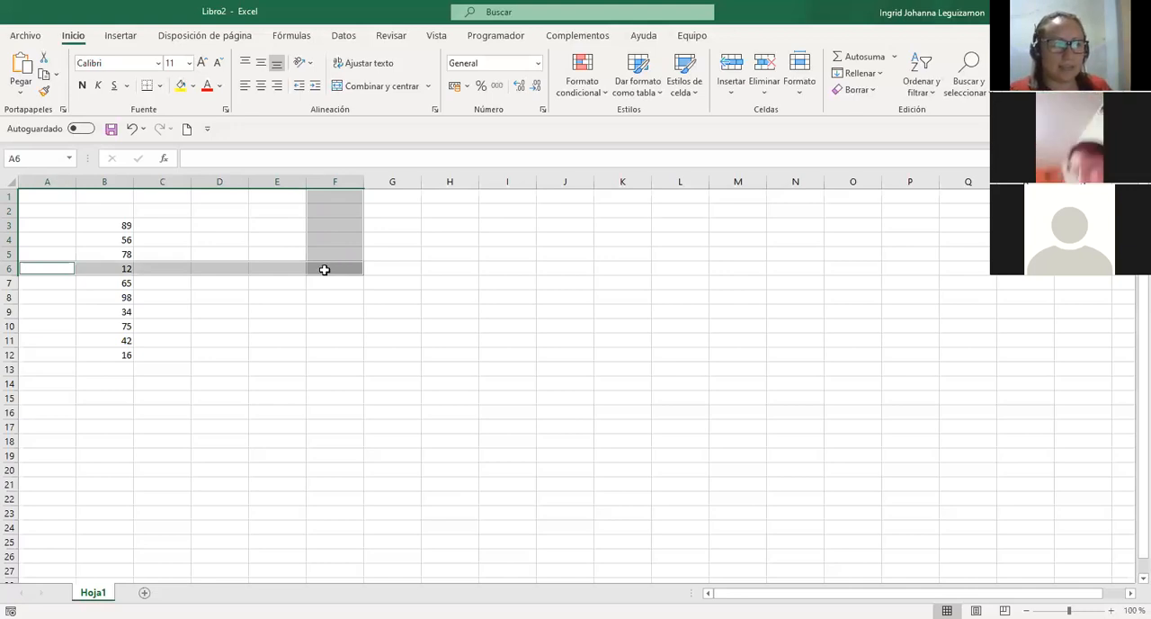
{"action": "left_click", "coordinate": [331, 268]}
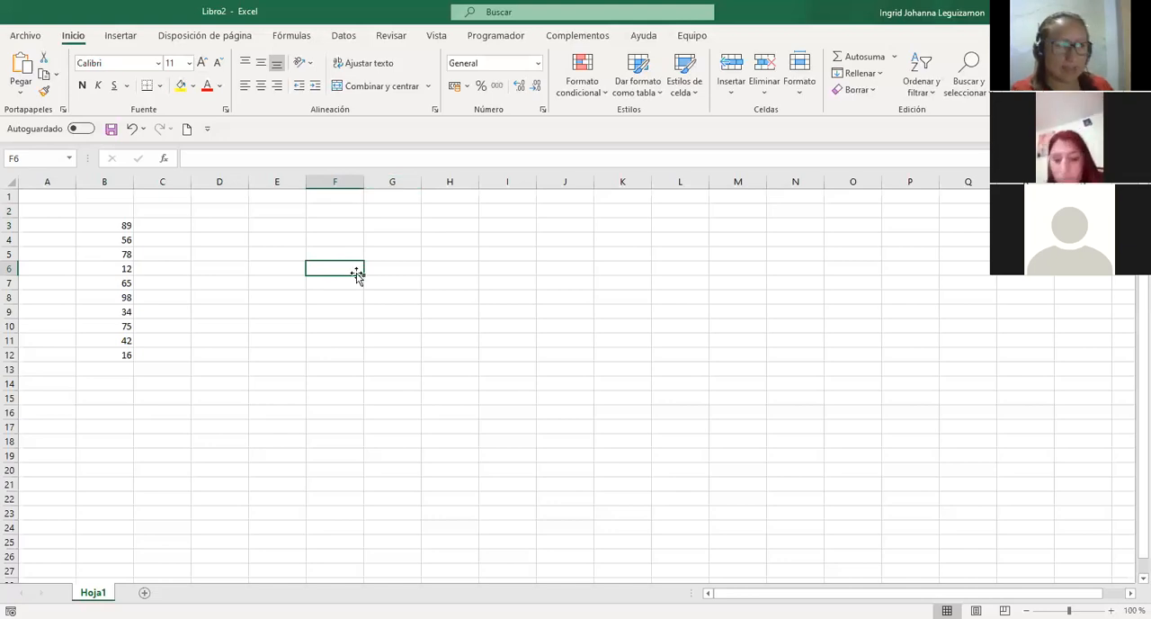
Jump directly to cell Q23 by entering its reference.
{"action": "left_click", "coordinate": [33, 160]}
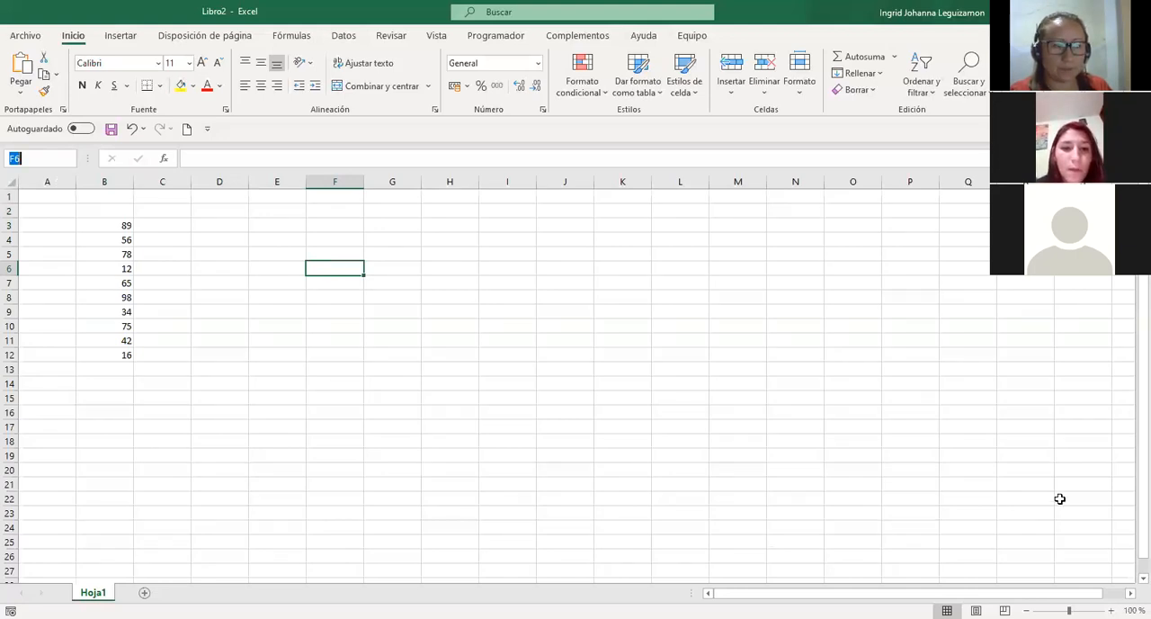
{"action": "type", "text": "Q23"}
{"action": "key", "text": "Return"}
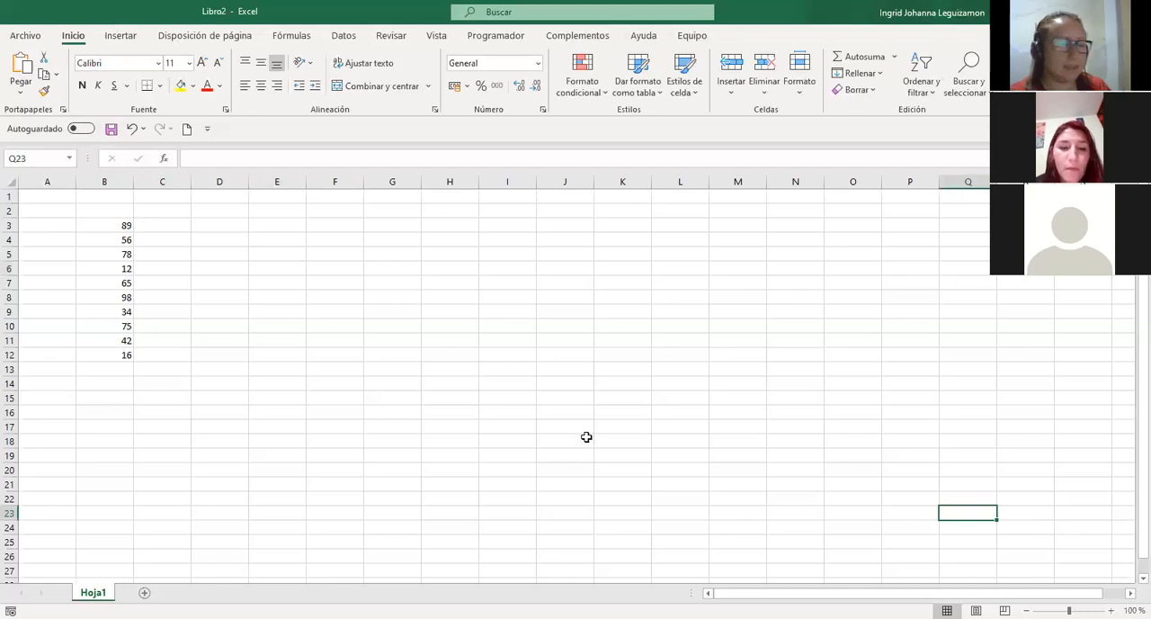
Look through the empty rows below the number list and return to cell A1.
{"action": "scroll", "coordinate": [586, 437], "scroll_direction": "down", "scroll_amount": 8}
{"action": "scroll", "coordinate": [587, 437], "scroll_direction": "down", "scroll_amount": 5}
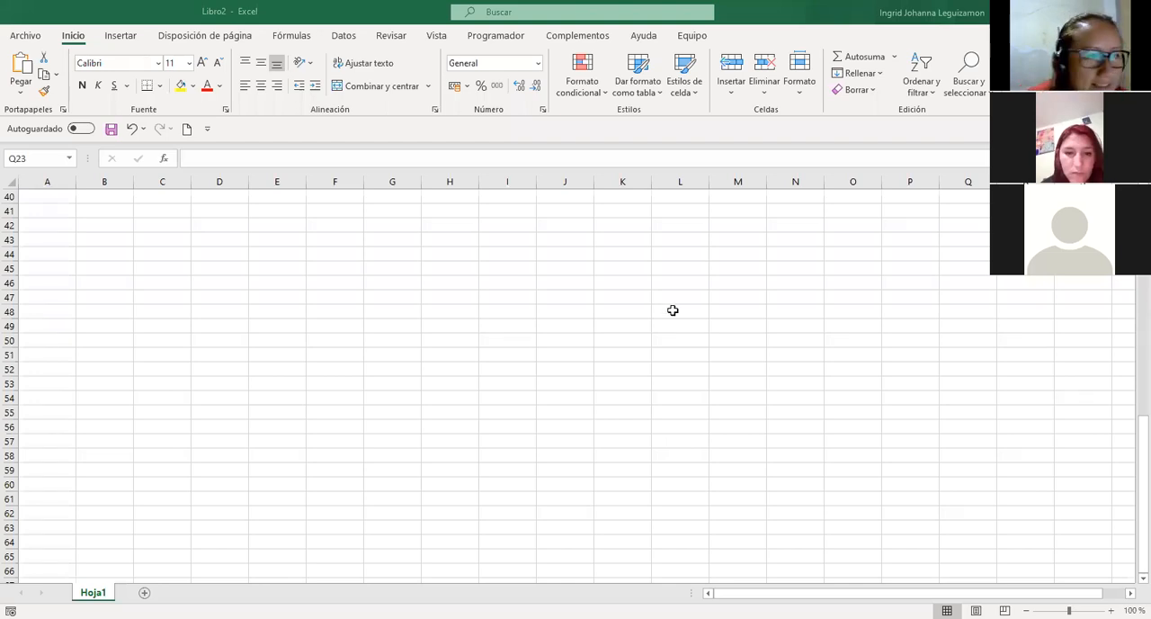
{"action": "scroll", "coordinate": [671, 311], "scroll_direction": "up", "scroll_amount": 13}
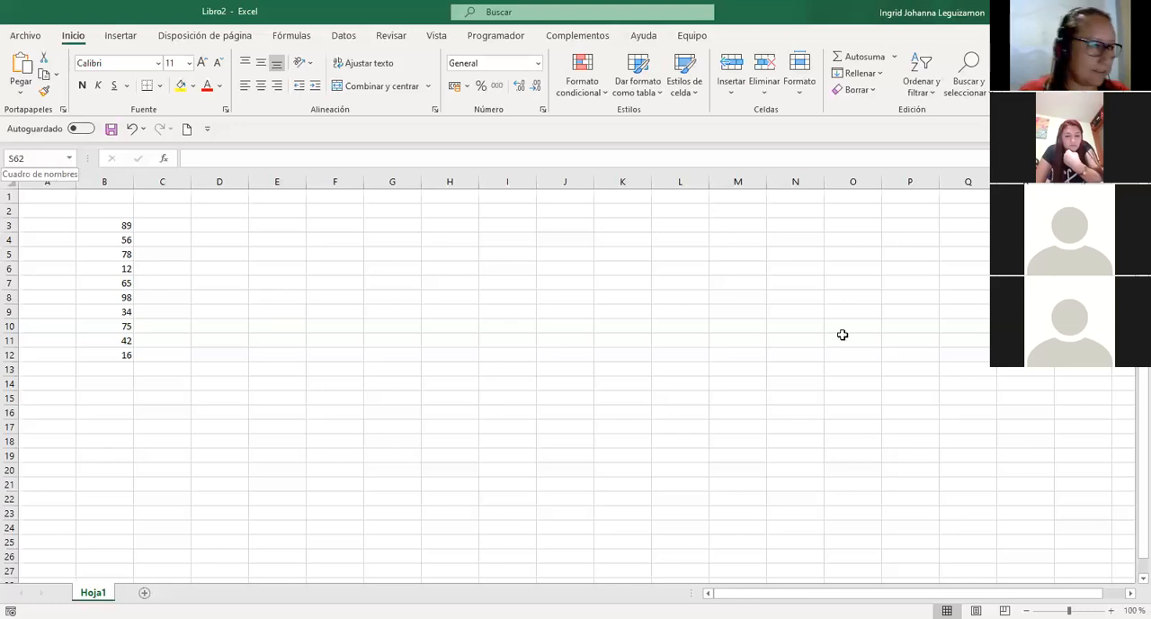
{"action": "scroll", "coordinate": [833, 335], "scroll_direction": "down", "scroll_amount": 5}
{"action": "scroll", "coordinate": [833, 335], "scroll_direction": "down", "scroll_amount": 9}
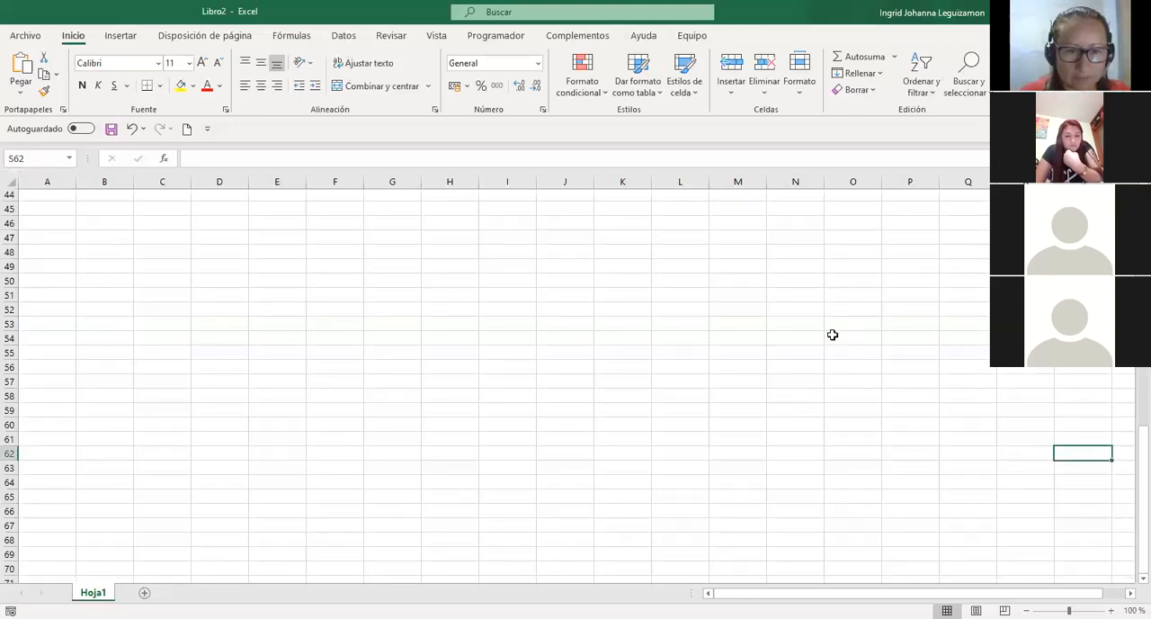
{"action": "scroll", "coordinate": [1073, 521], "scroll_direction": "up", "scroll_amount": 1}
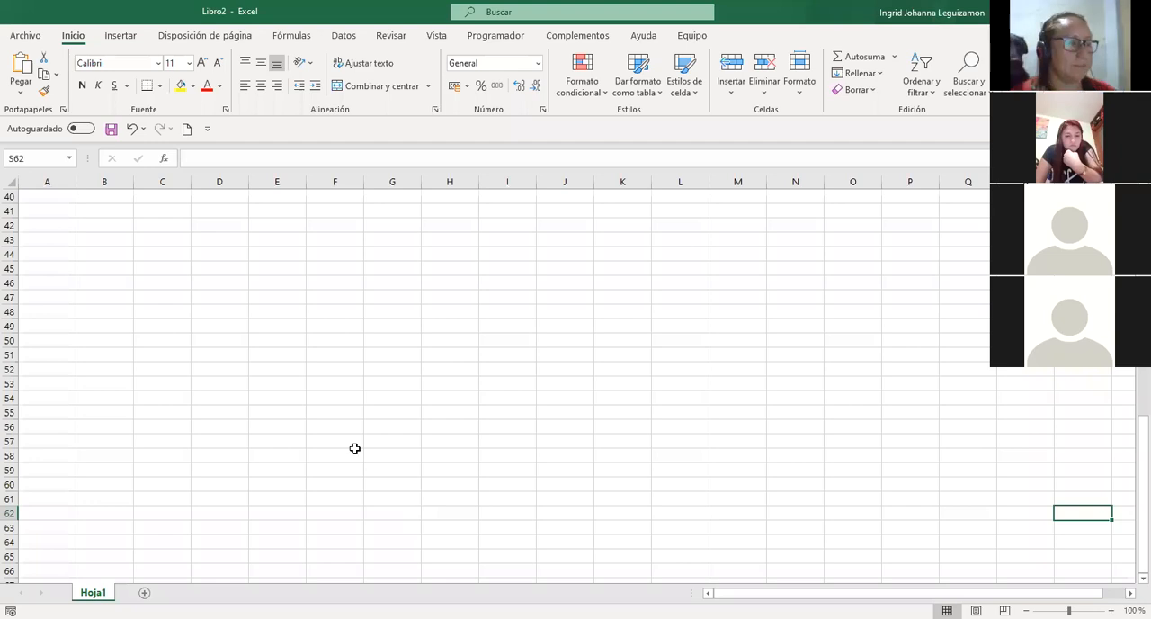
{"action": "key", "text": "ctrl+Home"}
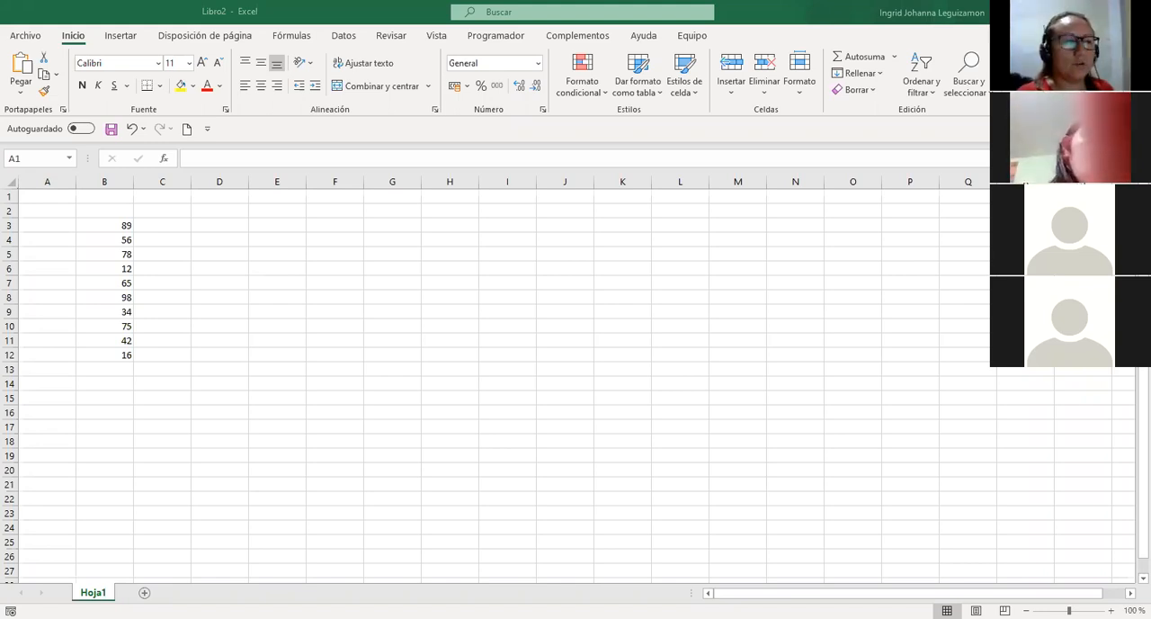
Select the list of numbers in B3:B12.
{"action": "left_click", "coordinate": [255, 291]}
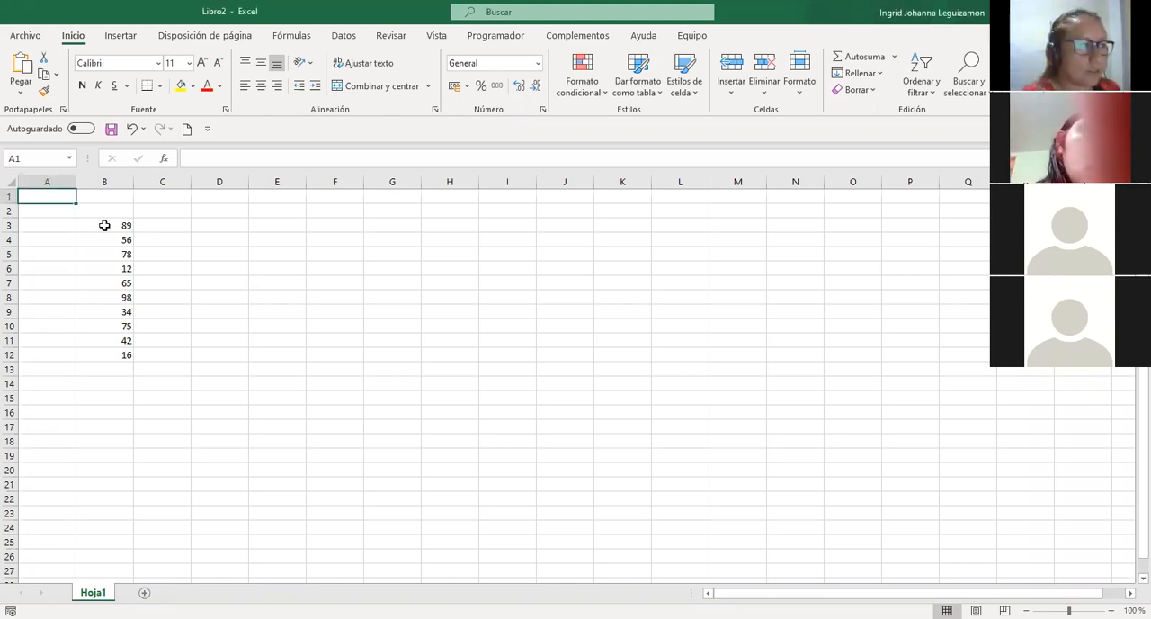
{"action": "left_click_drag", "start_coordinate": [110, 226], "coordinate": [144, 240]}
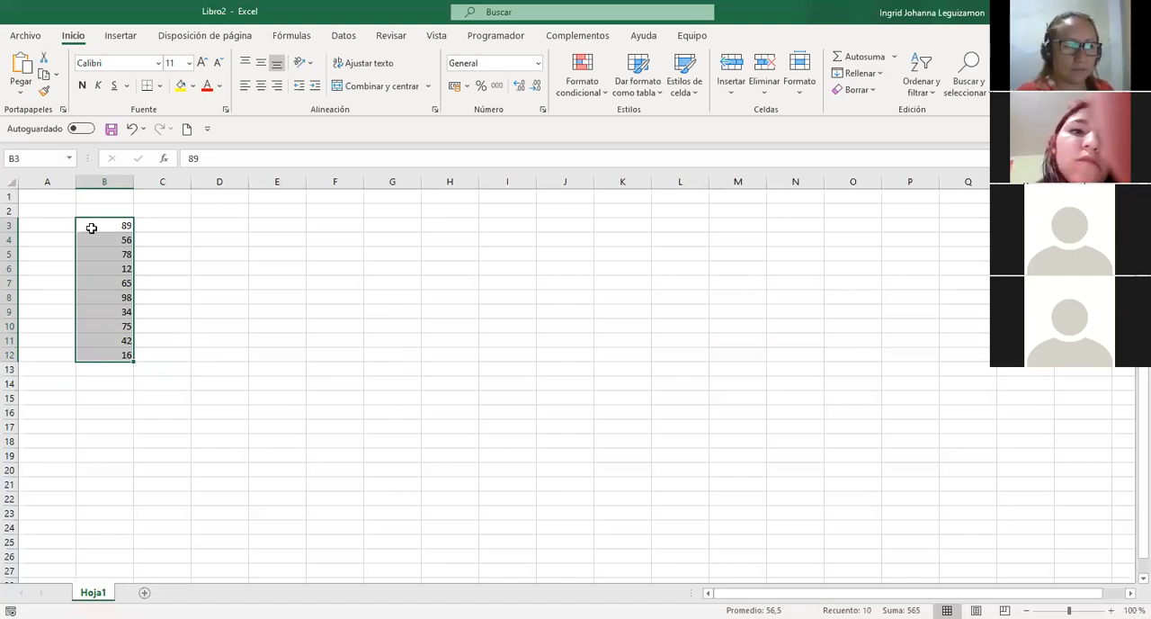
{"action": "key", "text": "ctrl+v"}
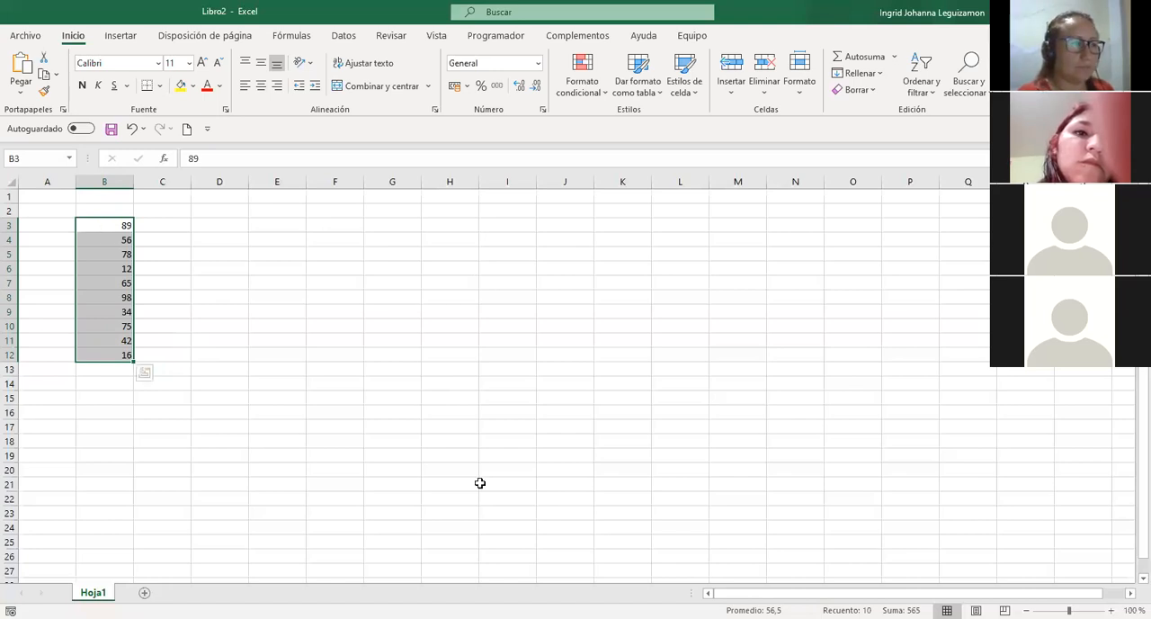
{"action": "key", "text": "alt+Tab"}
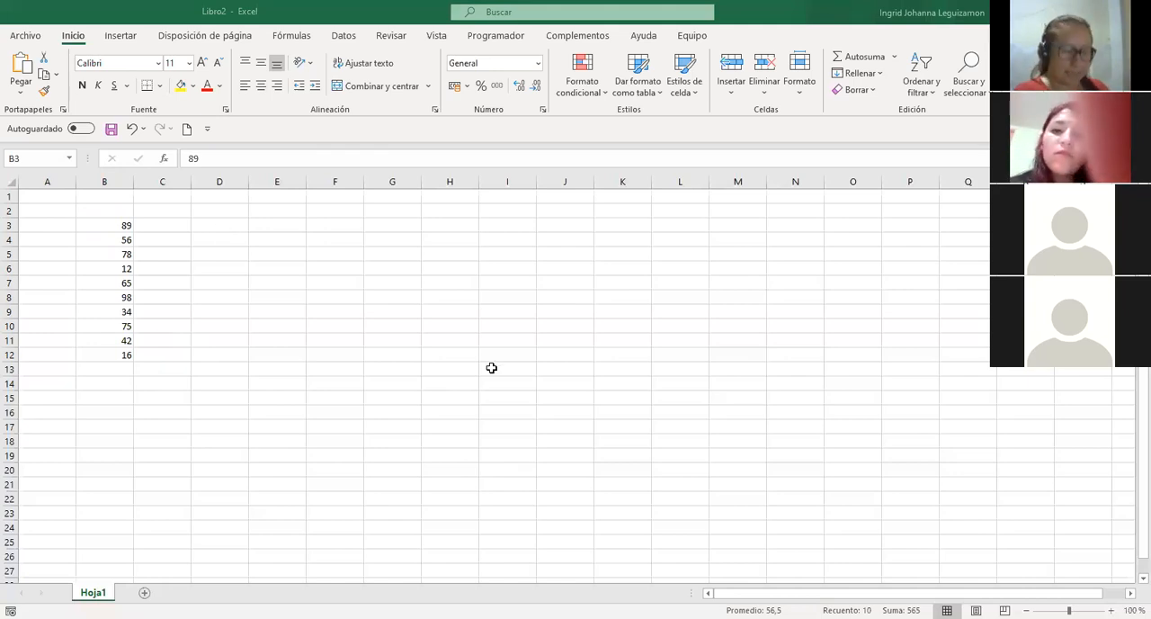
Begin a formula in cell D3 with =S and browse the suggested functions starting with that letter.
{"action": "key", "text": "Right"}
{"action": "key", "text": "Right"}
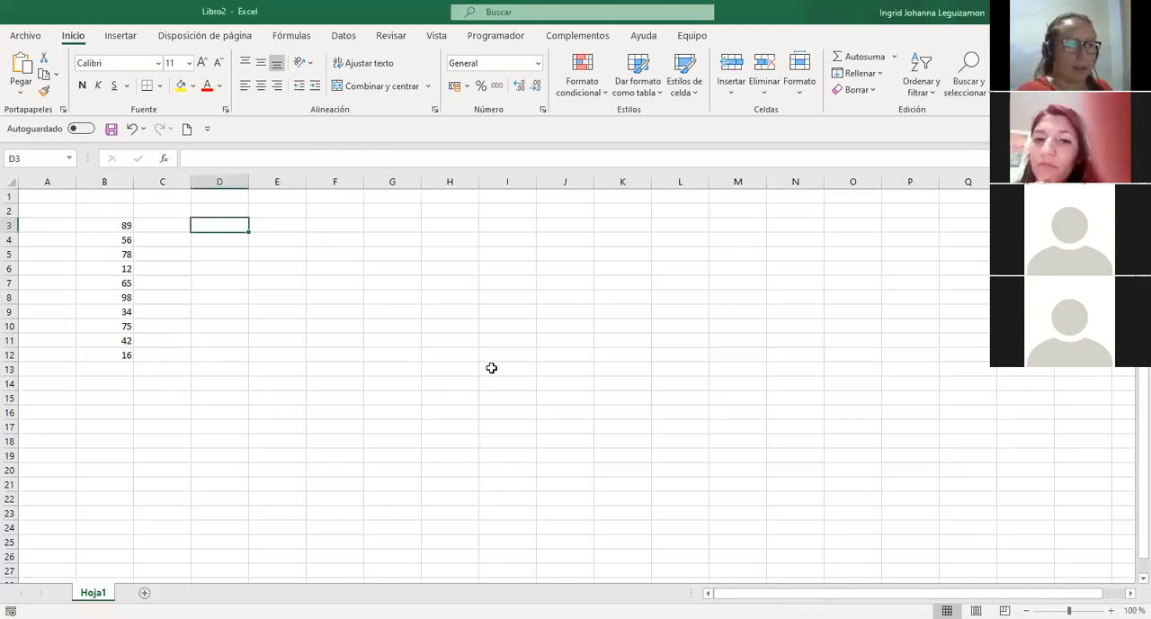
{"action": "type", "text": "?"}
{"action": "key", "text": "BackSpace"}
{"action": "type", "text": "="}
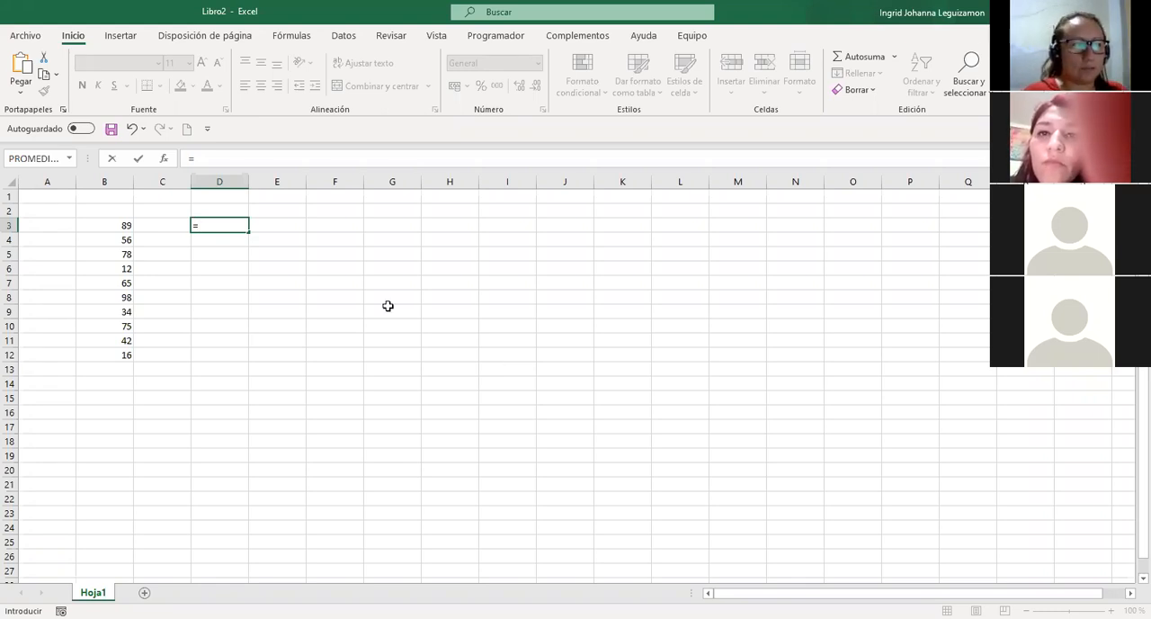
{"action": "type", "text": "S"}
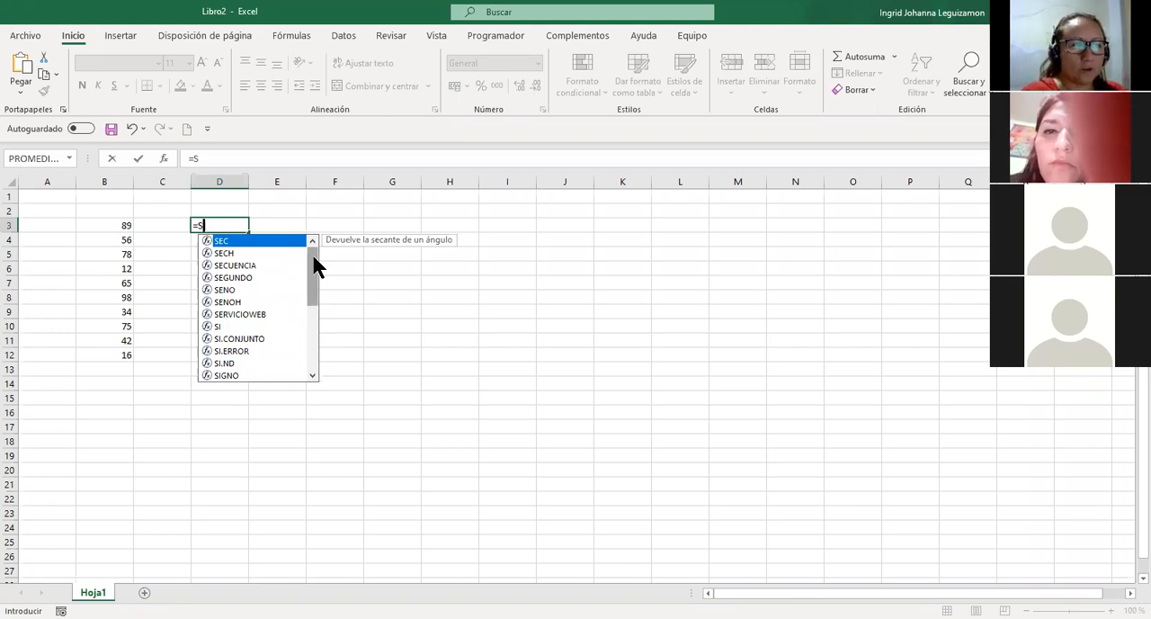
{"action": "left_click_drag", "start_coordinate": [312, 291], "coordinate": [310, 350]}
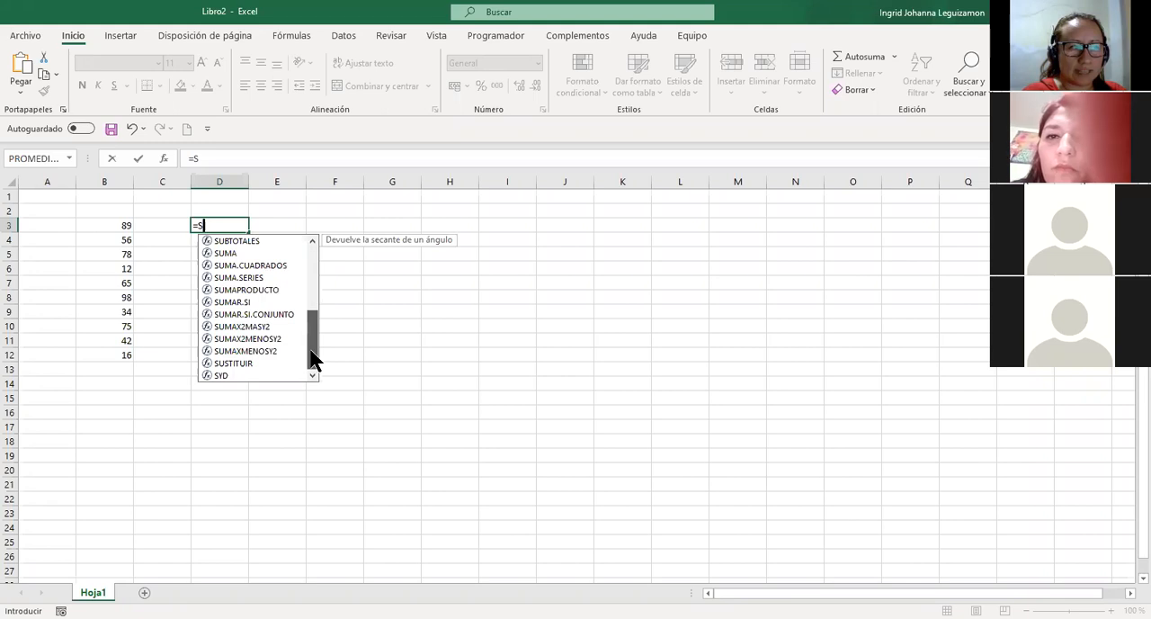
{"action": "left_click", "coordinate": [314, 275]}
{"action": "left_click_drag", "start_coordinate": [313, 295], "coordinate": [309, 352]}
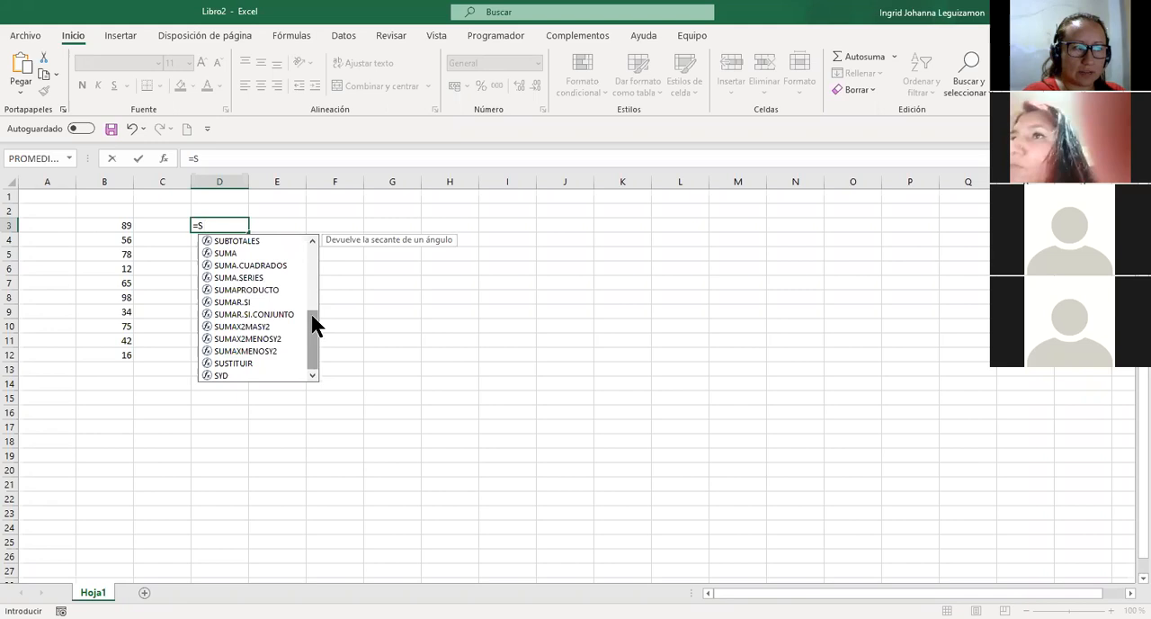
{"action": "left_click", "coordinate": [313, 255]}
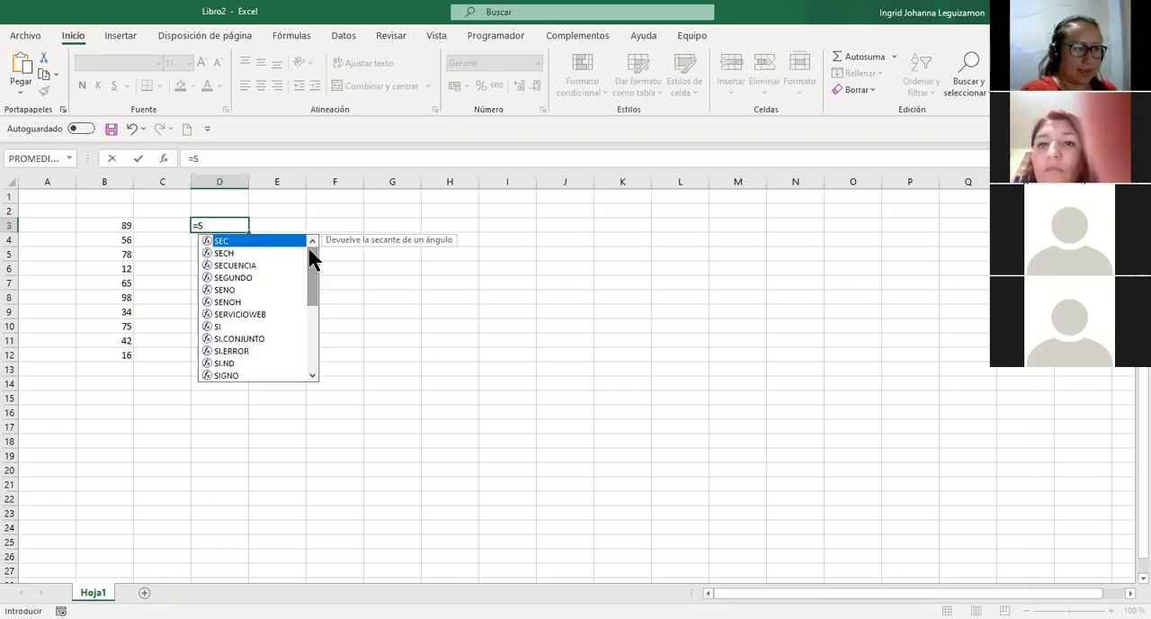
Complete the D3 formula as =SUMA(B3:B12), review it in the cell and move to D5.
{"action": "type", "text": "U"}
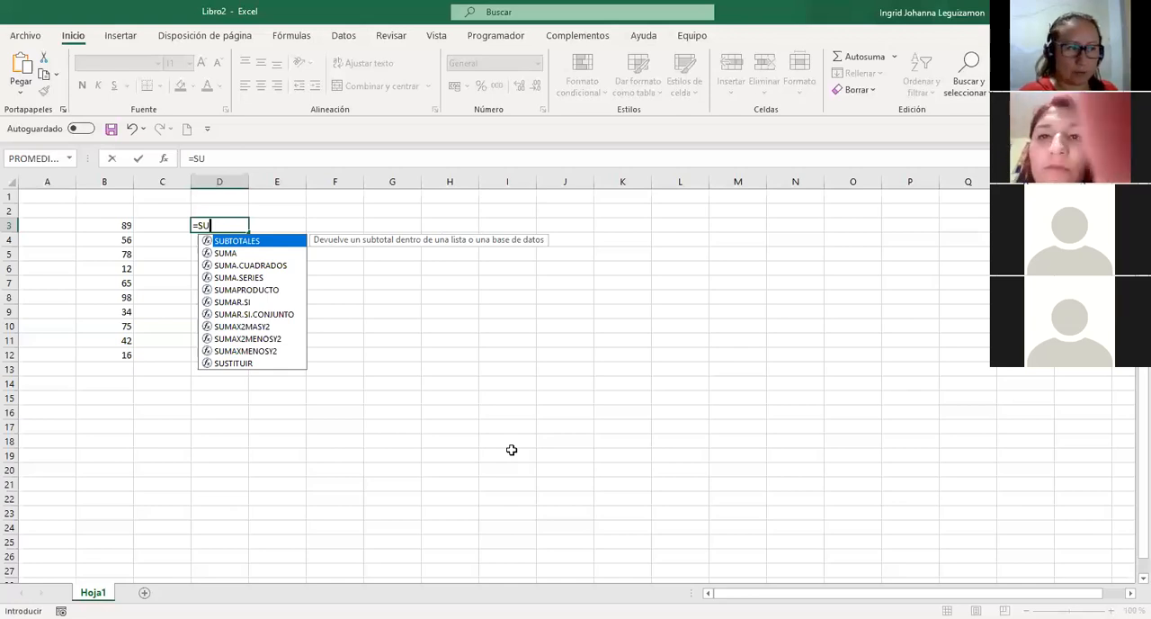
{"action": "type", "text": "MA"}
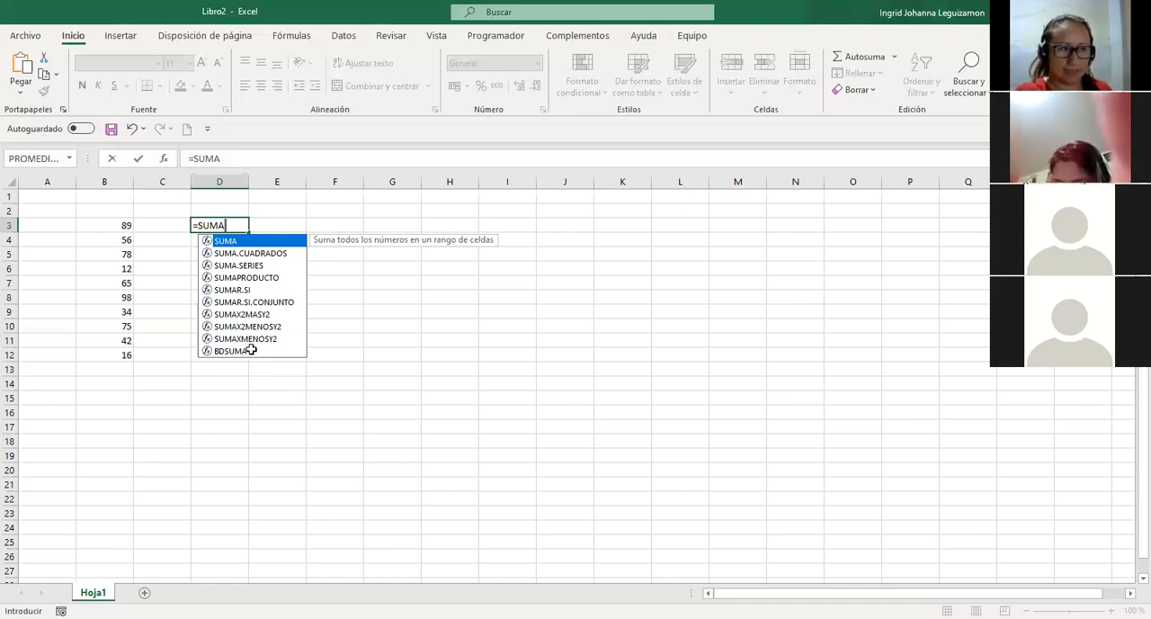
{"action": "type", "text": "("}
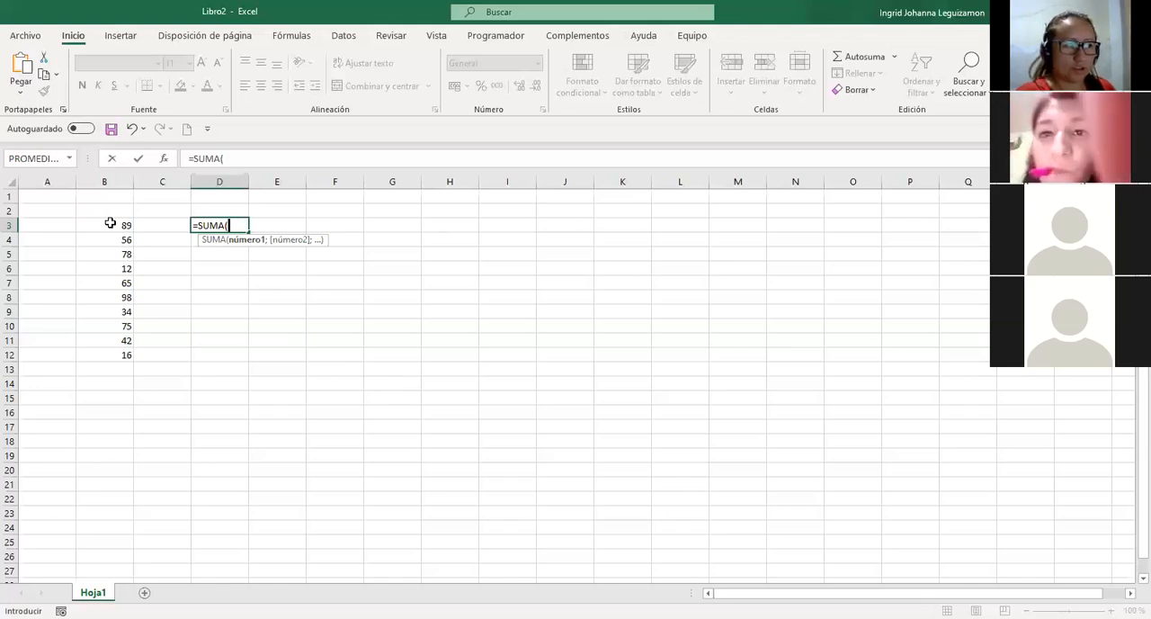
{"action": "left_click_drag", "start_coordinate": [110, 223], "coordinate": [94, 355]}
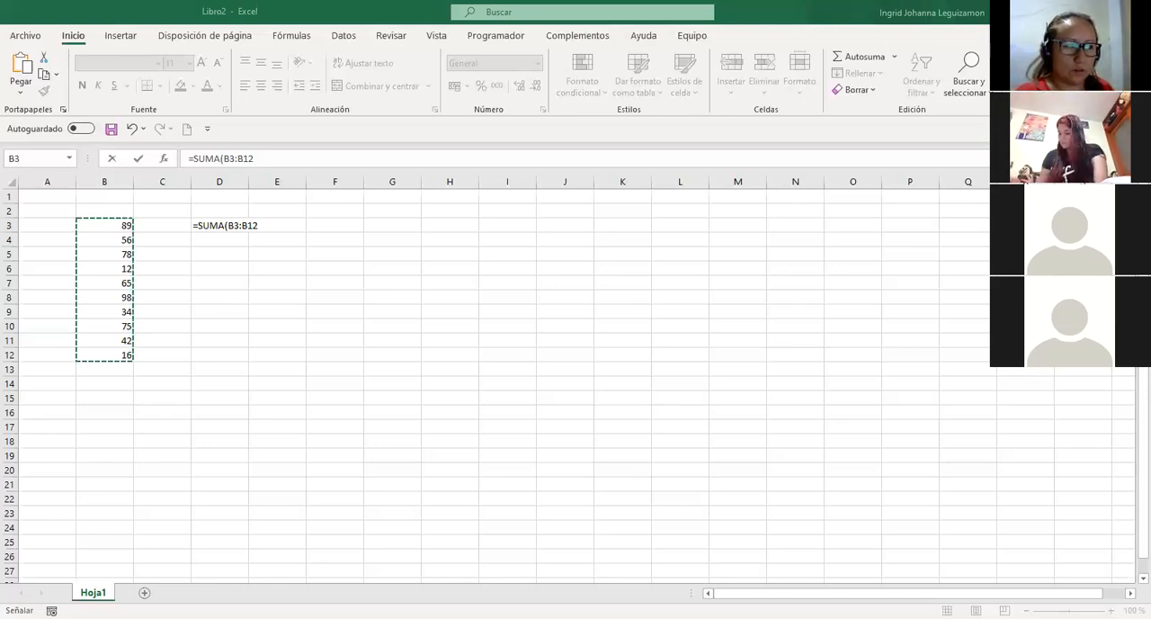
{"action": "left_click", "coordinate": [306, 338]}
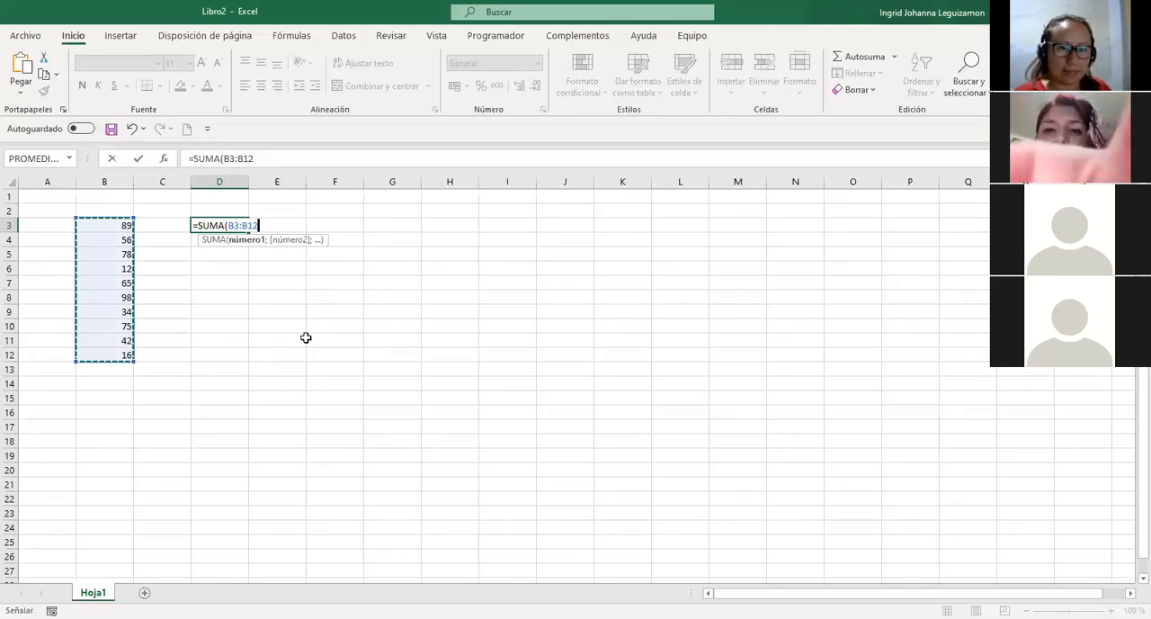
{"action": "type", "text": ")"}
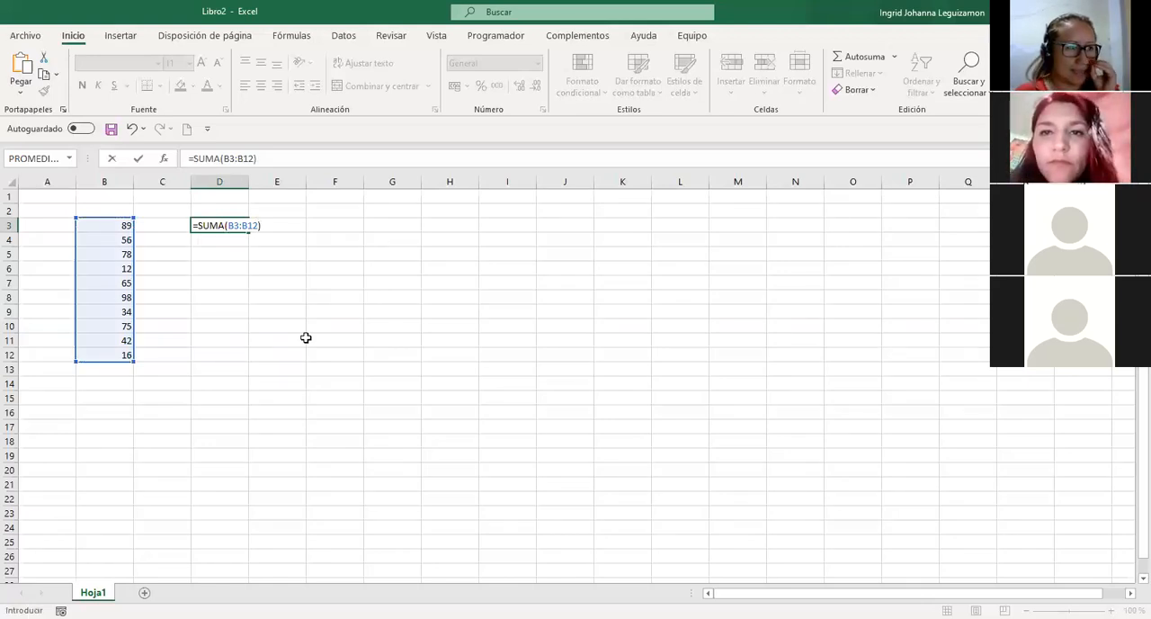
{"action": "key", "text": "Return"}
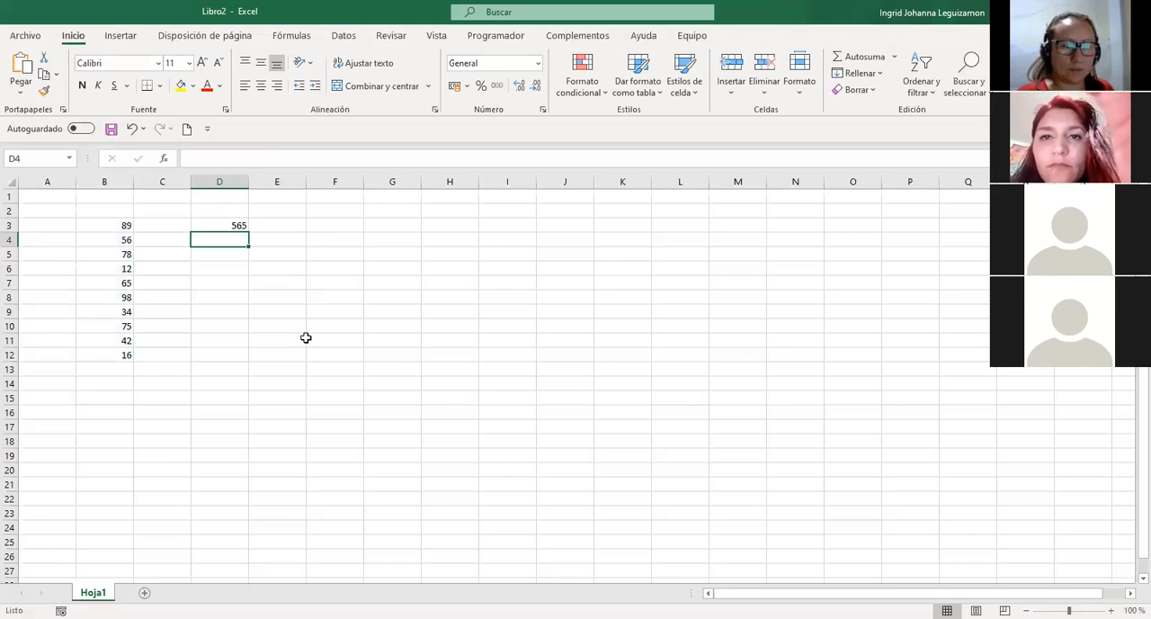
{"action": "key", "text": "Up"}
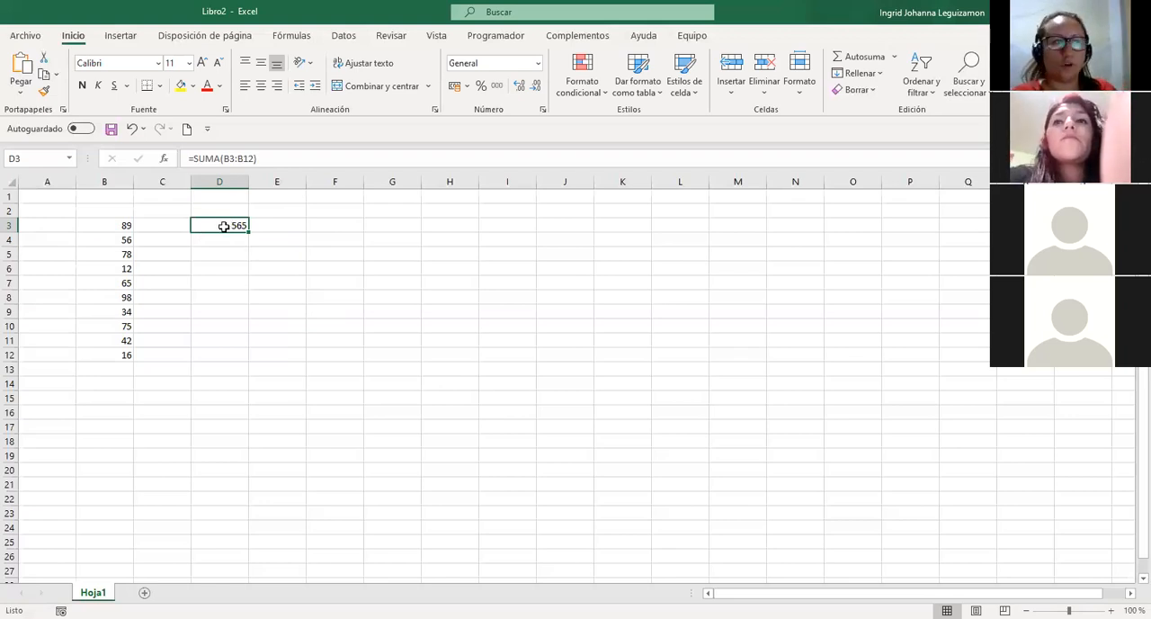
{"action": "key", "text": "Down"}
{"action": "key", "text": "Down"}
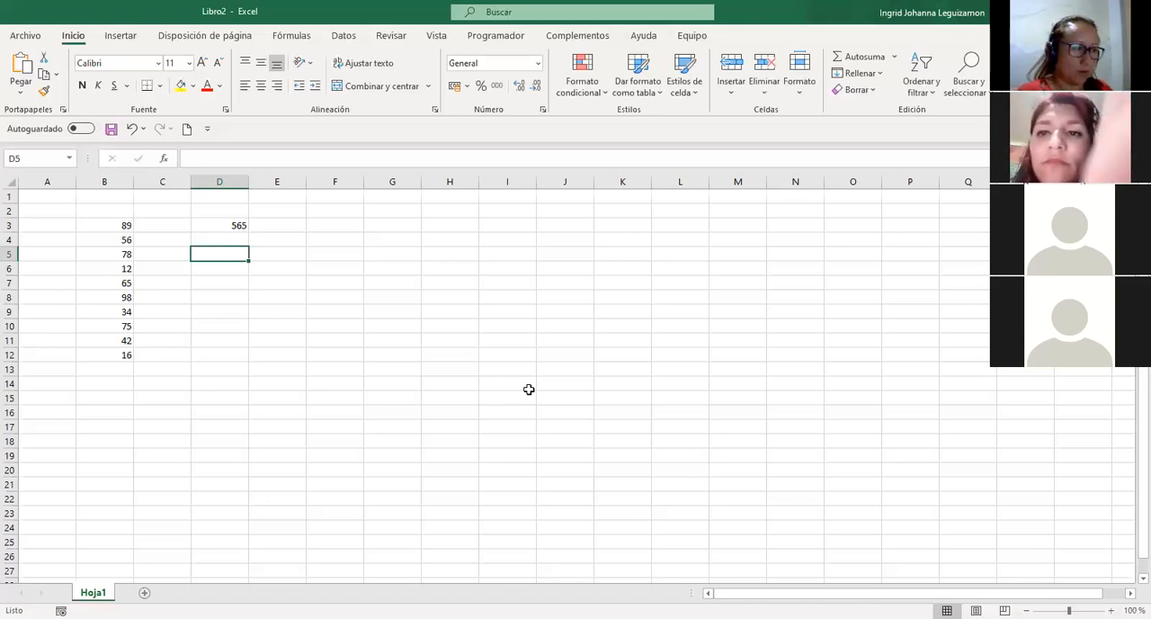
Start a SUMA formula in D5 that adds the individual cells B3;B5;B7;B11.
{"action": "type", "text": "="}
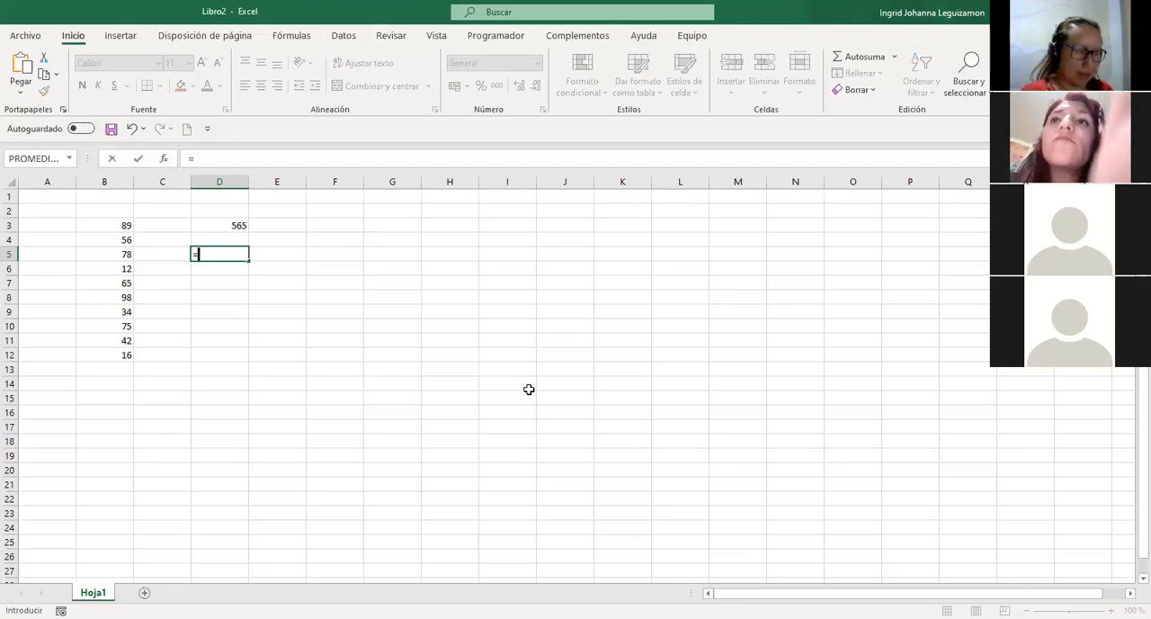
{"action": "type", "text": "SUMA("}
{"action": "left_click", "coordinate": [114, 226]}
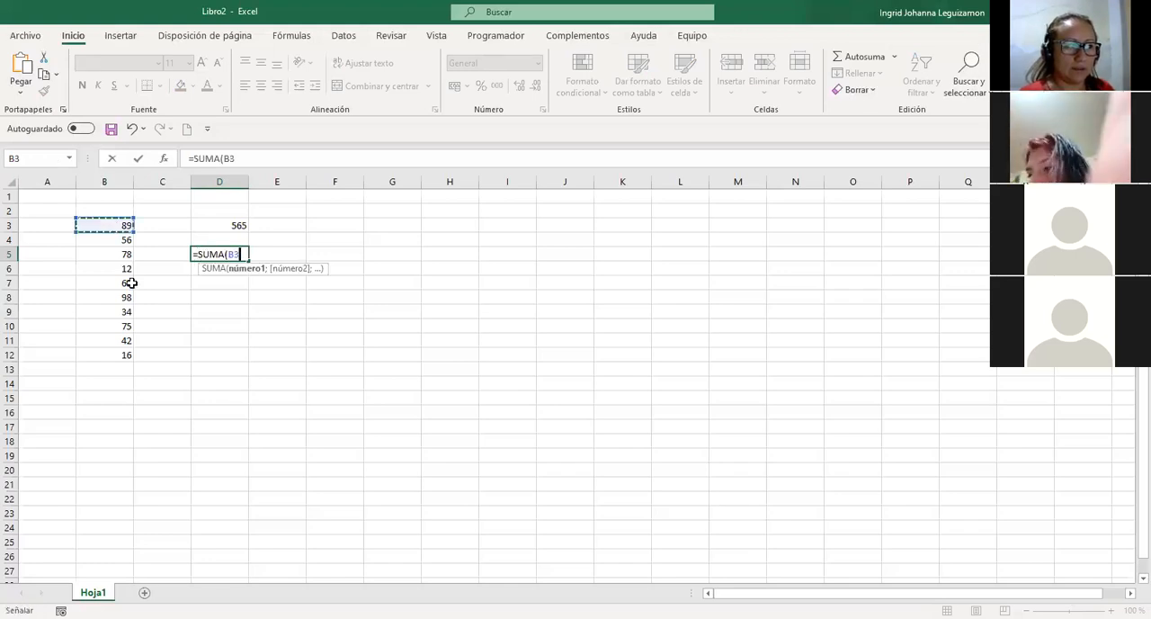
{"action": "type", "text": ";"}
{"action": "left_click", "coordinate": [117, 259]}
{"action": "left_click", "coordinate": [116, 283], "text": "ctrl"}
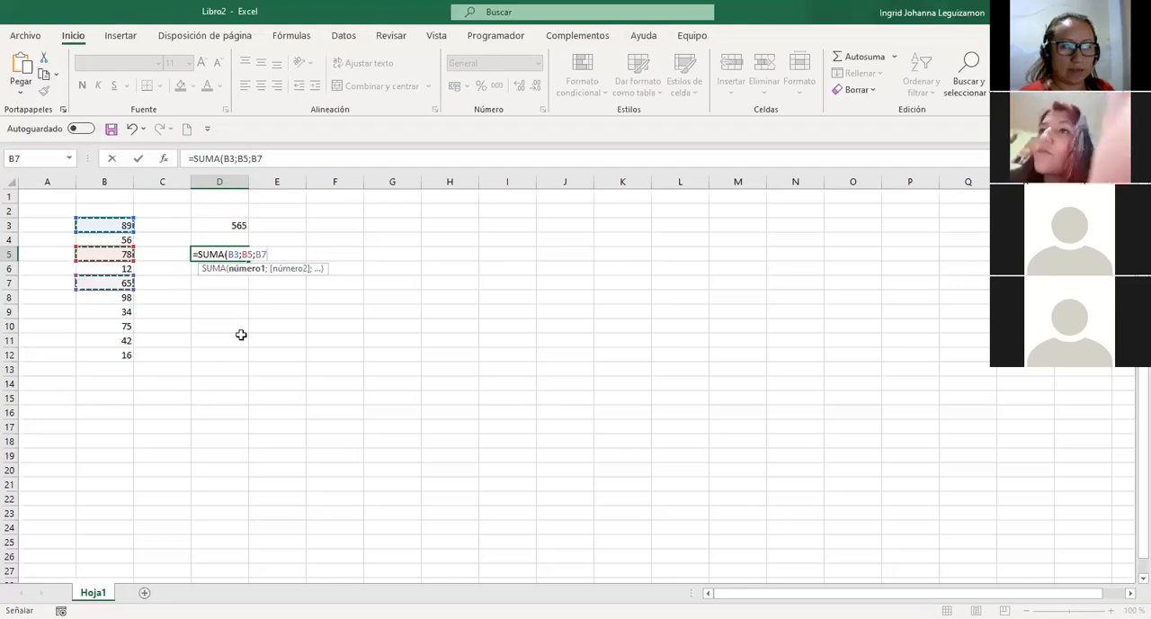
{"action": "type", "text": ";B11"}
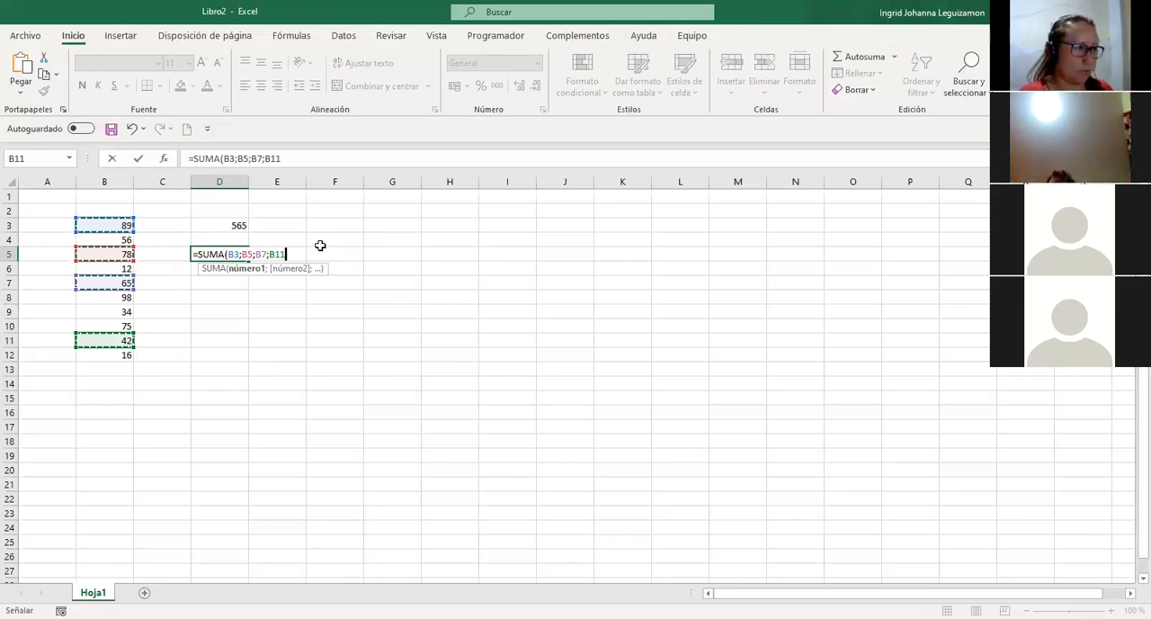
Rewrite the unfinished D5 formula with comma-separated arguments as =SUMA(B3, B6, B11).
{"action": "key", "text": "BackSpace"}
{"action": "key", "text": "BackSpace"}
{"action": "key", "text": "BackSpace"}
{"action": "key", "text": "BackSpace"}
{"action": "key", "text": "BackSpace"}
{"action": "key", "text": "BackSpace"}
{"action": "key", "text": "BackSpace"}
{"action": "key", "text": "BackSpace"}
{"action": "key", "text": "BackSpace"}
{"action": "key", "text": "BackSpace"}
{"action": "type", "text": ","}
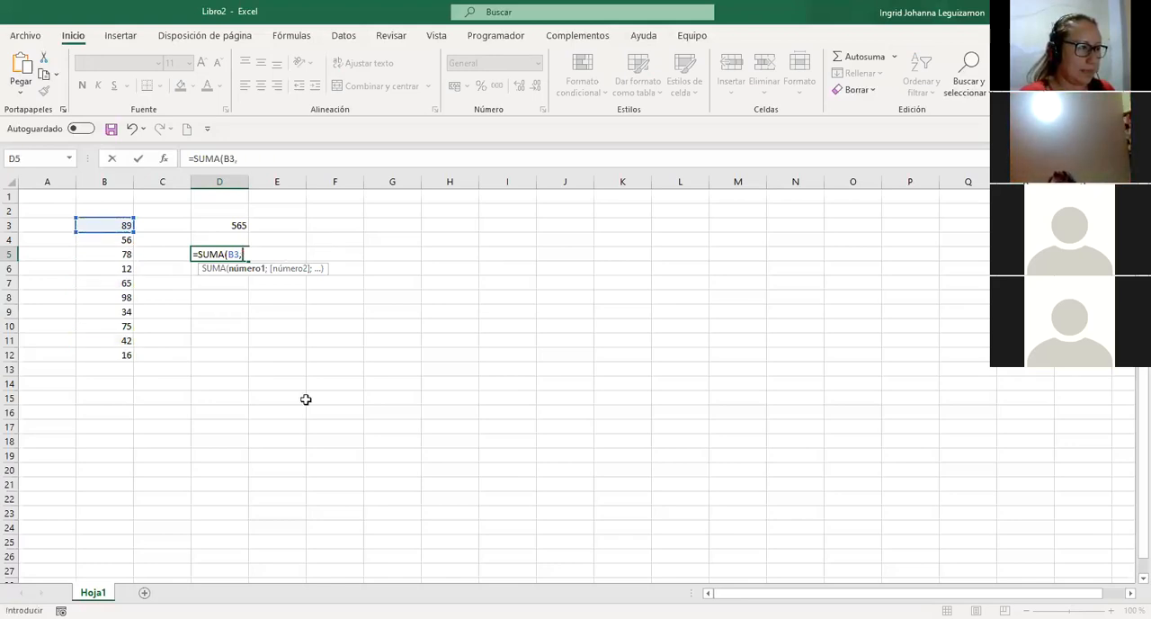
{"action": "key", "text": "Left"}
{"action": "key", "text": "Left"}
{"action": "key", "text": "Down"}
{"action": "type", "text": ","}
{"action": "left_click", "coordinate": [113, 339]}
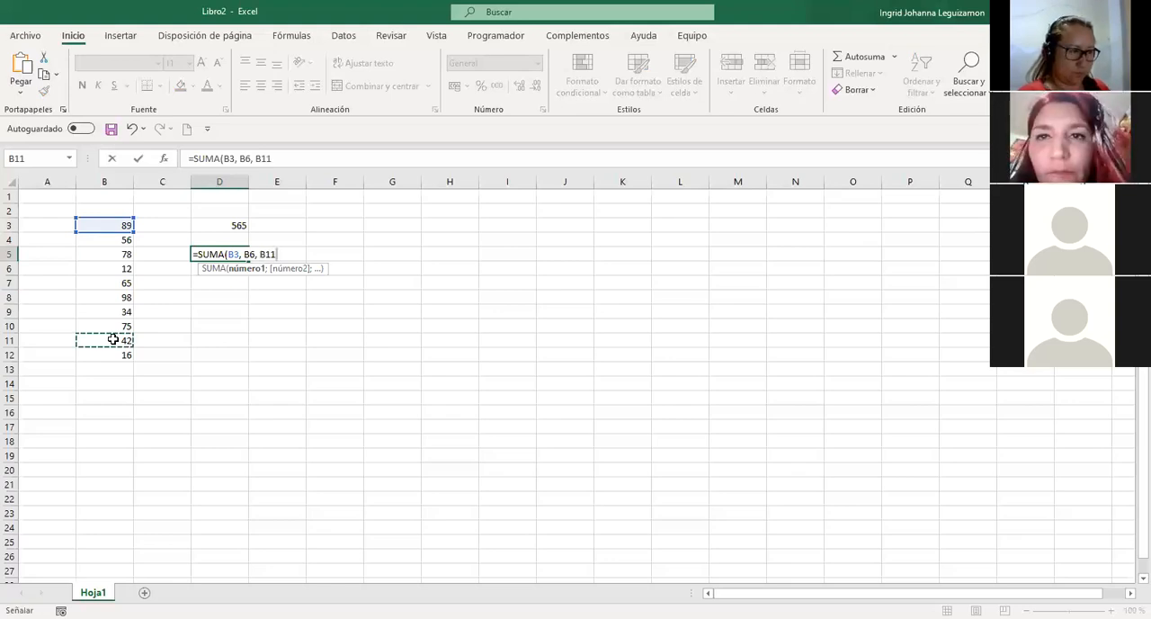
{"action": "type", "text": ")"}
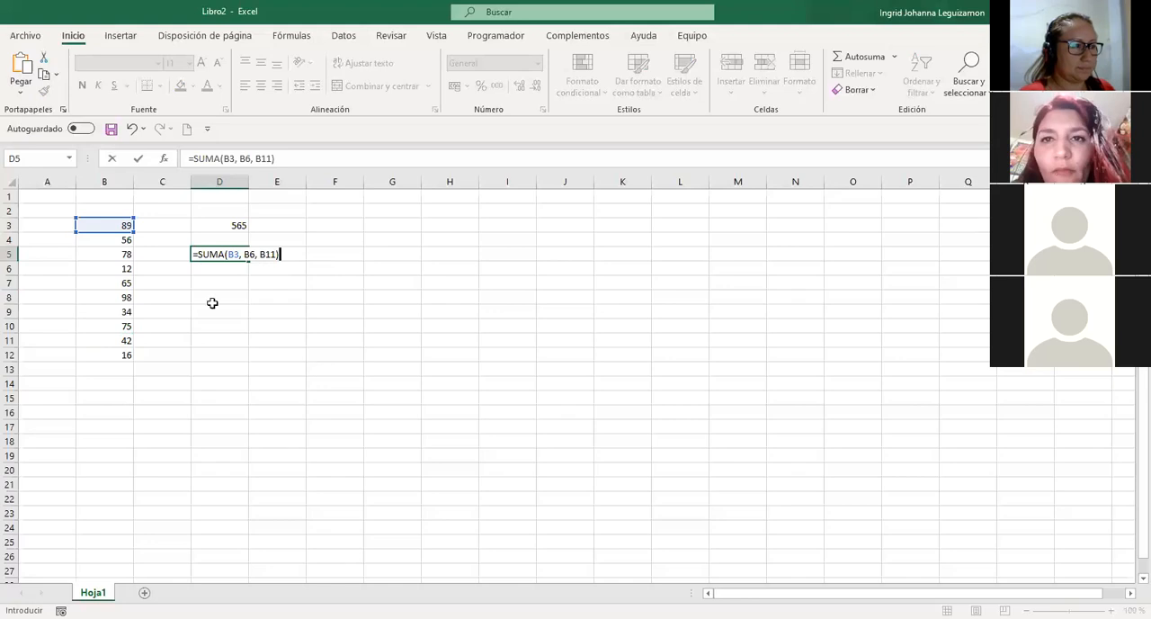
Correct the D5 formula to use semicolons, =SUMA(B3;B7; B11), and confirm it.
{"action": "left_click", "coordinate": [243, 255]}
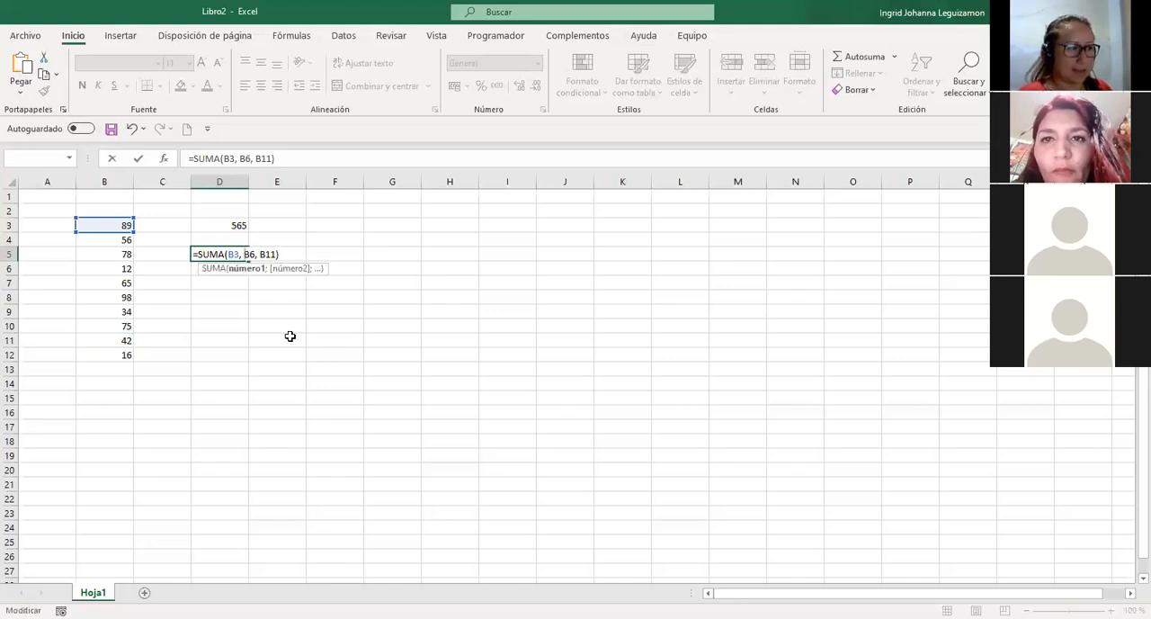
{"action": "key", "text": "BackSpace"}
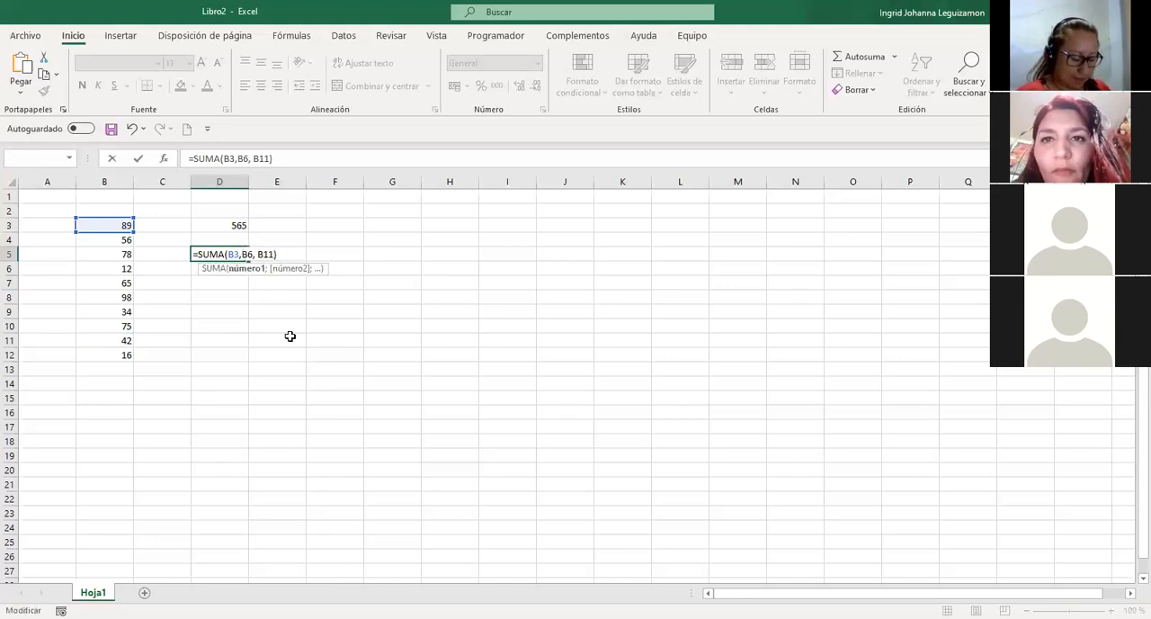
{"action": "key", "text": "BackSpace"}
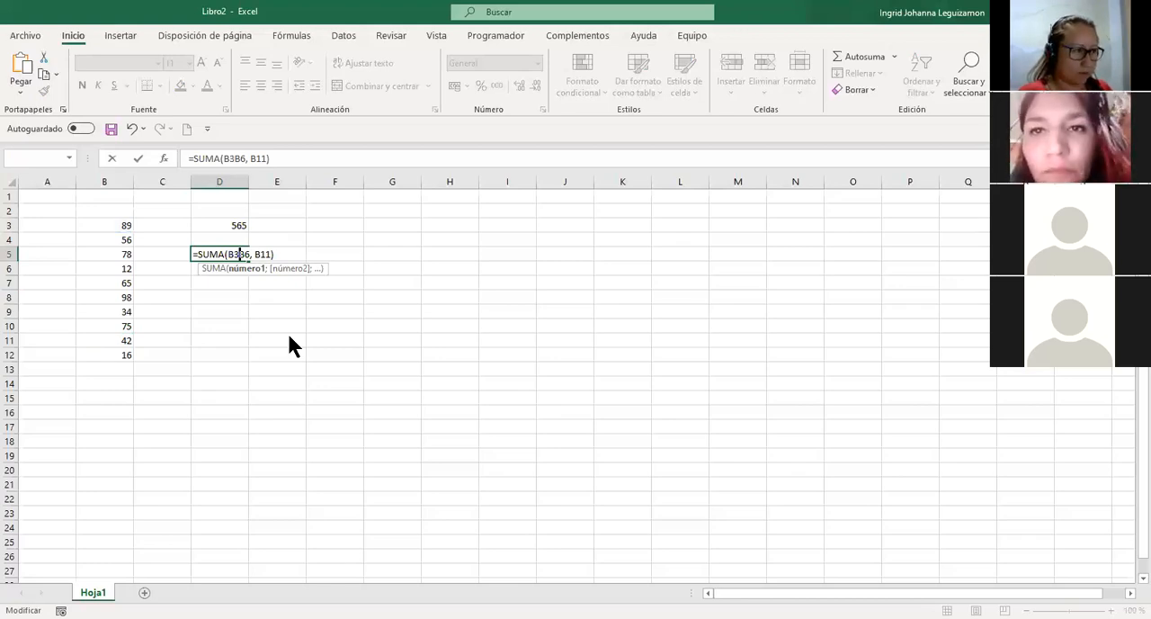
{"action": "type", "text": ";B"}
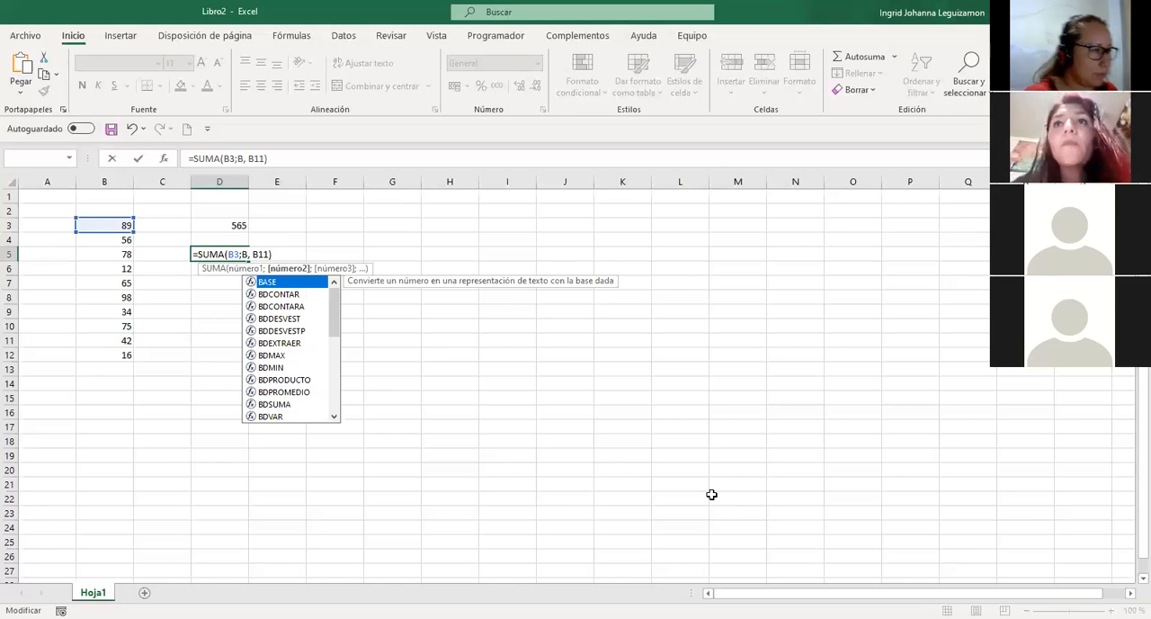
{"action": "type", "text": "7"}
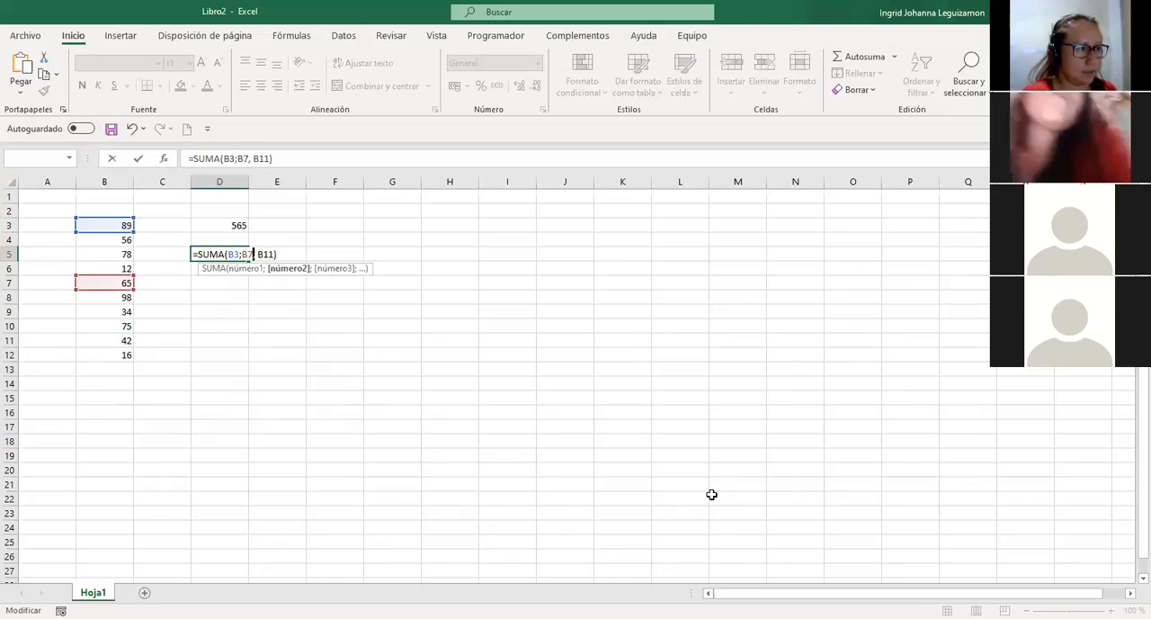
{"action": "key", "text": "Delete"}
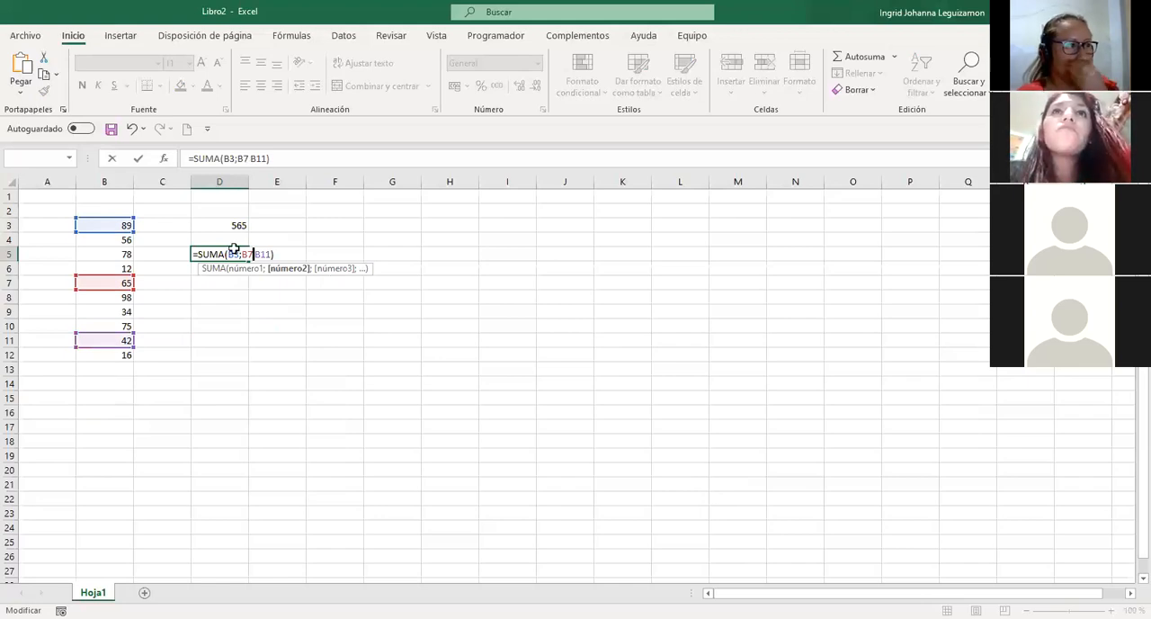
{"action": "type", "text": ";"}
{"action": "key", "text": "Return"}
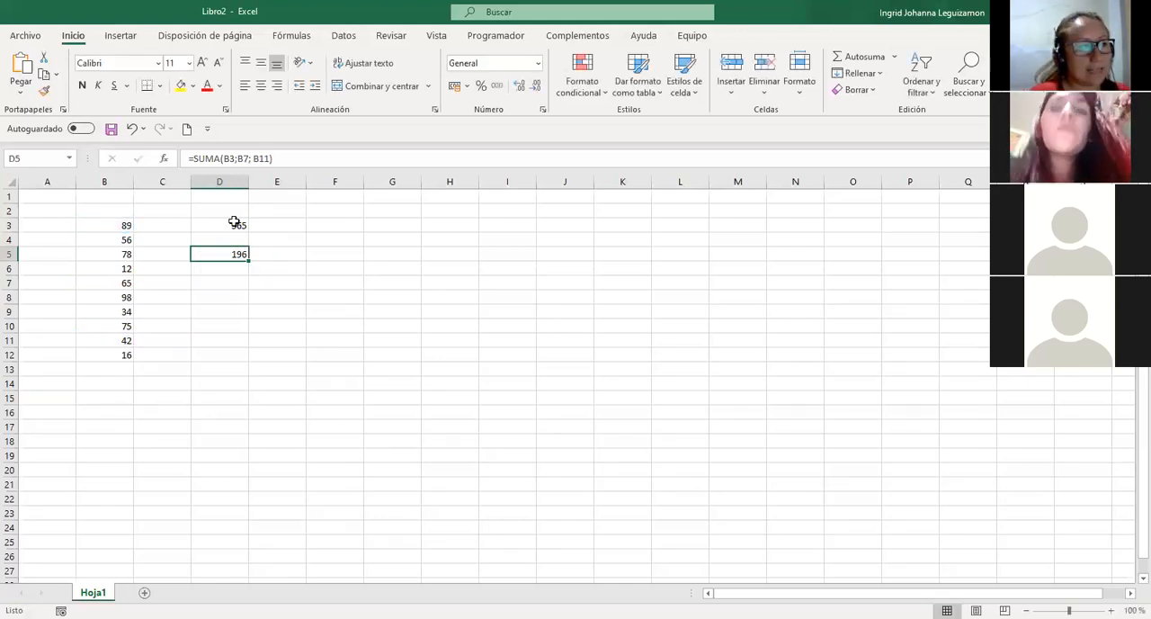
Compare the range formula in D3 with the individual-cell formula in D5.
{"action": "key", "text": "Up"}
{"action": "key", "text": "Up"}
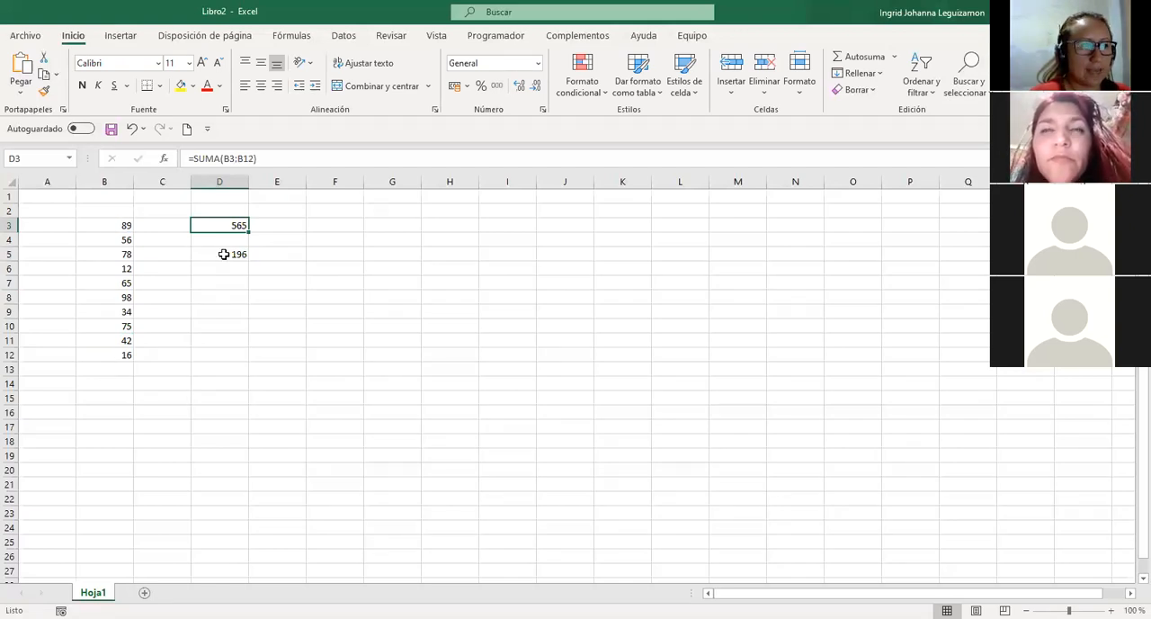
{"action": "key", "text": "Down"}
{"action": "key", "text": "Down"}
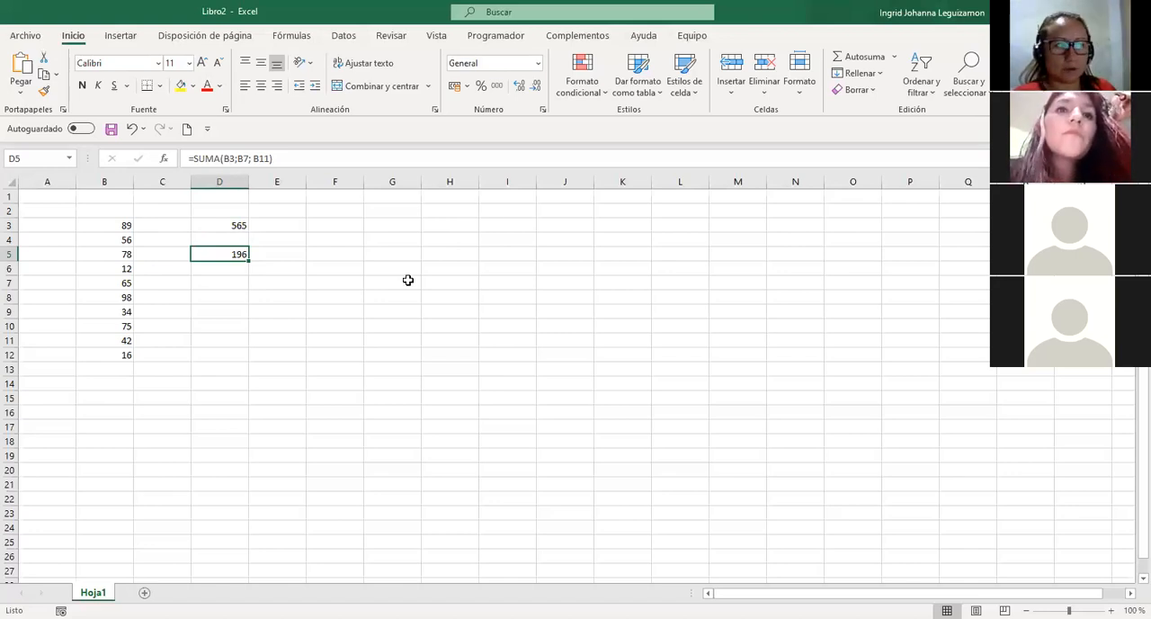
{"action": "left_click", "coordinate": [231, 225]}
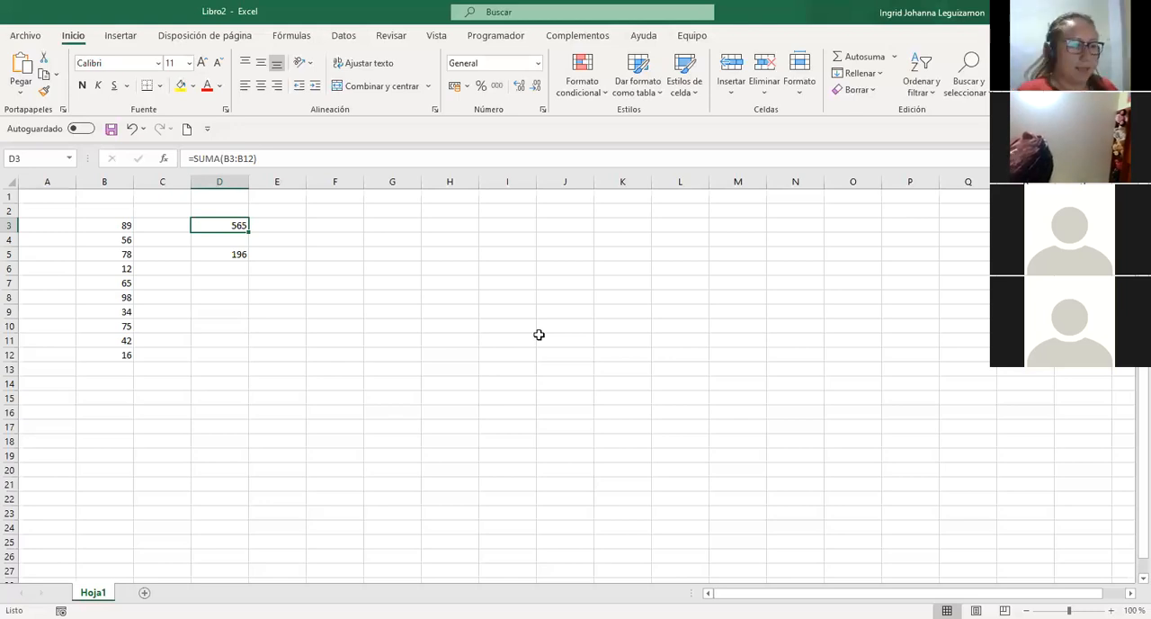
Paste the copied bulleted list of functions, from Suma to Promedio, into the sheet starting at G3.
{"action": "key", "text": "alt+Tab"}
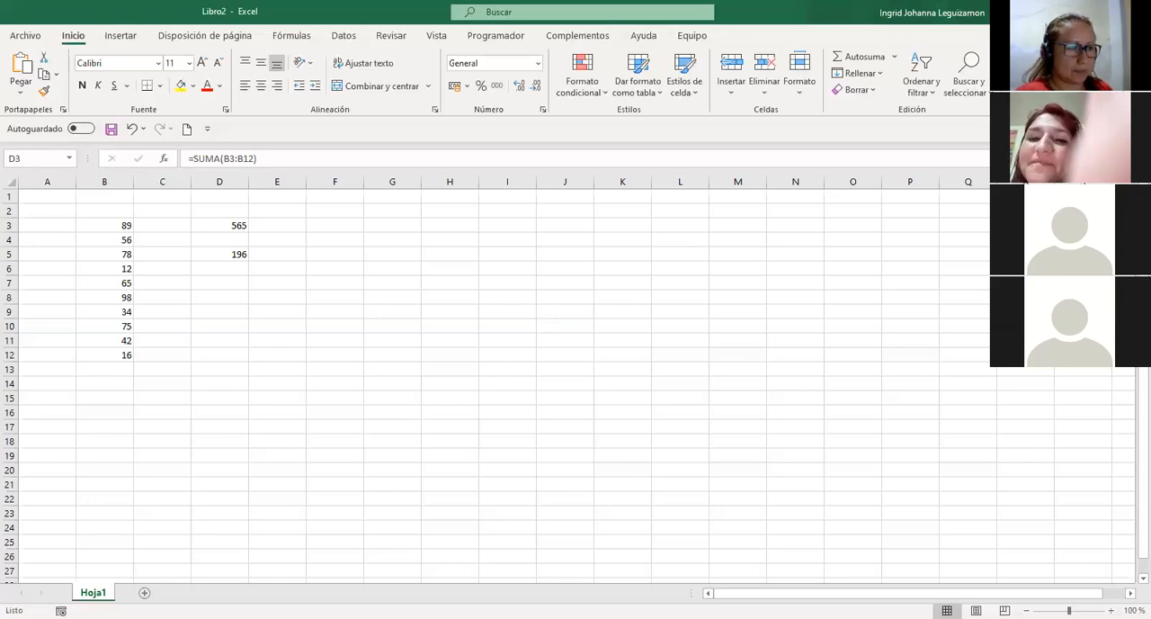
{"action": "left_click", "coordinate": [392, 225]}
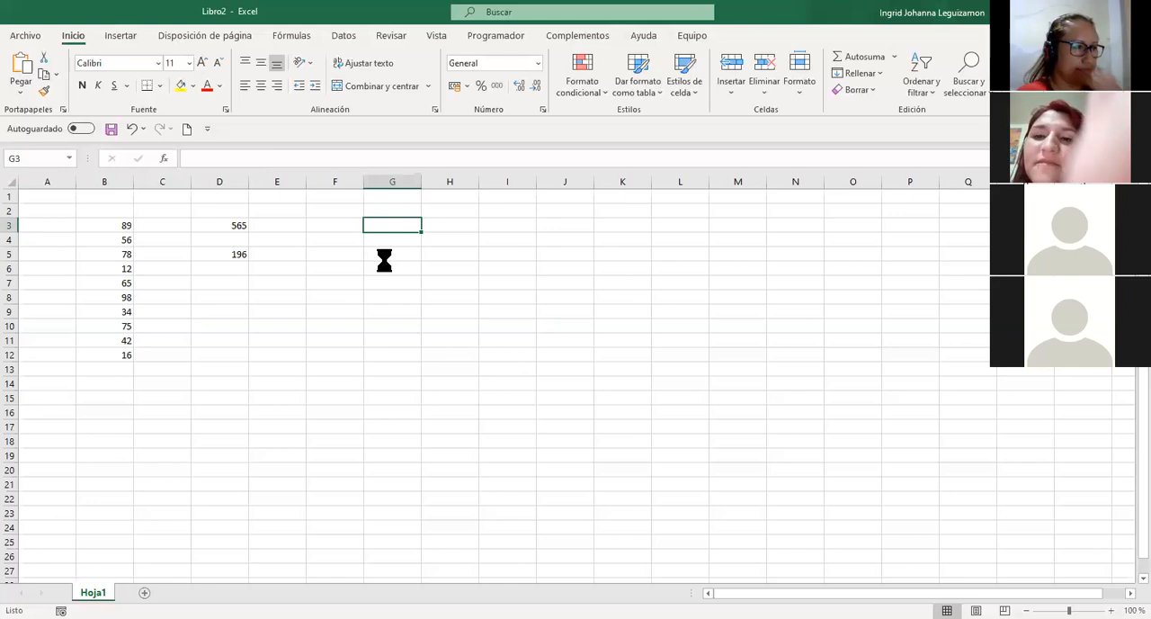
{"action": "type", "text": "Suma Resta Producto División Porcentaje Máximo y Mínimo Promedio"}
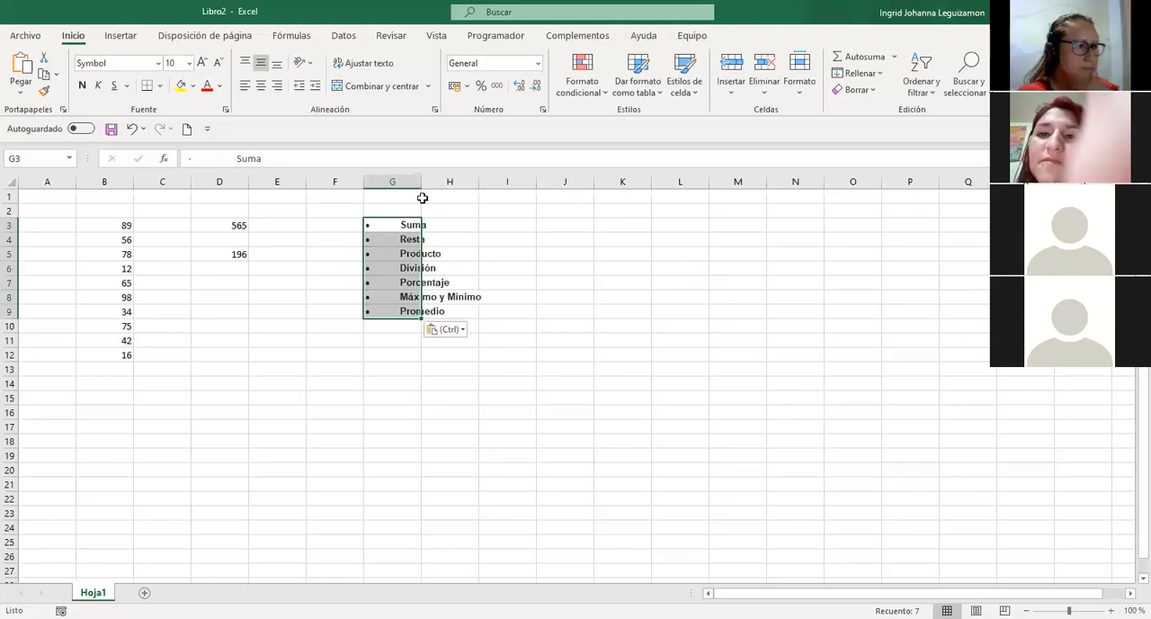
Enter the title FUNCIONES BASICAS in cell G1 above the function list.
{"action": "left_click", "coordinate": [420, 197]}
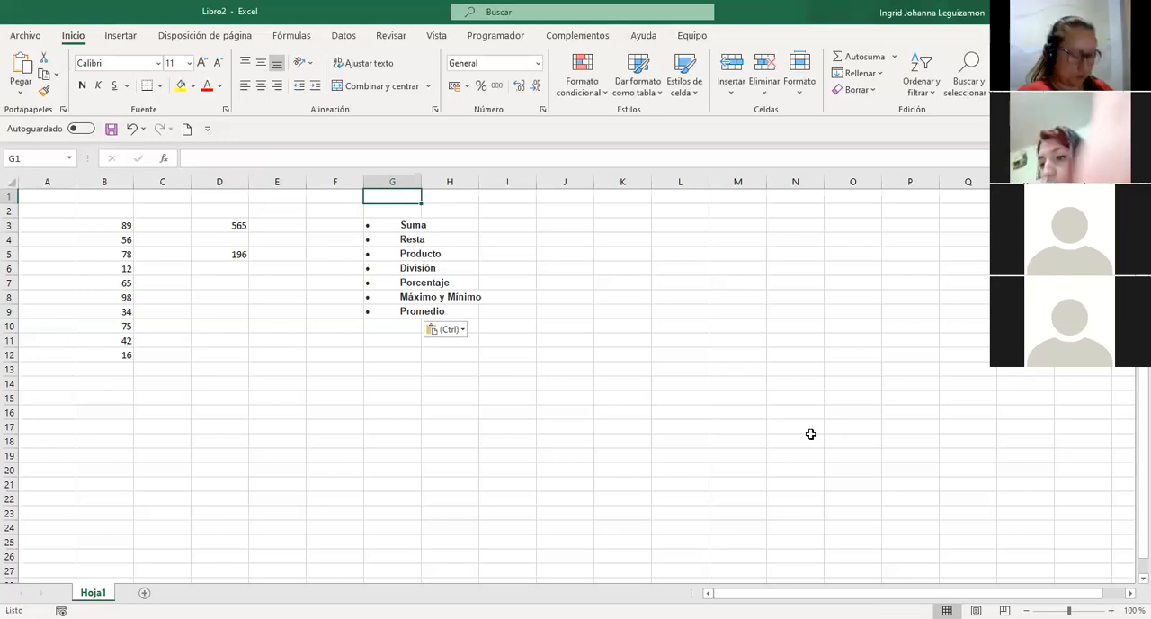
{"action": "type", "text": "FUNCIONES BASICAS"}
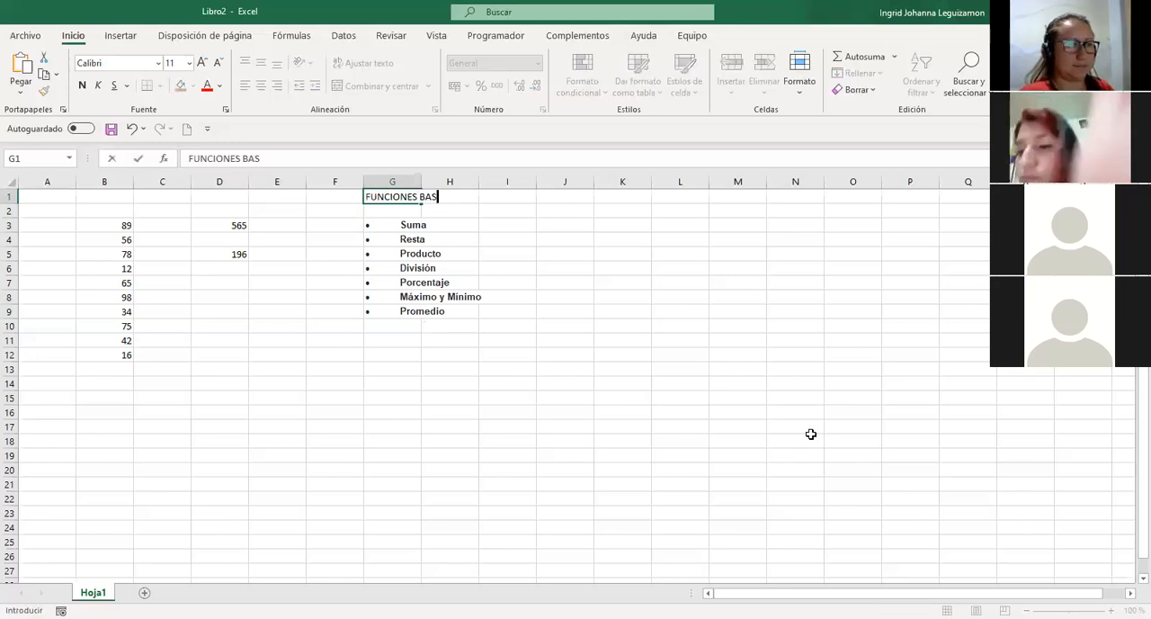
{"action": "key", "text": "ctrl+Return"}
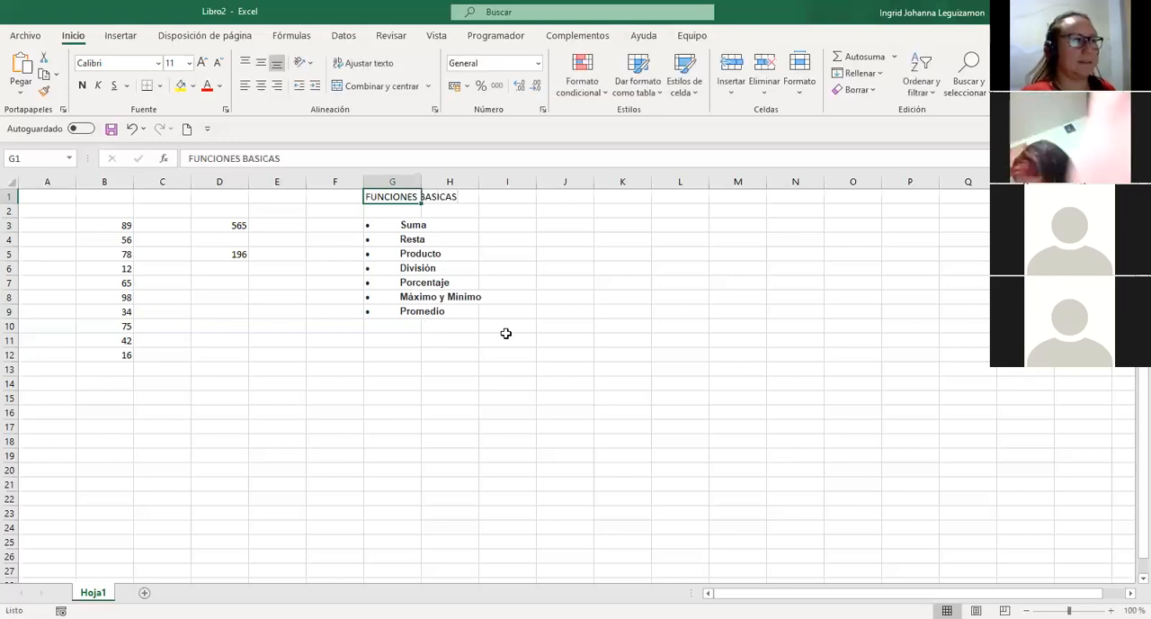
Format the title in G1 as bold with font size 16.
{"action": "key", "text": "ctrl+n"}
{"action": "left_click", "coordinate": [174, 62]}
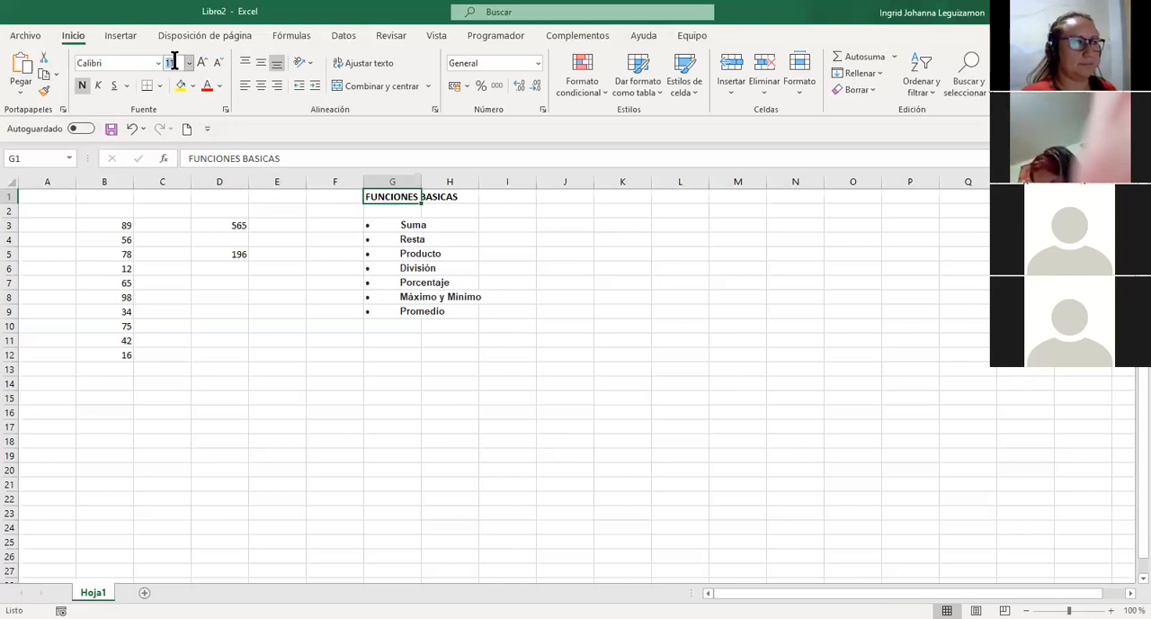
{"action": "type", "text": "16"}
{"action": "key", "text": "Return"}
{"action": "left_click", "coordinate": [424, 355]}
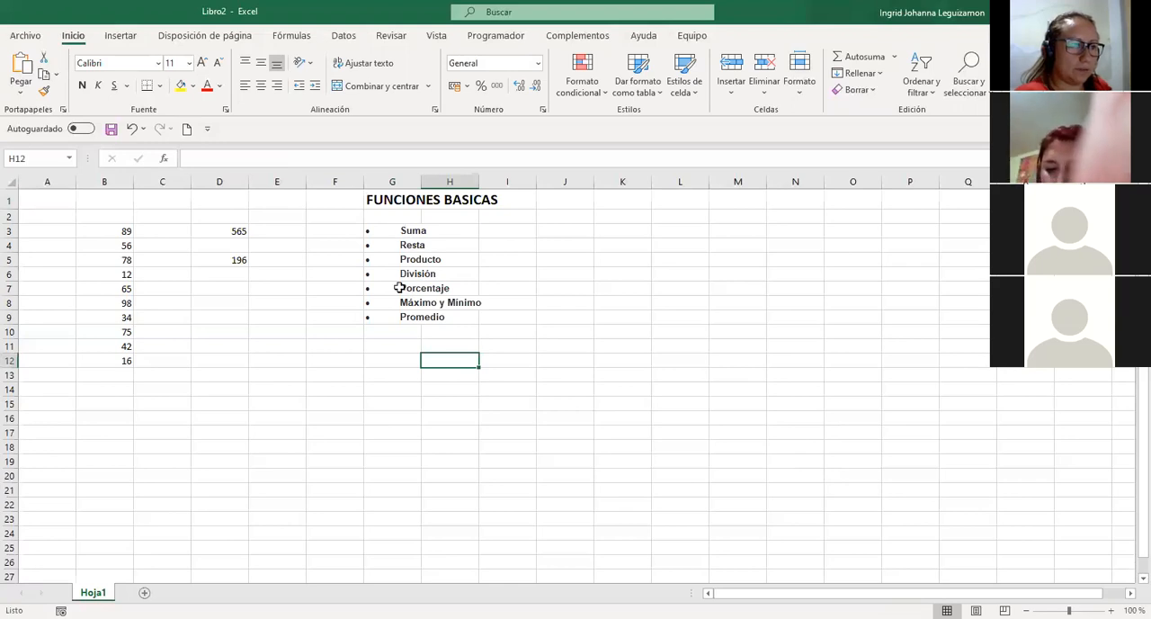
Highlight the function list in G3:G9, and clear the SUMA formulas from D3:D5.
{"action": "left_click_drag", "start_coordinate": [399, 231], "coordinate": [390, 320]}
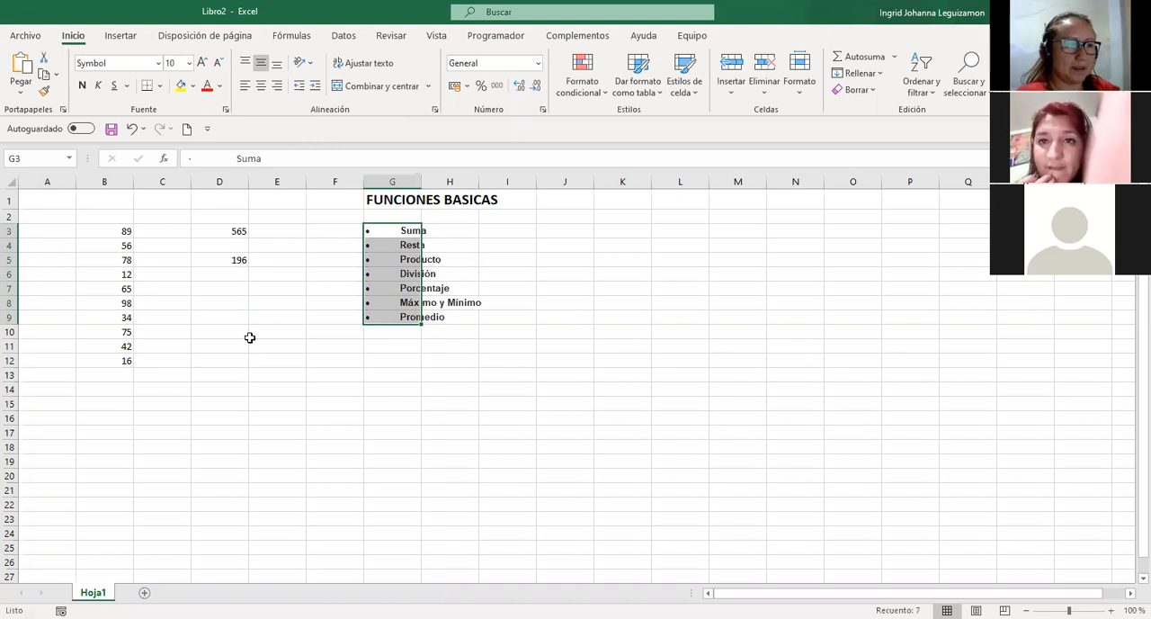
{"action": "left_click", "coordinate": [278, 314]}
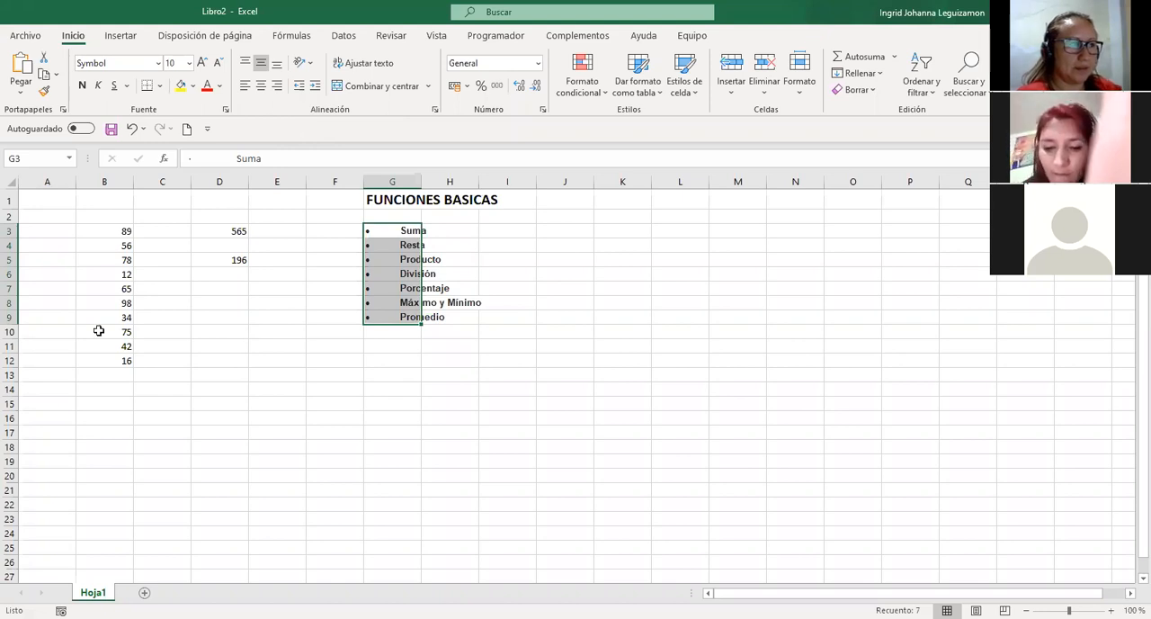
{"action": "left_click", "coordinate": [231, 231]}
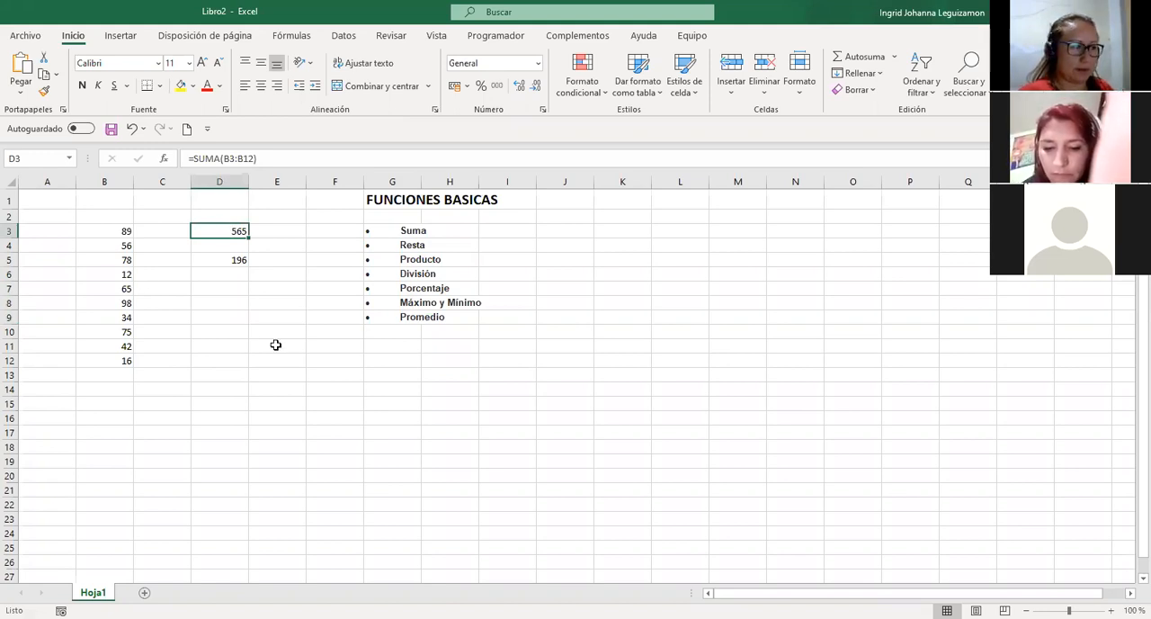
{"action": "key", "text": "shift+Down"}
{"action": "key", "text": "shift+Down"}
{"action": "key", "text": "Delete"}
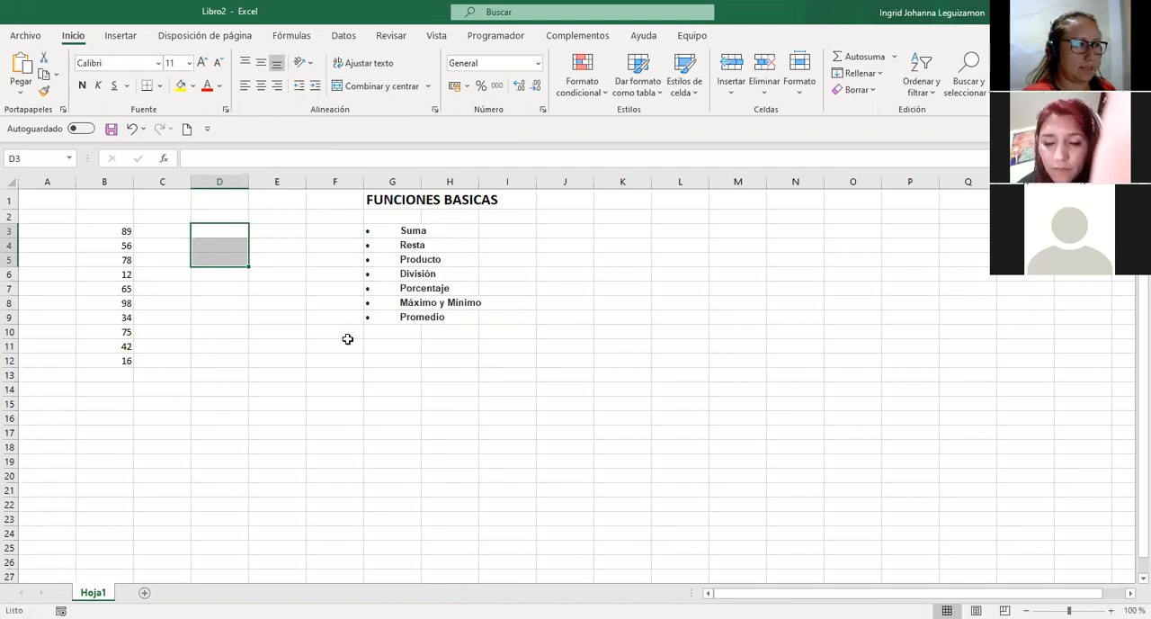
Move column G with the title and function list in front of column A, and insert an empty column before the numbers.
{"action": "left_click", "coordinate": [388, 179]}
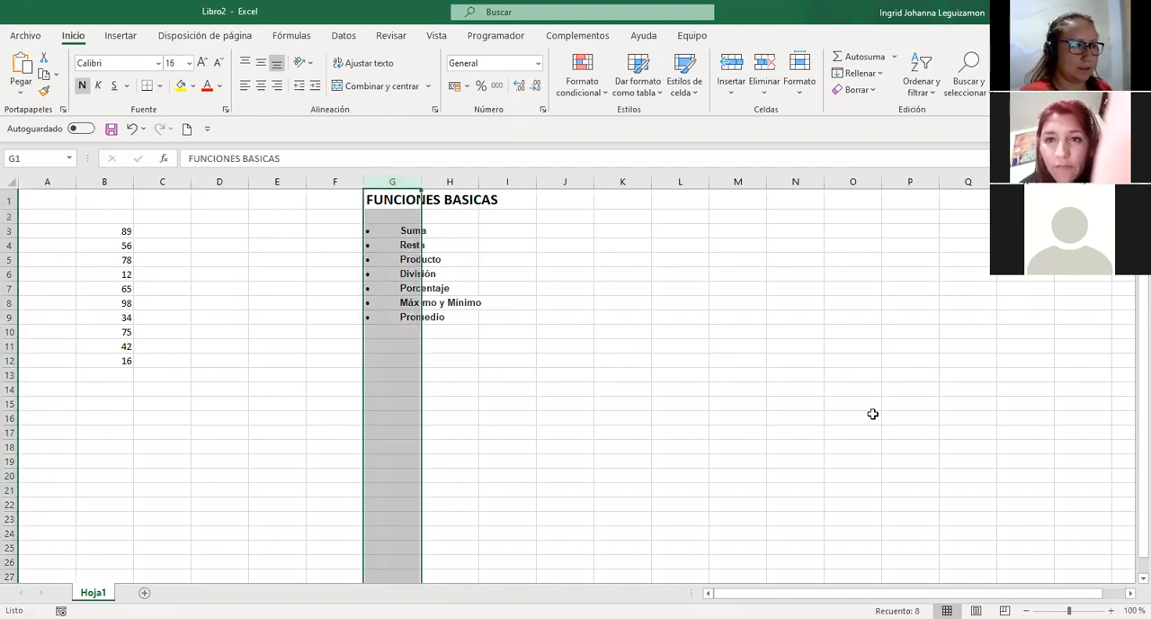
{"action": "key", "text": "ctrl+c"}
{"action": "right_click", "coordinate": [47, 180]}
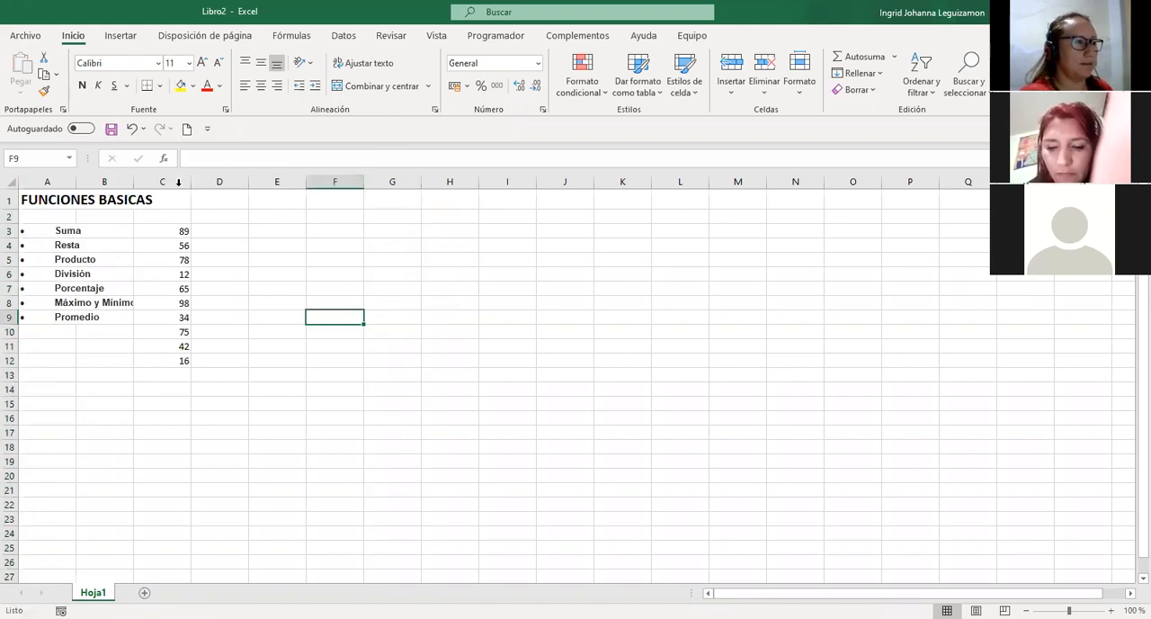
{"action": "left_click", "coordinate": [178, 182]}
{"action": "key", "text": "ctrl+plus"}
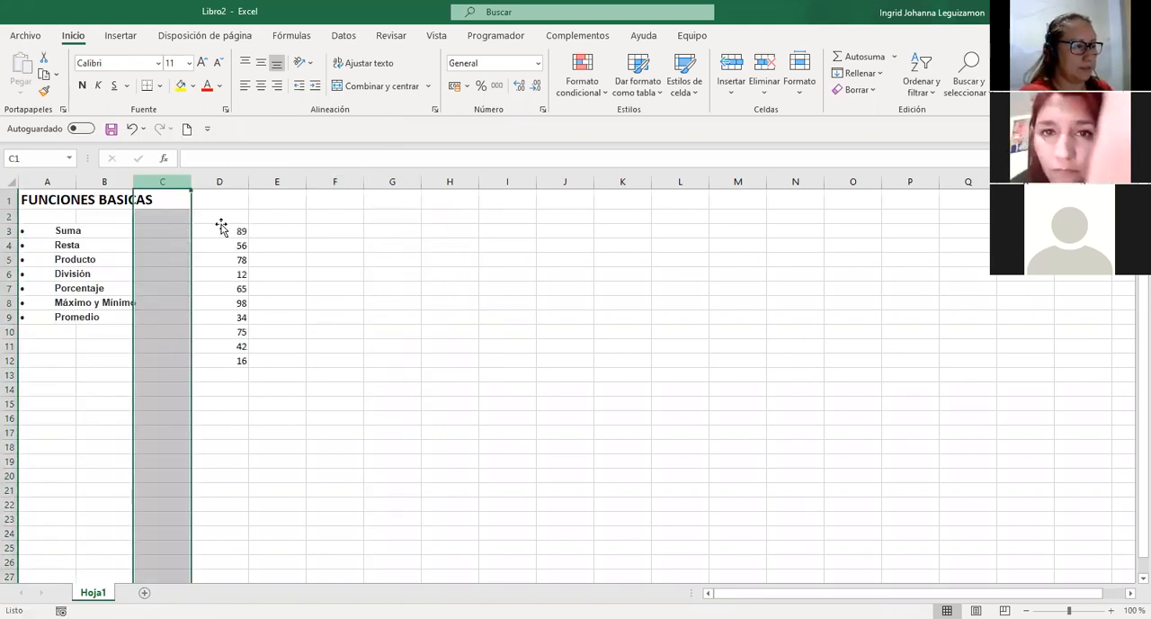
Centre the contents of D2:D13 horizontally.
{"action": "left_click", "coordinate": [219, 218]}
{"action": "left_click", "coordinate": [216, 374], "text": "shift"}
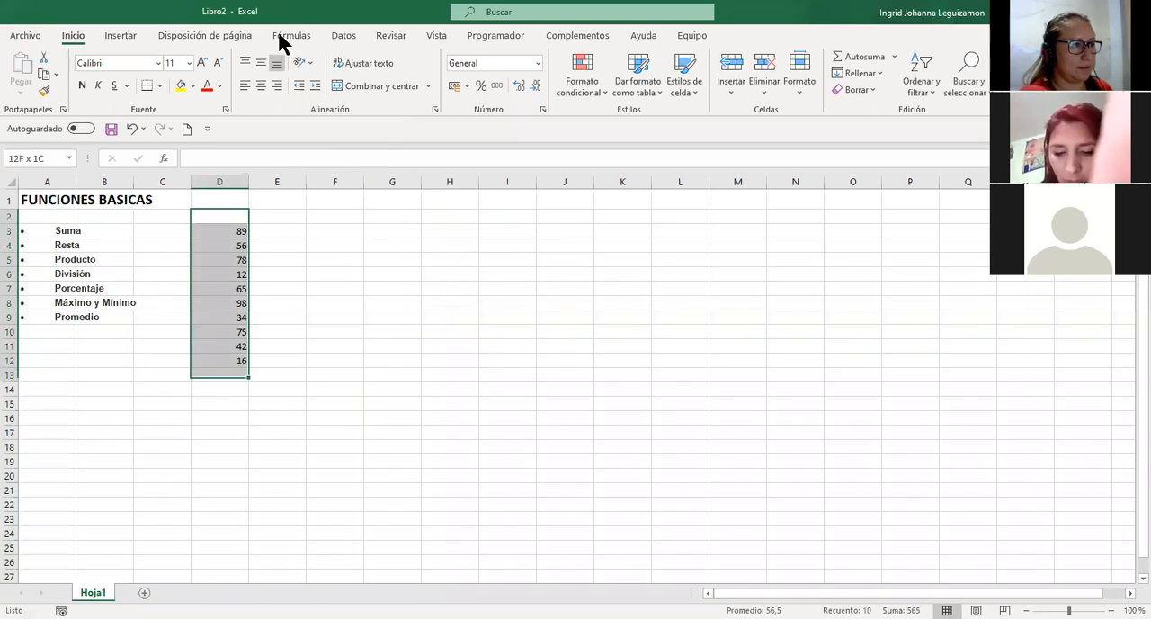
{"action": "left_click", "coordinate": [261, 86]}
Enter the headings VALORES in D2 and SUMA in E2.
{"action": "left_click_drag", "start_coordinate": [214, 217], "coordinate": [214, 245]}
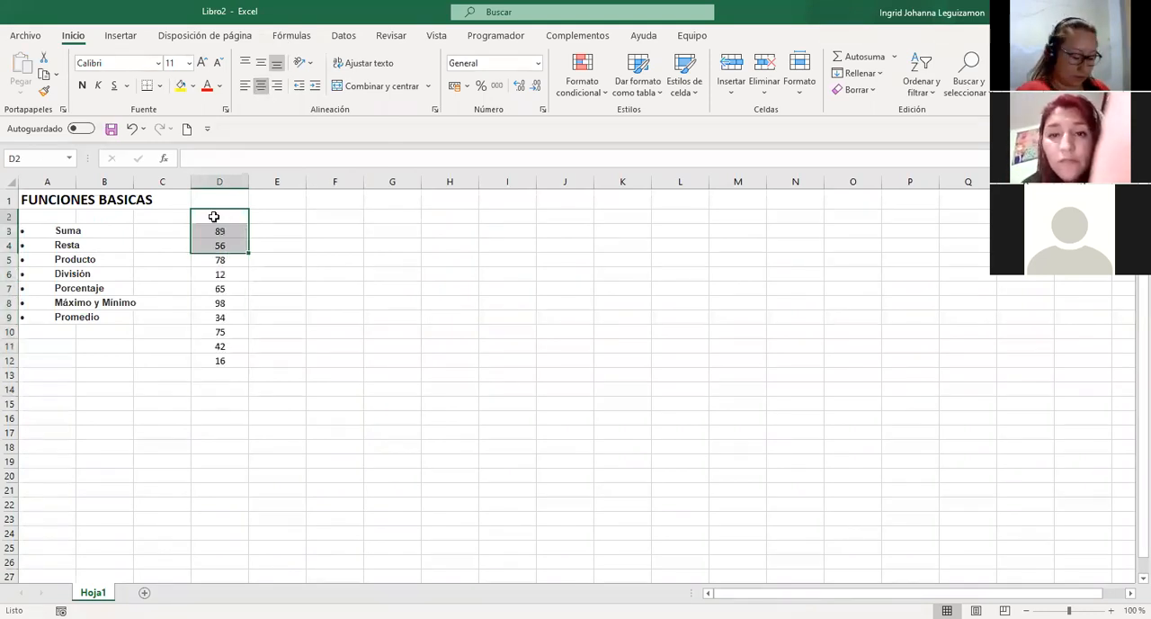
{"action": "left_click", "coordinate": [214, 216]}
{"action": "type", "text": "VALORES"}
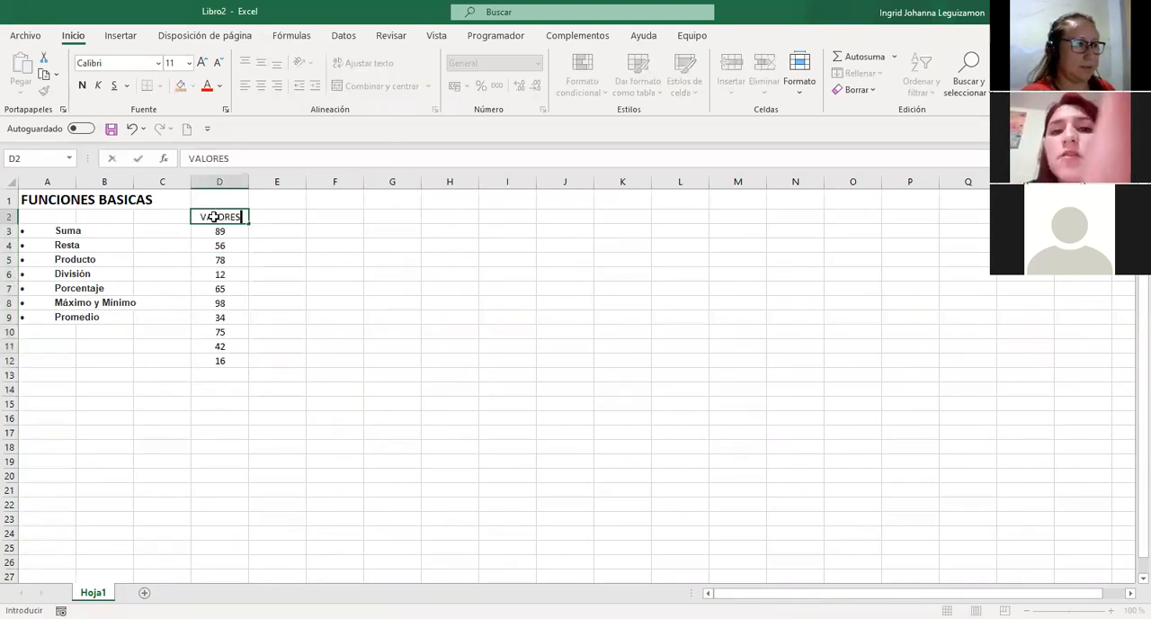
{"action": "key", "text": "ctrl+Return"}
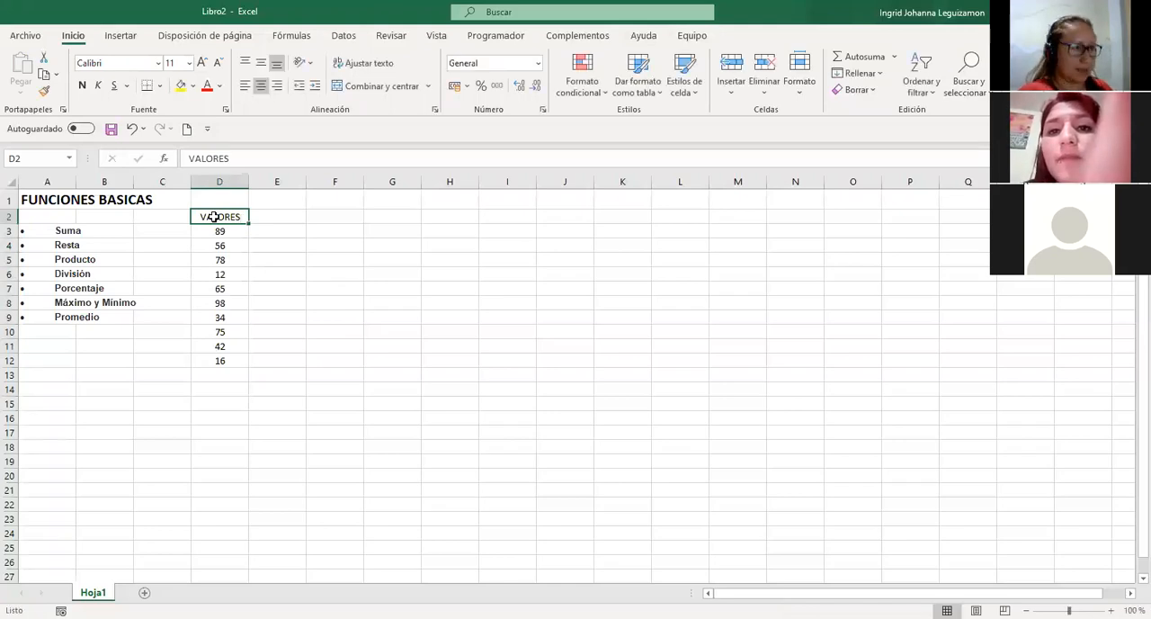
{"action": "key", "text": "Right"}
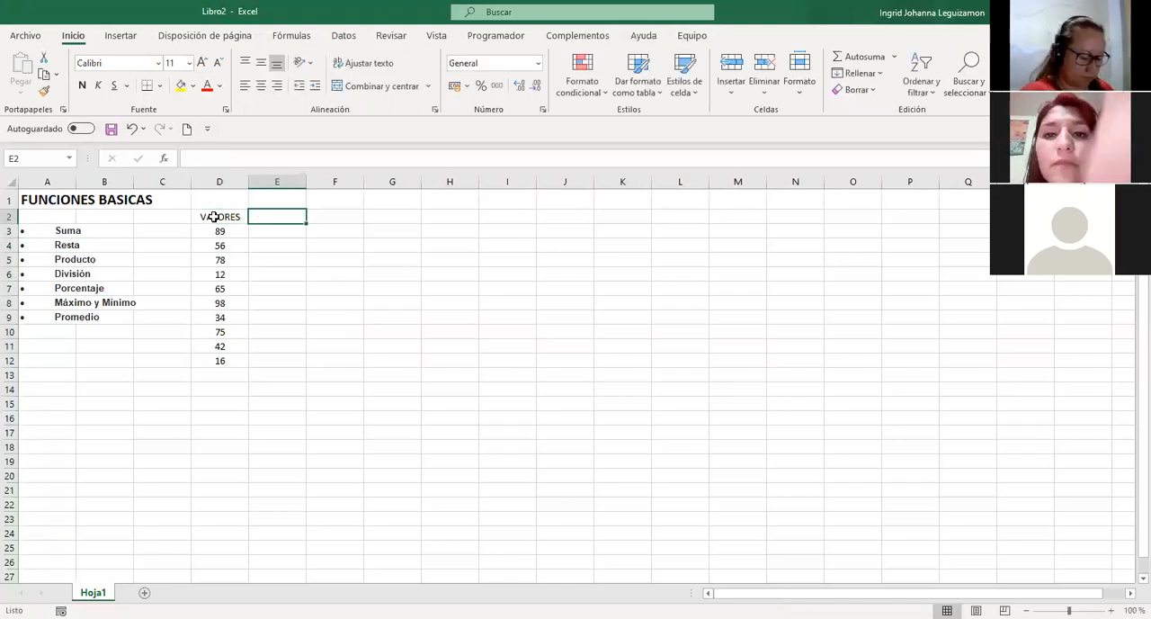
{"action": "type", "text": "SUMA"}
{"action": "key", "text": "Return"}
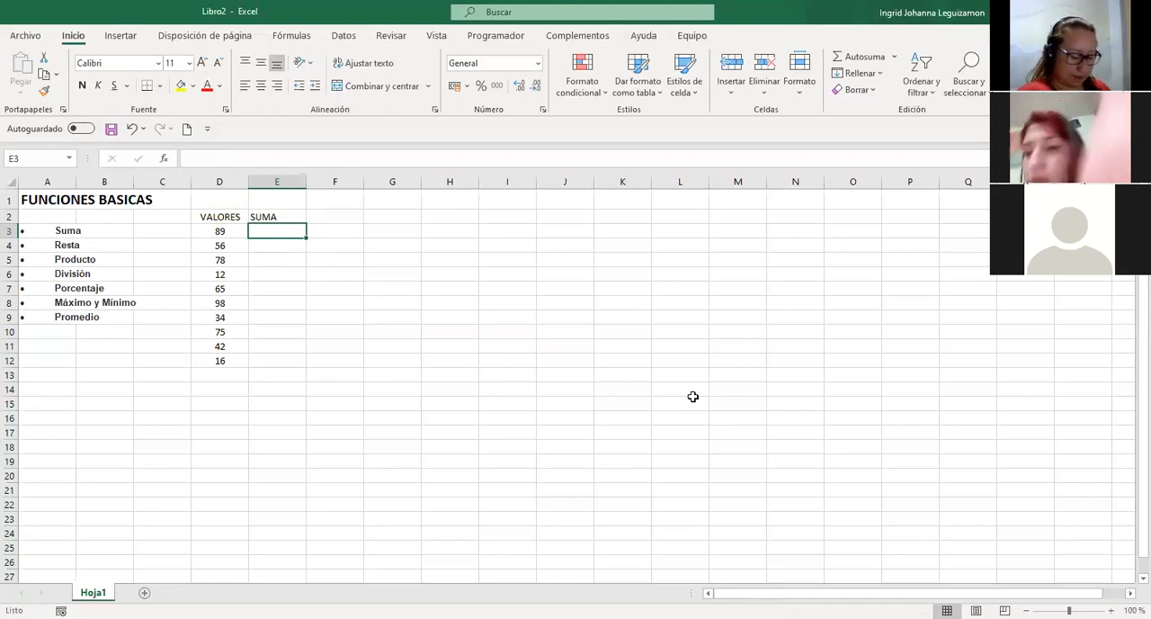
Total the values in E3 with the formula =SUMA(D3:D12).
{"action": "type", "text": "="}
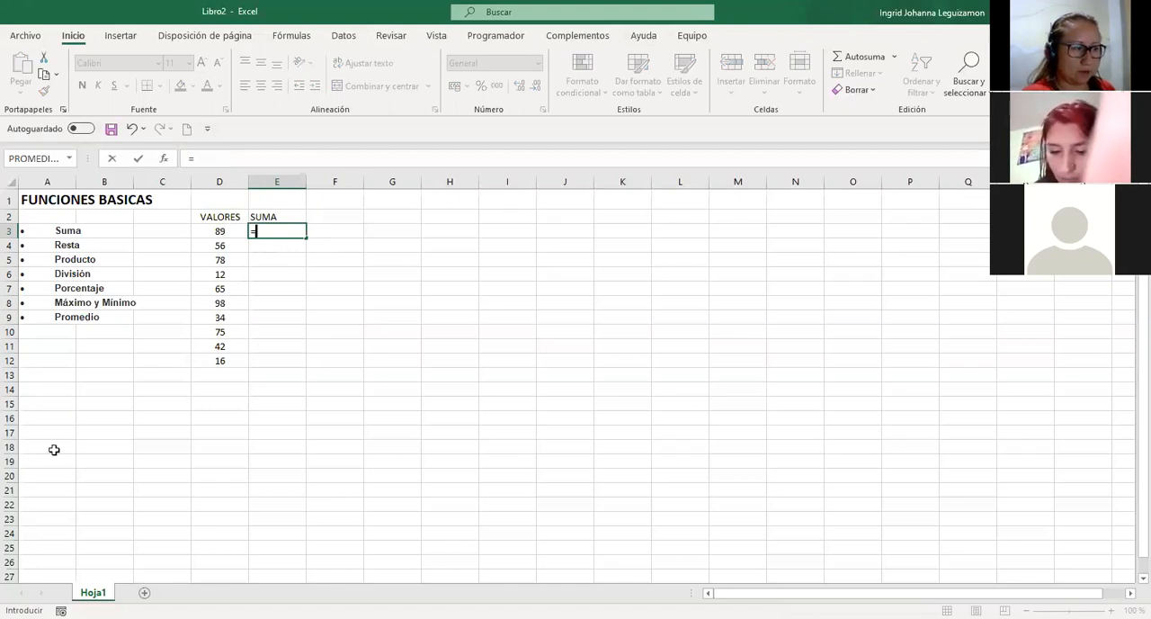
{"action": "type", "text": "SUMA("}
{"action": "key", "text": "Left"}
{"action": "key", "text": "shift+Down"}
{"action": "key", "text": "shift+Down"}
{"action": "key", "text": "shift+Down"}
{"action": "key", "text": "shift+Down"}
{"action": "key", "text": "shift+Down"}
{"action": "key", "text": "shift+Down"}
{"action": "key", "text": "shift+Down"}
{"action": "key", "text": "shift+Down"}
{"action": "key", "text": "shift+Down"}
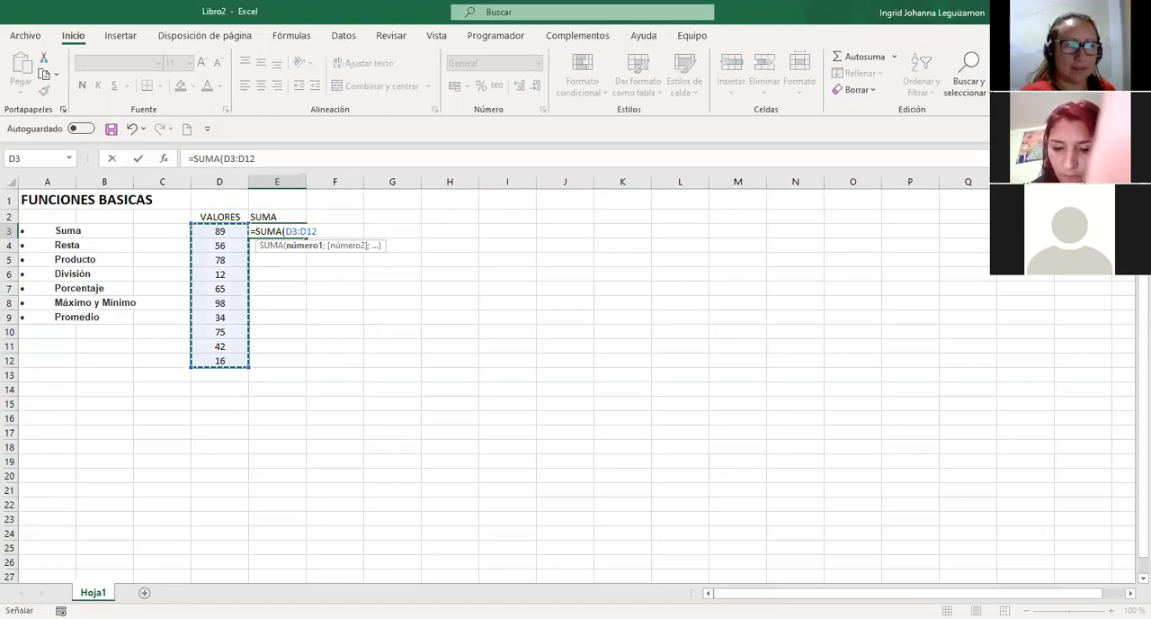
{"action": "key", "text": "Return"}
Centre the SUMA heading in E2 and its total in E3 horizontally.
{"action": "key", "text": "Up"}
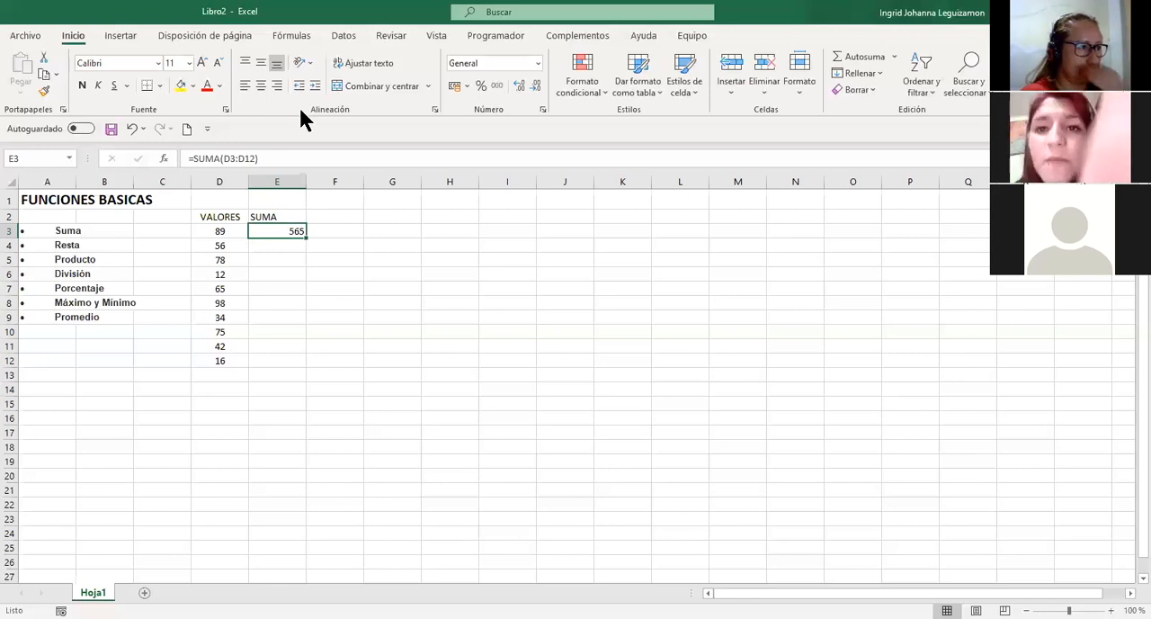
{"action": "key", "text": "Up"}
{"action": "left_click", "coordinate": [262, 87]}
{"action": "left_click", "coordinate": [287, 230]}
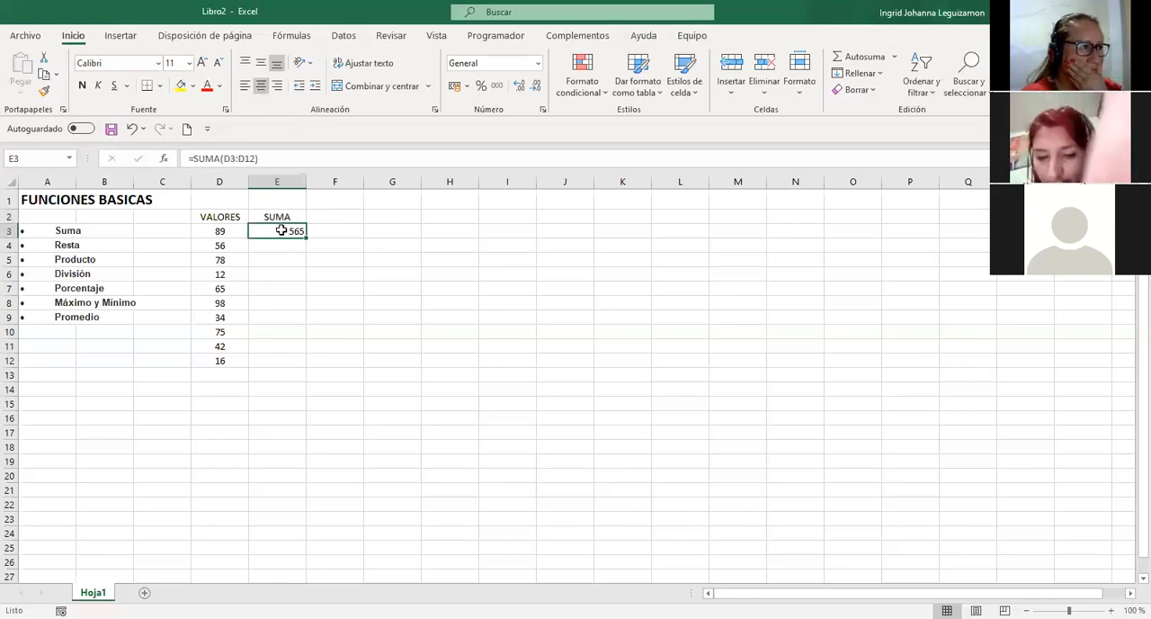
{"action": "left_click", "coordinate": [261, 88]}
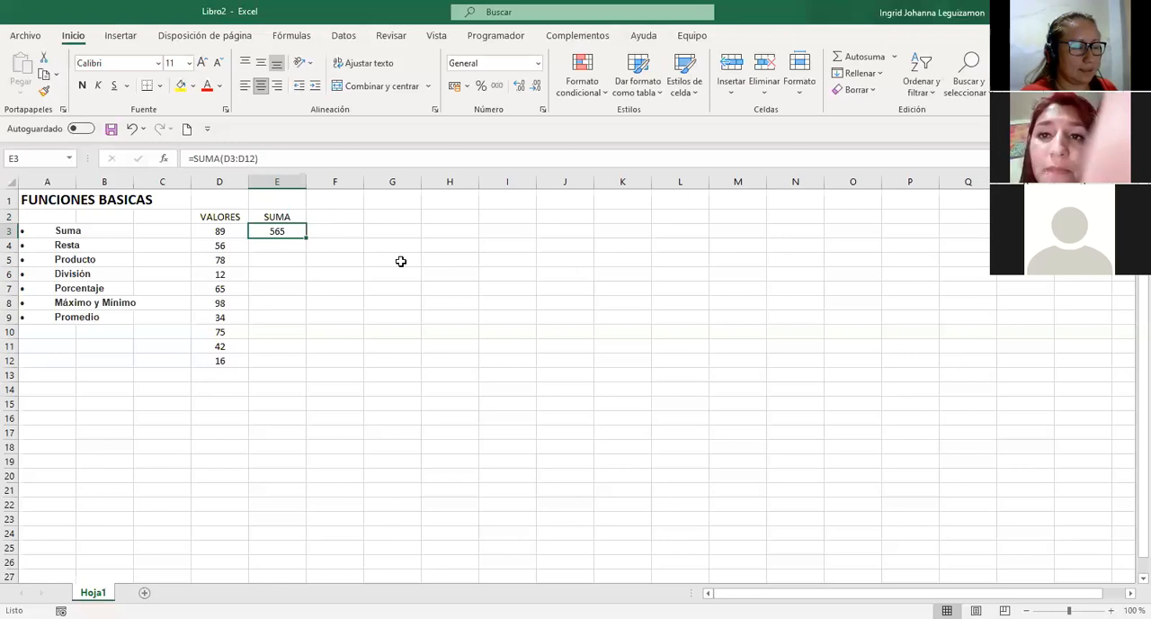
Enter the heading RESTA in F2 and centre it horizontally.
{"action": "left_click", "coordinate": [326, 218]}
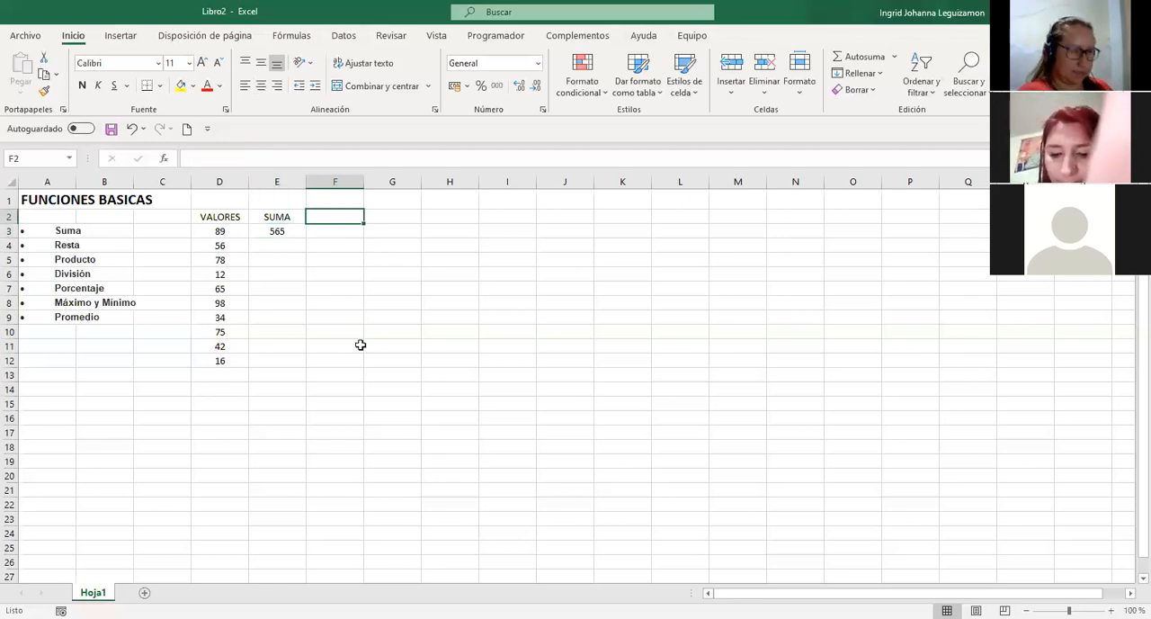
{"action": "type", "text": "RESTA"}
{"action": "key", "text": "Return"}
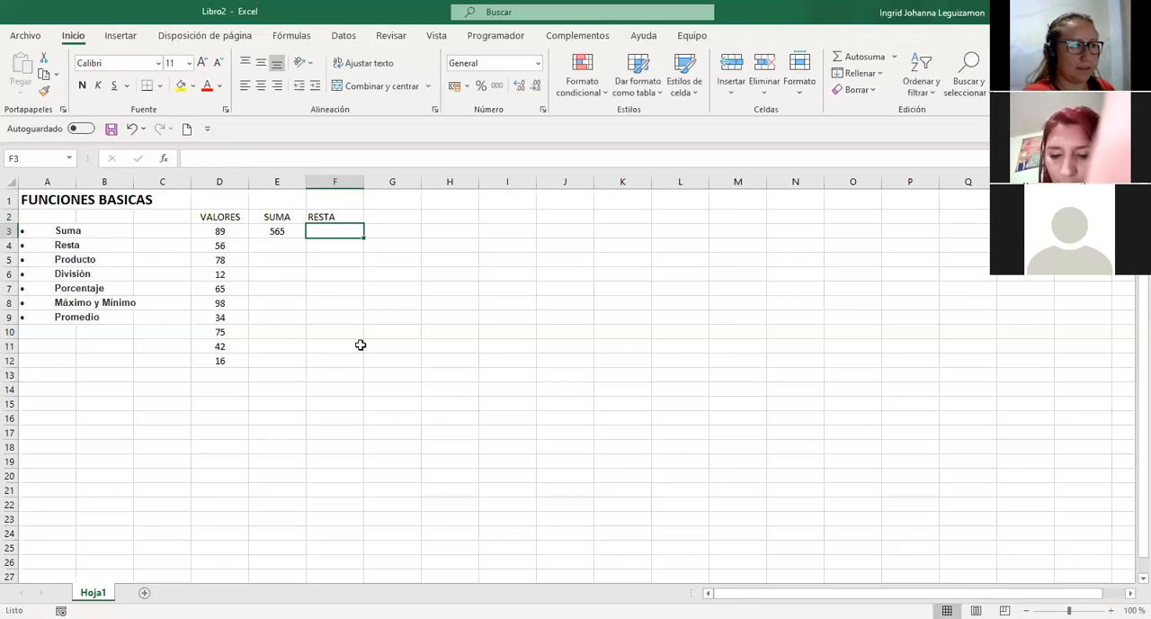
{"action": "key", "text": "Up"}
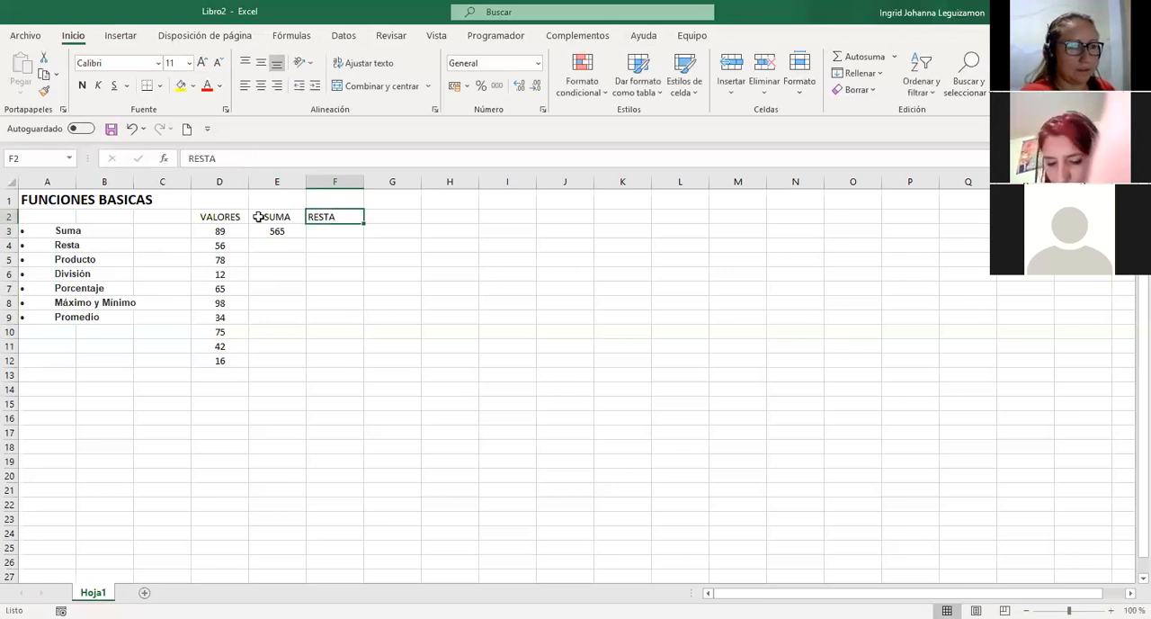
{"action": "left_click", "coordinate": [262, 84]}
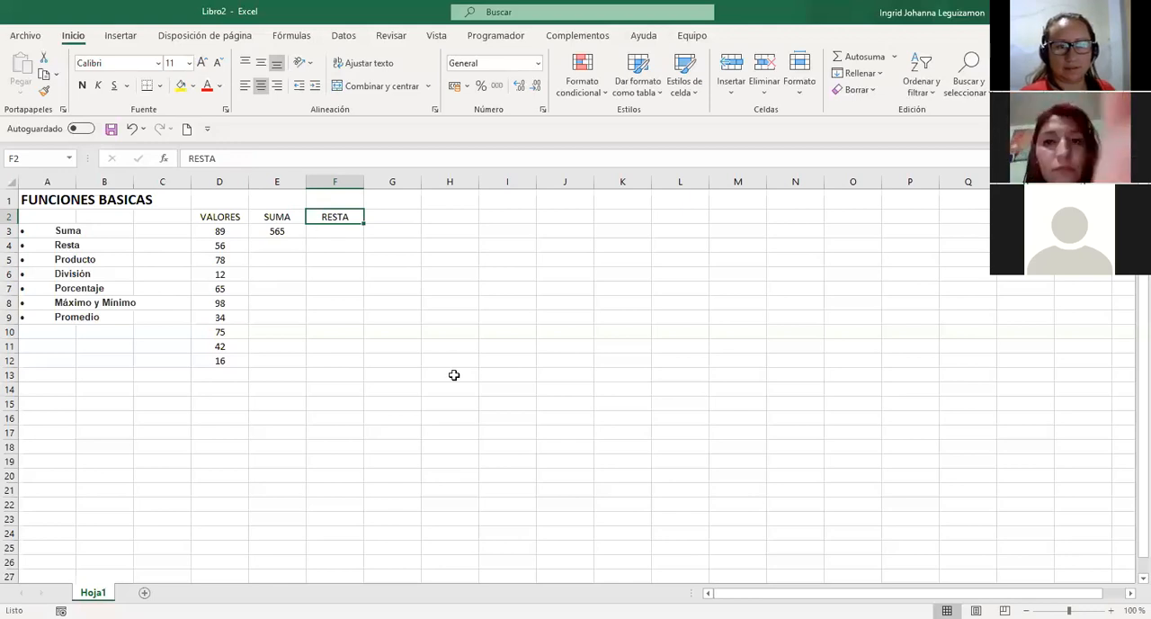
Insert an AutoSum of D3:D13 in D14, below the column of values.
{"action": "key", "text": "Down"}
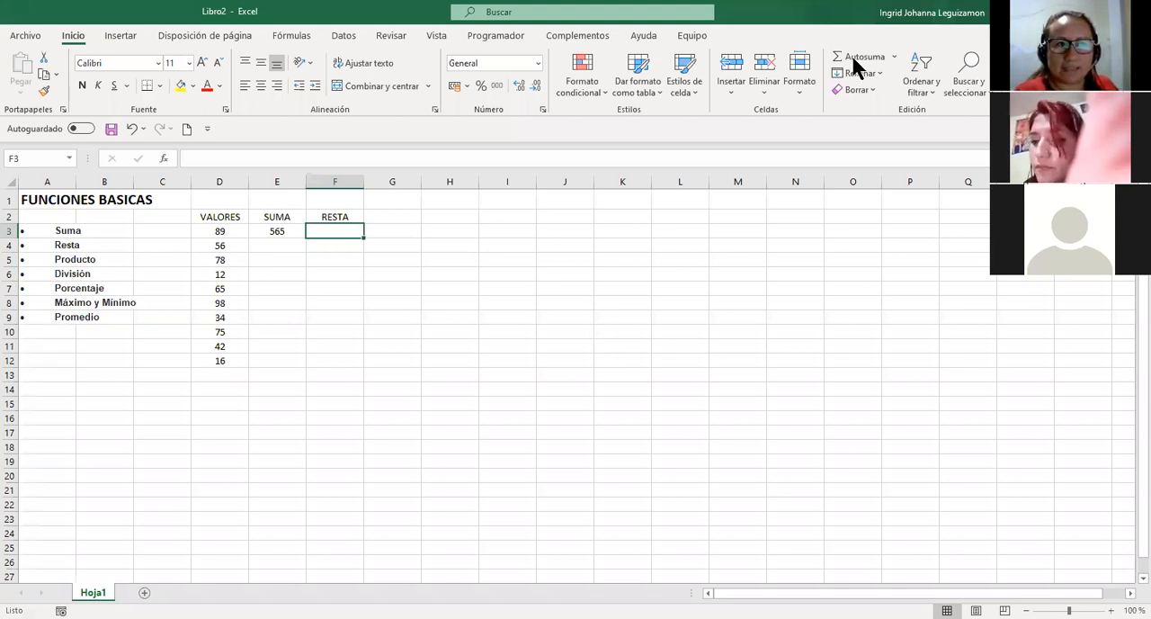
{"action": "left_click", "coordinate": [223, 387]}
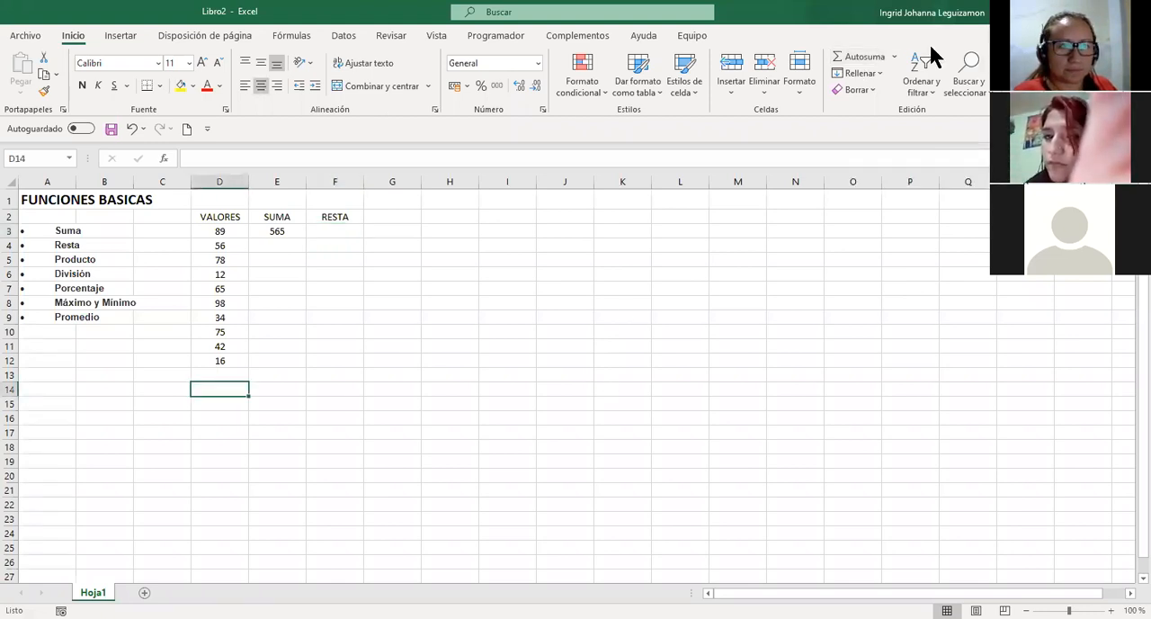
{"action": "left_click", "coordinate": [859, 57]}
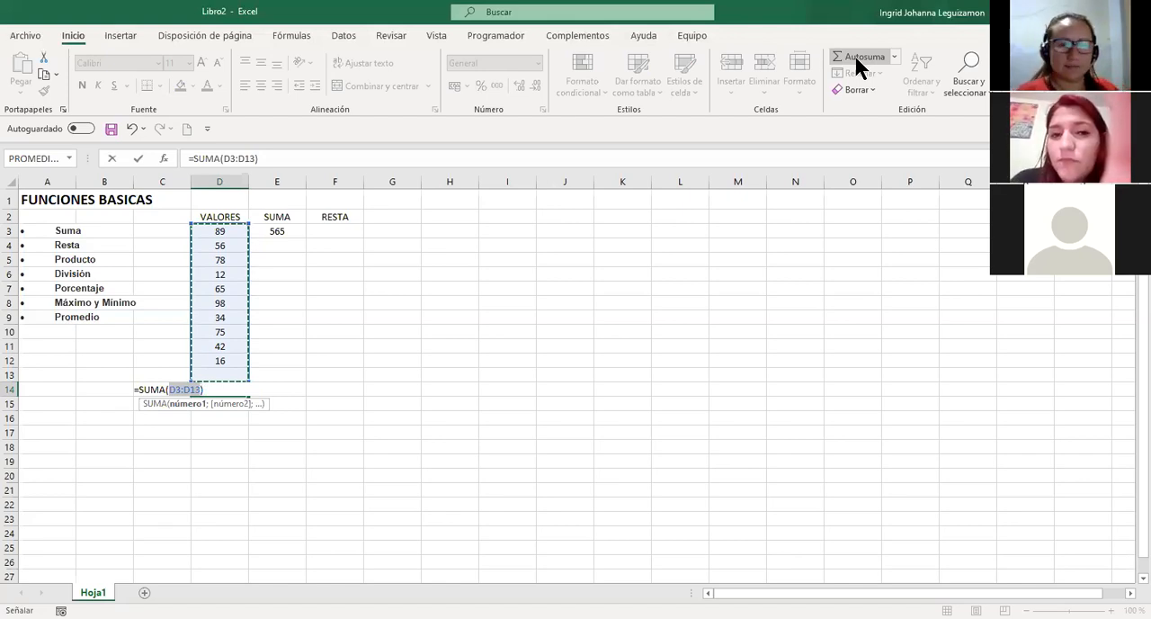
{"action": "key", "text": "Return"}
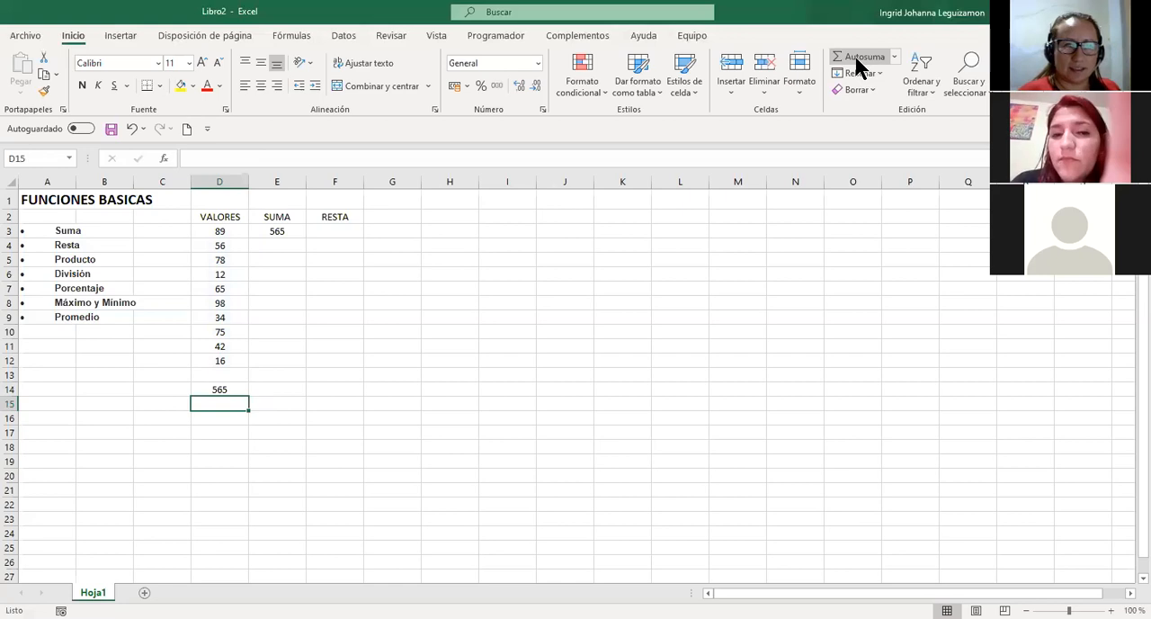
{"action": "key", "text": "Up"}
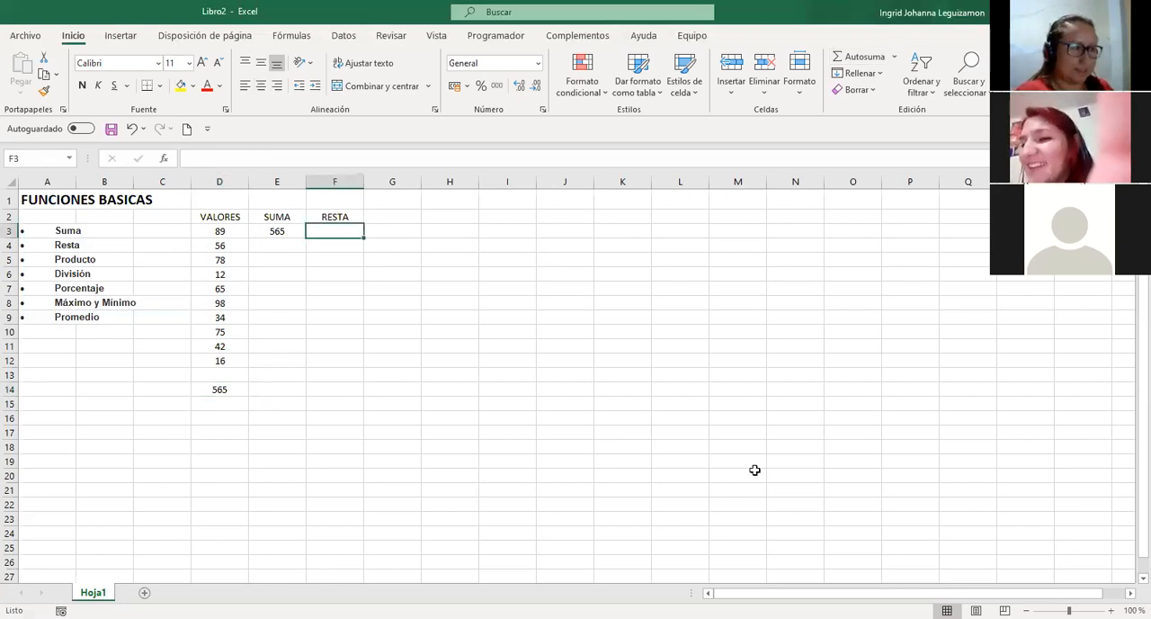
{"action": "type", "text": "=RESTA"}
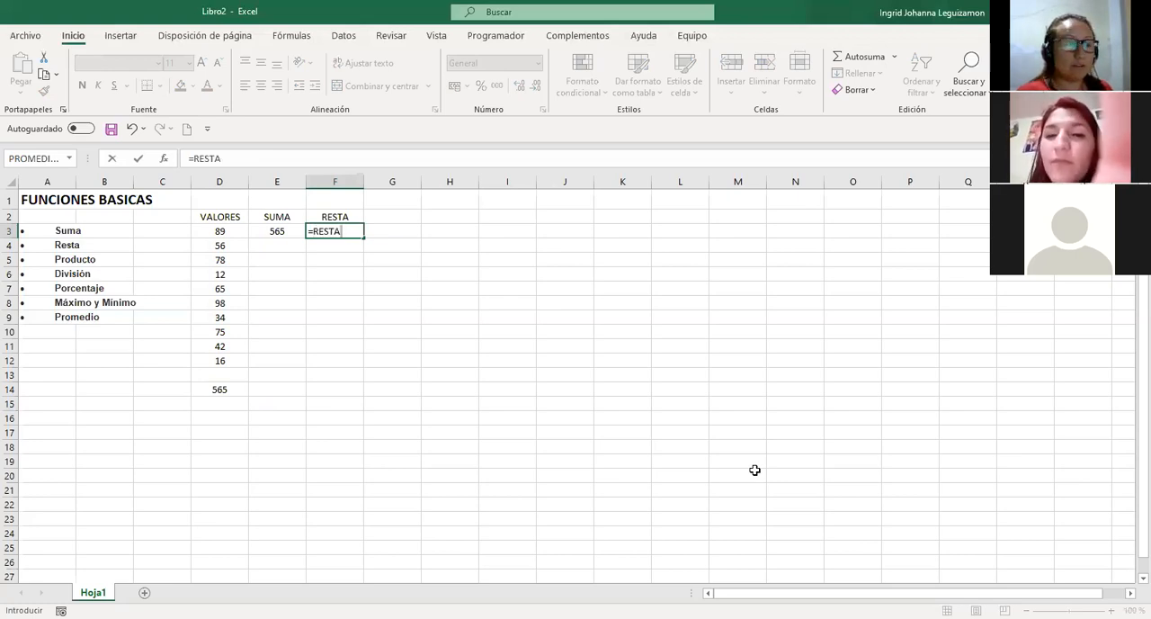
{"action": "key", "text": "BackSpace"}
{"action": "key", "text": "BackSpace"}
{"action": "key", "text": "BackSpace"}
{"action": "key", "text": "BackSpace"}
{"action": "key", "text": "BackSpace"}
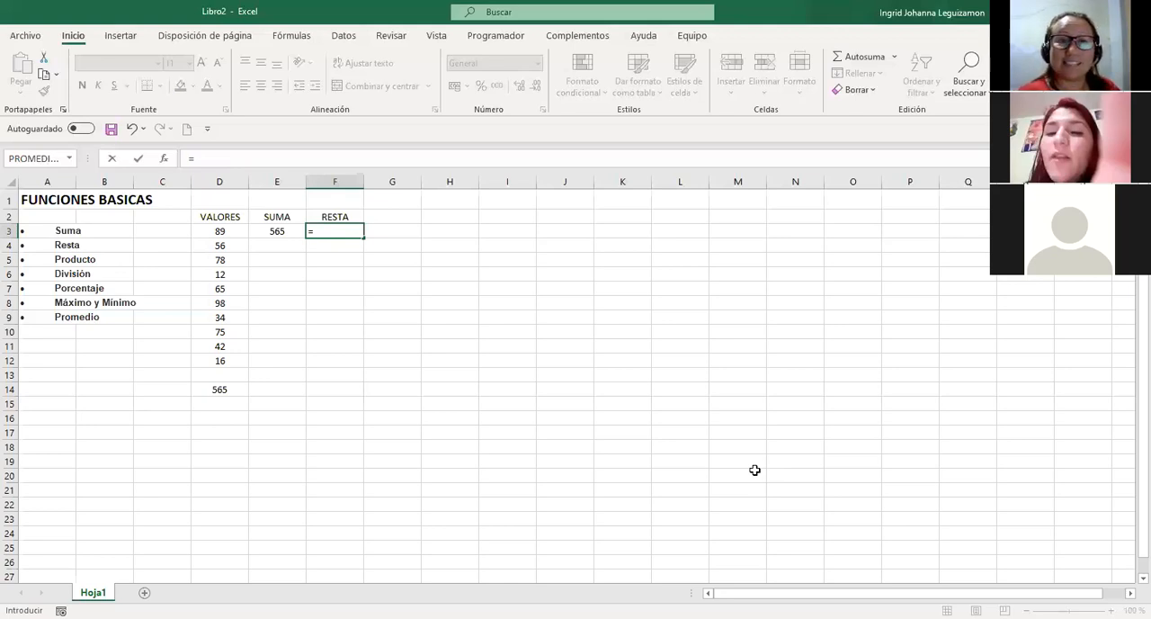
{"action": "type", "text": "RES"}
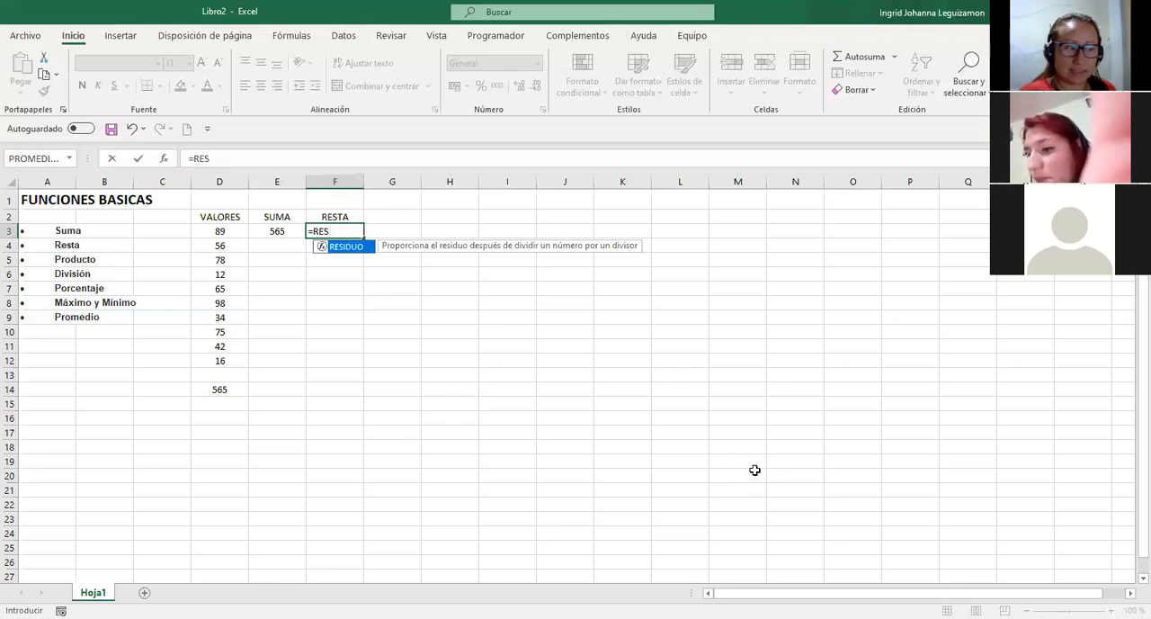
{"action": "key", "text": "Escape"}
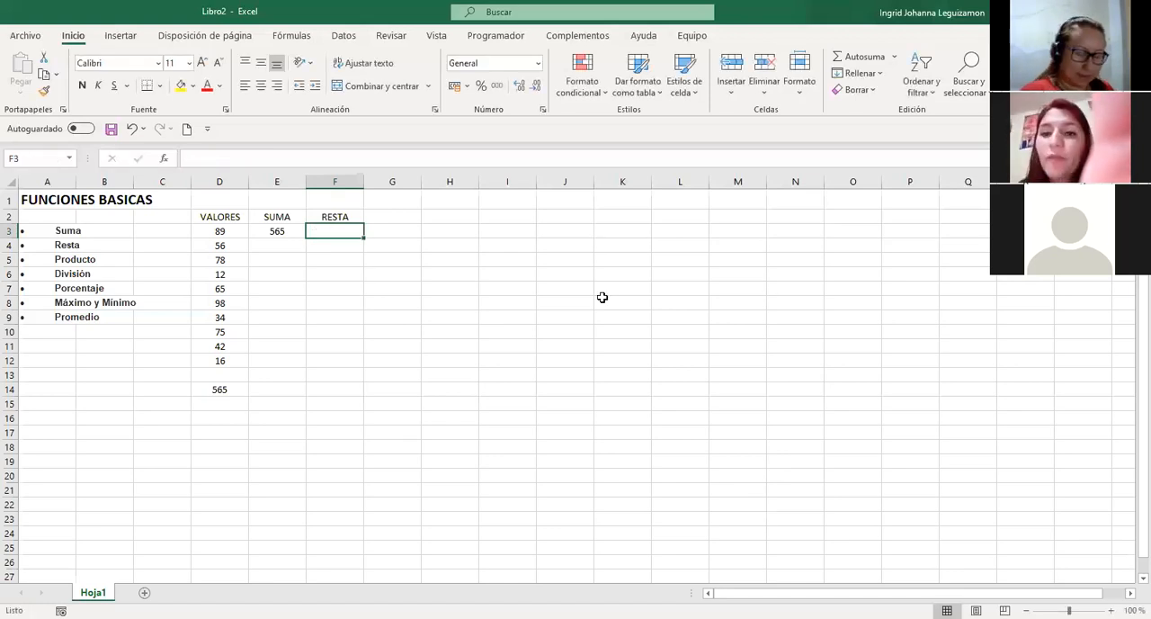
Try the subtraction formula =E10-D11 in F3 and clear the cell again.
{"action": "type", "text": "="}
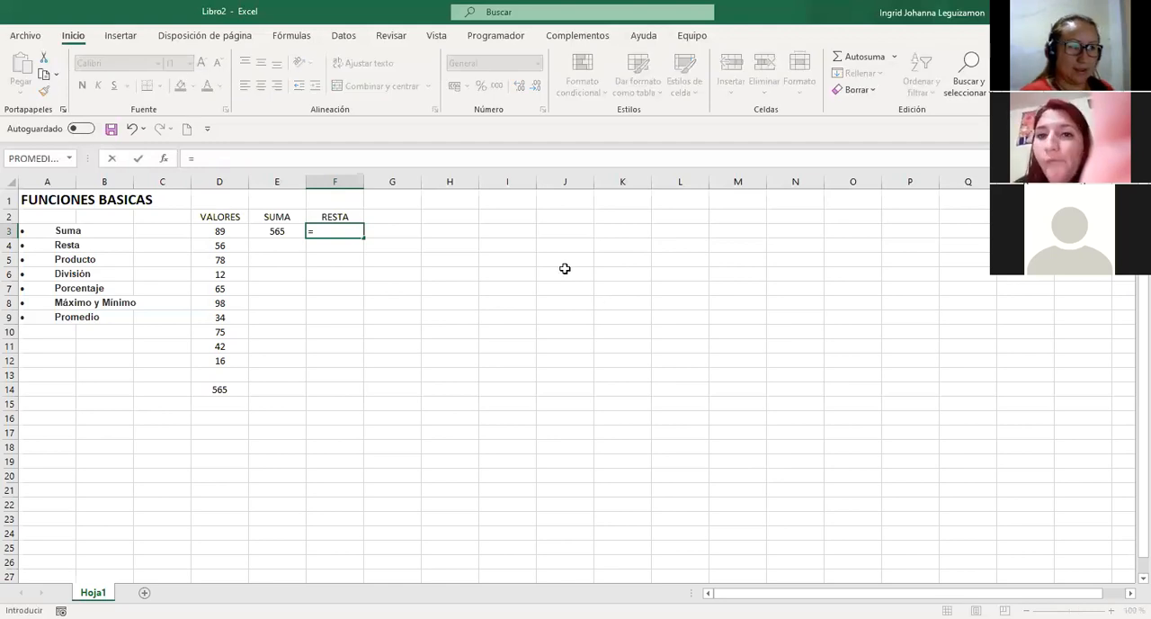
{"action": "left_click", "coordinate": [272, 229]}
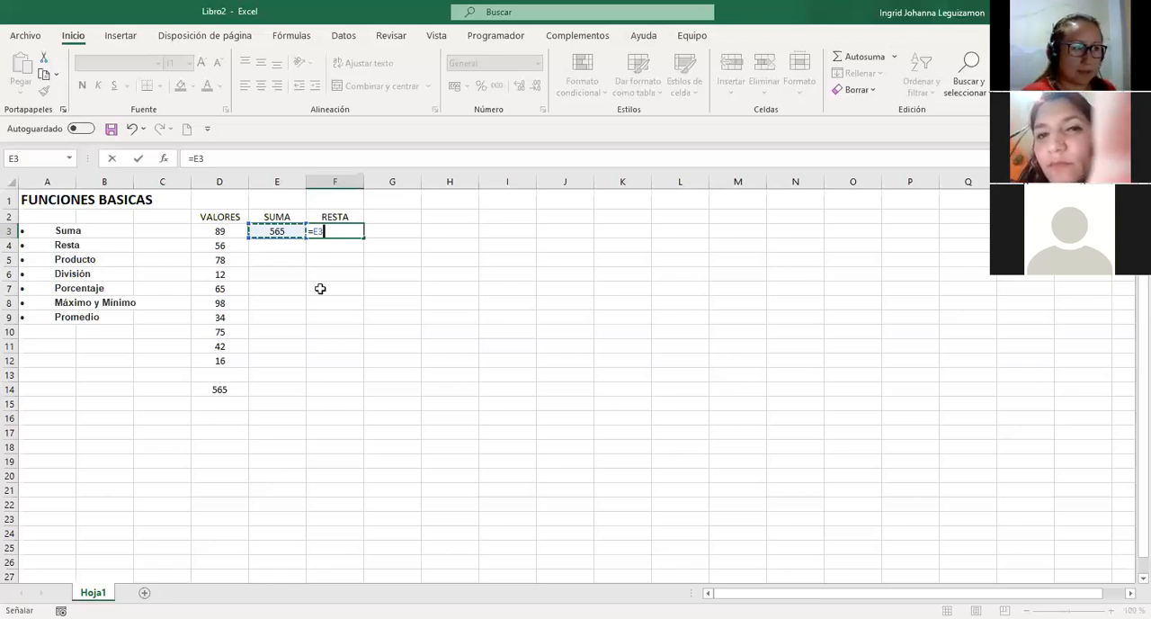
{"action": "left_click", "coordinate": [277, 332]}
{"action": "type", "text": "-"}
{"action": "left_click", "coordinate": [232, 346]}
{"action": "key", "text": "Return"}
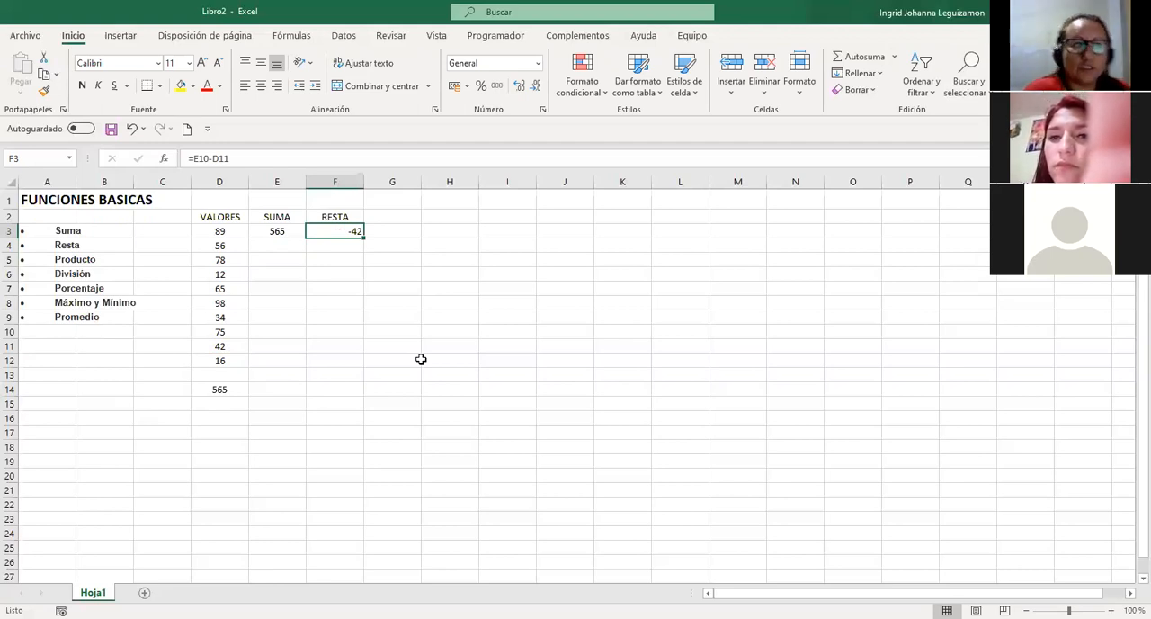
{"action": "key", "text": "Delete"}
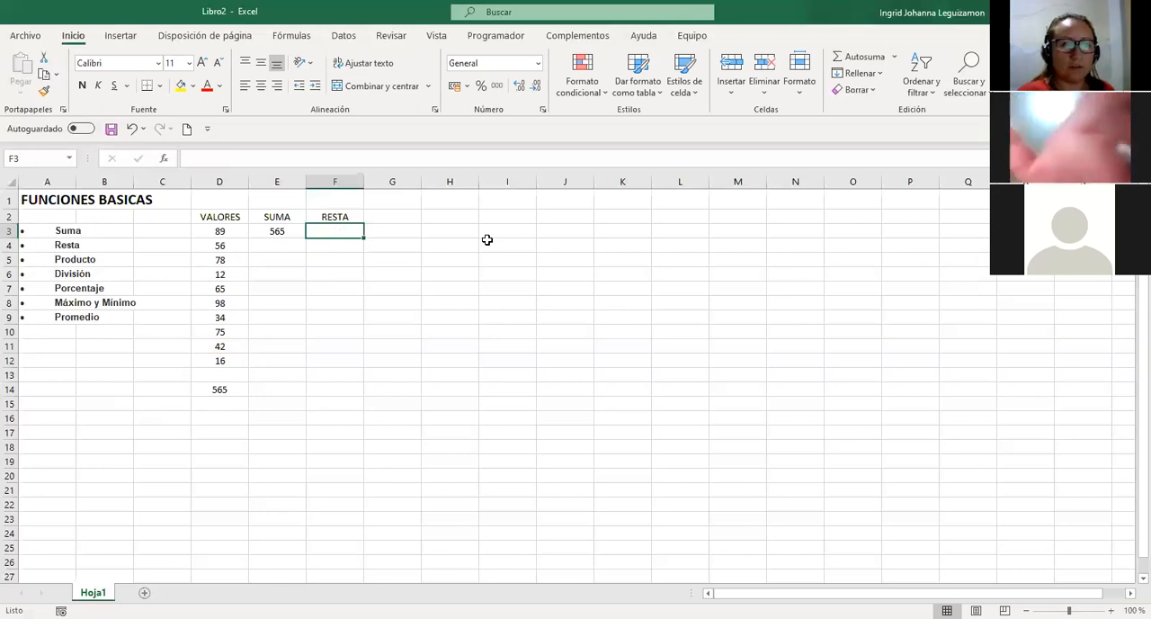
Subtract the SUMA total from 1300 in F3 with the formula +1300-E3.
{"action": "type", "text": "+"}
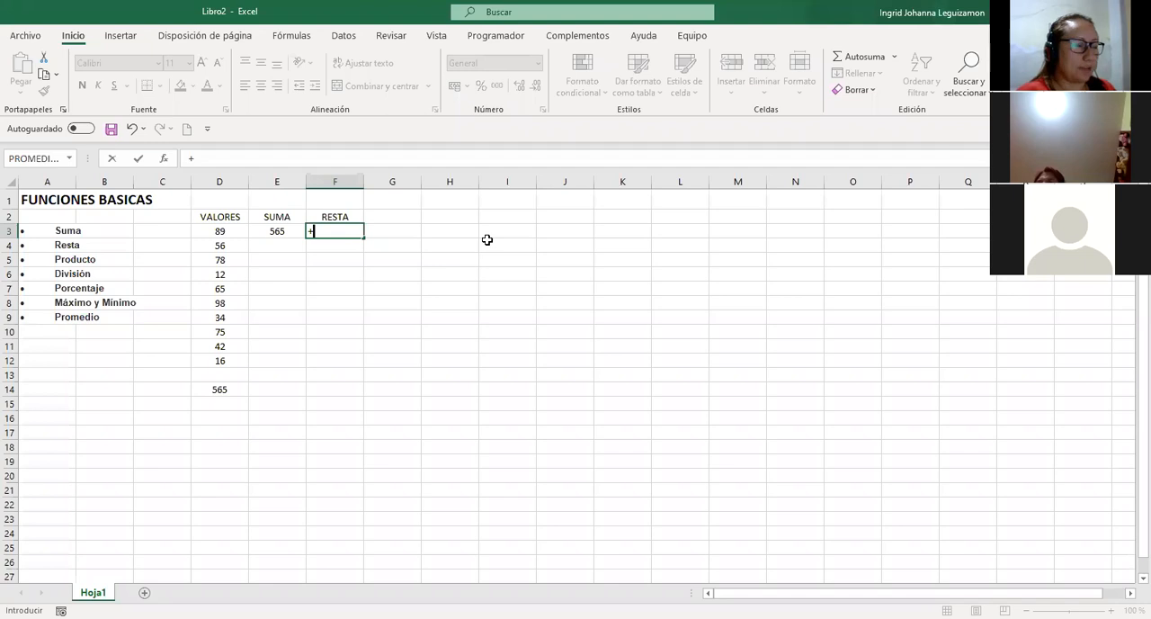
{"action": "type", "text": "1300000"}
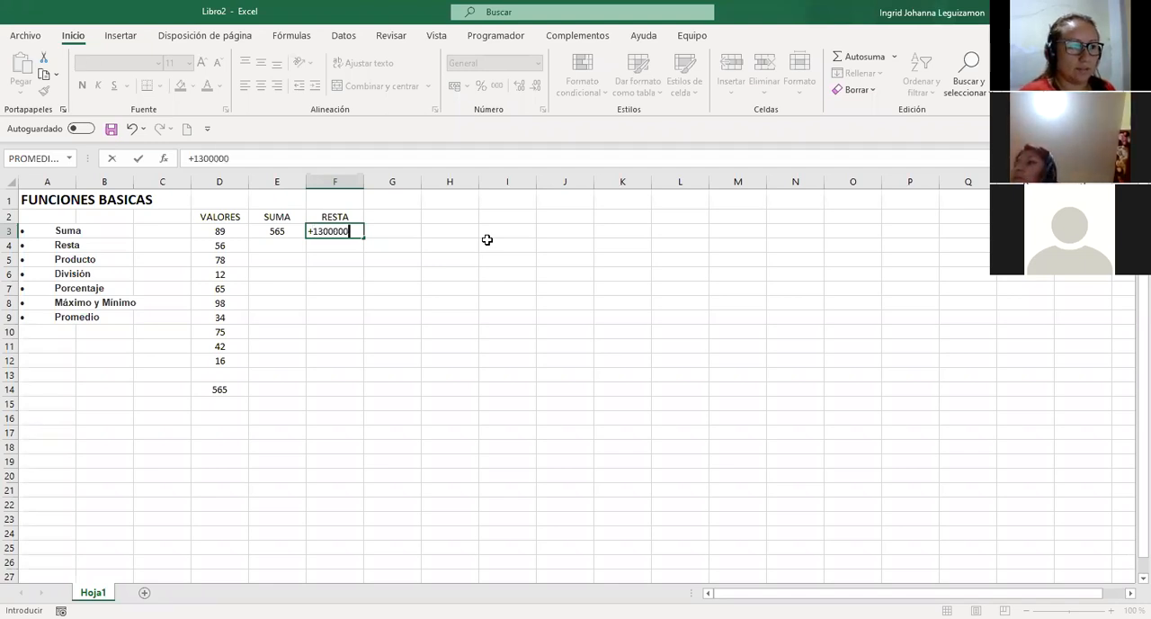
{"action": "key", "text": "BackSpace"}
{"action": "key", "text": "BackSpace"}
{"action": "key", "text": "BackSpace"}
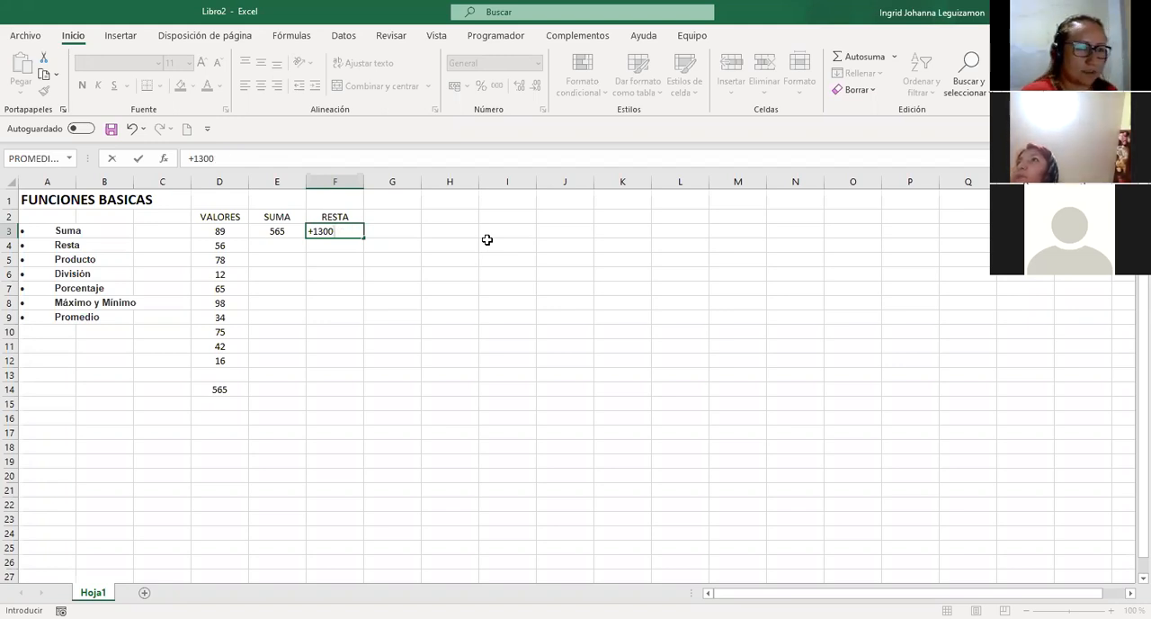
{"action": "type", "text": "-"}
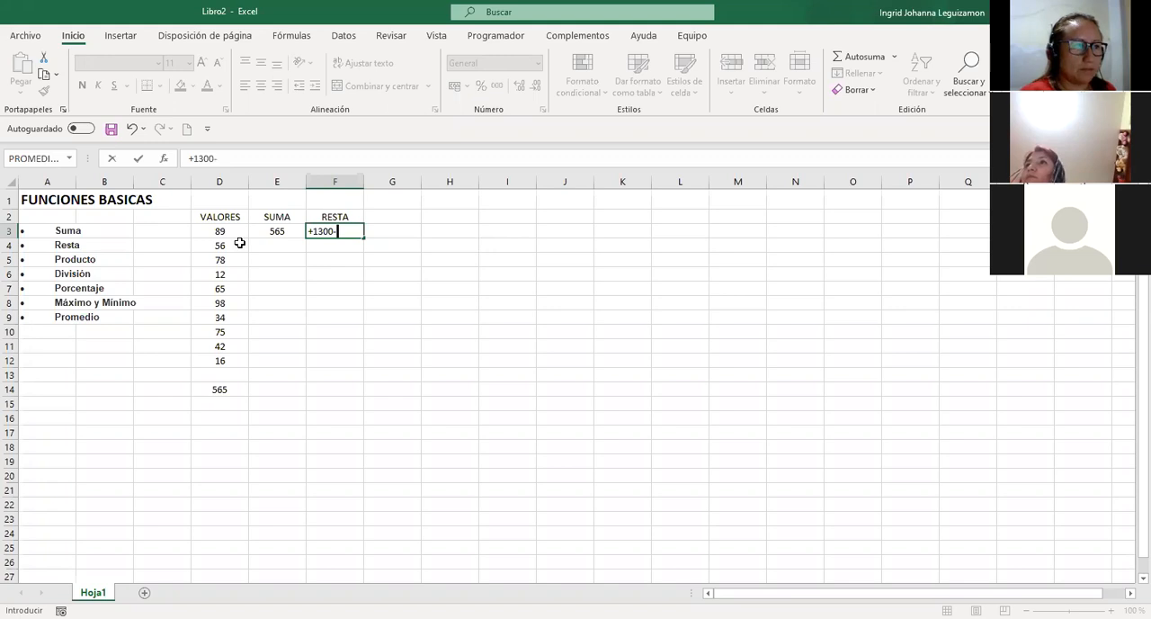
{"action": "left_click", "coordinate": [271, 231]}
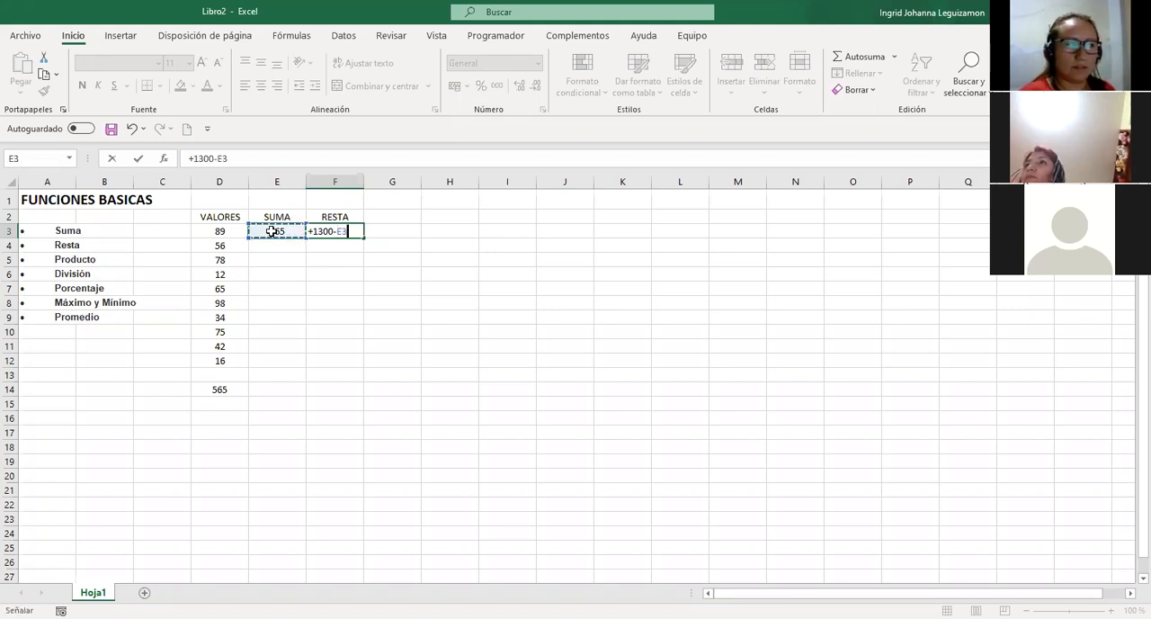
{"action": "key", "text": "Return"}
Centre the subtraction result in F3 horizontally.
{"action": "key", "text": "Up"}
{"action": "left_click", "coordinate": [261, 85]}
{"action": "left_click", "coordinate": [392, 234]}
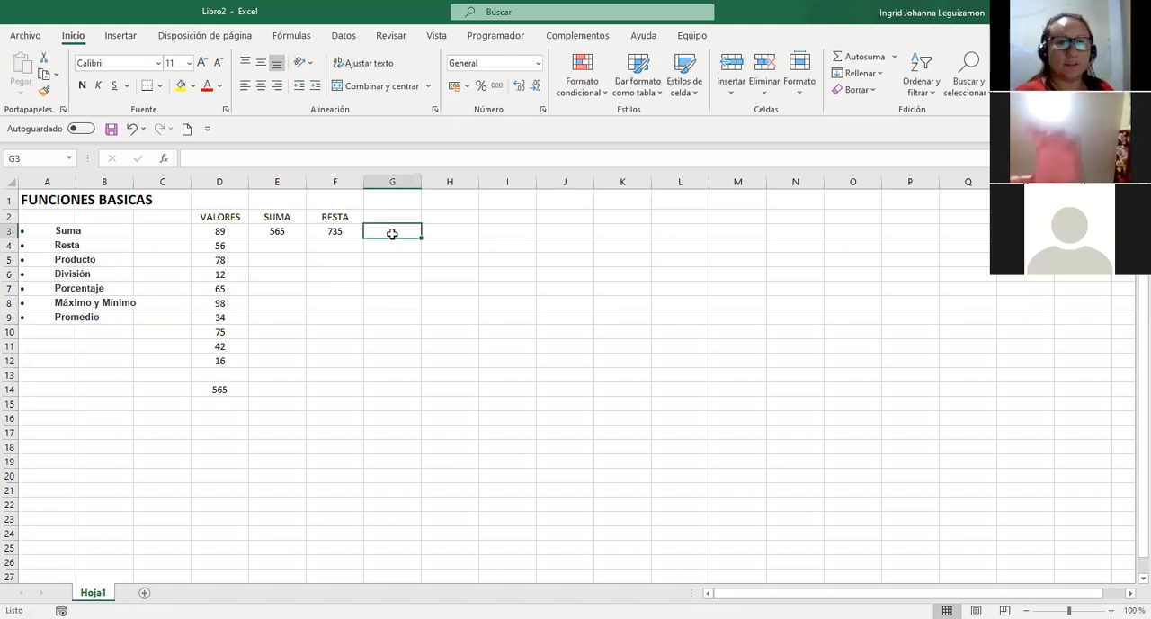
Replace the subtraction formula in F3 with +700-E3.
{"action": "key", "text": "Left"}
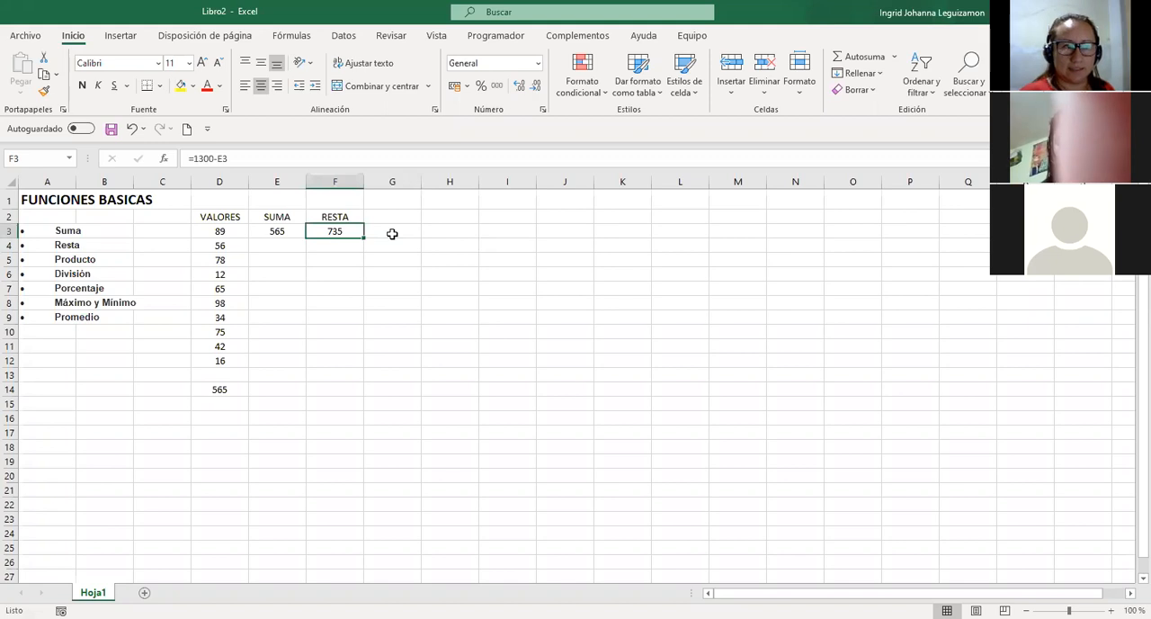
{"action": "type", "text": "+"}
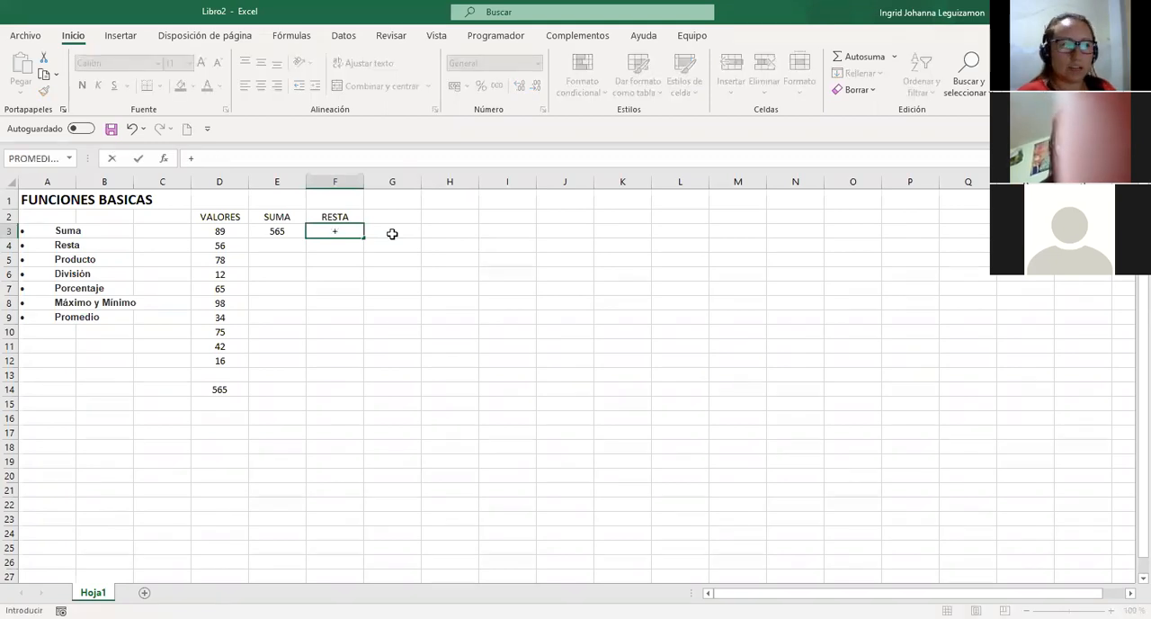
{"action": "type", "text": "700-"}
{"action": "left_click", "coordinate": [286, 231]}
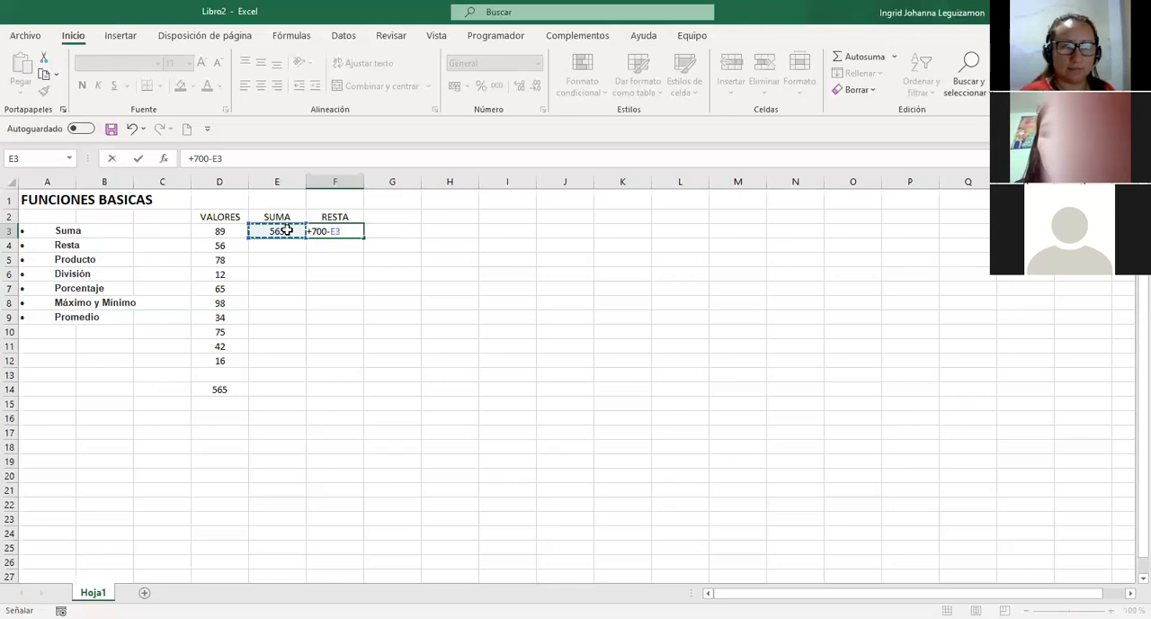
{"action": "key", "text": "Return"}
{"action": "key", "text": "Up"}
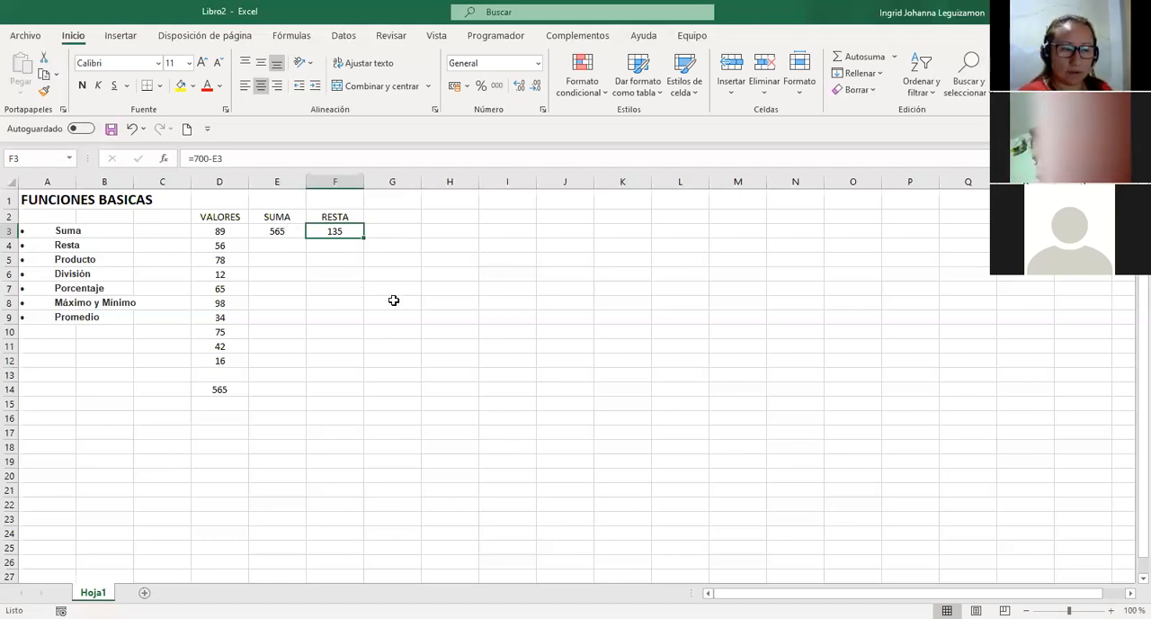
Subtract 100 from the SUMA total in F4 with the formula =E3-100 and centre the result horizontally.
{"action": "key", "text": "Return"}
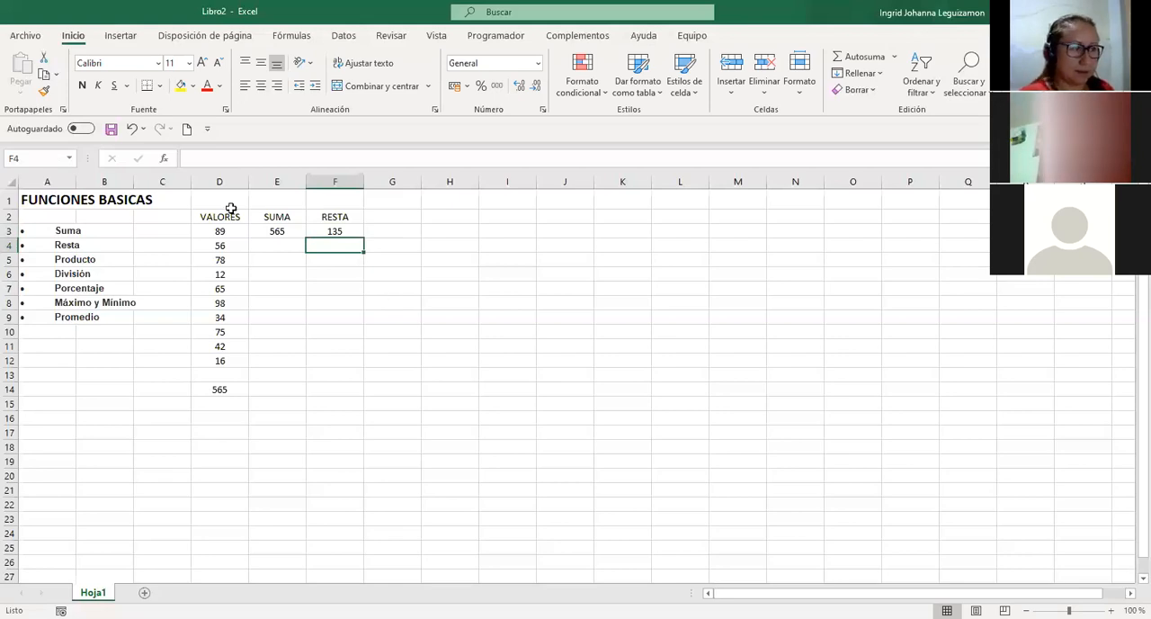
{"action": "type", "text": "="}
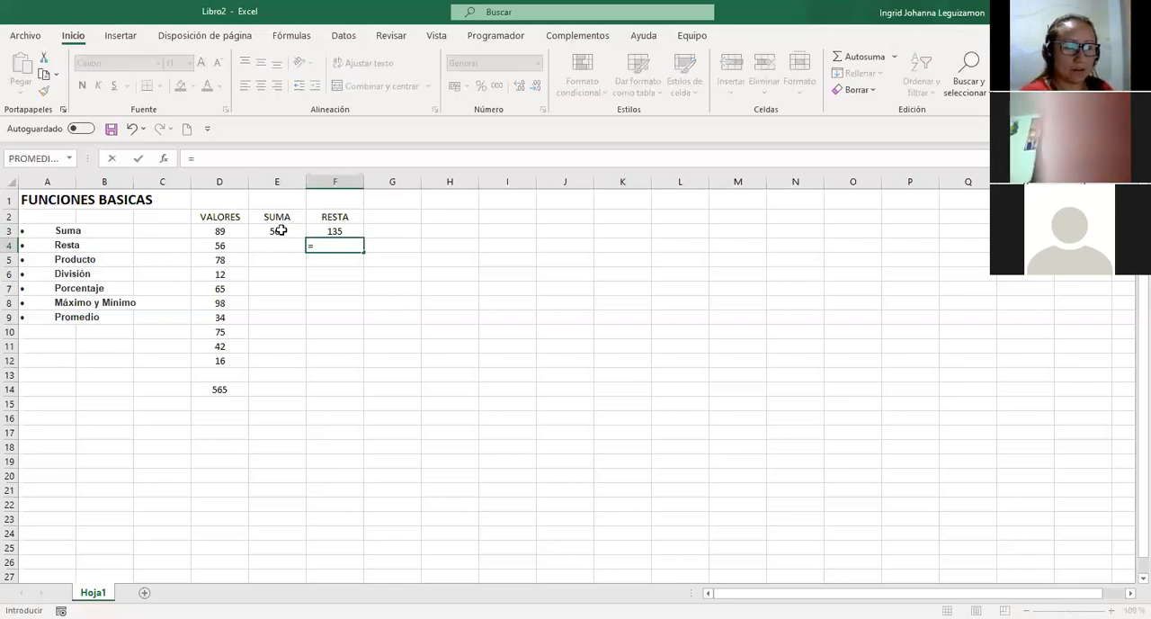
{"action": "left_click", "coordinate": [282, 230]}
{"action": "type", "text": "-"}
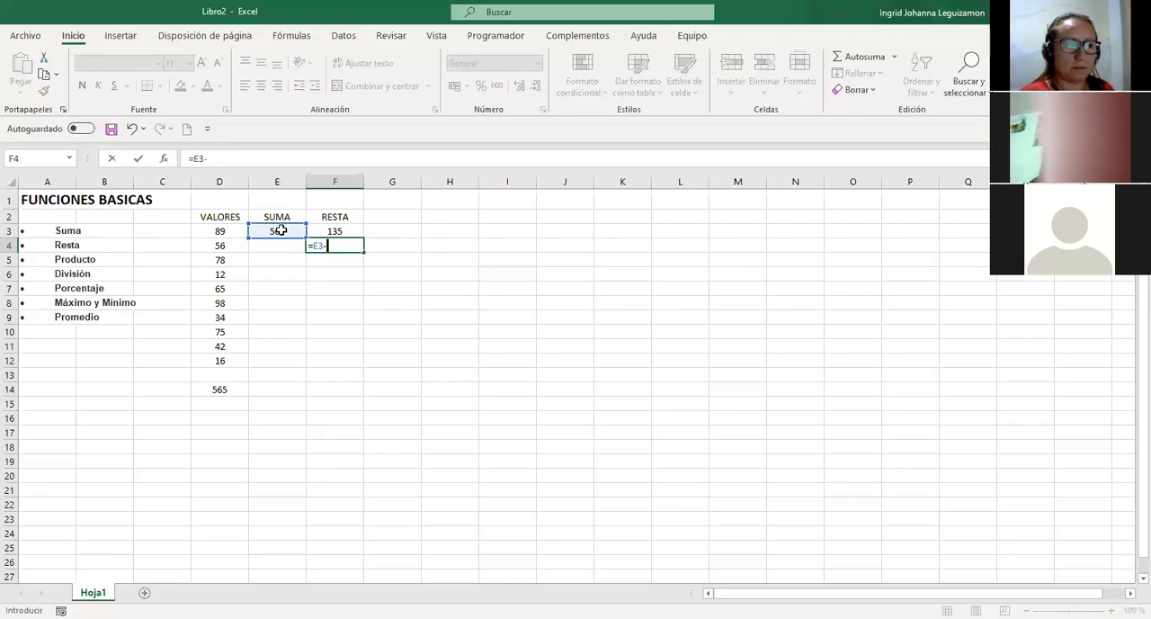
{"action": "type", "text": "1"}
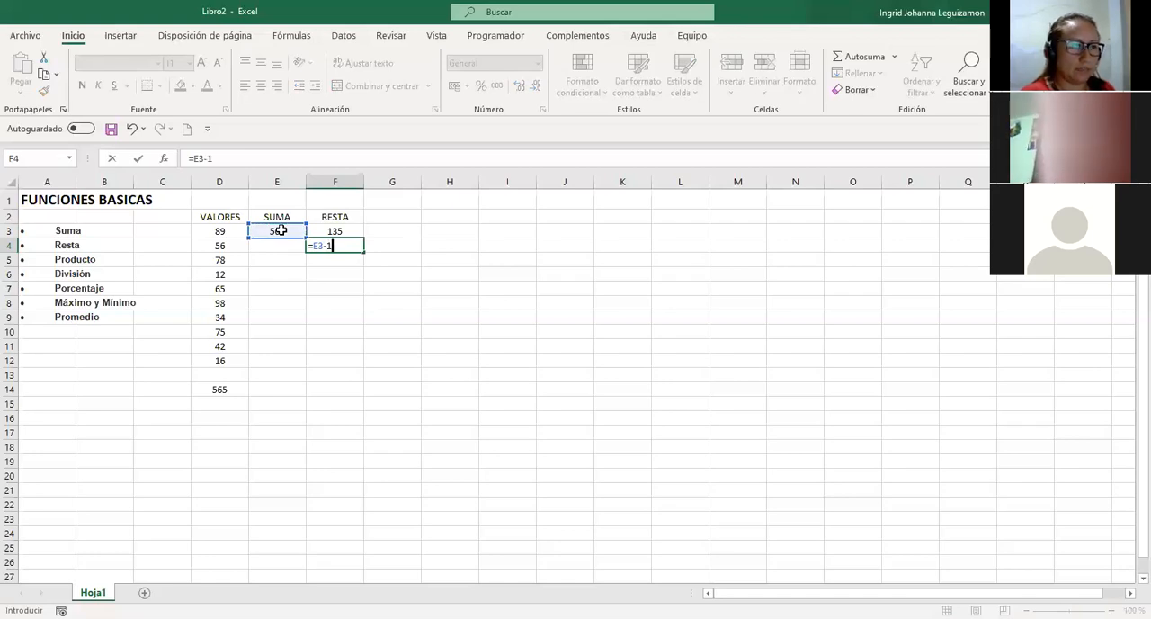
{"action": "key", "text": "Return"}
{"action": "key", "text": "Up"}
{"action": "left_click", "coordinate": [261, 87]}
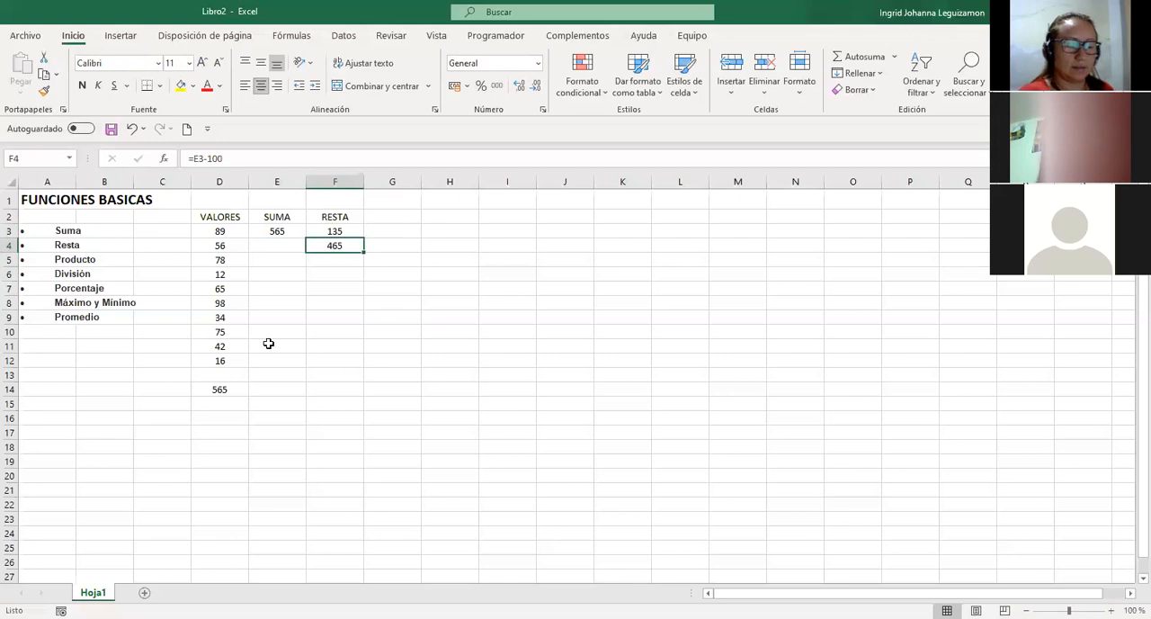
Enter the column heading PRODUCTO in G2, beside RESTA.
{"action": "left_click", "coordinate": [411, 216]}
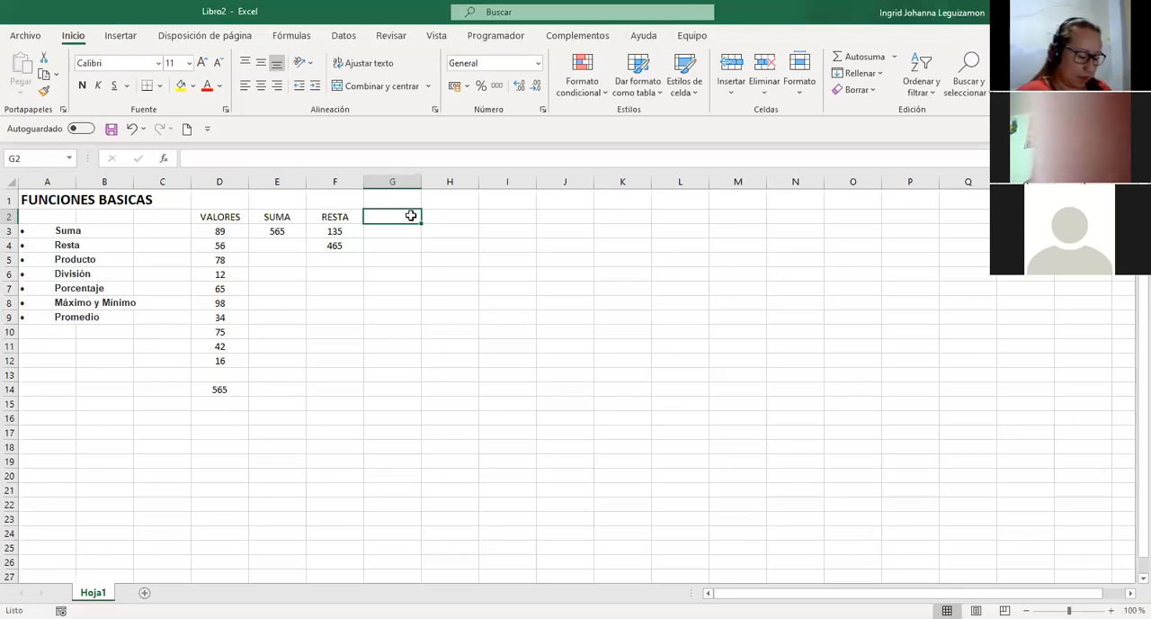
{"action": "type", "text": "P"}
{"action": "key", "text": "BackSpace"}
{"action": "type", "text": "PROMEDI"}
{"action": "key", "text": "BackSpace"}
{"action": "key", "text": "BackSpace"}
{"action": "key", "text": "BackSpace"}
{"action": "key", "text": "BackSpace"}
{"action": "key", "text": "BackSpace"}
{"action": "key", "text": "BackSpace"}
{"action": "key", "text": "BackSpace"}
{"action": "type", "text": "PRODUC"}
{"action": "key", "text": "Return"}
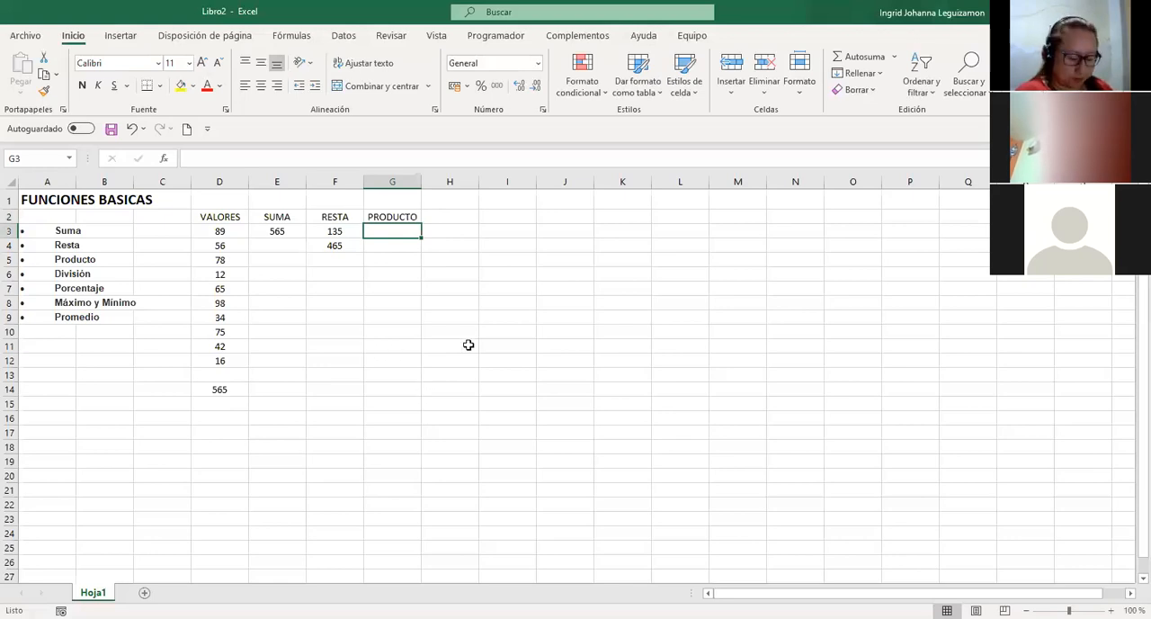
Multiply all the values of the VALORES column in G3 with the formula =PRODUCTO(D3:D12).
{"action": "type", "text": "="}
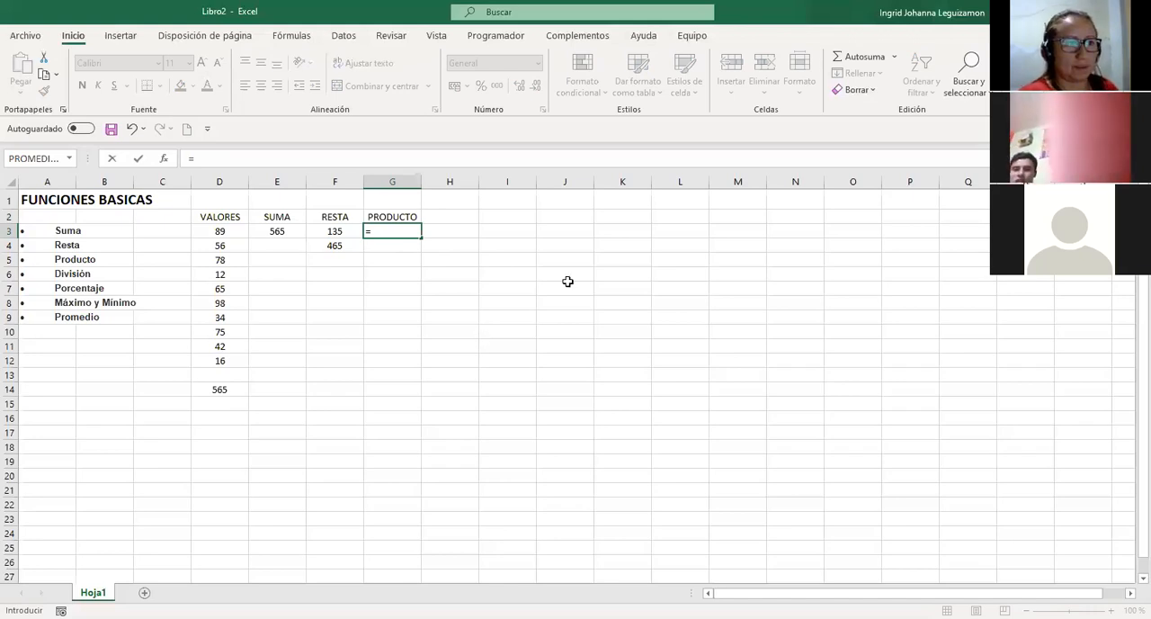
{"action": "type", "text": "PROD"}
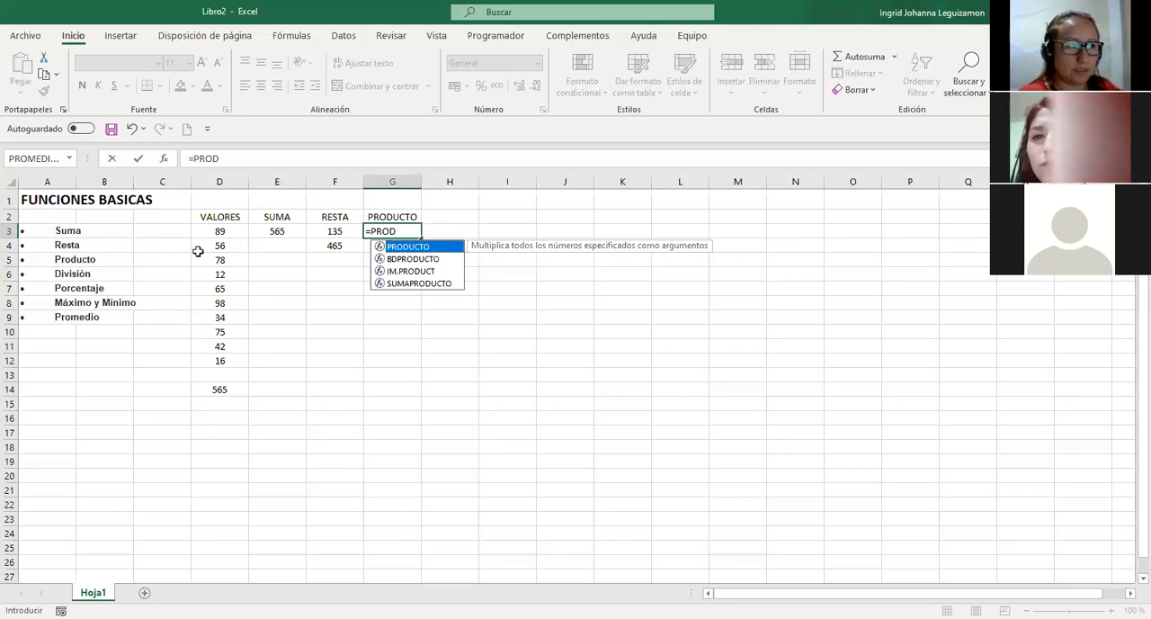
{"action": "key", "text": "Tab"}
{"action": "left_click", "coordinate": [226, 232]}
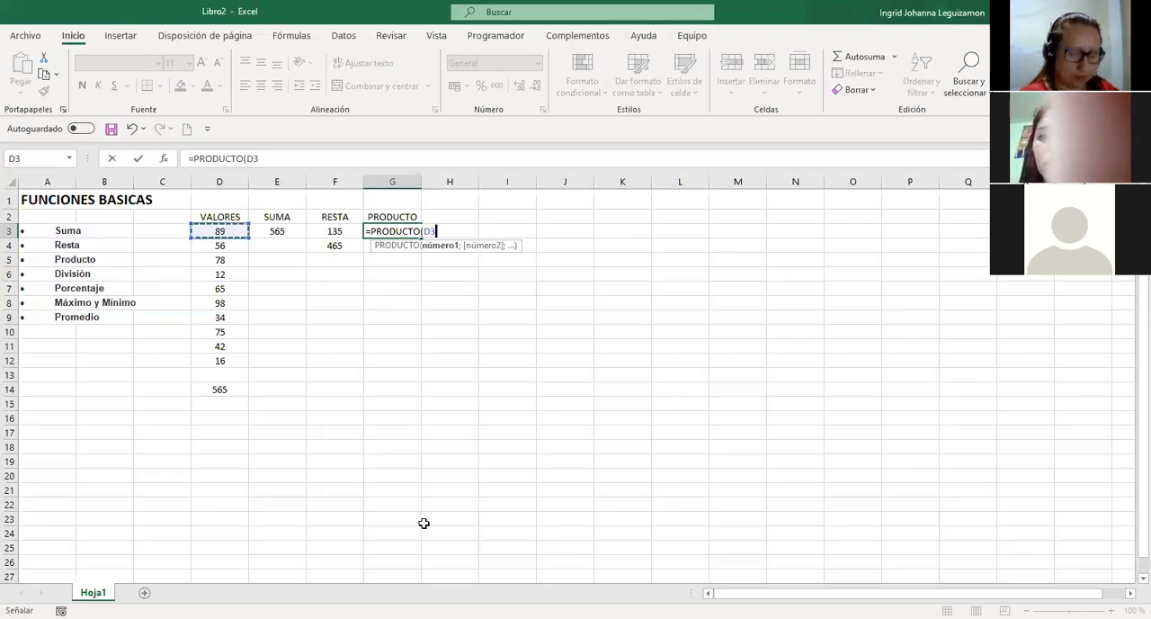
{"action": "key", "text": "ctrl+shift+Down"}
{"action": "key", "text": "Return"}
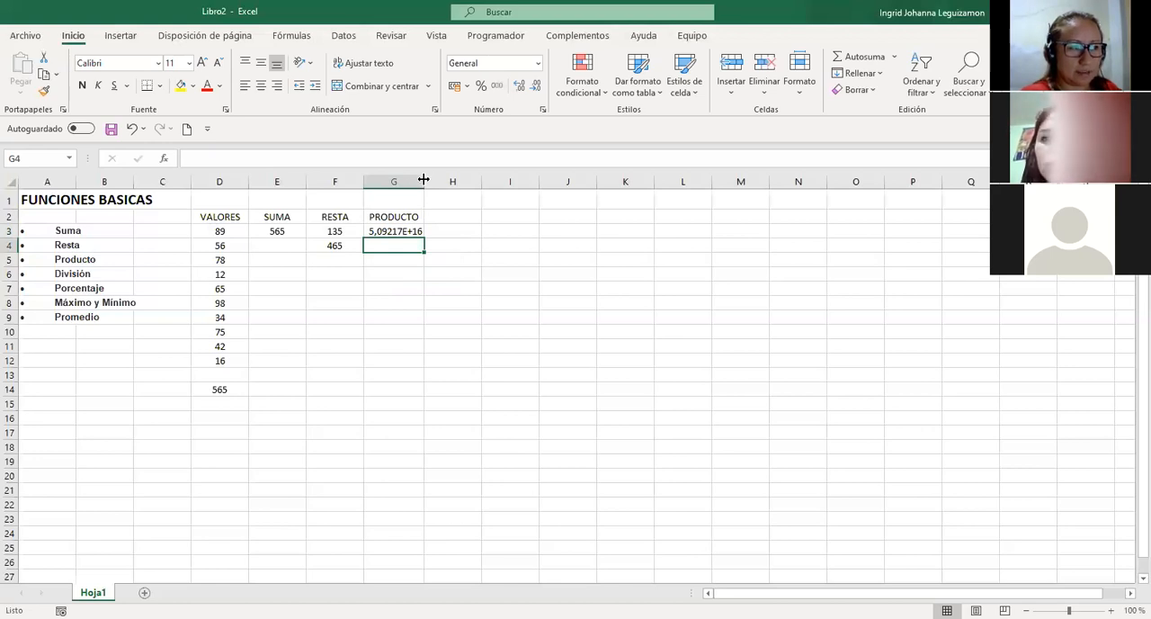
Apply the Número format to the product result in G3.
{"action": "key", "text": "Up"}
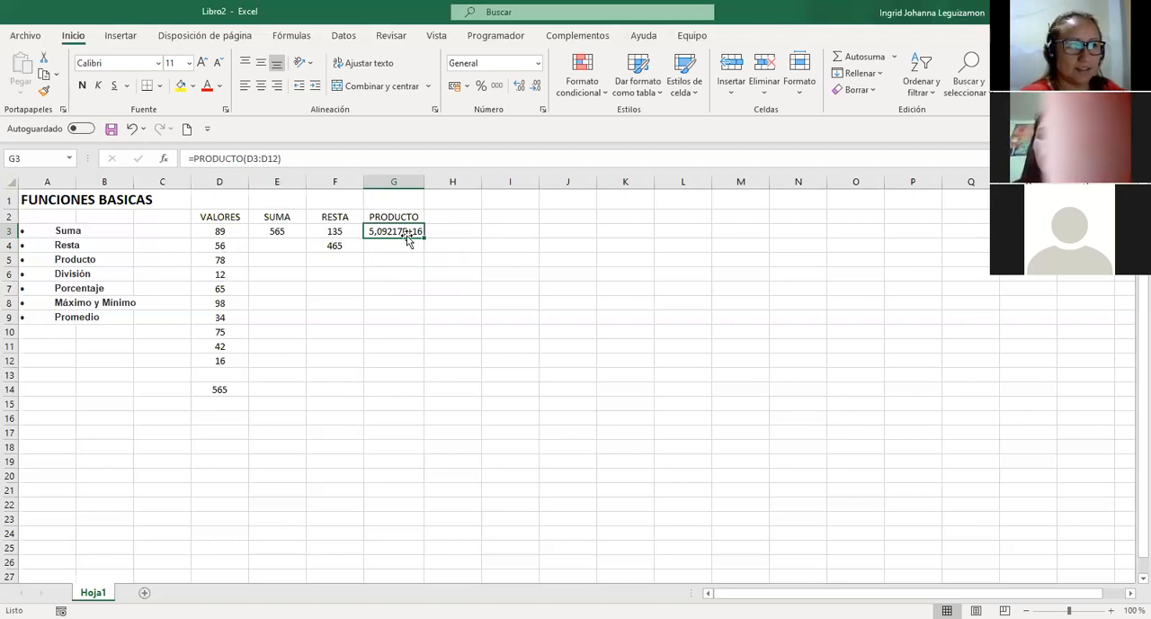
{"action": "left_click", "coordinate": [538, 64]}
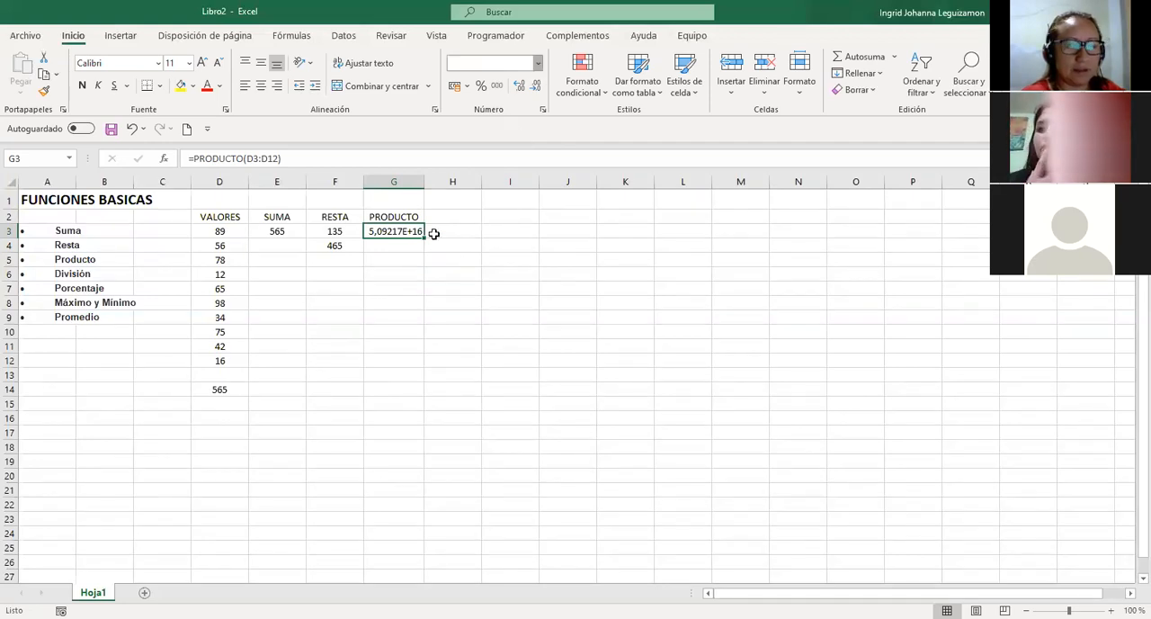
{"action": "left_click", "coordinate": [490, 118]}
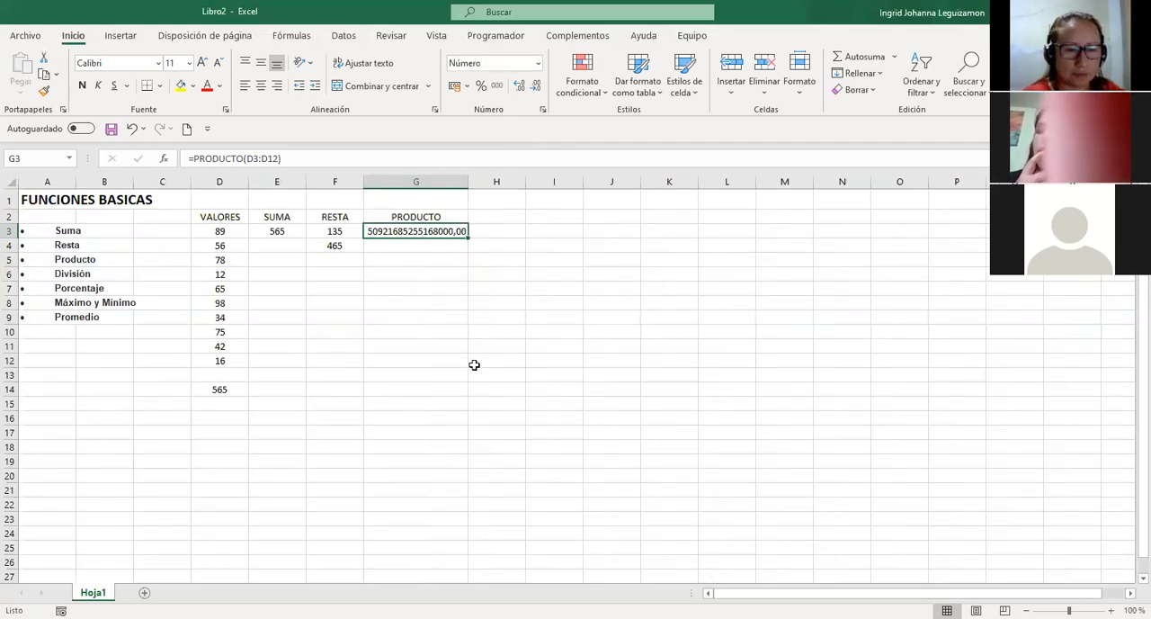
Clear the product formula from G3 and undo the deletion.
{"action": "left_click", "coordinate": [221, 243]}
{"action": "left_click", "coordinate": [220, 260]}
{"action": "left_click", "coordinate": [456, 230]}
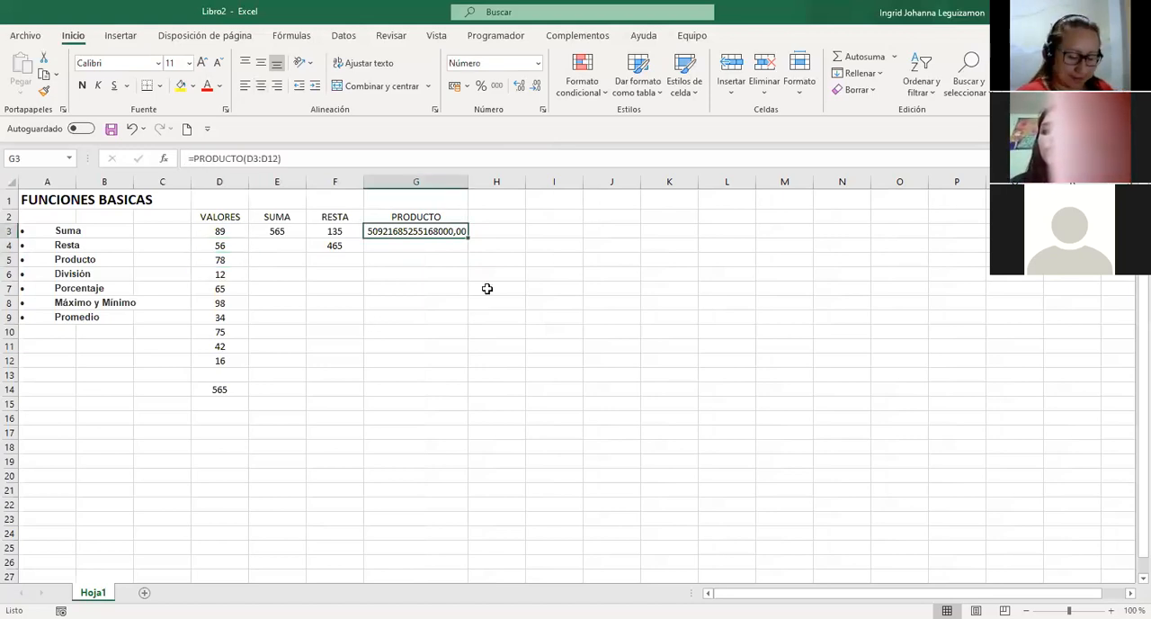
{"action": "key", "text": "Delete"}
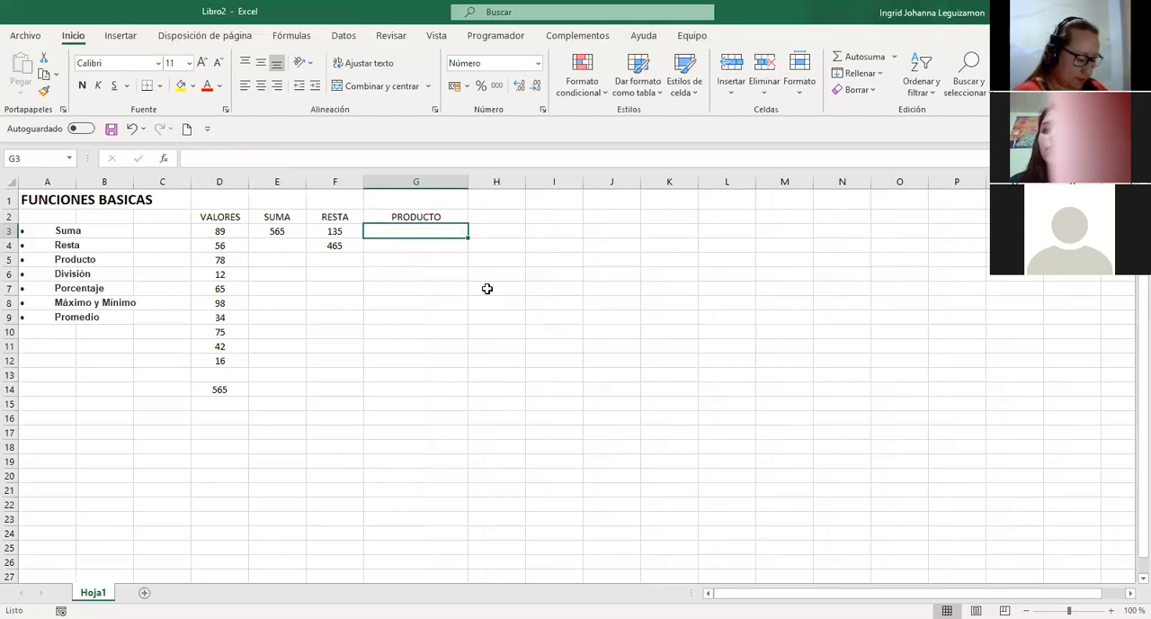
{"action": "key", "text": "ctrl+z"}
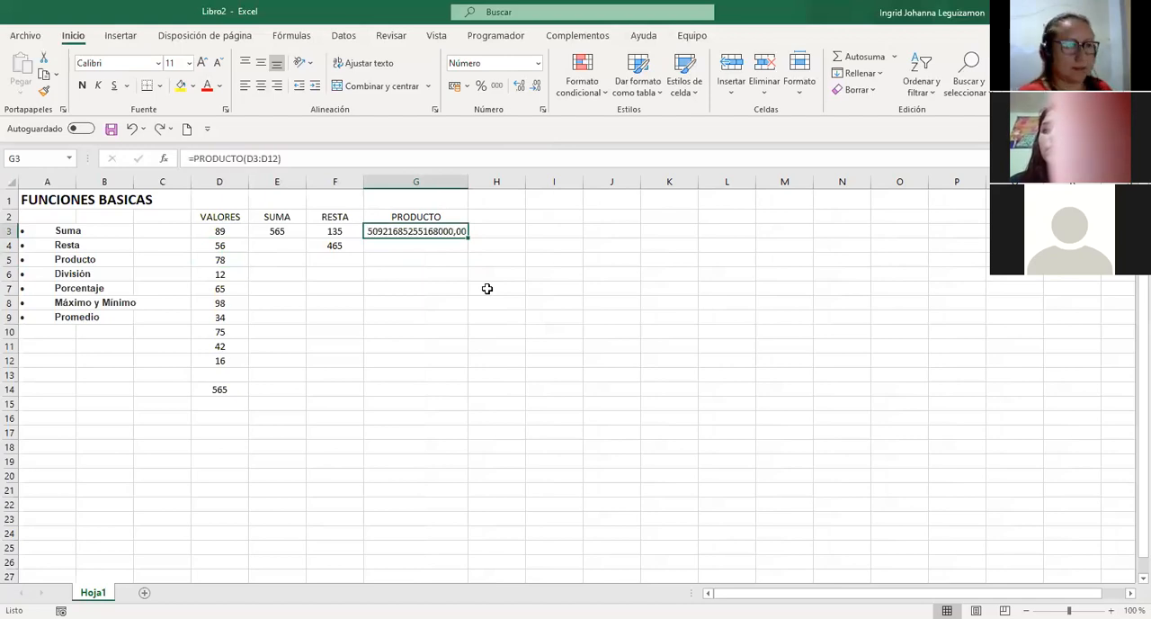
Enter the column heading DIVISION in H2, beside PRODUCTO.
{"action": "left_click", "coordinate": [499, 217]}
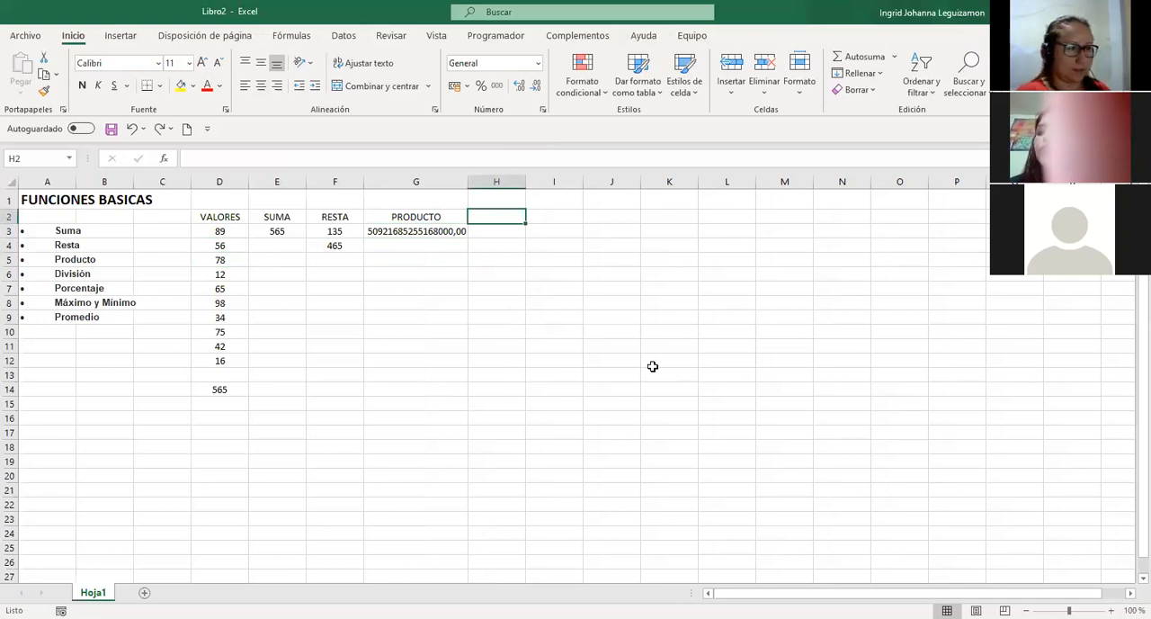
{"action": "type", "text": "DIVISION"}
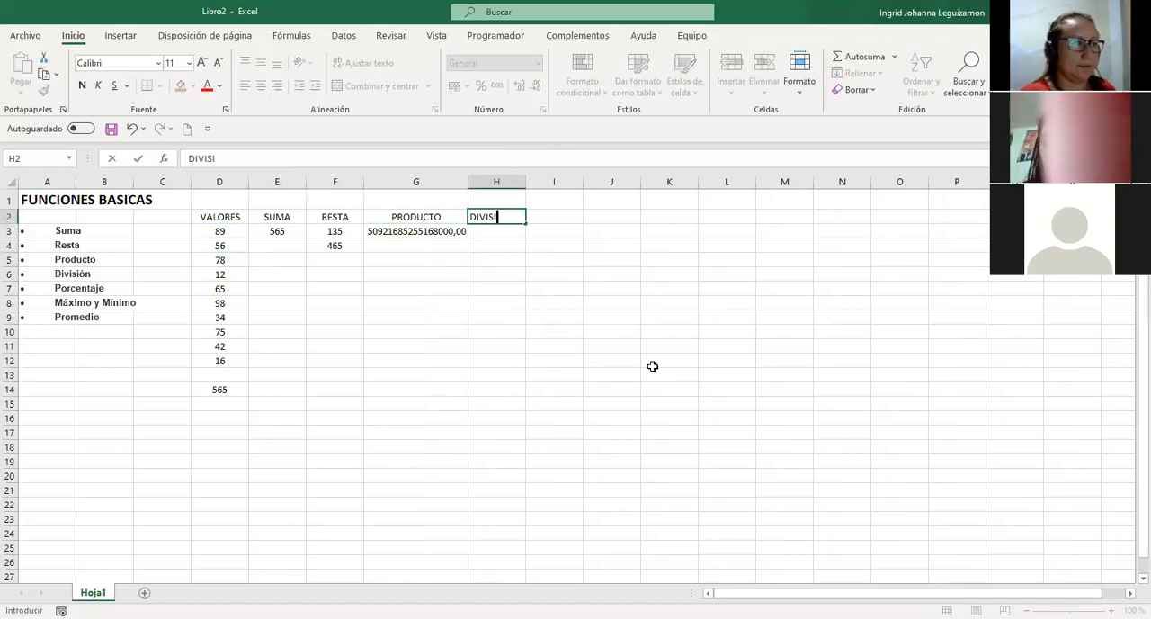
{"action": "key", "text": "Return"}
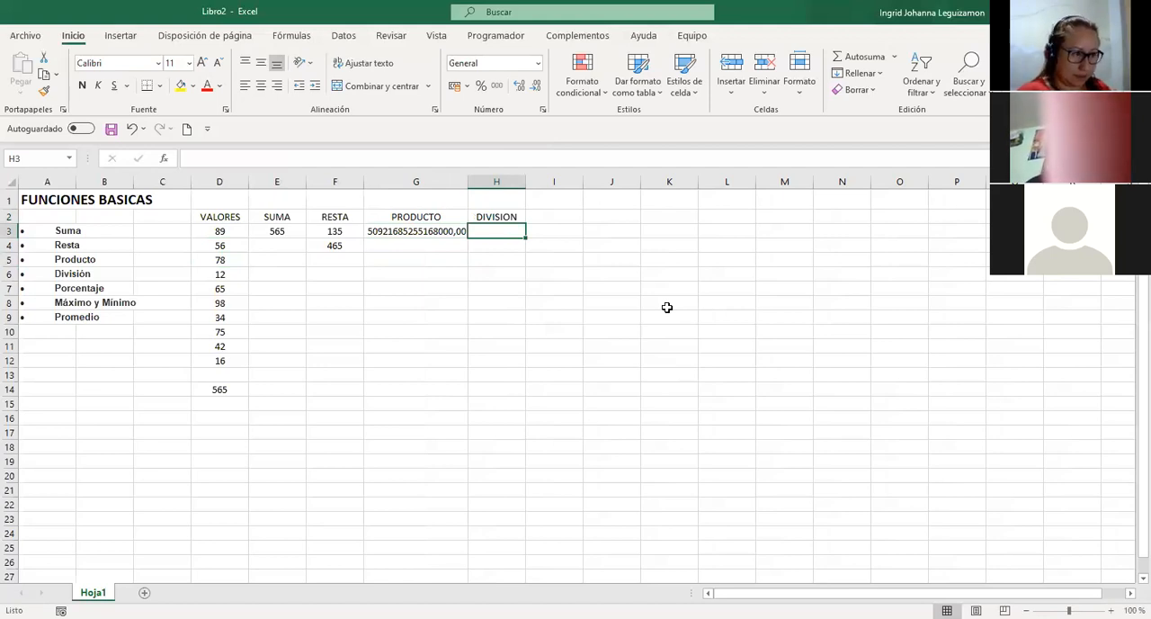
Try to find a division function for H3 by starting the formula =DIV, and cancel the entry.
{"action": "key", "text": "BackSpace"}
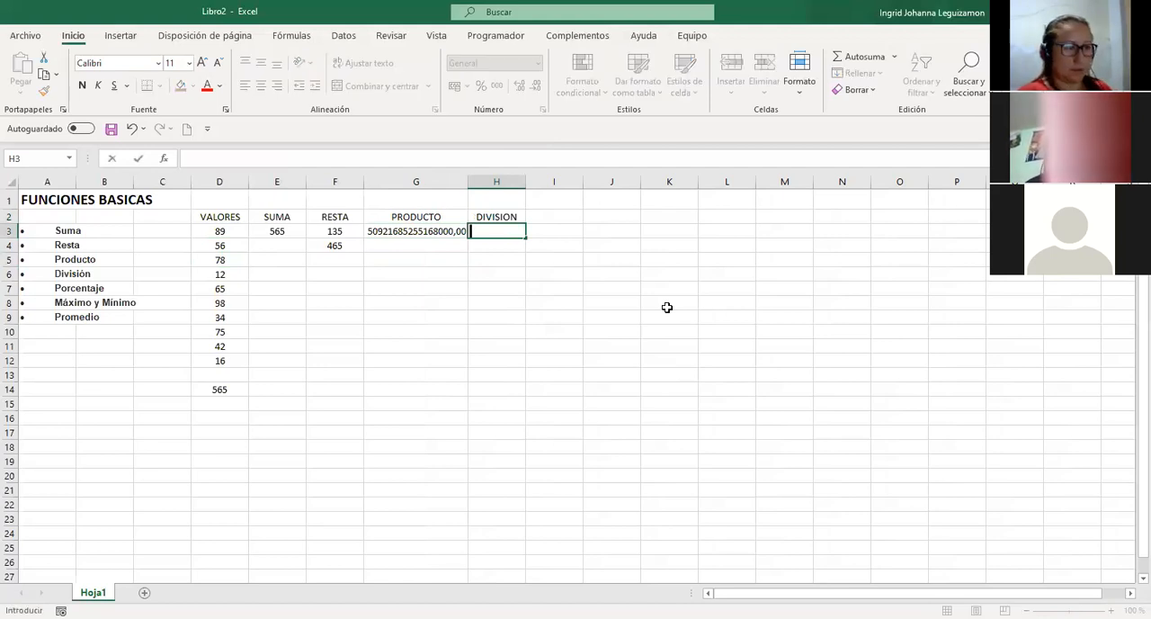
{"action": "type", "text": "="}
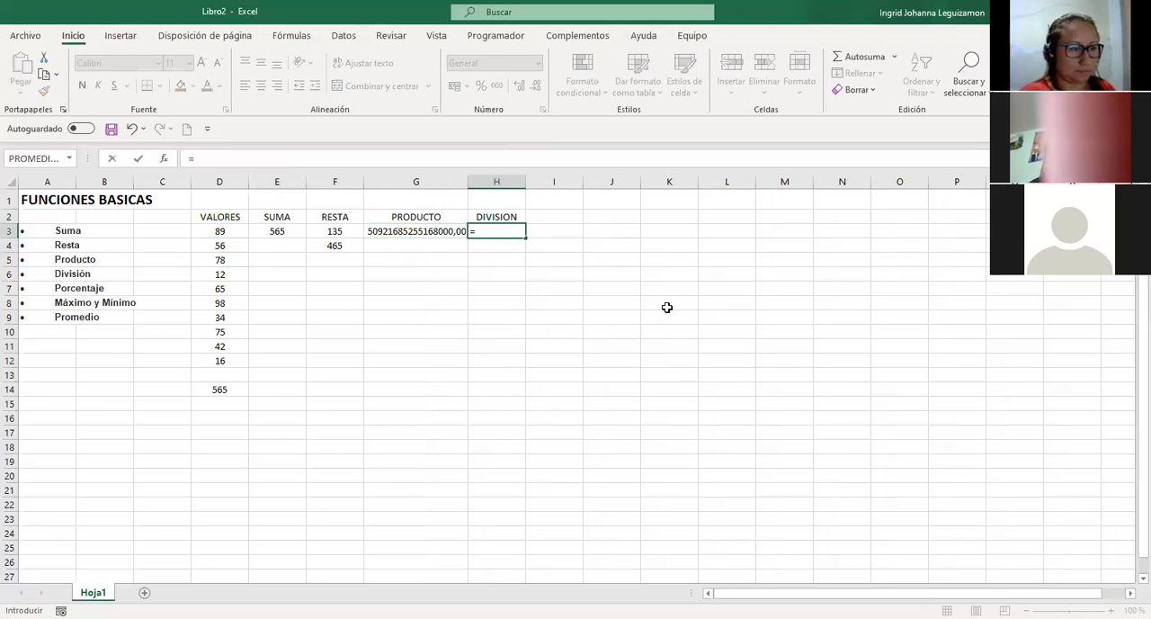
{"action": "type", "text": "DIV"}
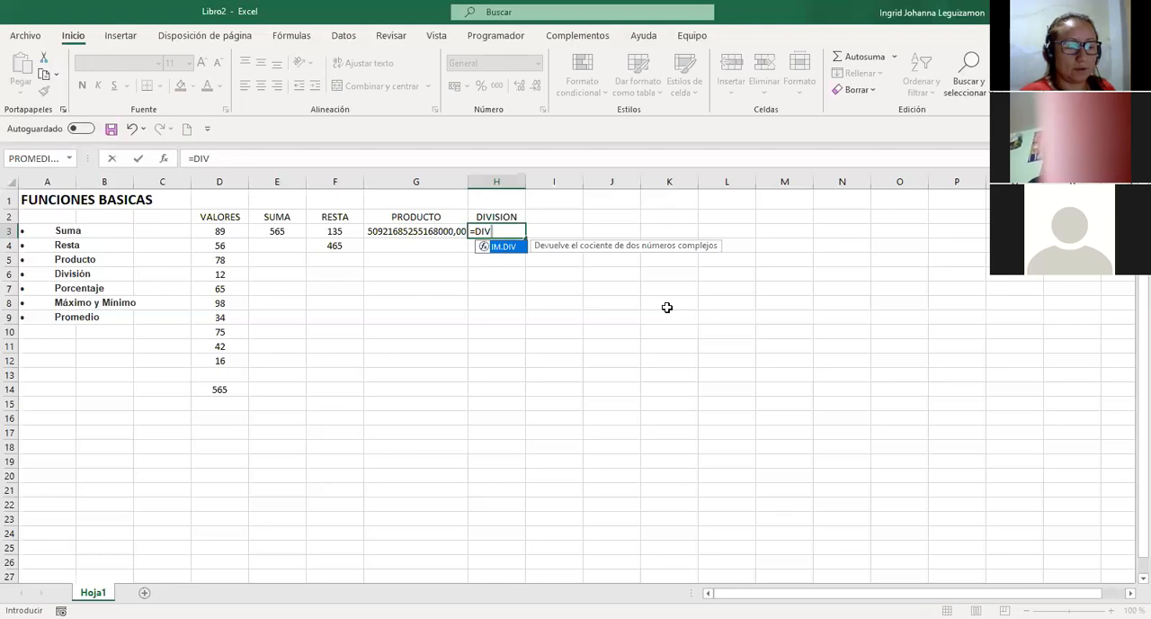
{"action": "key", "text": "BackSpace"}
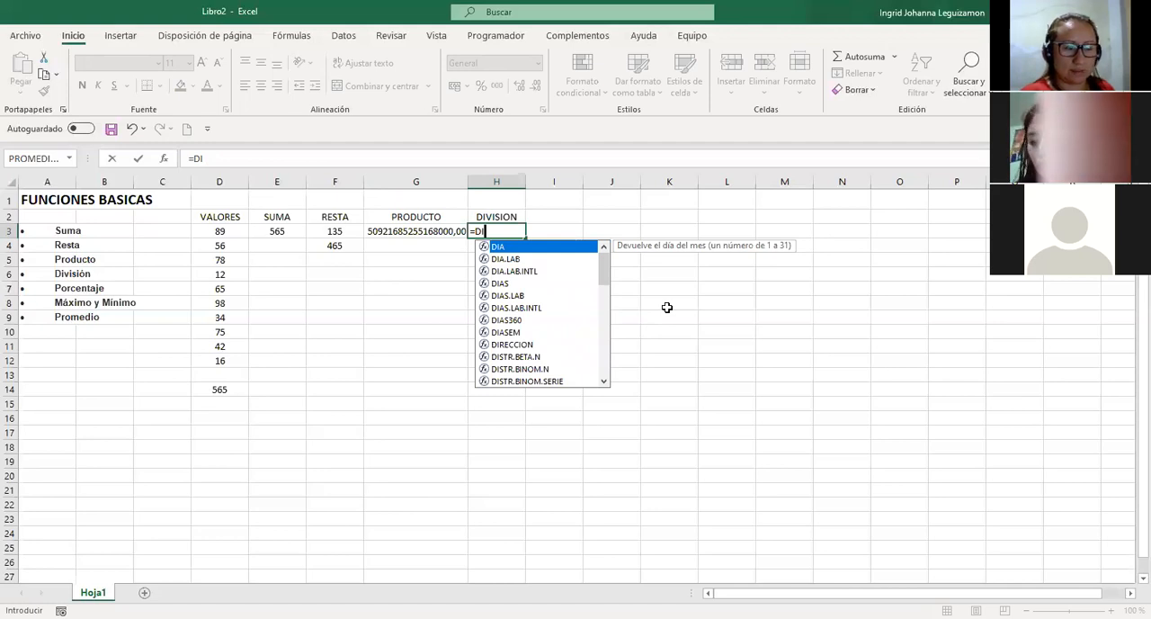
{"action": "type", "text": "V"}
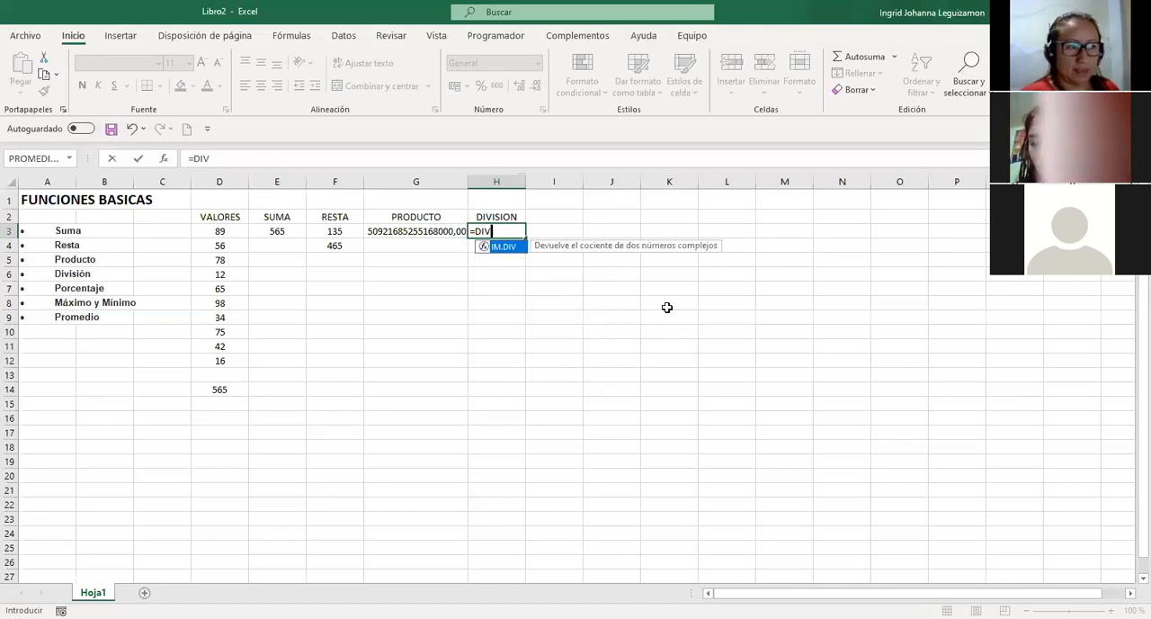
{"action": "key", "text": "Escape"}
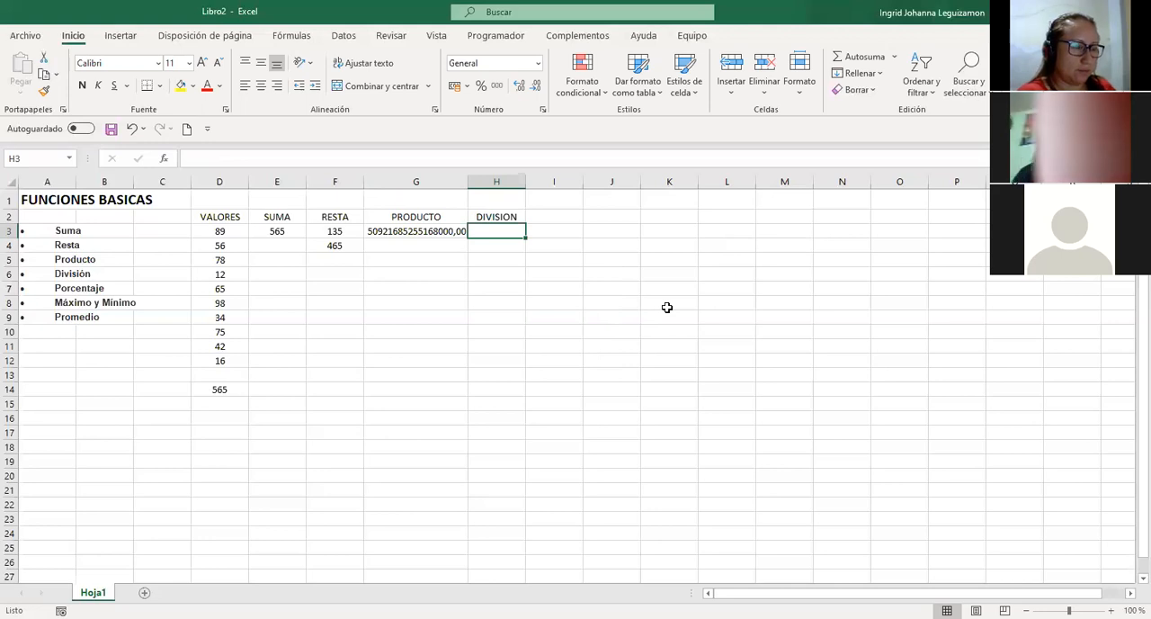
Enter a formula in H3 that divides the product in G3 by the first value in D3.
{"action": "type", "text": "="}
{"action": "key", "text": "BackSpace"}
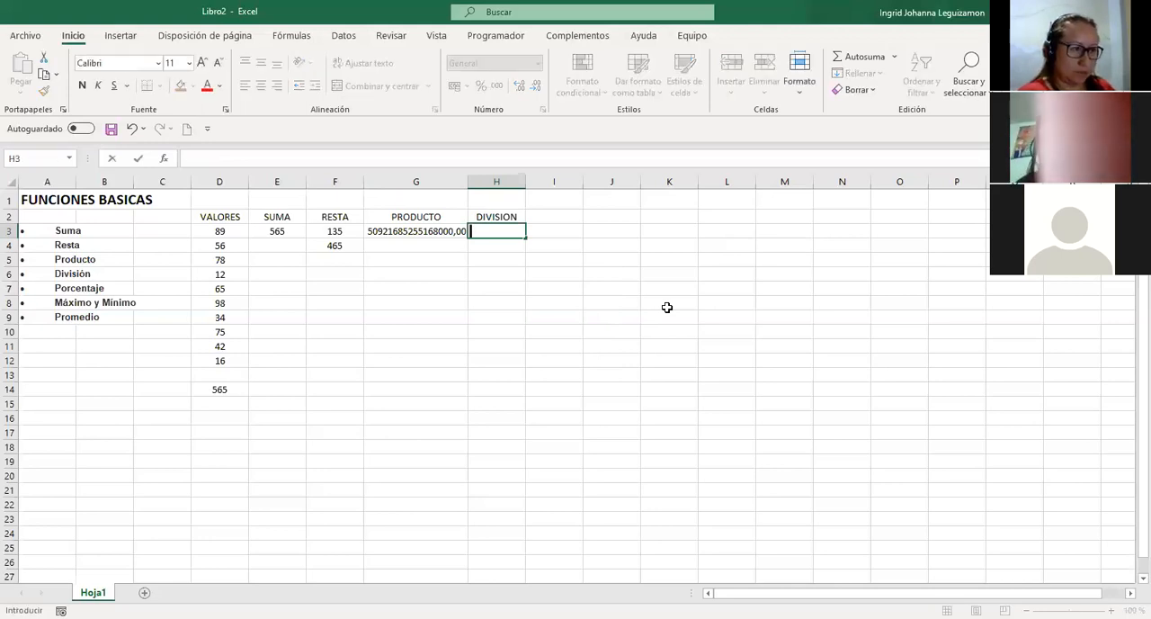
{"action": "type", "text": "="}
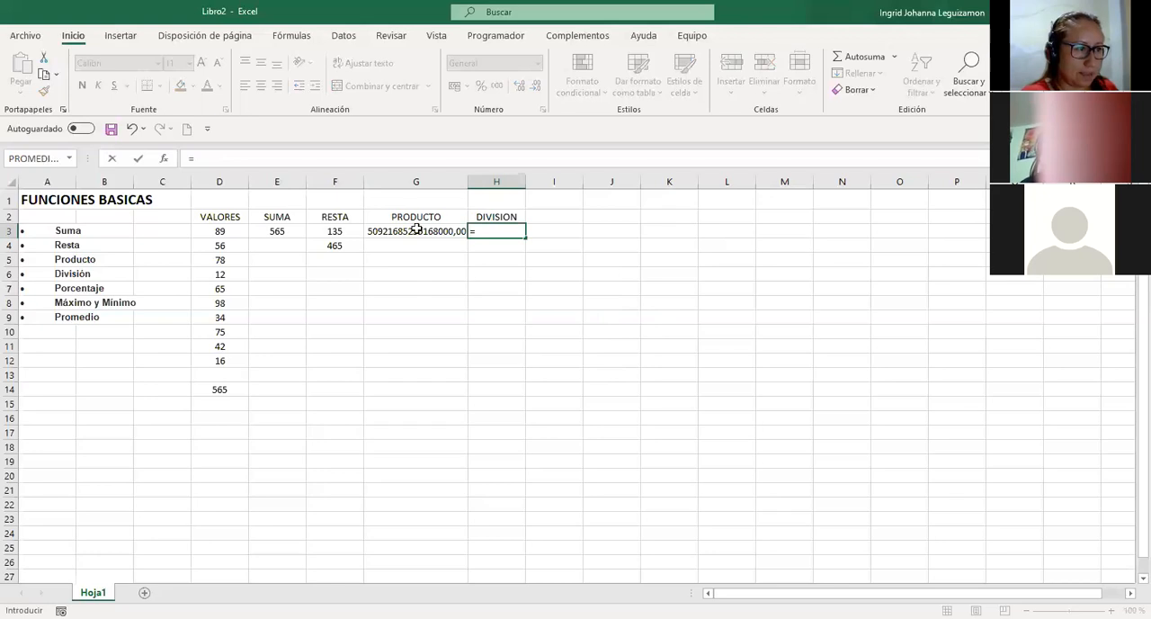
{"action": "key", "text": "Left"}
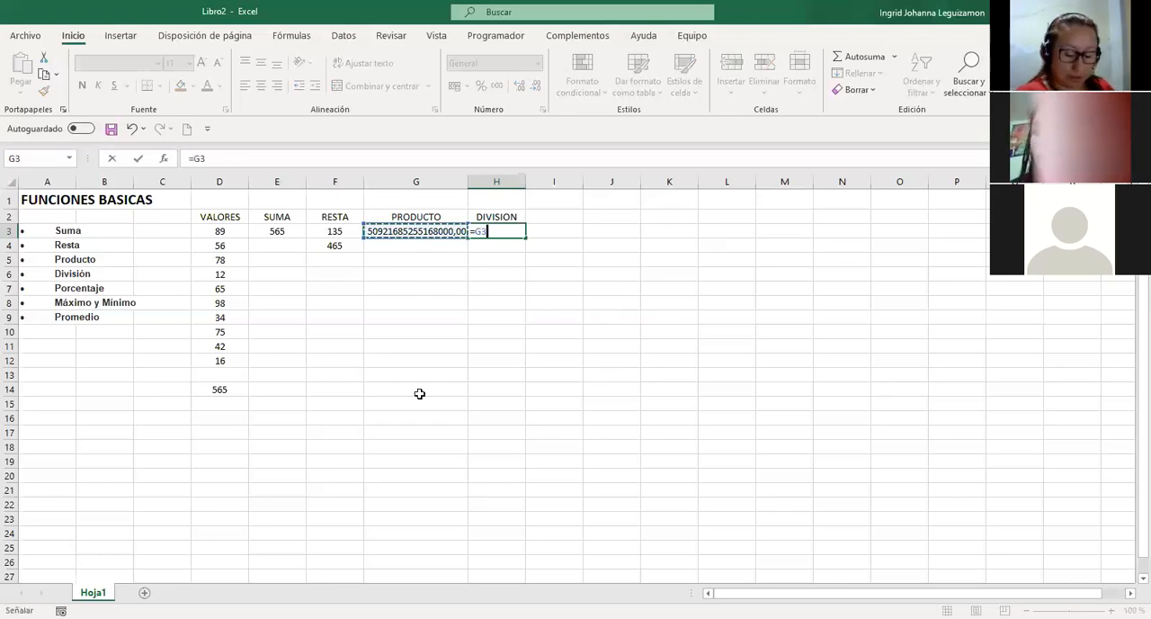
{"action": "type", "text": "/"}
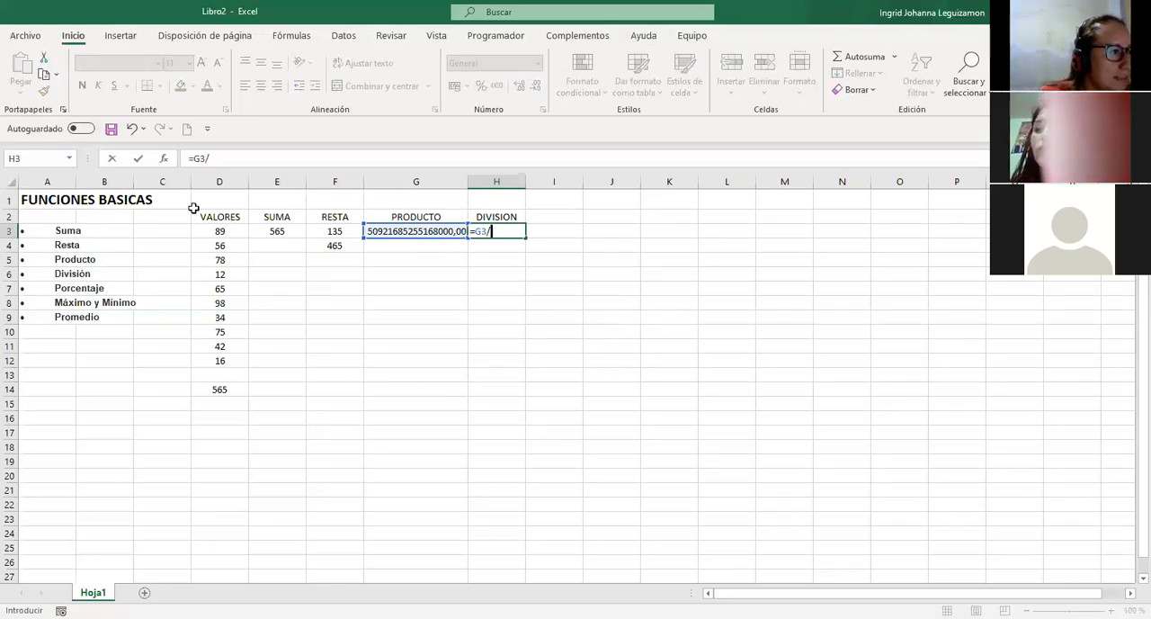
{"action": "left_click", "coordinate": [232, 231]}
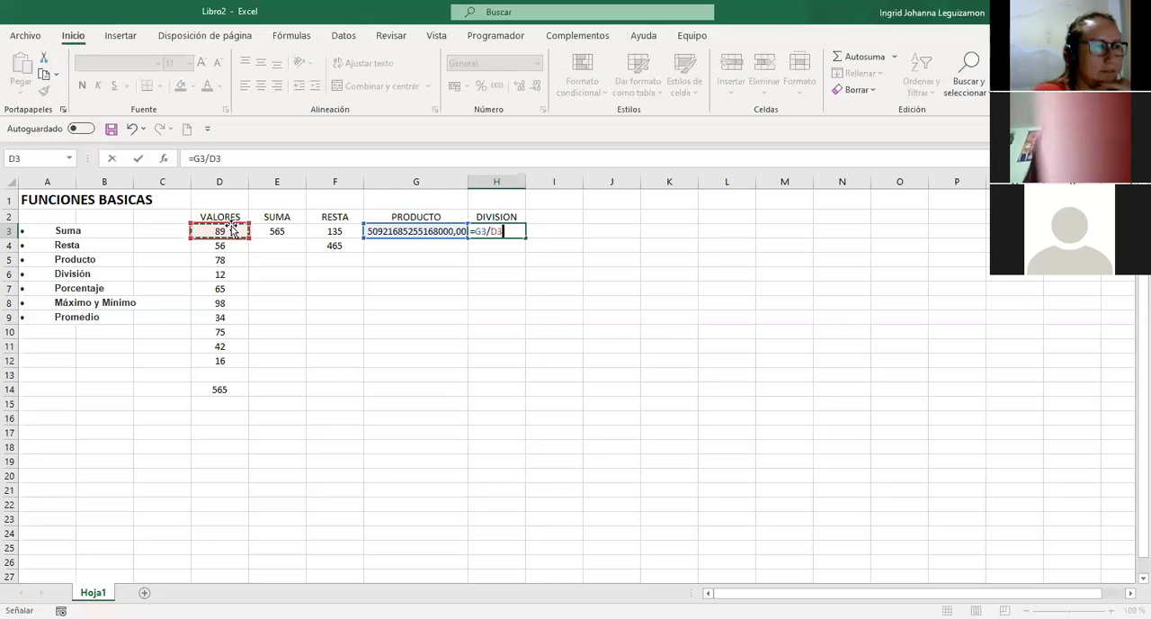
{"action": "key", "text": "Return"}
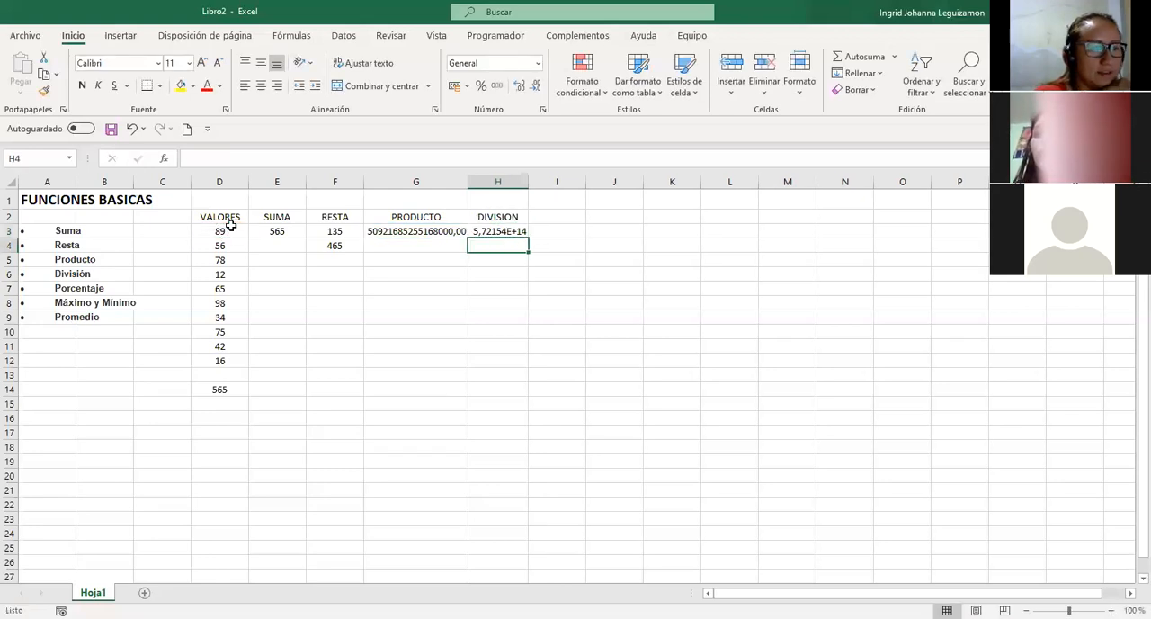
Apply the Número format with no decimal places to the division result in H3.
{"action": "key", "text": "Up"}
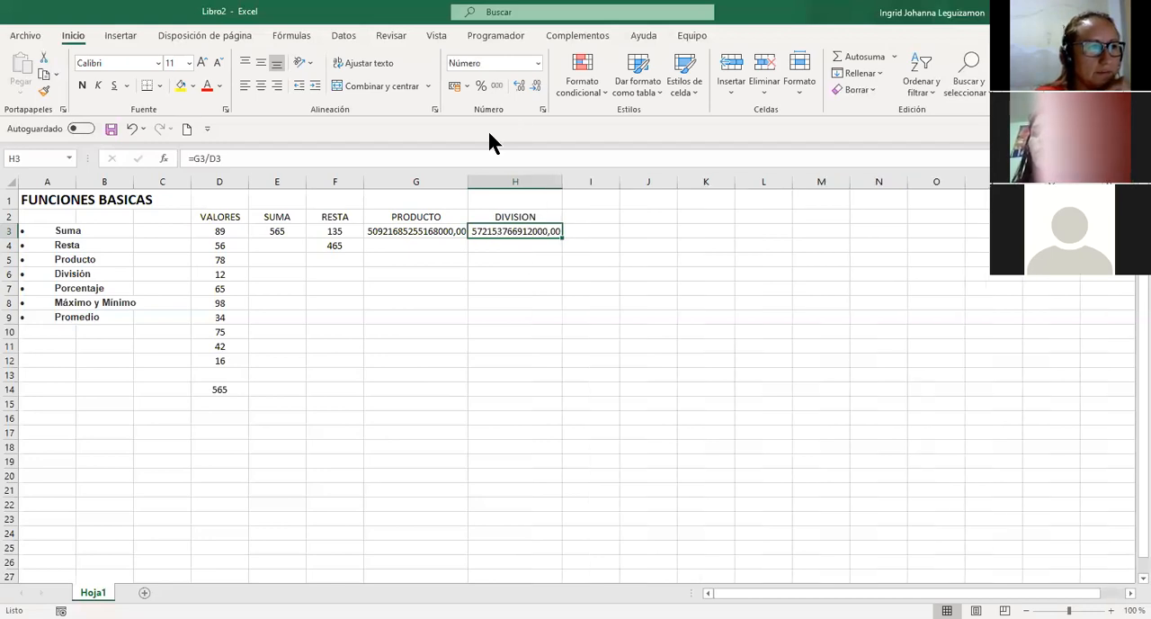
{"action": "left_click", "coordinate": [523, 86]}
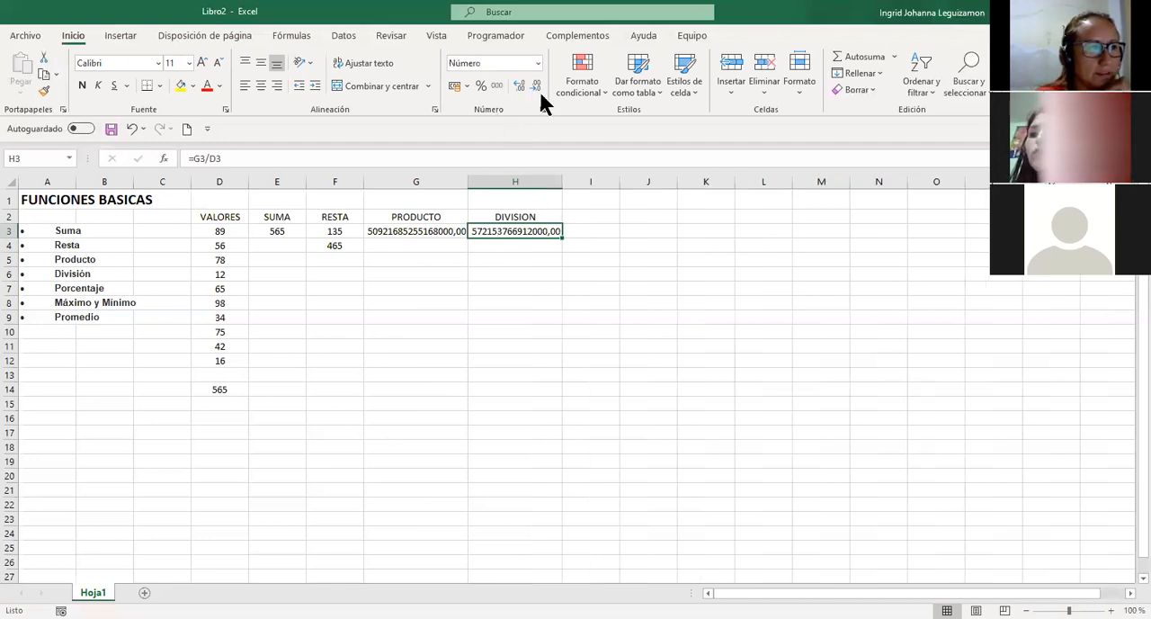
{"action": "left_click", "coordinate": [537, 86]}
{"action": "left_click", "coordinate": [537, 87]}
{"action": "left_click", "coordinate": [537, 87]}
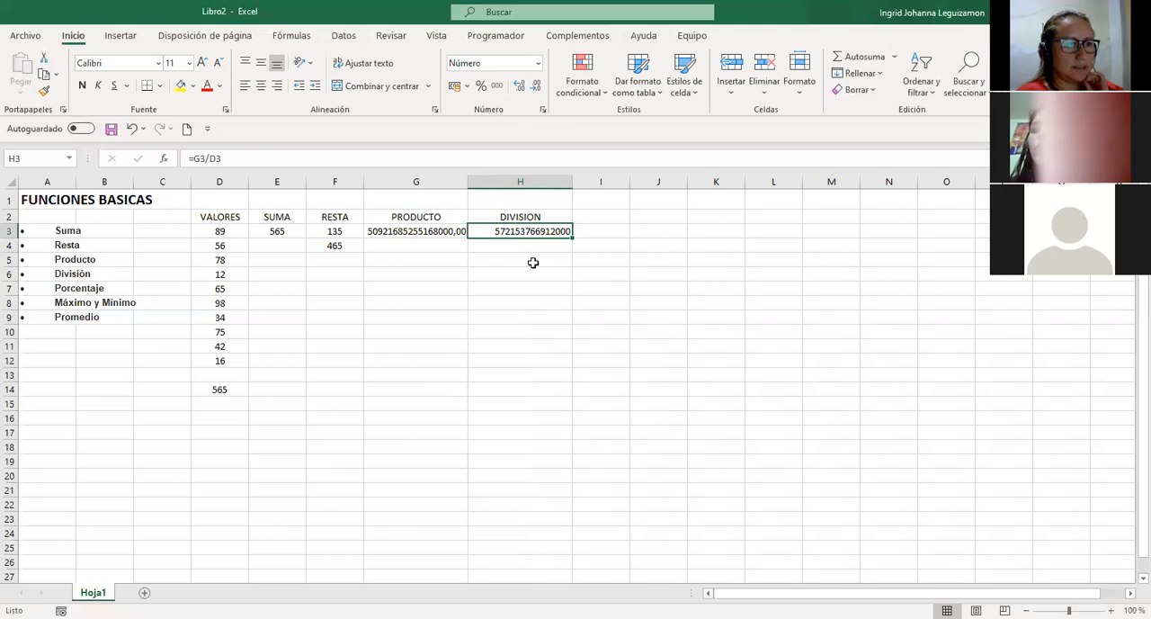
{"action": "left_click", "coordinate": [534, 246]}
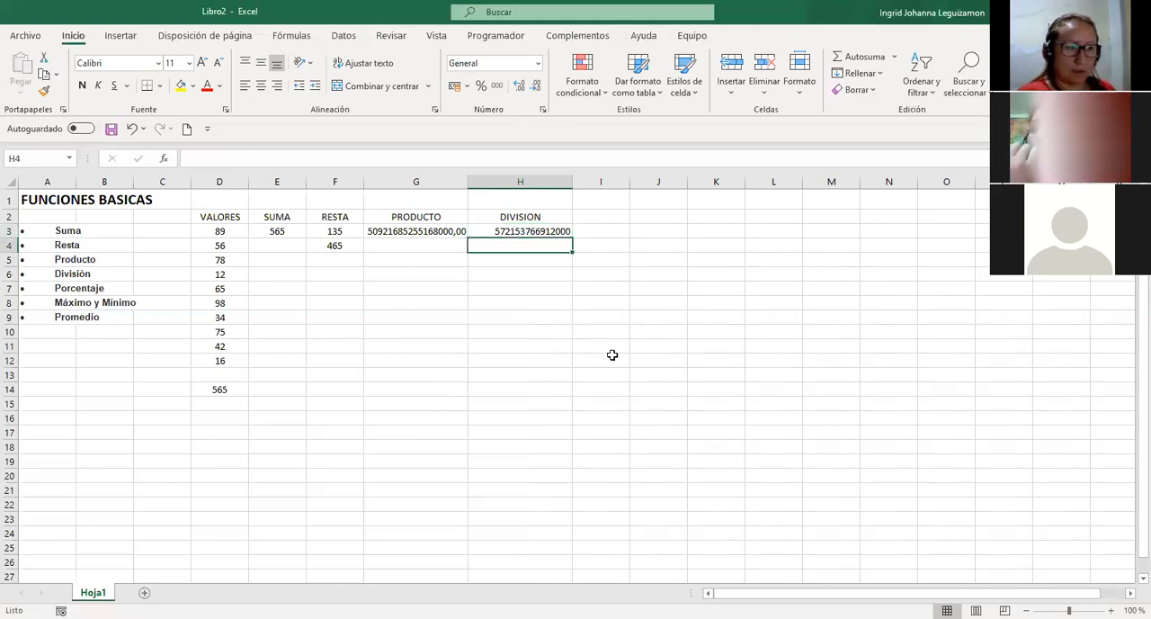
{"action": "type", "text": "?¡"}
{"action": "key", "text": "BackSpace"}
{"action": "key", "text": "BackSpace"}
{"action": "type", "text": "?"}
{"action": "key", "text": "BackSpace"}
{"action": "type", "text": "="}
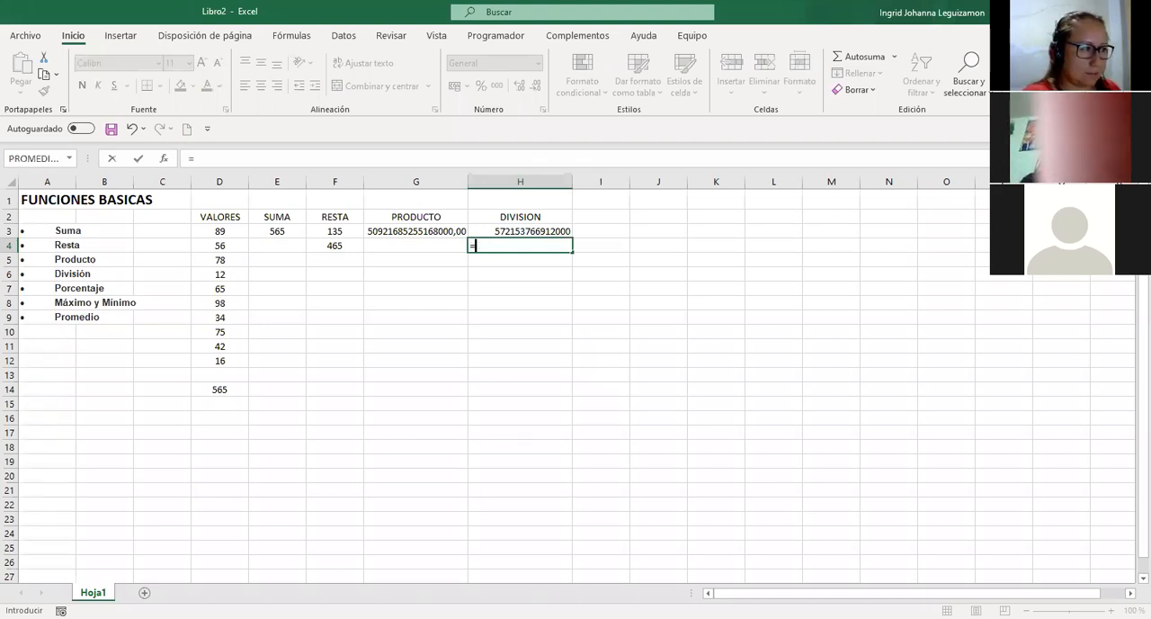
{"action": "key", "text": "Up"}
{"action": "key", "text": "Left"}
{"action": "key", "text": "Left"}
{"action": "key", "text": "Left"}
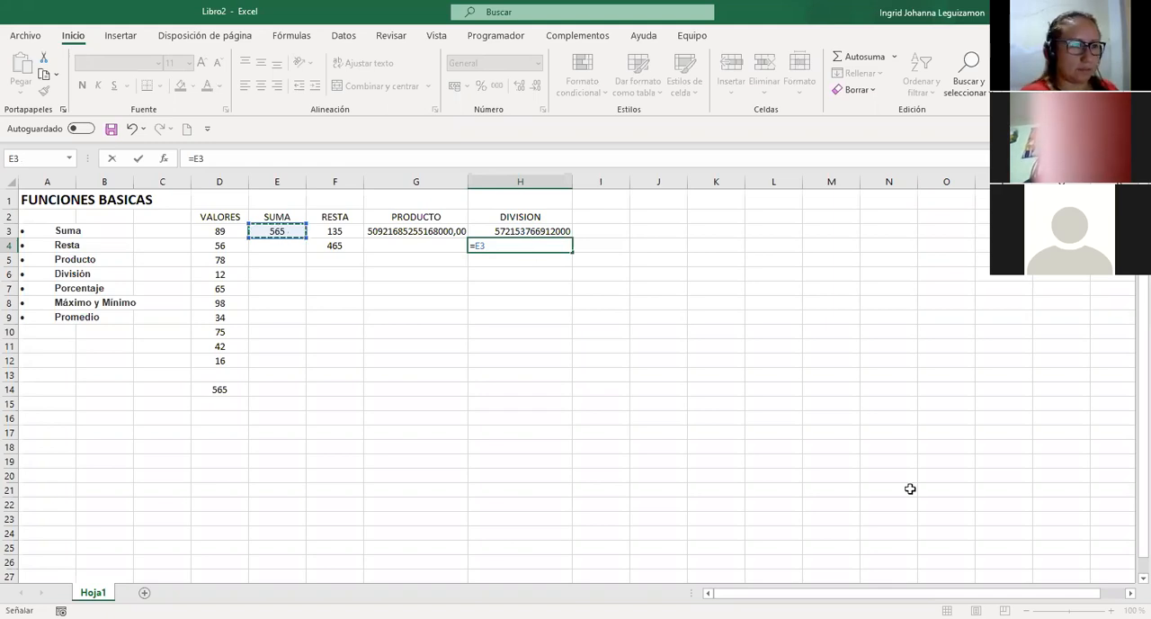
{"action": "key", "text": "Escape"}
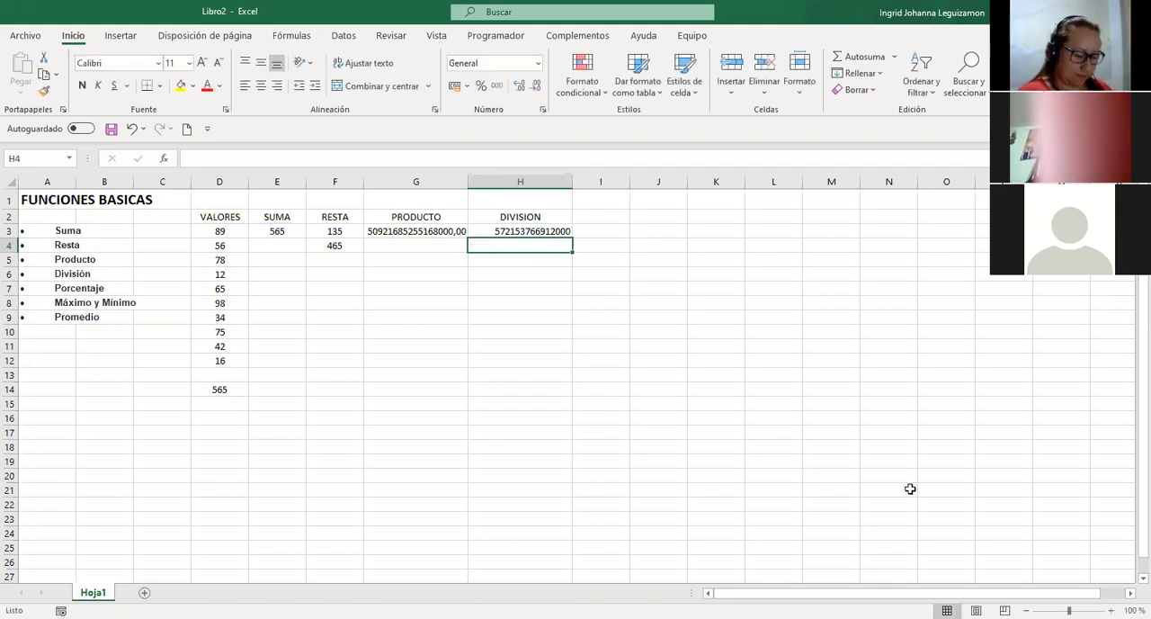
Enter the formula =G3/565 in H4 to divide the product by a typed number.
{"action": "key", "text": "BackSpace"}
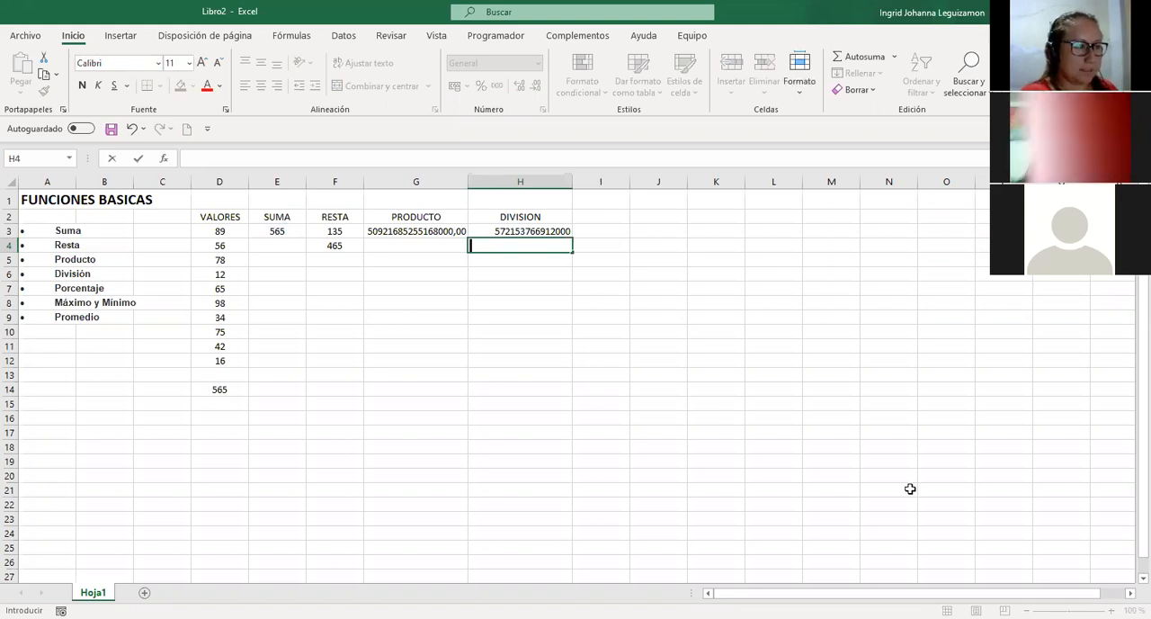
{"action": "type", "text": "="}
{"action": "key", "text": "Up"}
{"action": "key", "text": "Left"}
{"action": "type", "text": "*"}
{"action": "key", "text": "BackSpace"}
{"action": "type", "text": "/"}
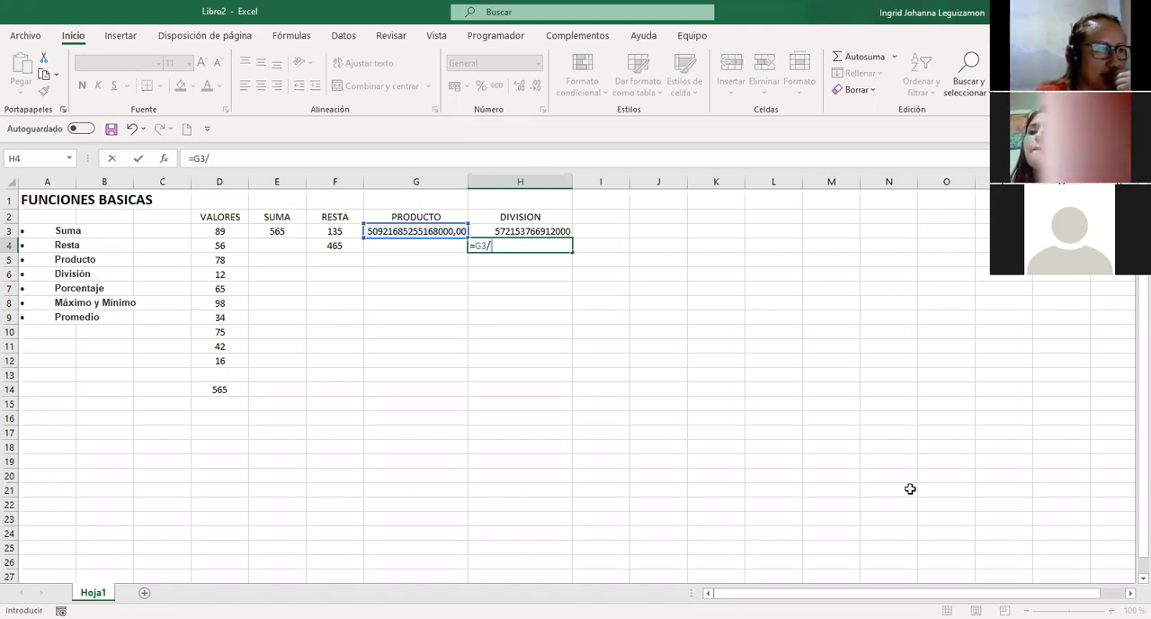
{"action": "type", "text": "56"}
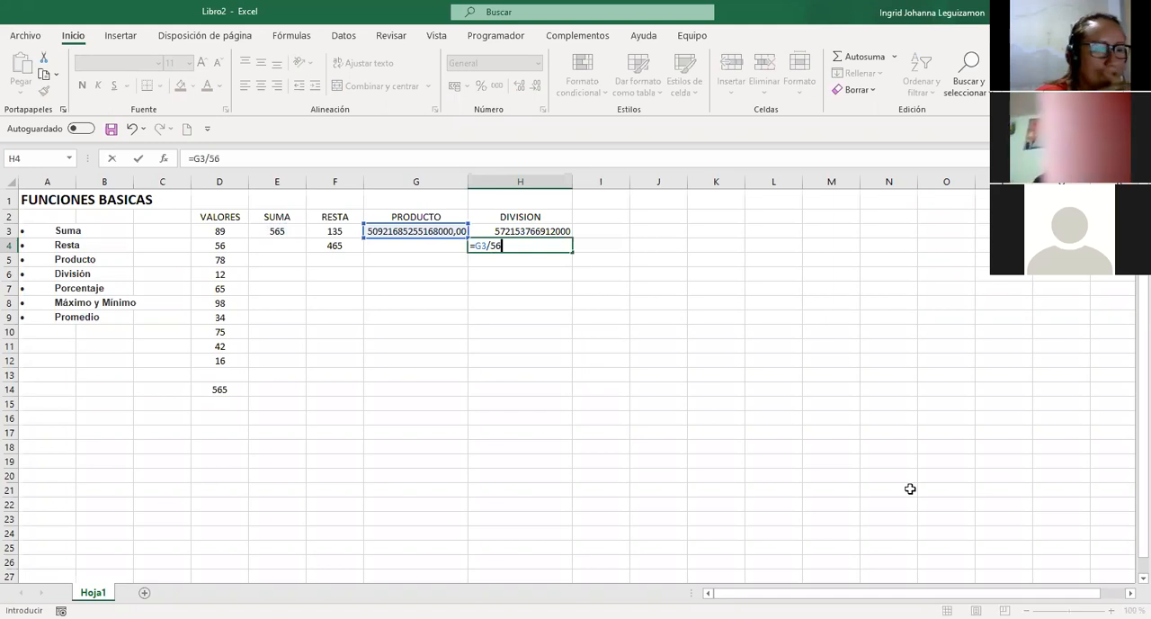
{"action": "type", "text": "5"}
{"action": "key", "text": "Return"}
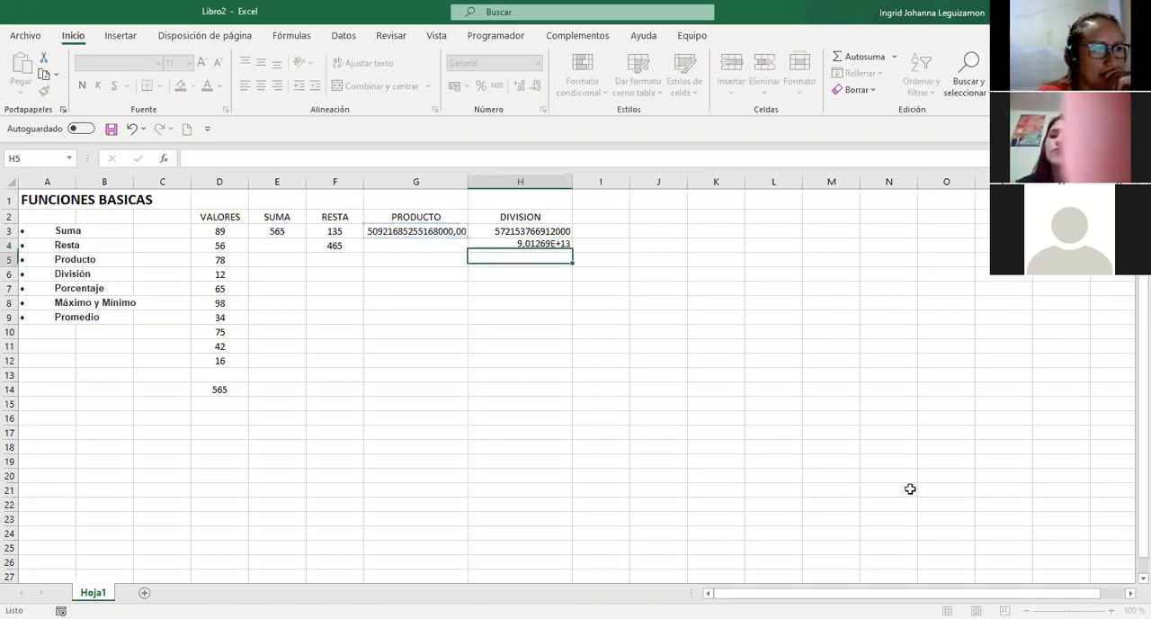
Enter the formula =E3*2 in G4 to multiply the sum by 2.
{"action": "key", "text": "Up"}
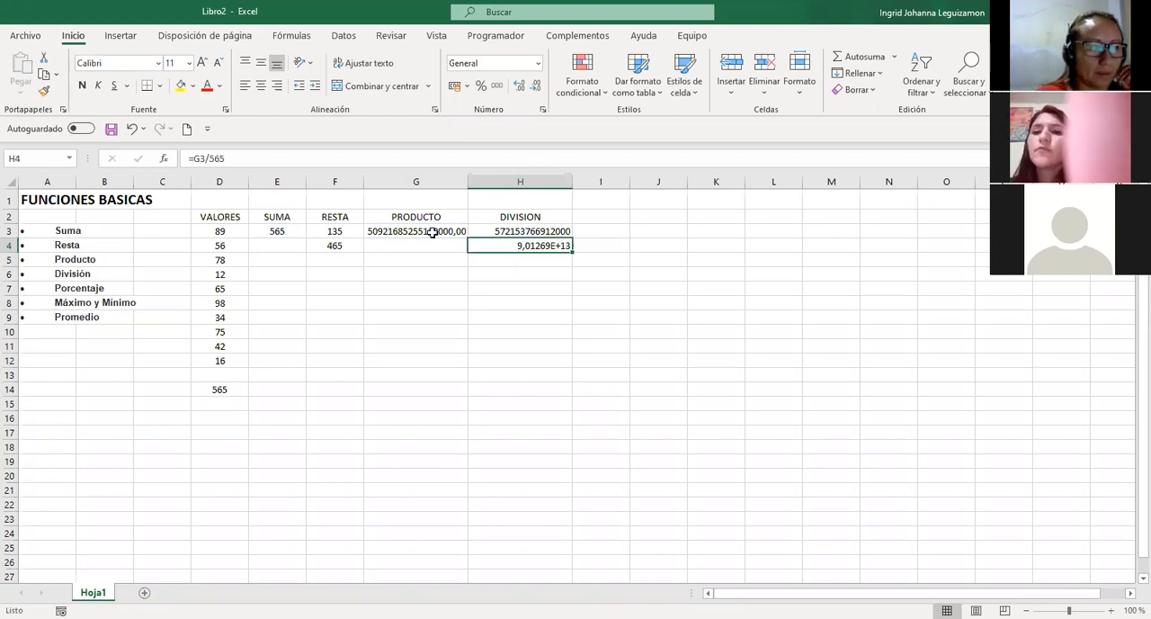
{"action": "key", "text": "Left"}
{"action": "key", "text": "Up"}
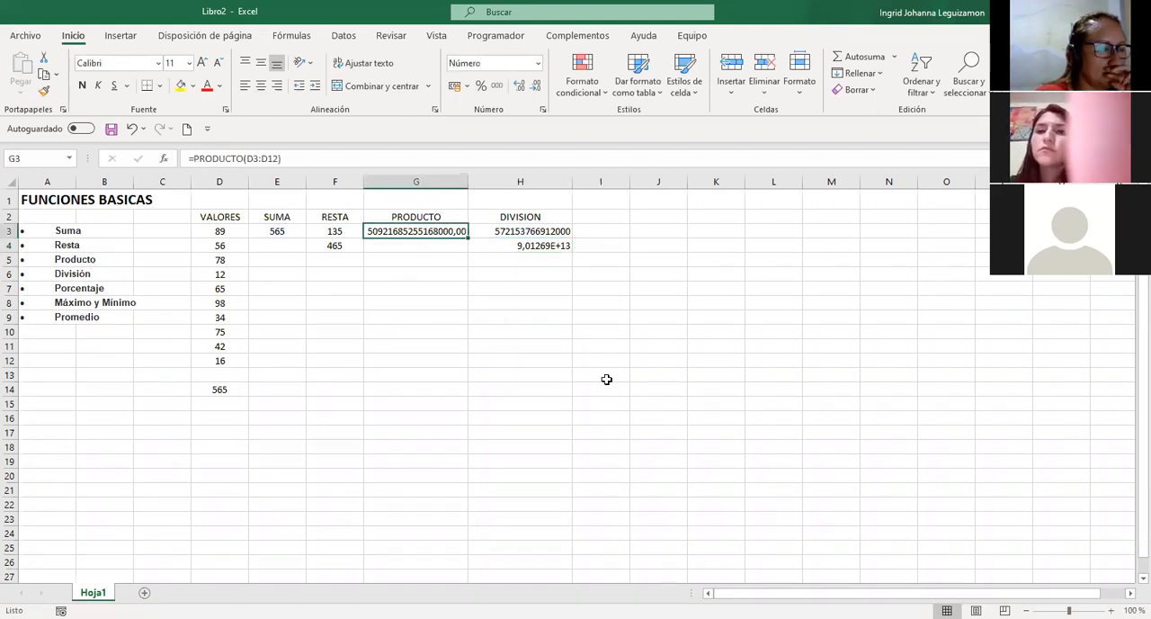
{"action": "key", "text": "Down"}
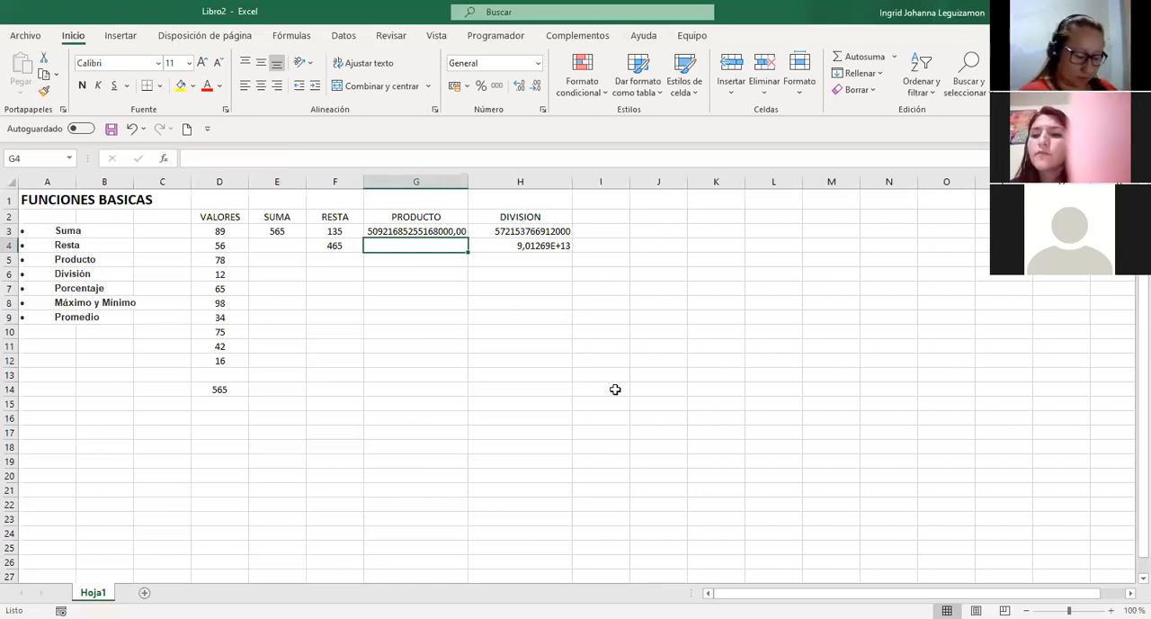
{"action": "type", "text": "?"}
{"action": "key", "text": "BackSpace"}
{"action": "type", "text": "="}
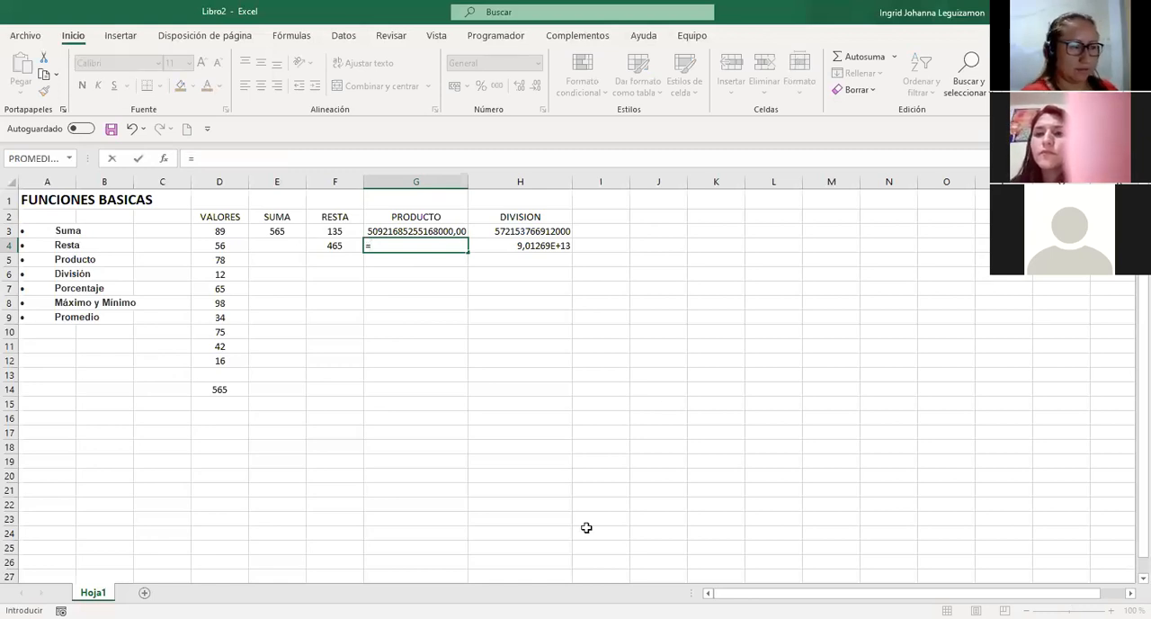
{"action": "key", "text": "Left"}
{"action": "key", "text": "Left"}
{"action": "key", "text": "Up"}
{"action": "type", "text": "*"}
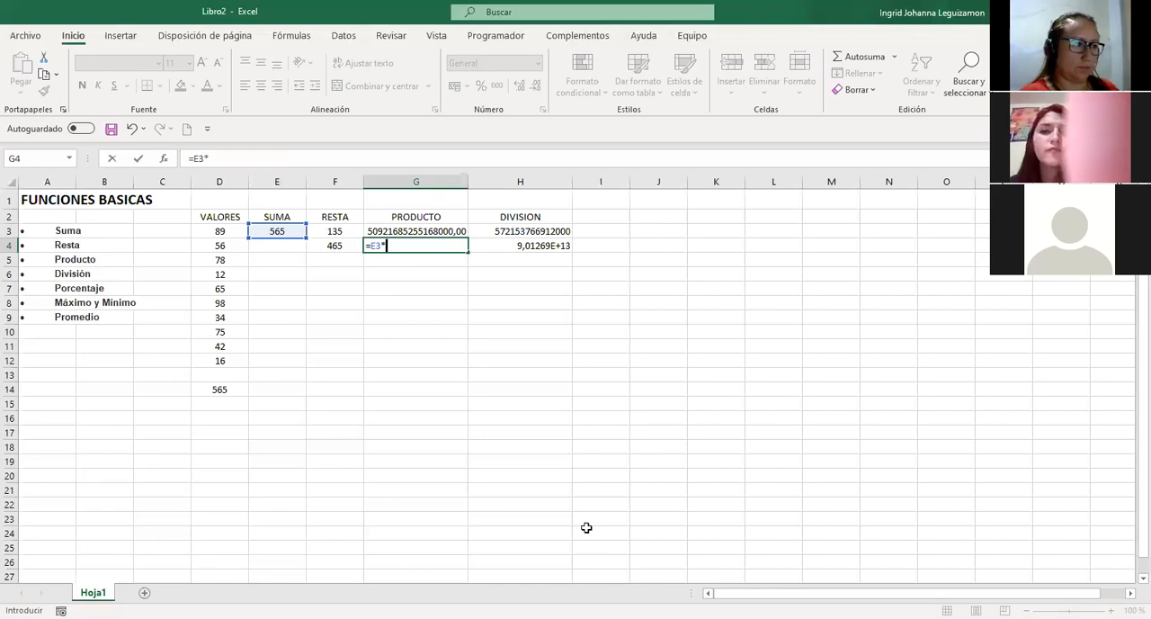
{"action": "type", "text": "2"}
{"action": "key", "text": "Return"}
{"action": "key", "text": "Up"}
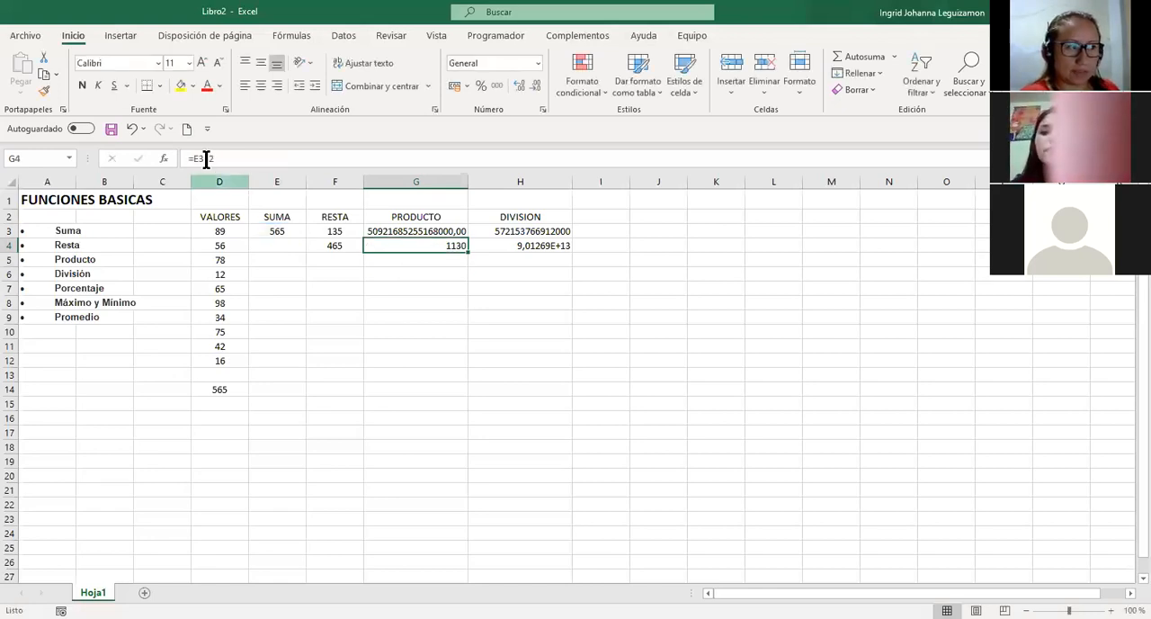
Enter the column heading PORCENTAJE in I2, beside DIVISION.
{"action": "left_click", "coordinate": [601, 214]}
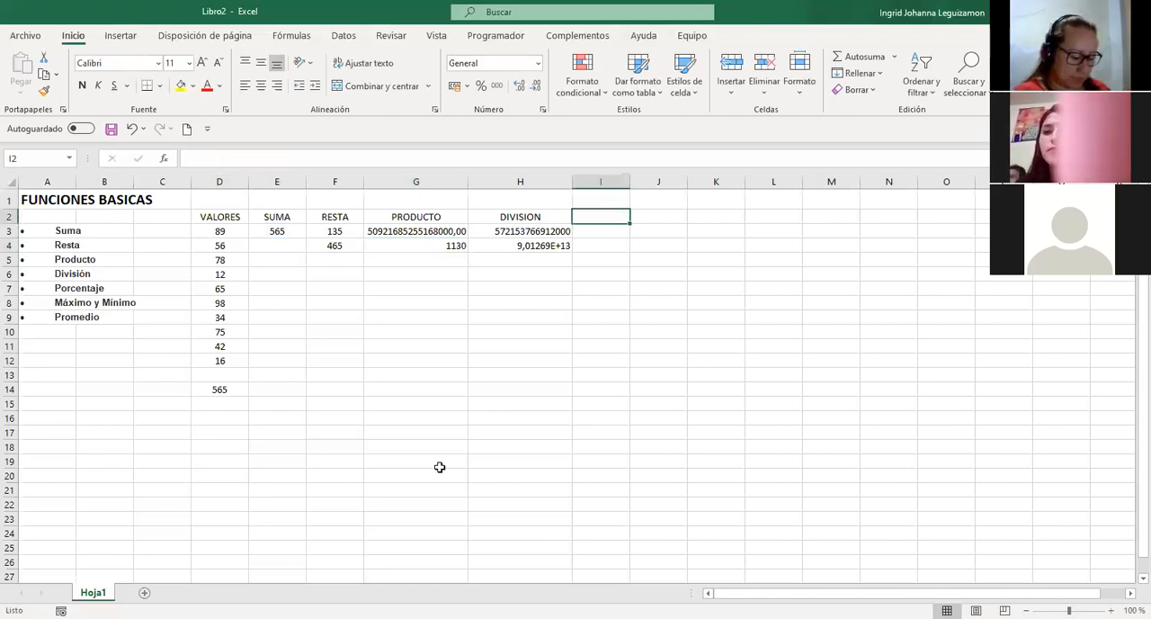
{"action": "type", "text": "pORCE"}
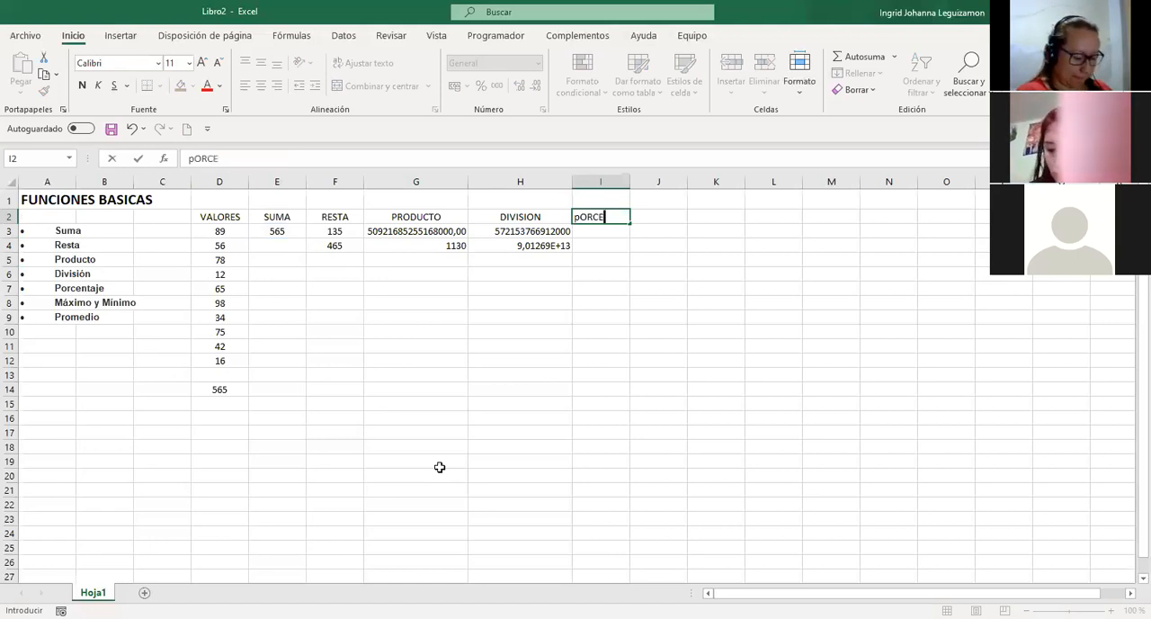
{"action": "key", "text": "BackSpace"}
{"action": "key", "text": "BackSpace"}
{"action": "key", "text": "BackSpace"}
{"action": "key", "text": "BackSpace"}
{"action": "key", "text": "BackSpace"}
{"action": "type", "text": "PORVC"}
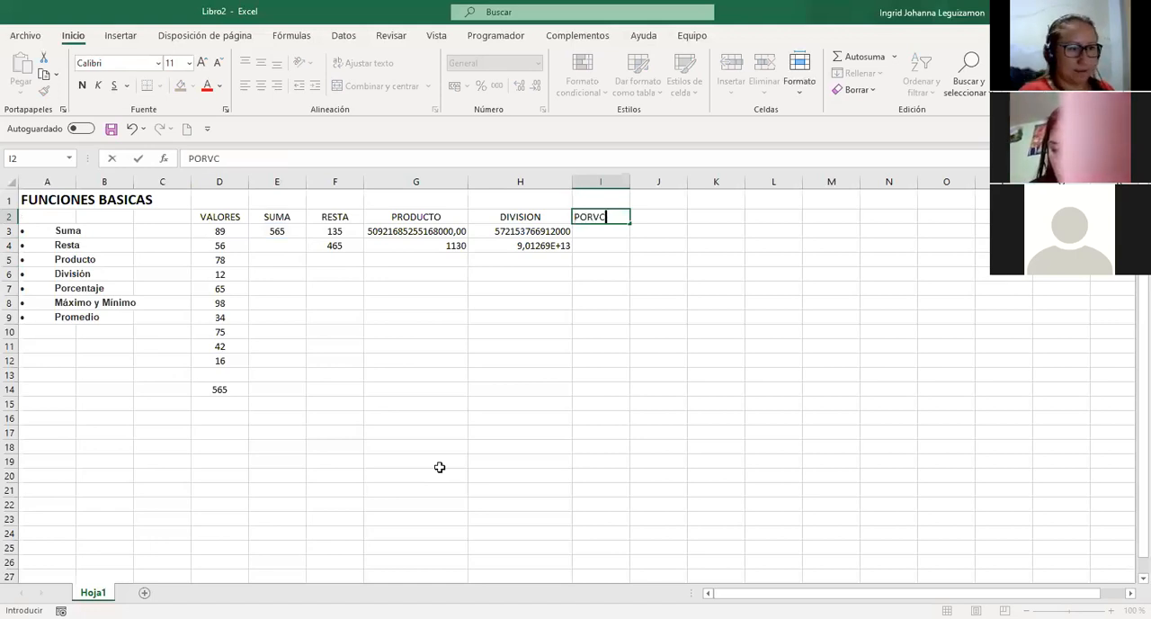
{"action": "key", "text": "BackSpace"}
{"action": "key", "text": "BackSpace"}
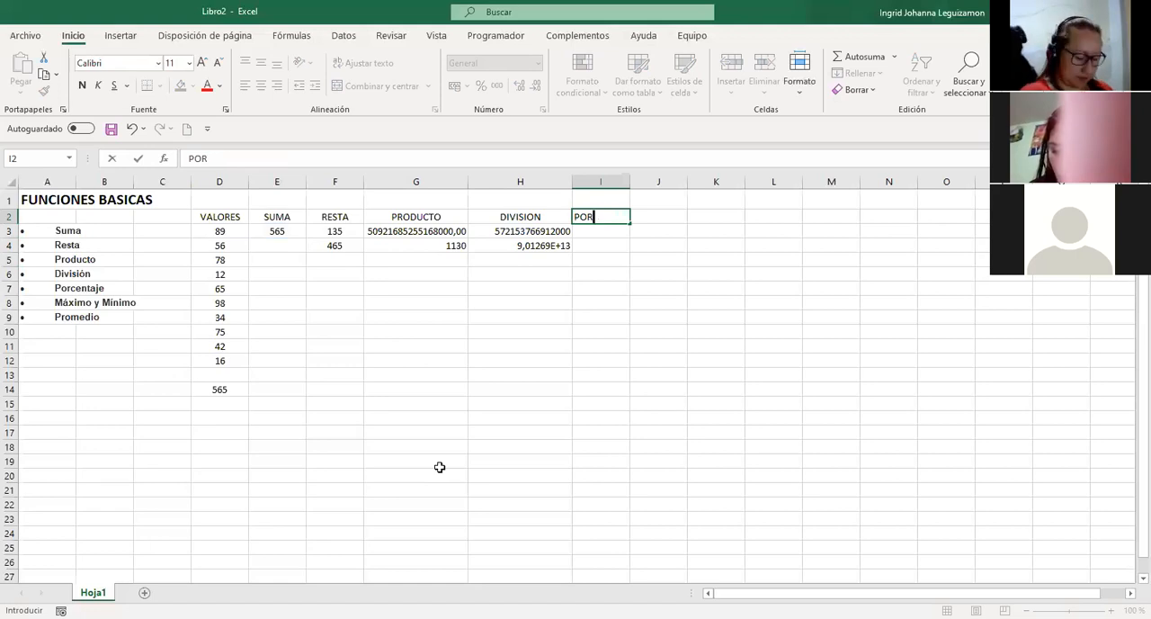
{"action": "type", "text": "CENTAJE"}
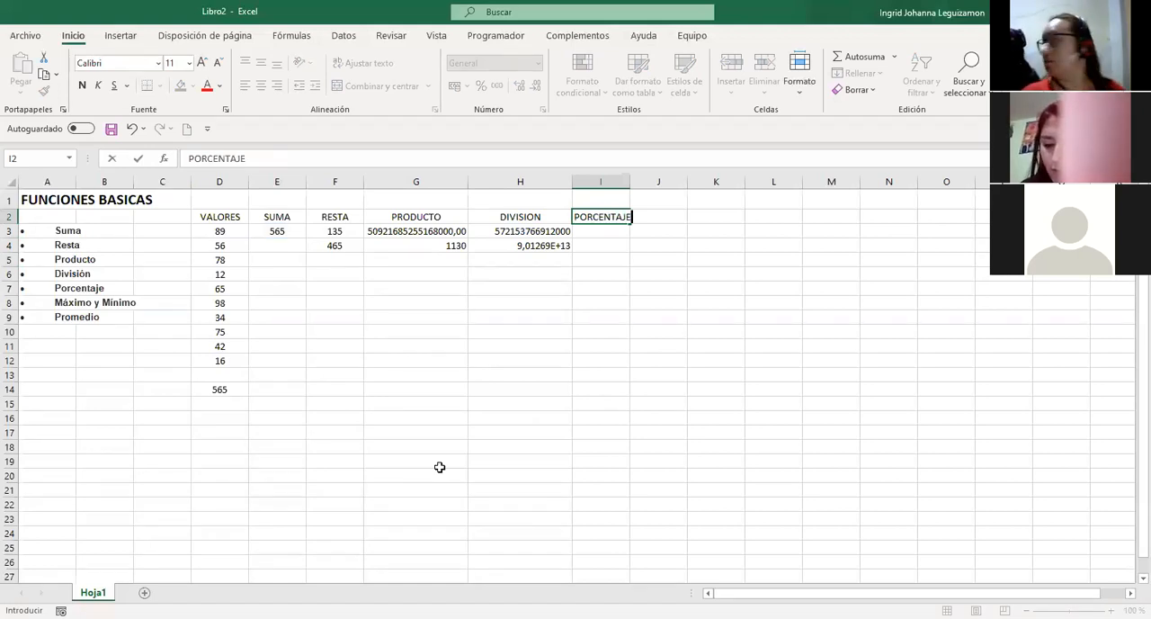
{"action": "key", "text": "Return"}
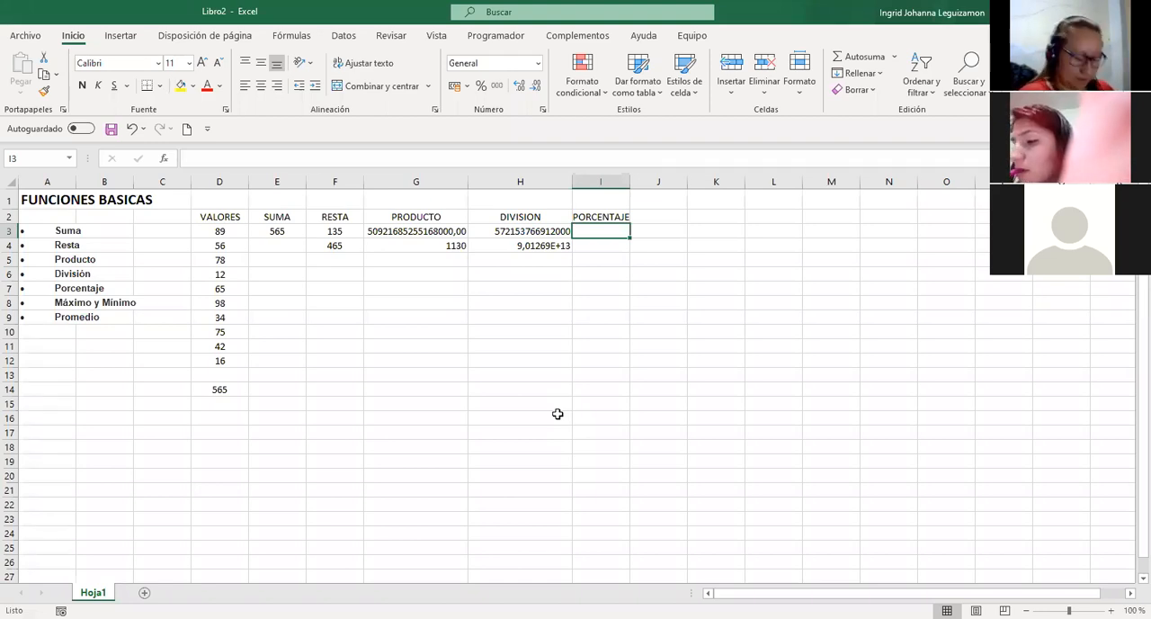
Try to find a percentage function for I3 by starting the formula =POR, and cancel the entry.
{"action": "type", "text": "="}
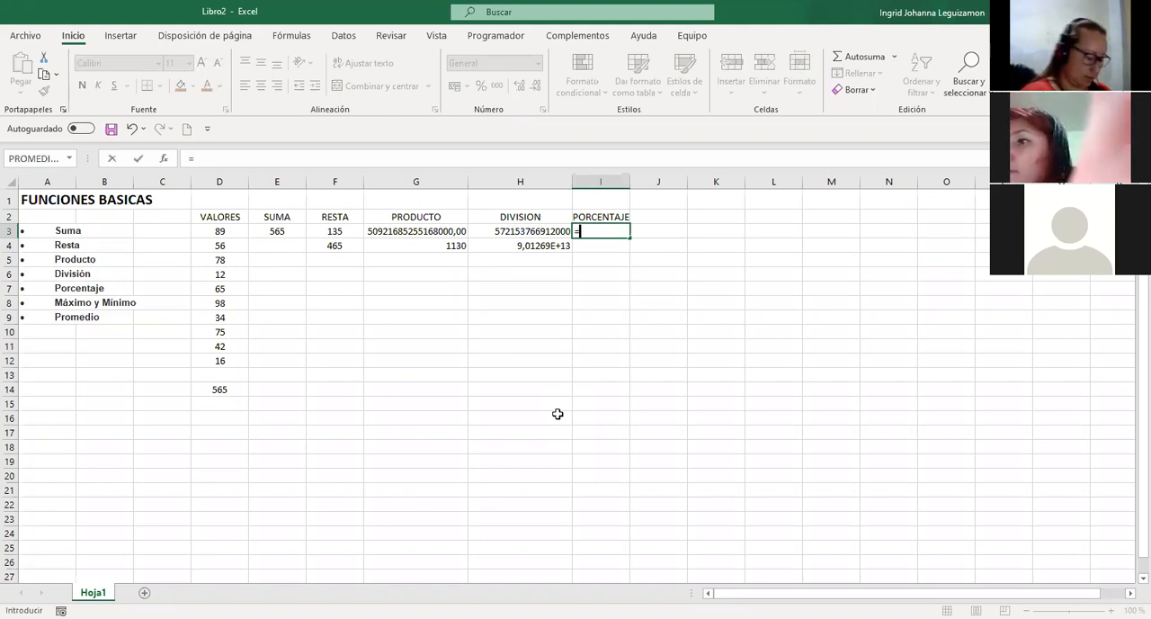
{"action": "type", "text": "PO"}
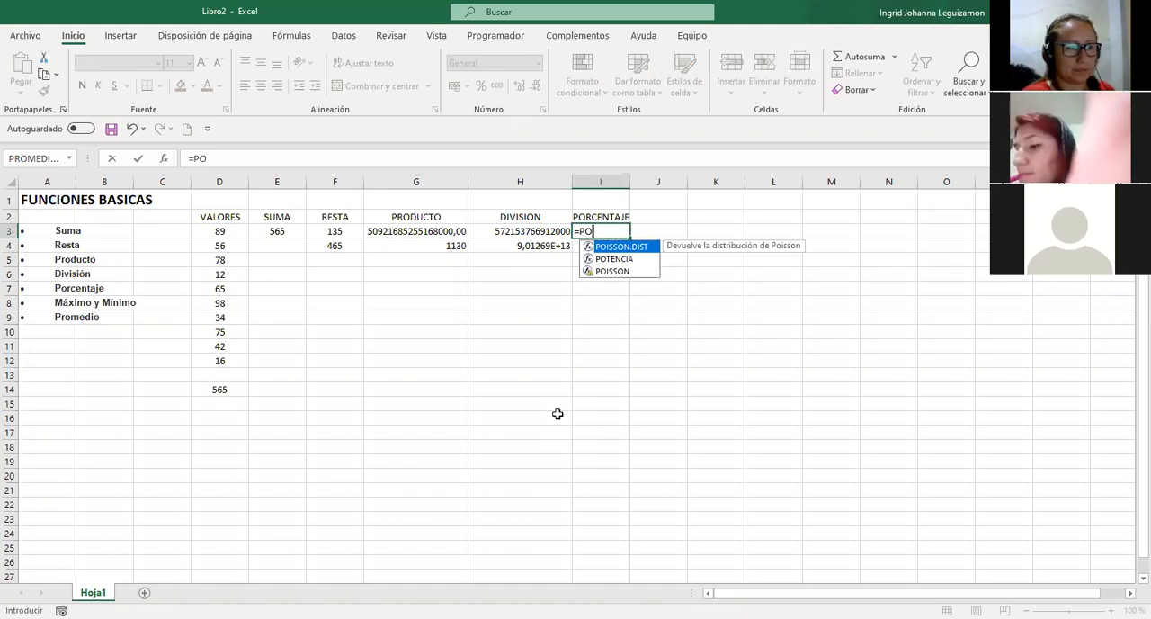
{"action": "type", "text": "R"}
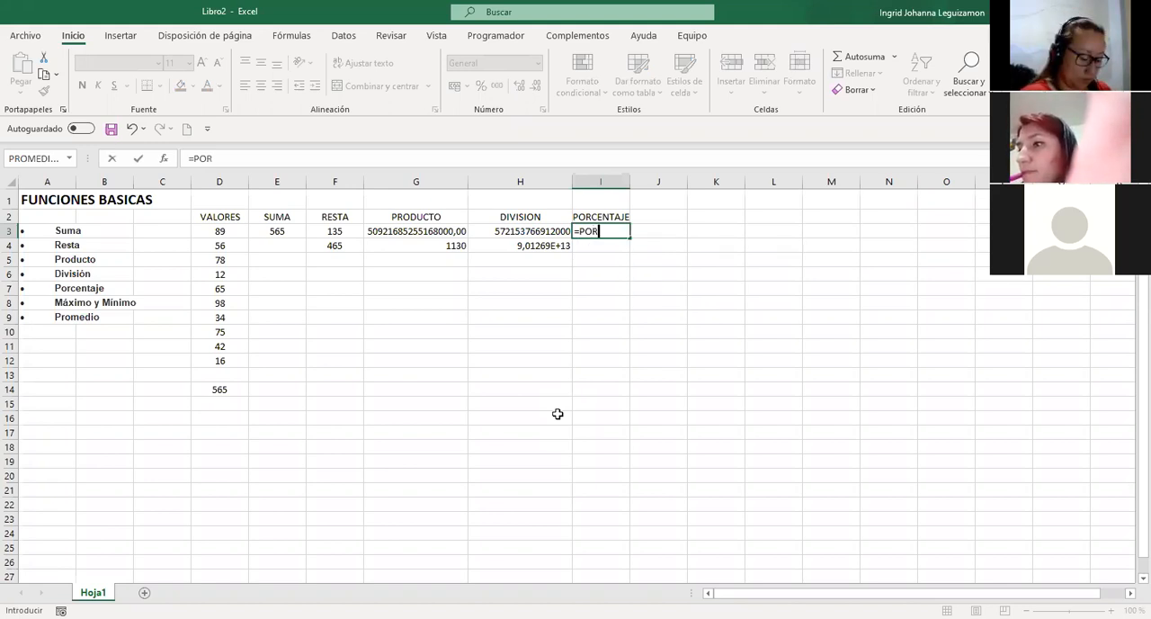
{"action": "key", "text": "Escape"}
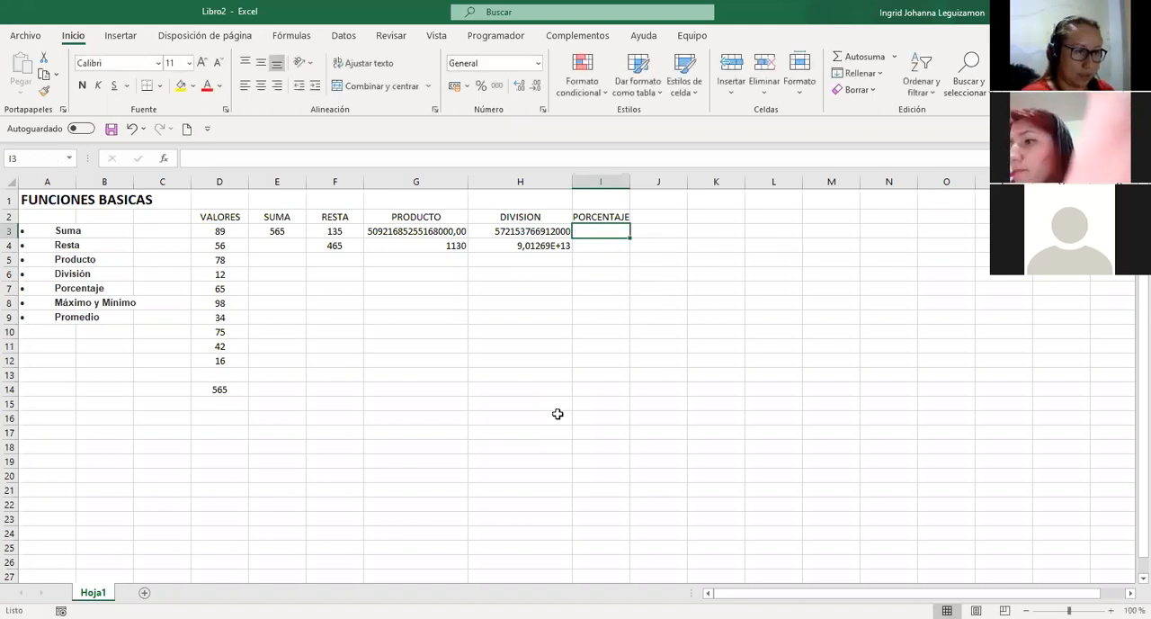
{"action": "type", "text": "="}
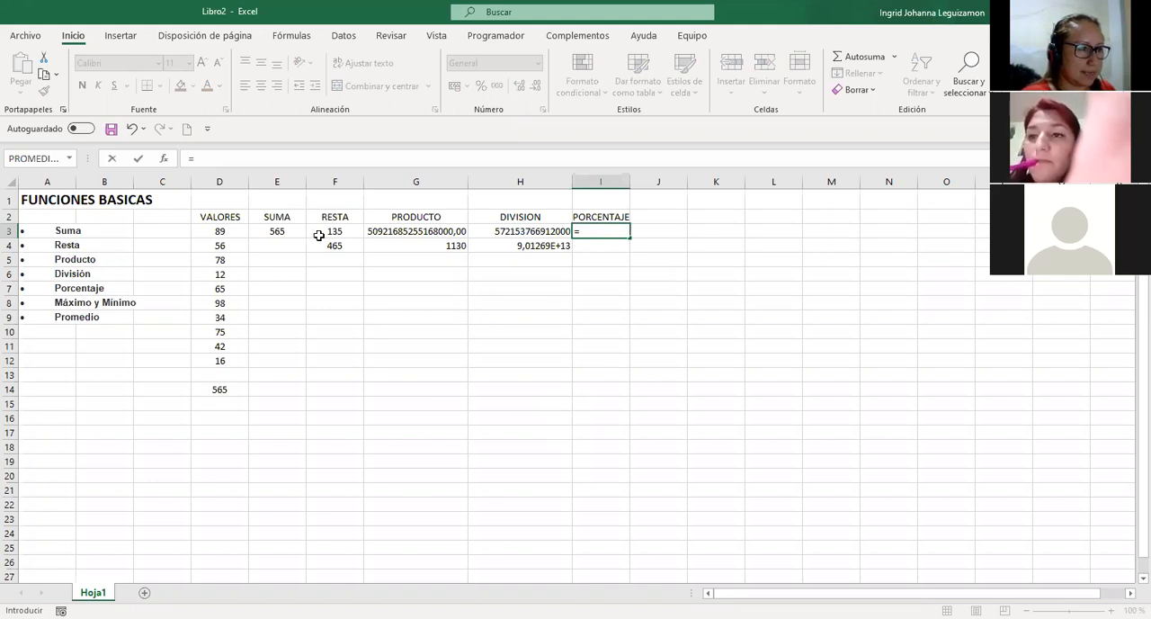
{"action": "left_click", "coordinate": [285, 230]}
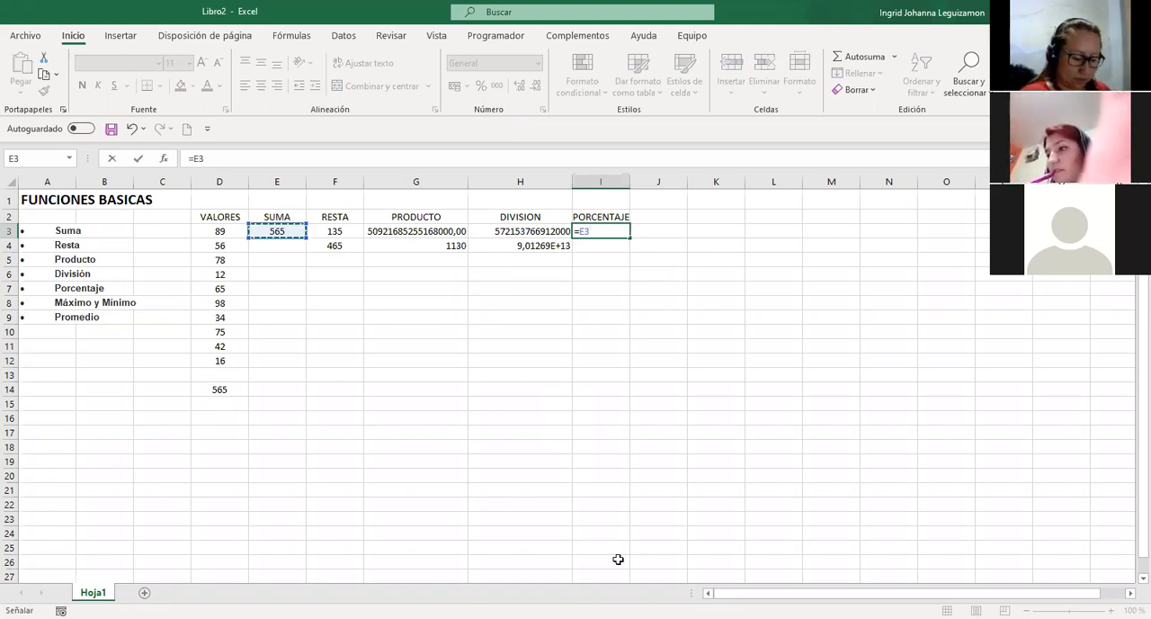
{"action": "type", "text": "*"}
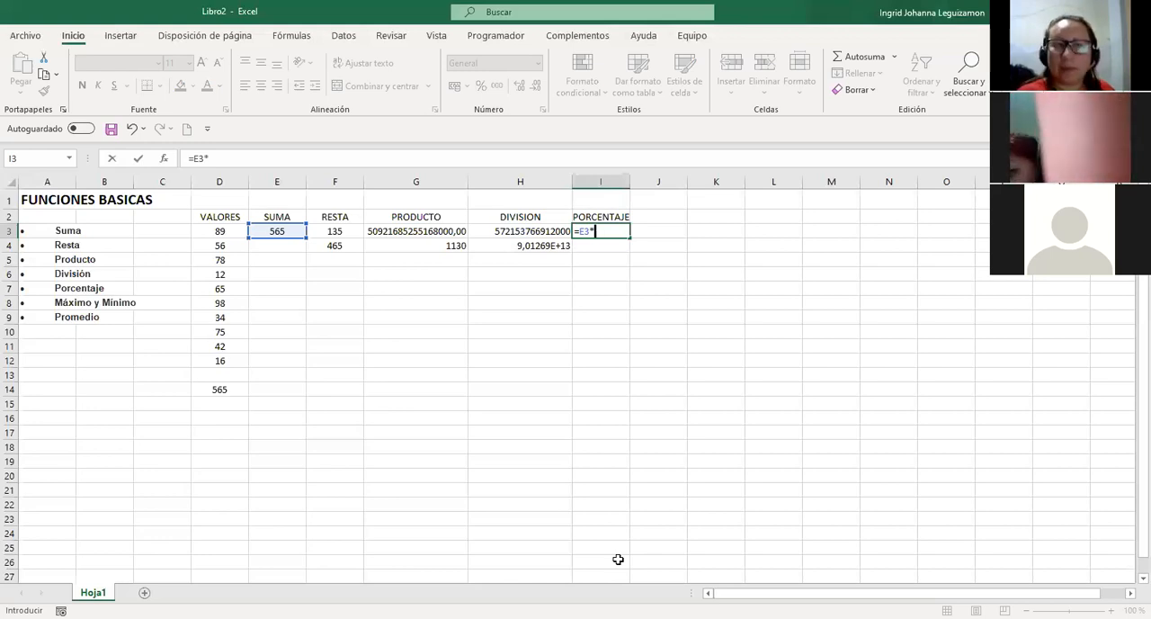
{"action": "key", "text": "Escape"}
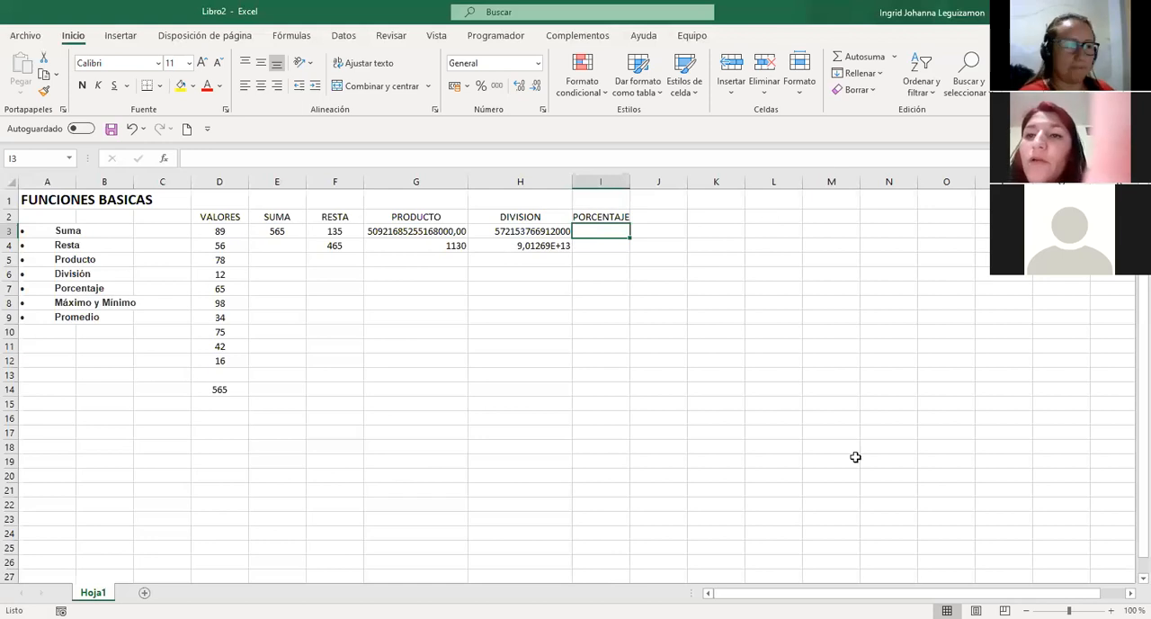
Enter the amount 450000 in L2 as the base for a percentage example.
{"action": "key", "text": "Up"}
{"action": "key", "text": "Right"}
{"action": "key", "text": "Right"}
{"action": "key", "text": "Right"}
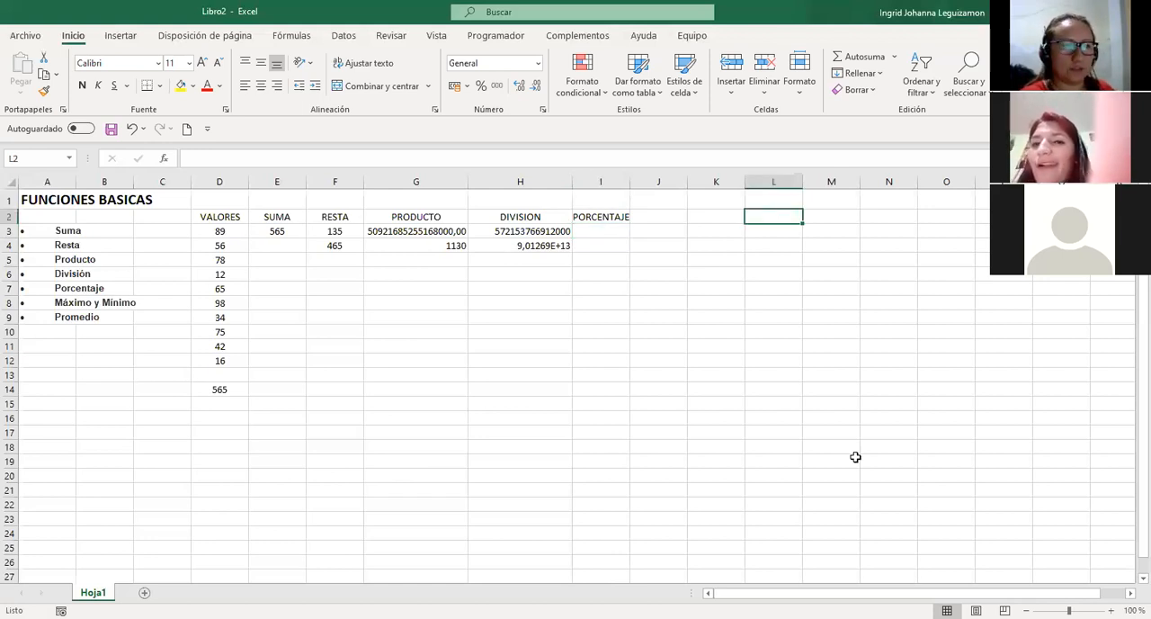
{"action": "type", "text": "450000"}
{"action": "key", "text": "Return"}
{"action": "key", "text": "Up"}
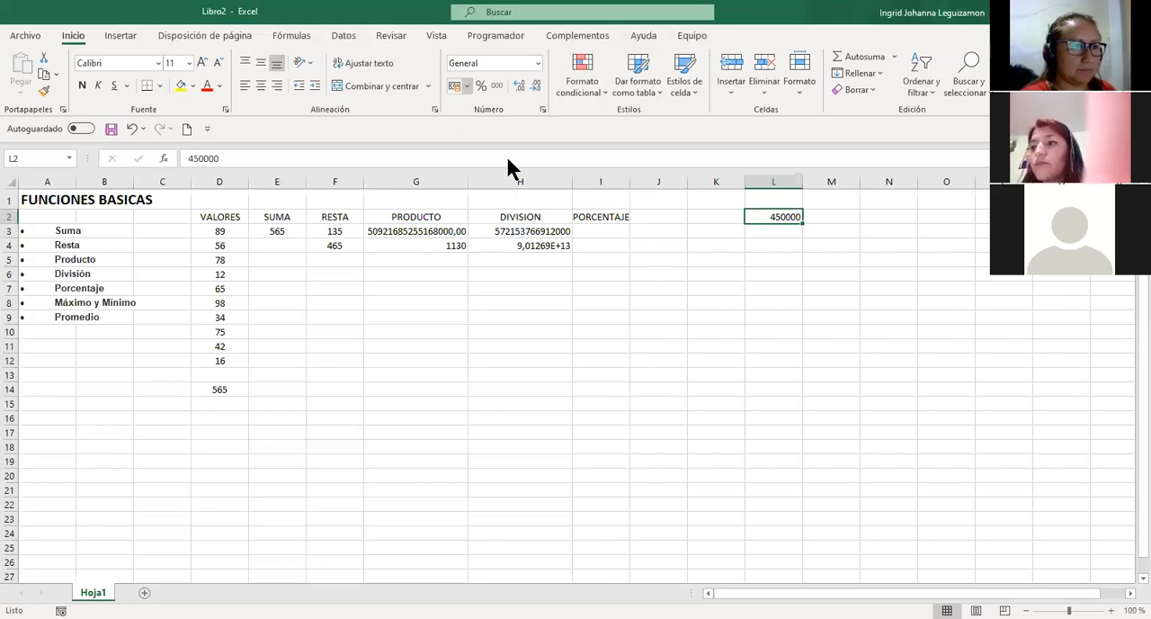
Format the amount in L2 as currency with the $ Español (Colombia) symbol and 0 decimal places.
{"action": "left_click", "coordinate": [498, 87]}
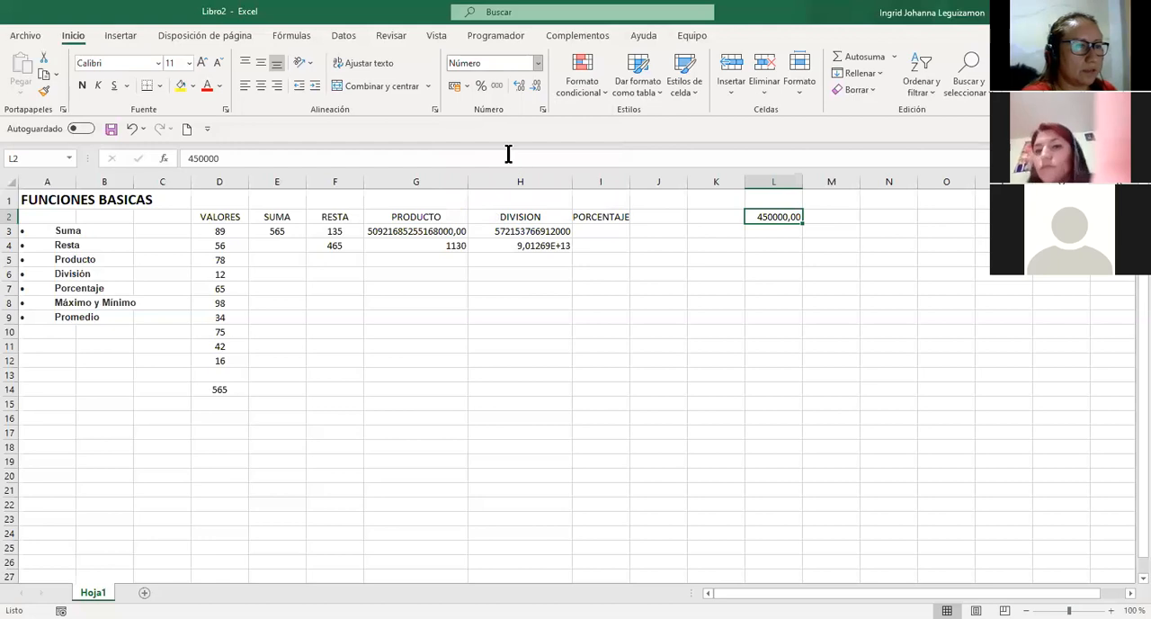
{"action": "key", "text": "ctrl+shift+4"}
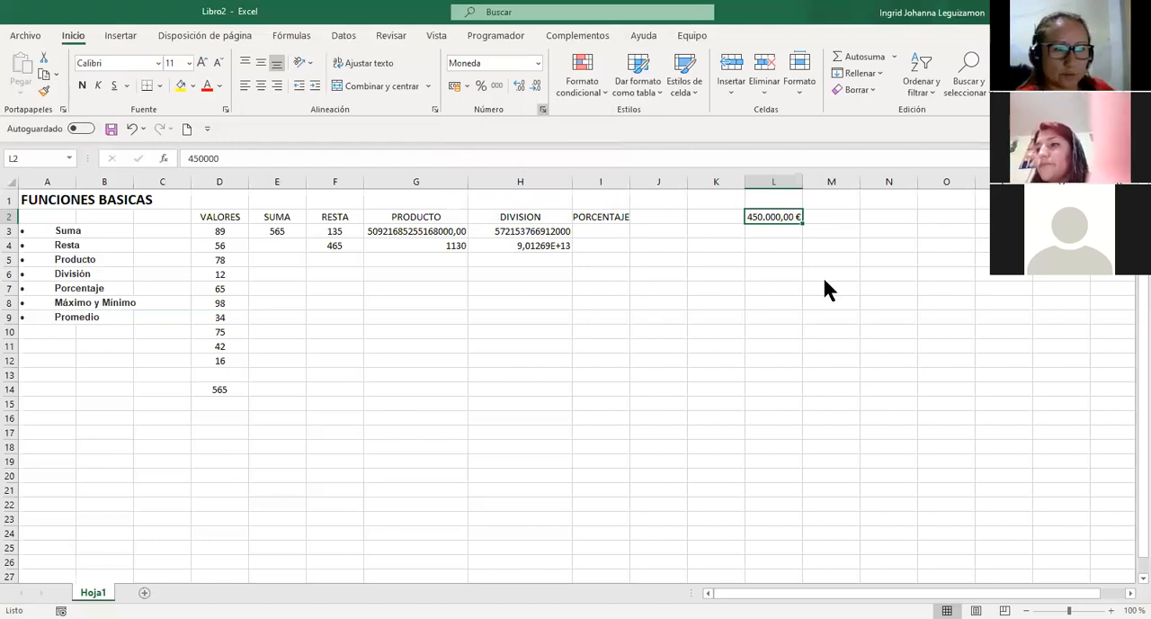
{"action": "left_click", "coordinate": [764, 298]}
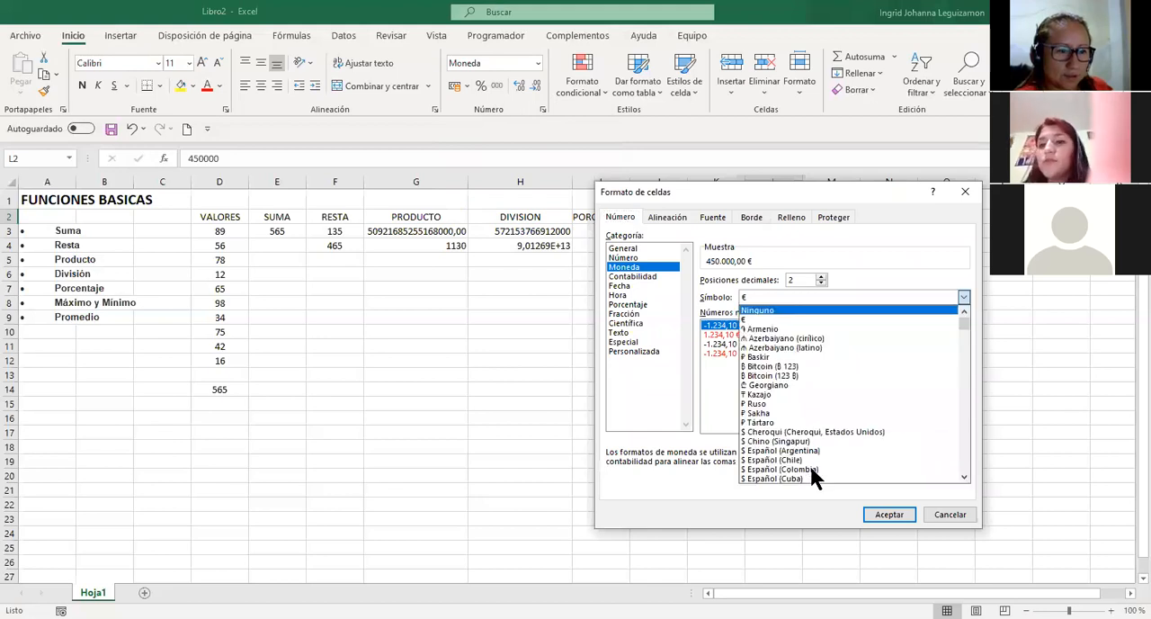
{"action": "left_click", "coordinate": [809, 468]}
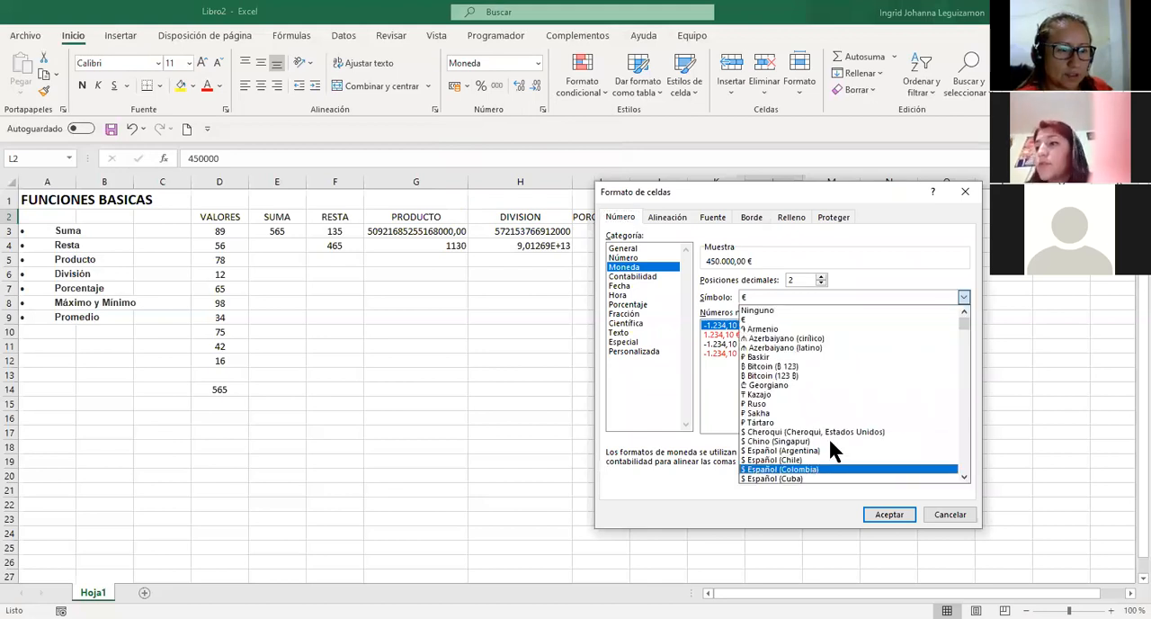
{"action": "left_click", "coordinate": [821, 283]}
{"action": "left_click", "coordinate": [821, 284]}
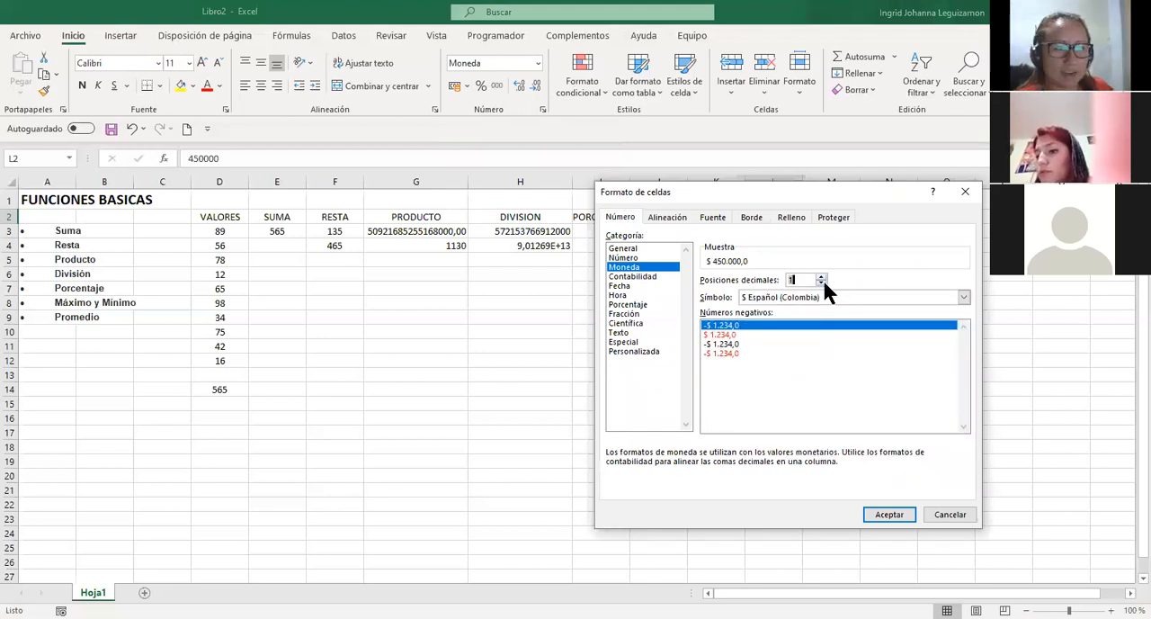
{"action": "left_click", "coordinate": [886, 518]}
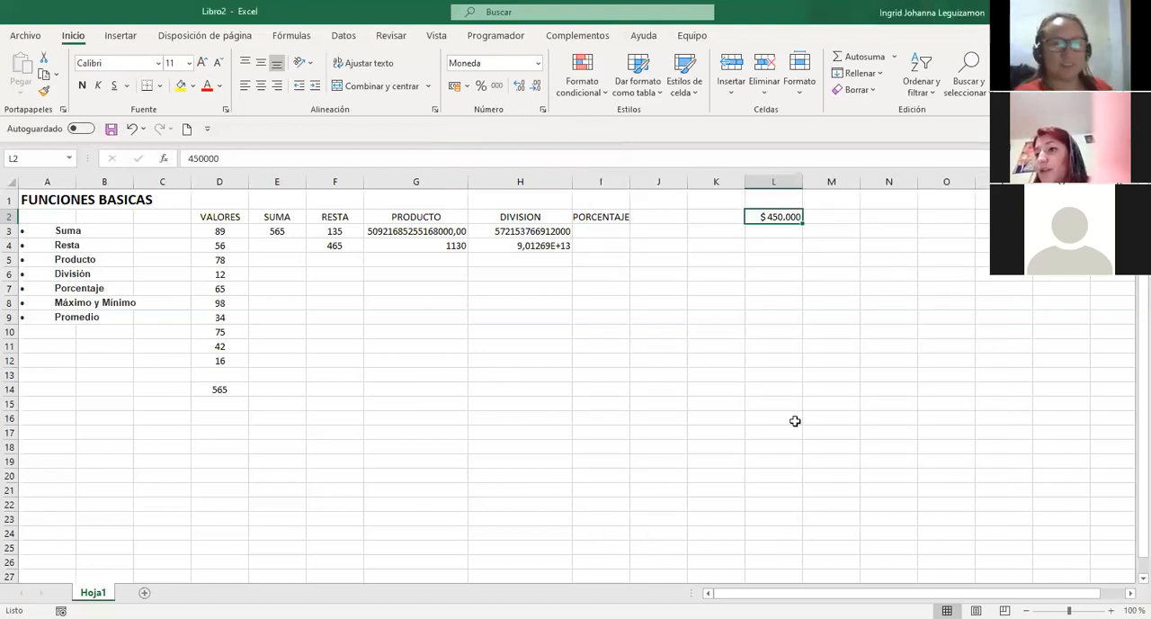
Enter the rate 3% in M2, beside the currency amount.
{"action": "key", "text": "Right"}
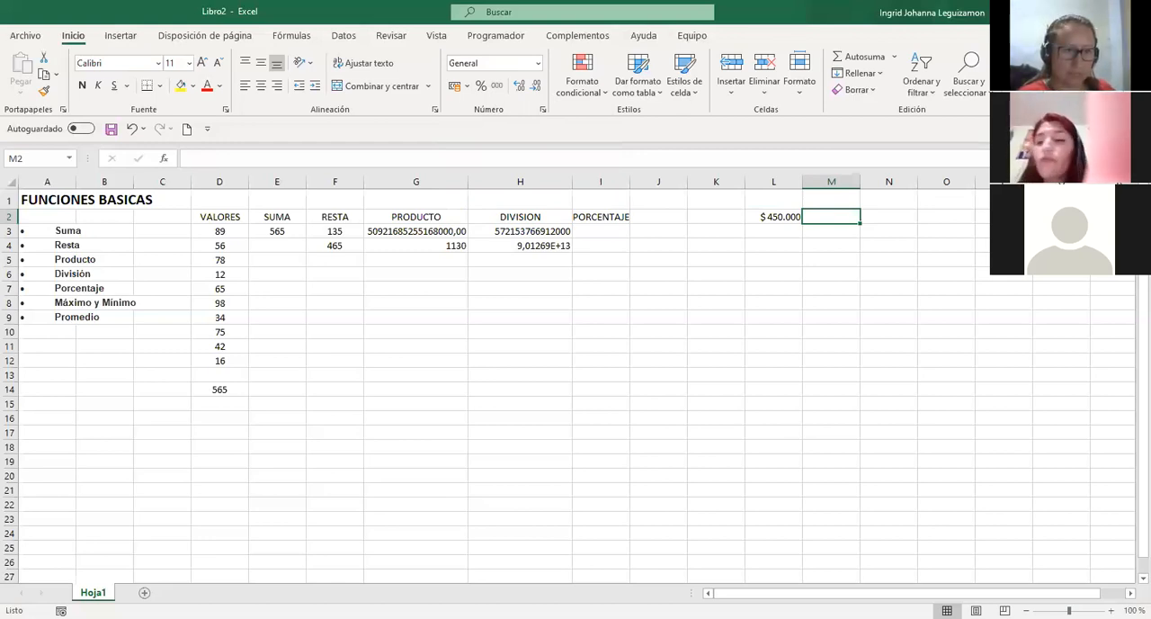
{"action": "type", "text": "3%"}
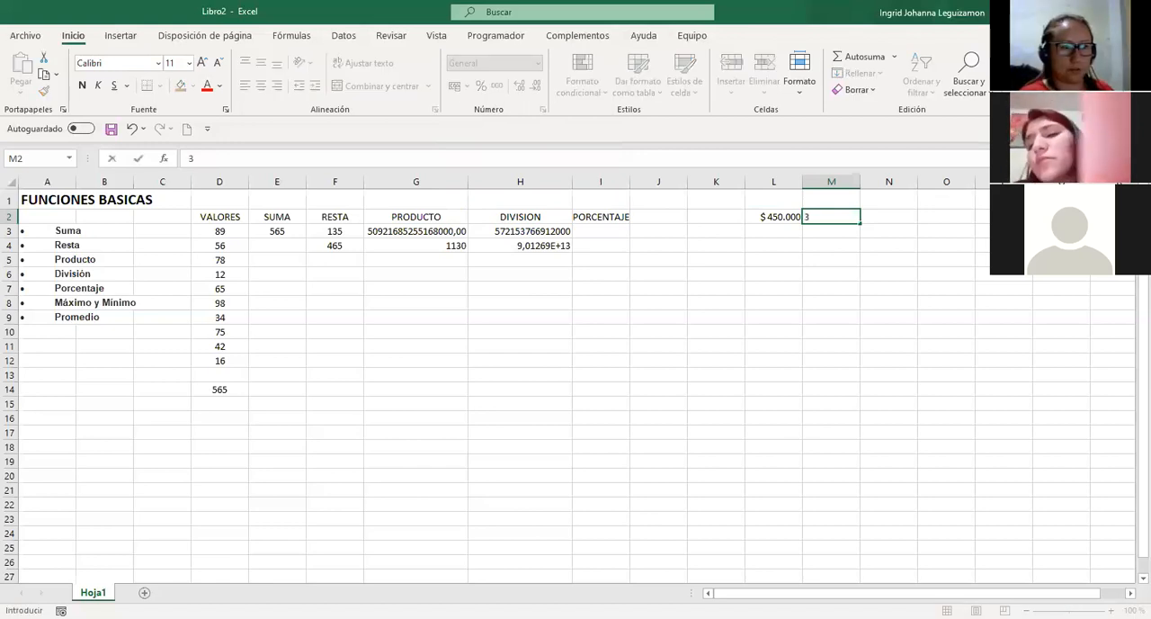
{"action": "key", "text": "Return"}
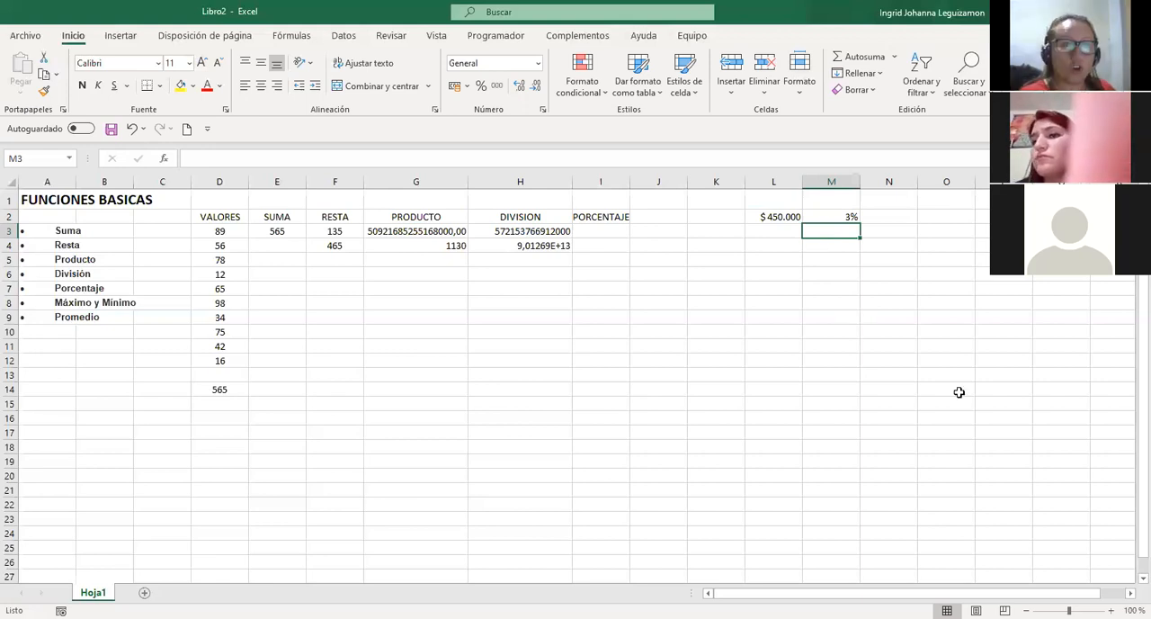
Enter the formula =(L2*3)/100 in L4 to calculate 3 percent of the amount.
{"action": "key", "text": "Down"}
{"action": "key", "text": "Left"}
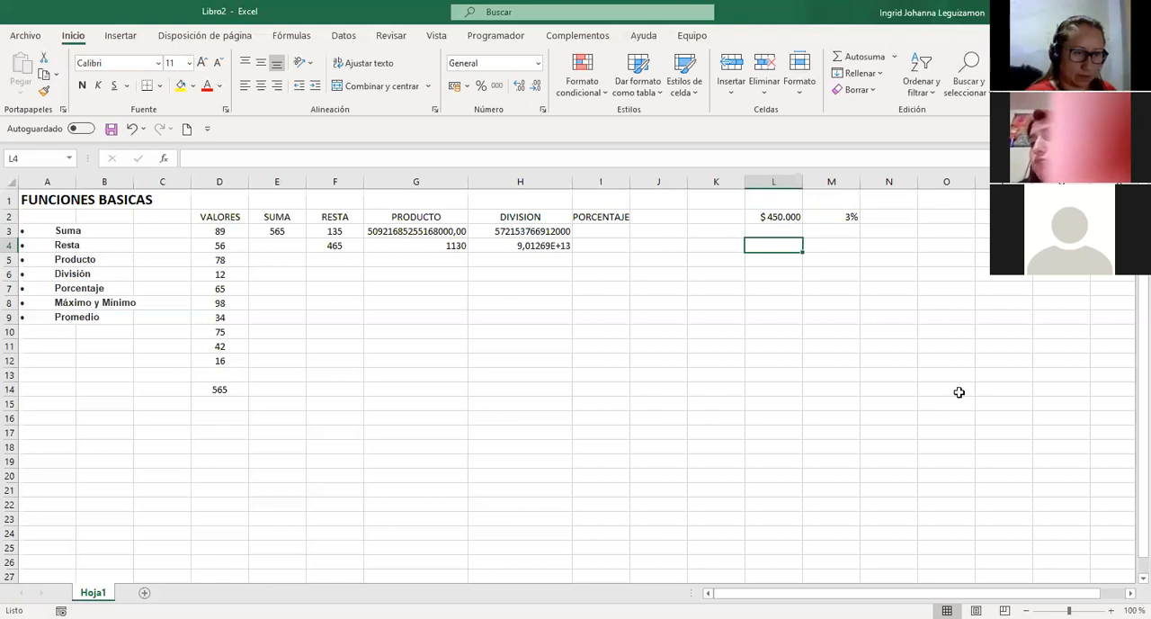
{"action": "type", "text": "="}
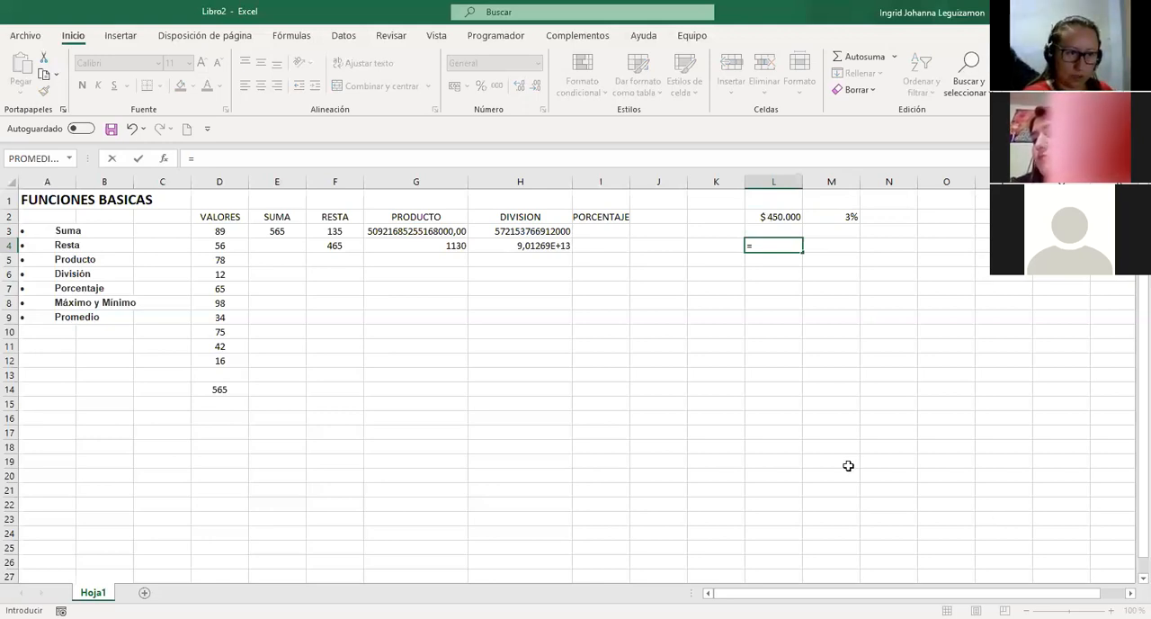
{"action": "type", "text": "("}
{"action": "key", "text": "Up"}
{"action": "key", "text": "Up"}
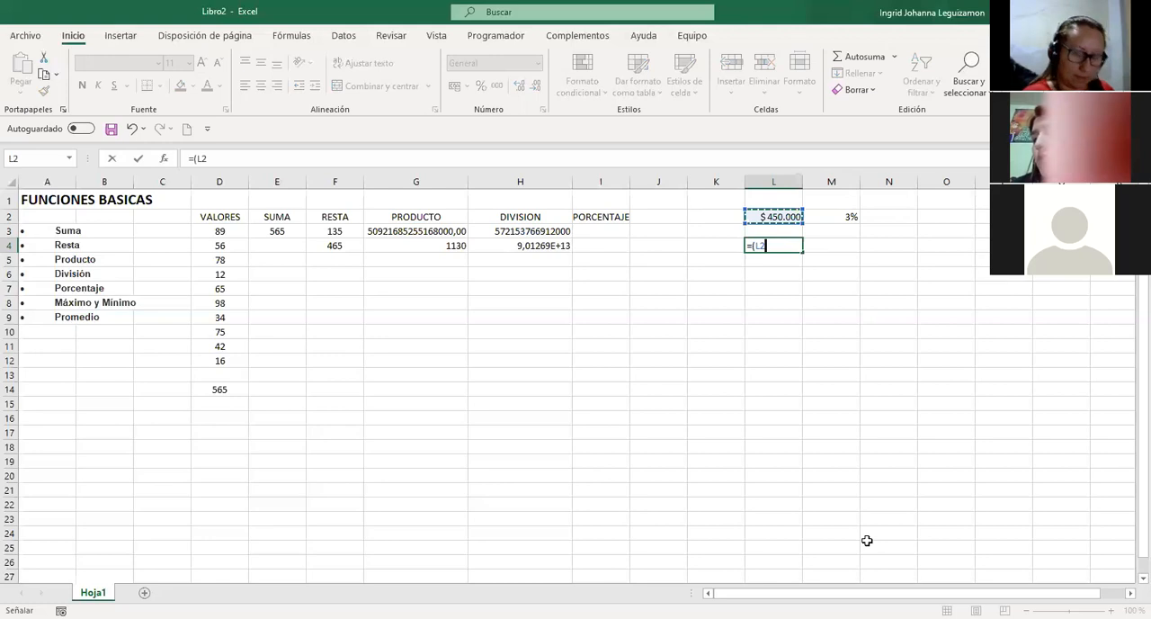
{"action": "type", "text": "*"}
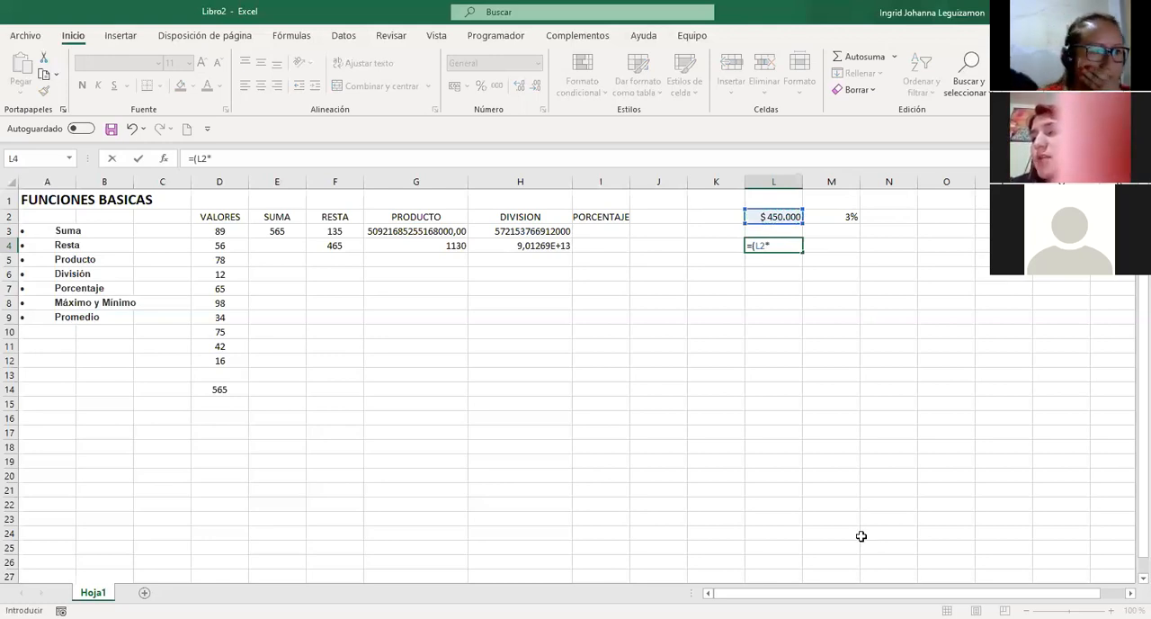
{"action": "type", "text": "3"}
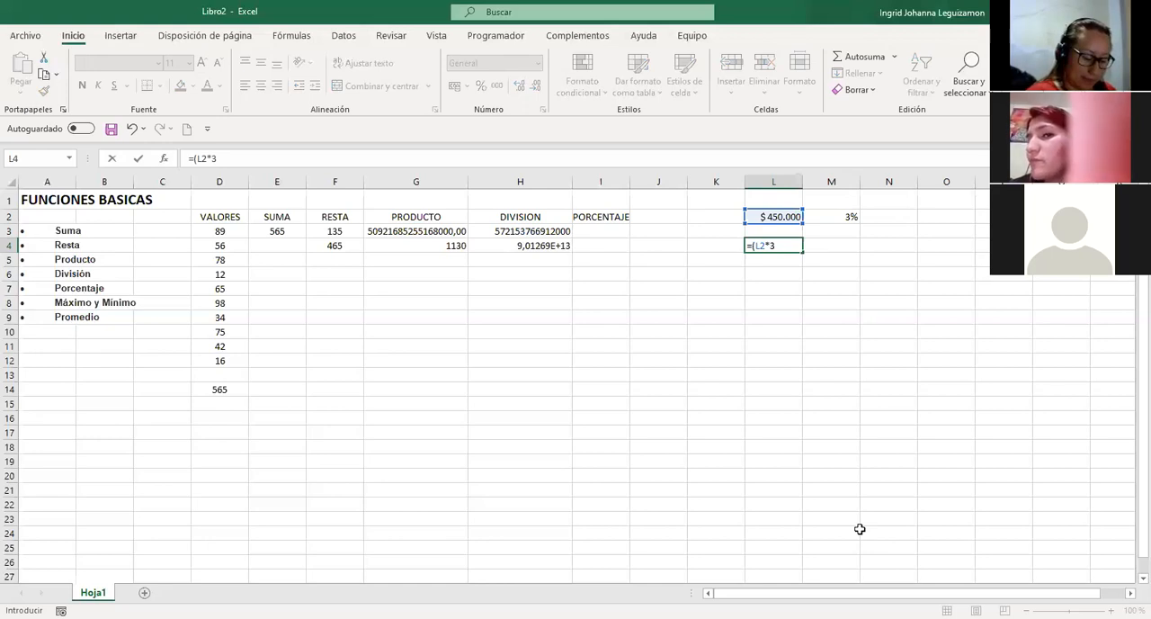
{"action": "type", "text": ")"}
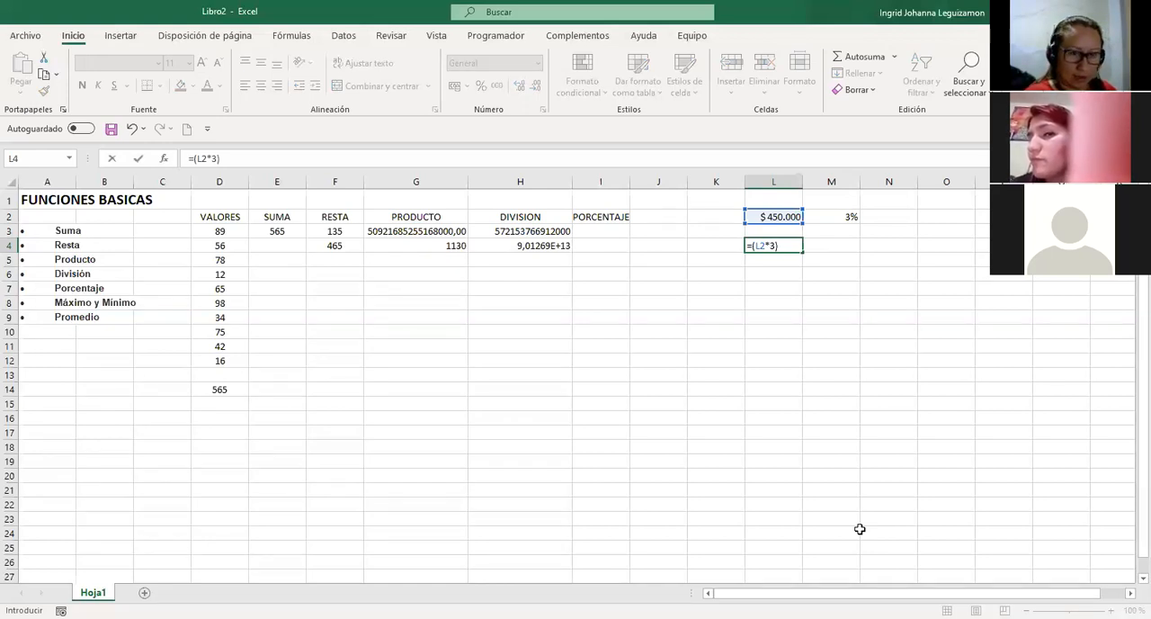
{"action": "type", "text": "/100"}
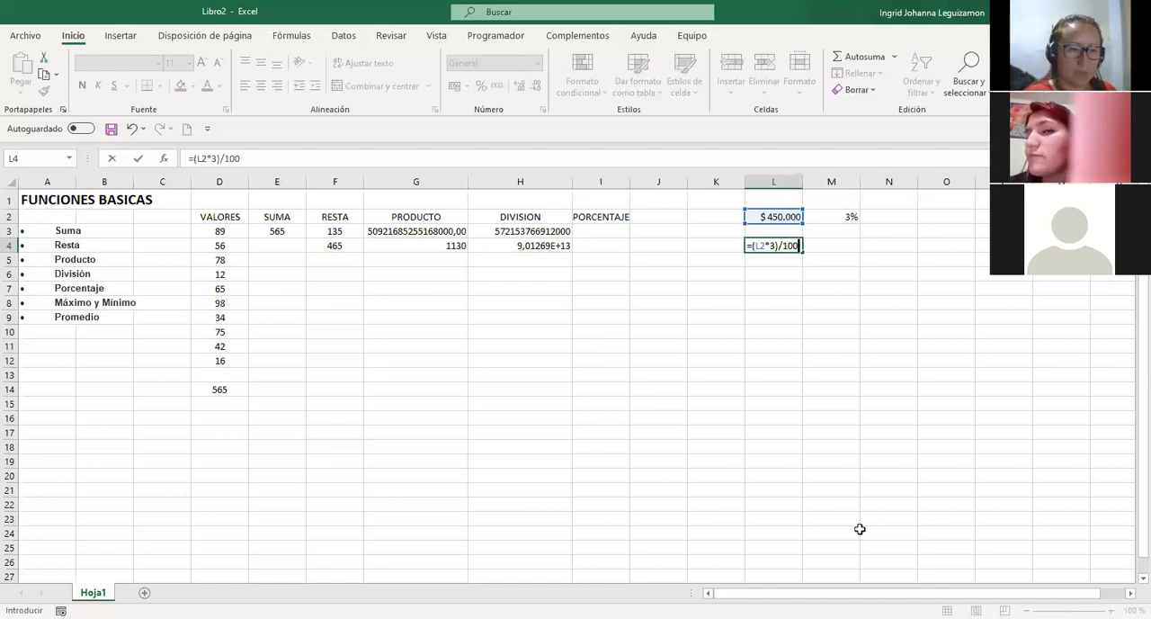
{"action": "key", "text": "Return"}
{"action": "key", "text": "Up"}
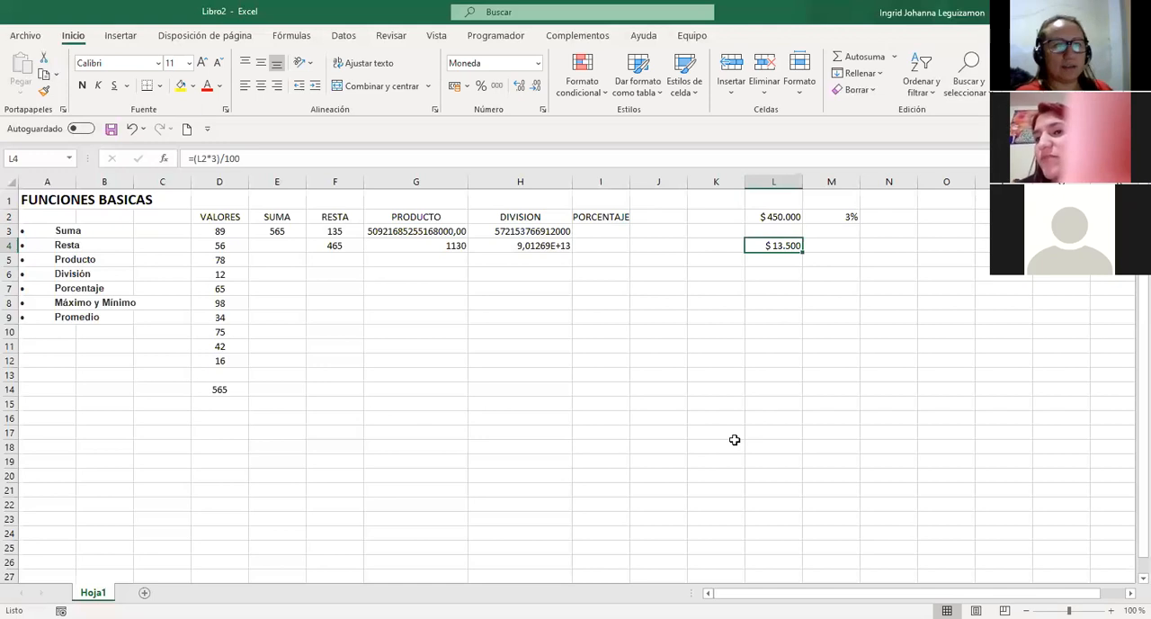
Apply the percentage number format to I4 and check its settings in the cell format dialog without changing them.
{"action": "key", "text": "Left"}
{"action": "key", "text": "Left"}
{"action": "key", "text": "Left"}
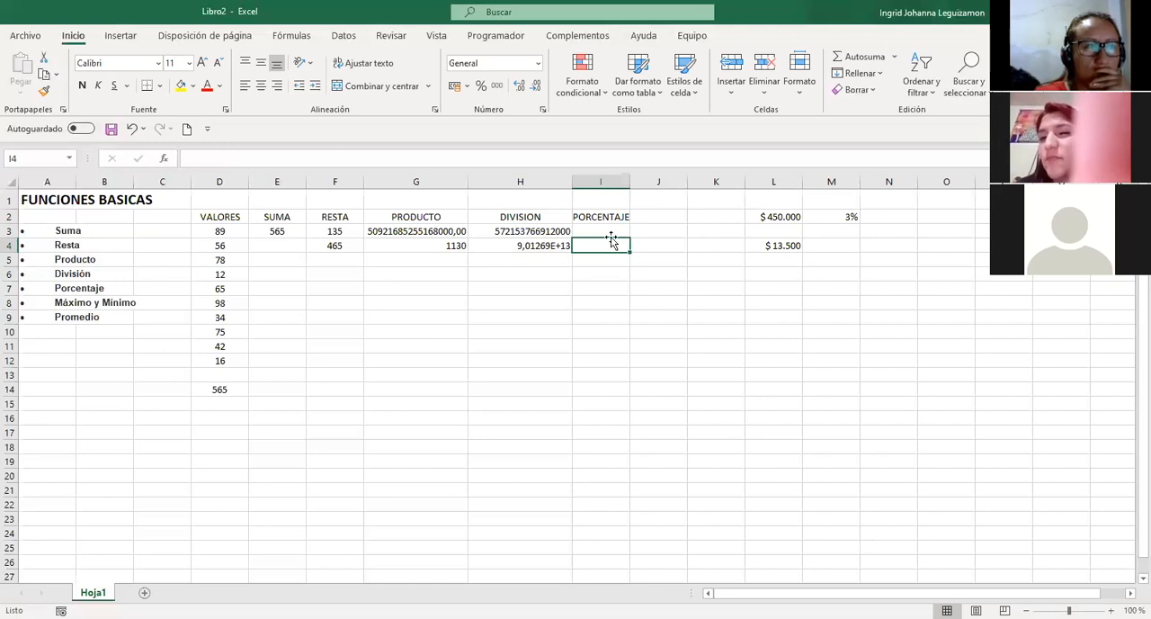
{"action": "left_click", "coordinate": [483, 90]}
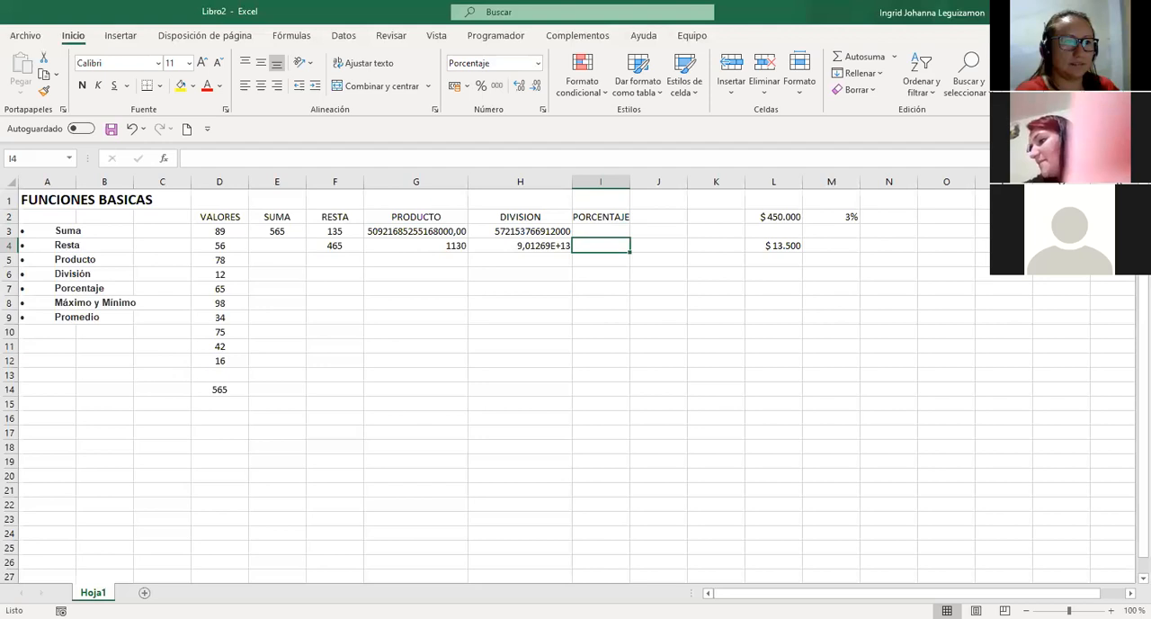
{"action": "key", "text": "ctrl+1"}
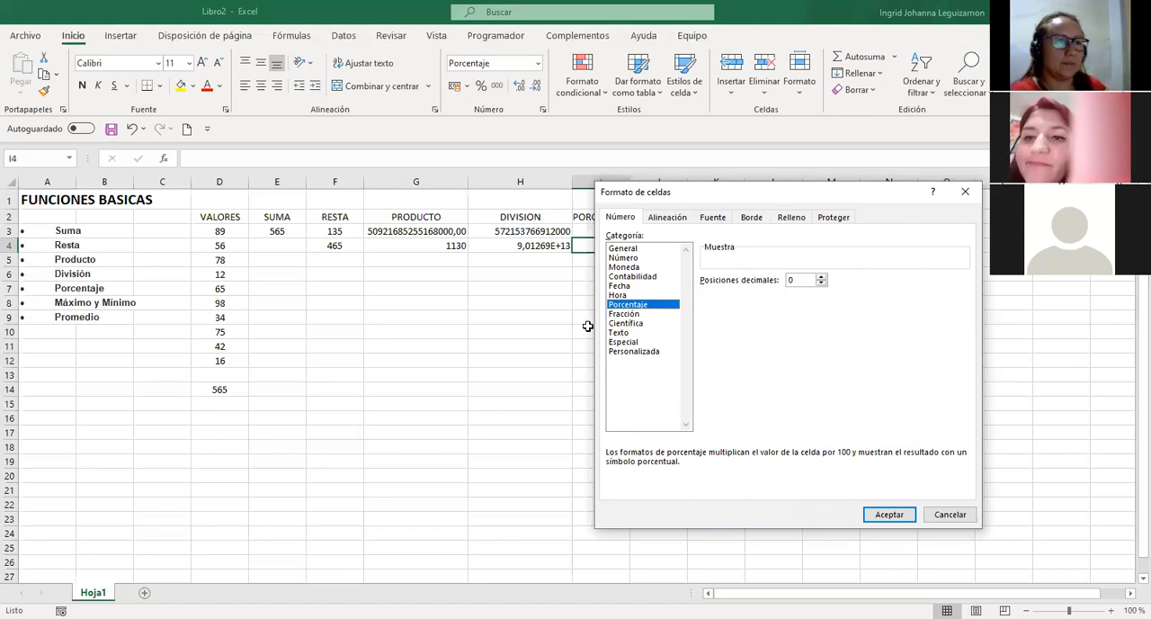
{"action": "key", "text": "Escape"}
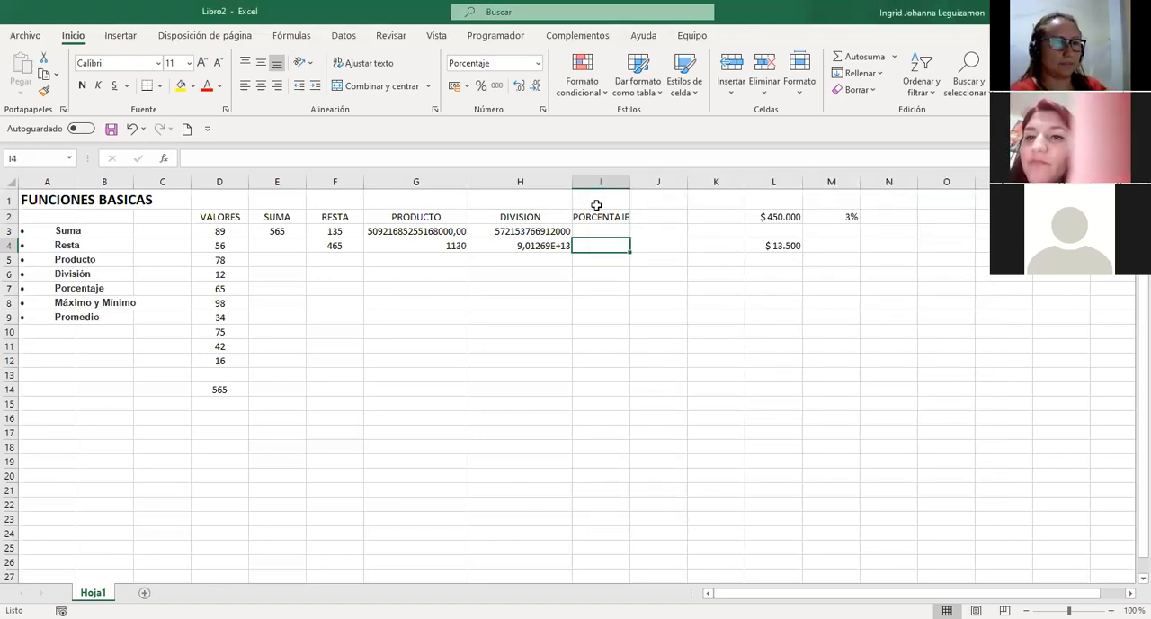
Check the percentage number format of the rate in M2.
{"action": "left_click", "coordinate": [822, 216]}
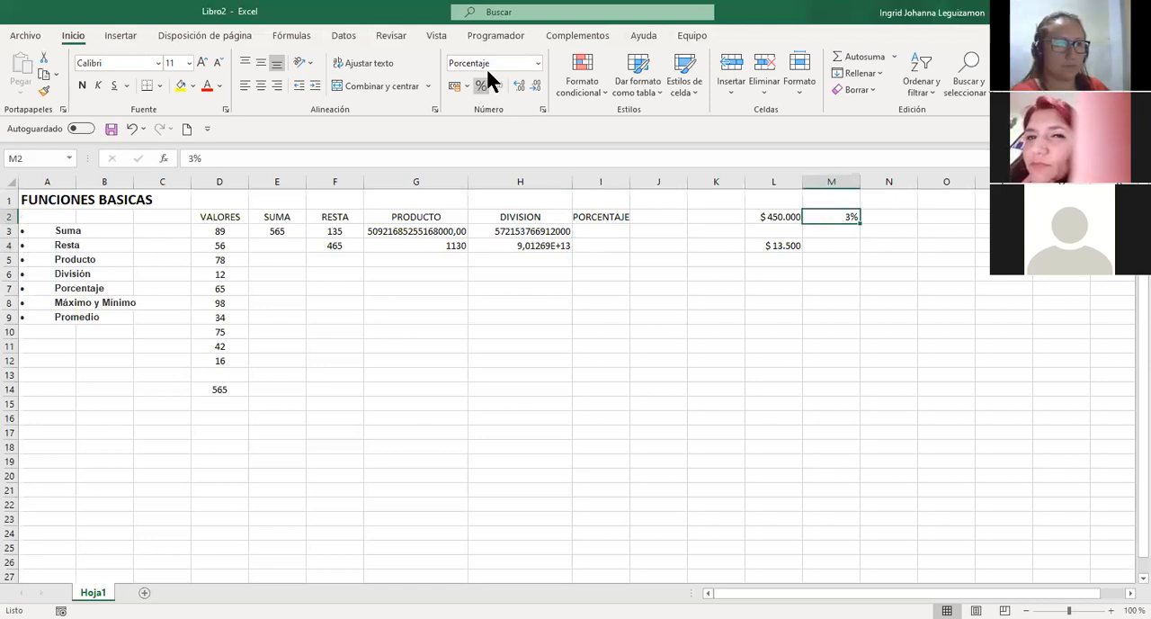
{"action": "left_click", "coordinate": [487, 67]}
{"action": "left_click", "coordinate": [482, 87]}
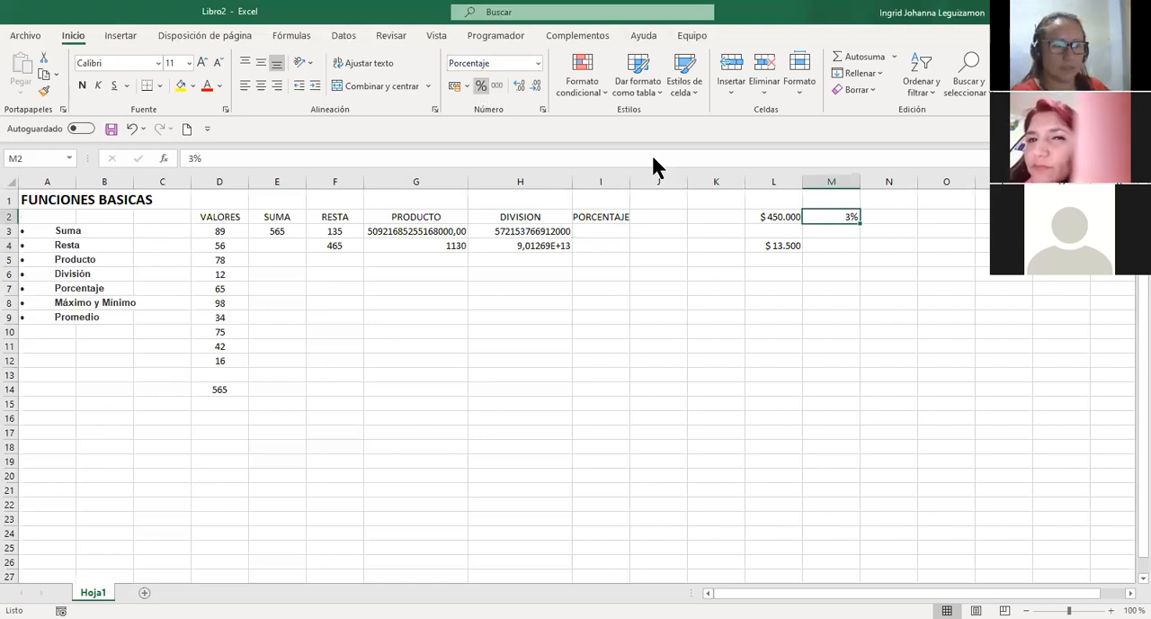
Set the number format of I4 to Número and review its options in the cell format dialog.
{"action": "left_click", "coordinate": [598, 243]}
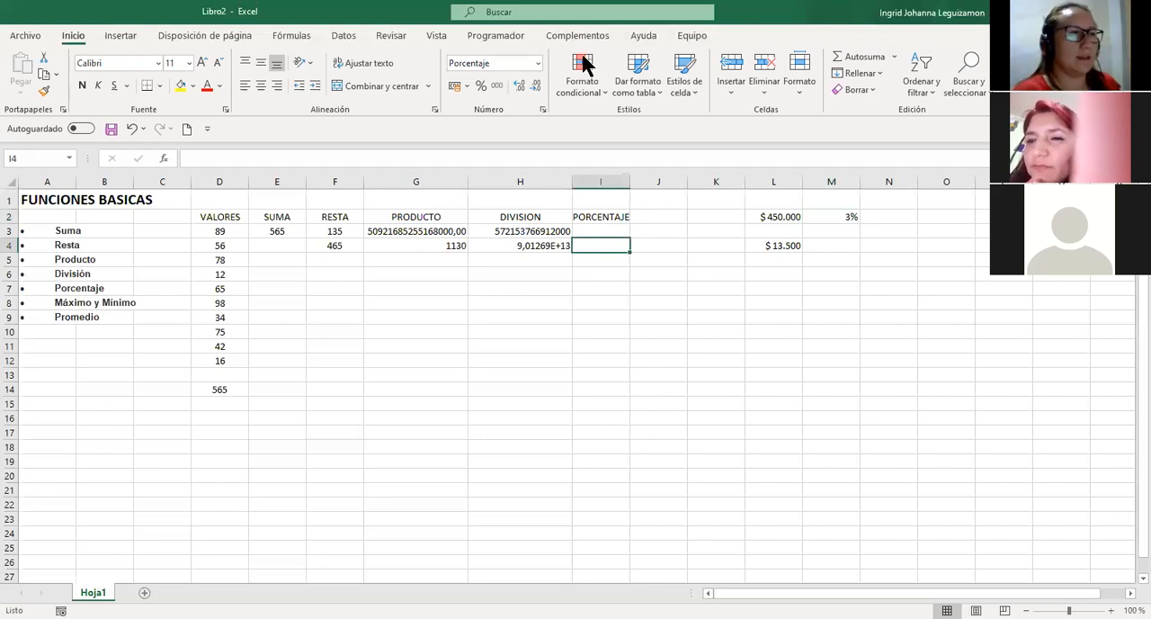
{"action": "left_click", "coordinate": [511, 125]}
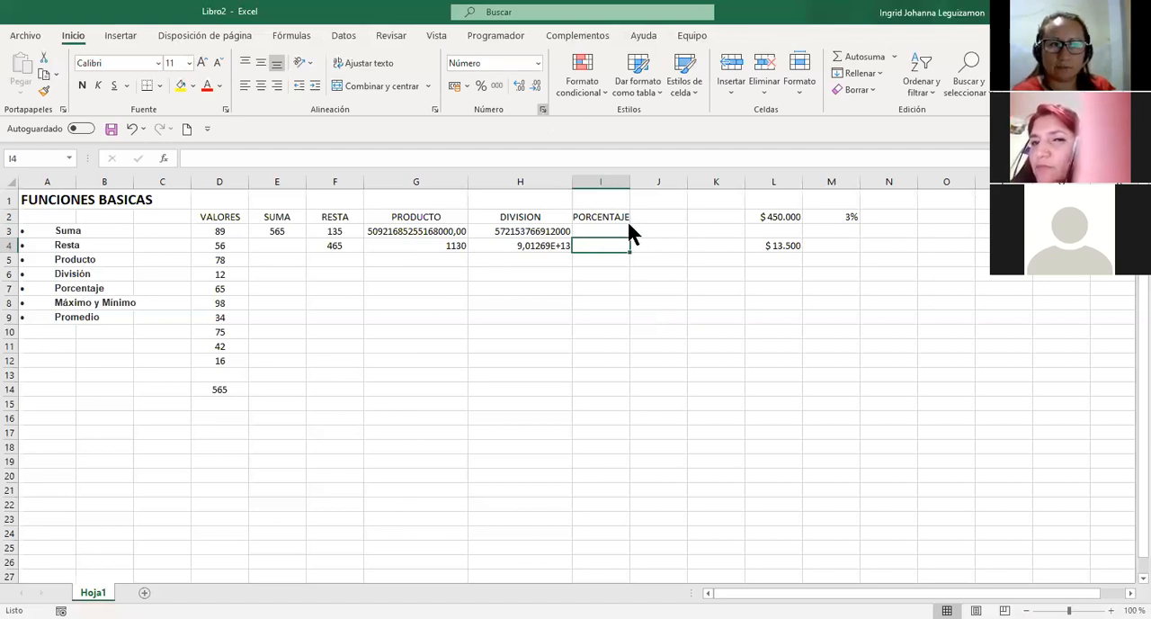
{"action": "key", "text": "ctrl+1"}
{"action": "left_click_drag", "start_coordinate": [778, 193], "coordinate": [414, 187]}
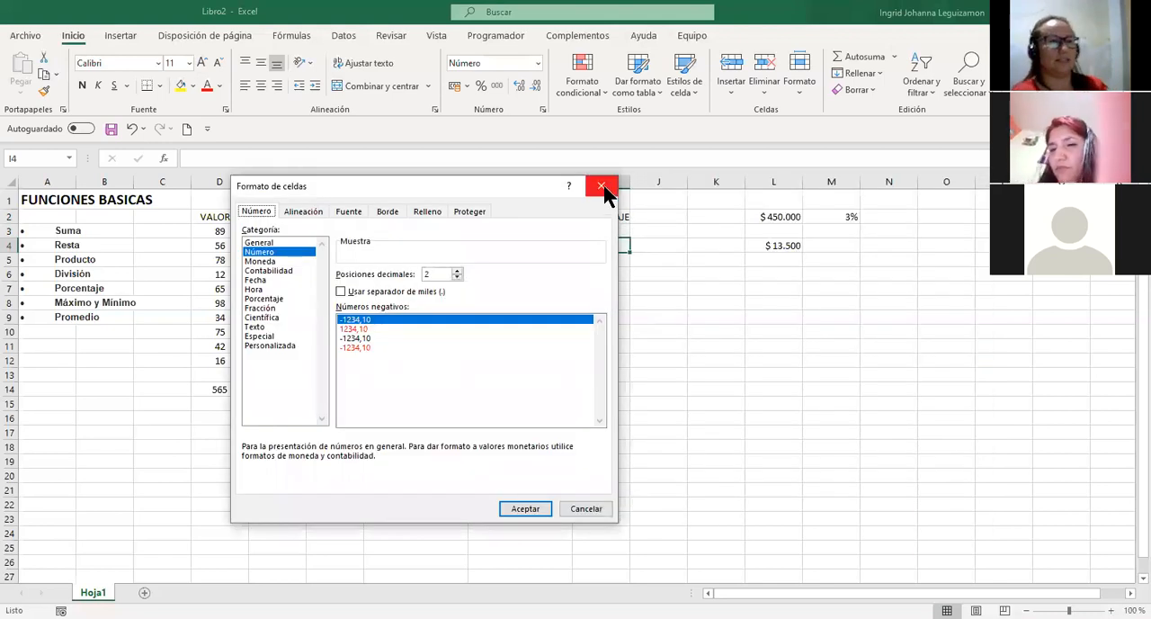
{"action": "left_click", "coordinate": [602, 187]}
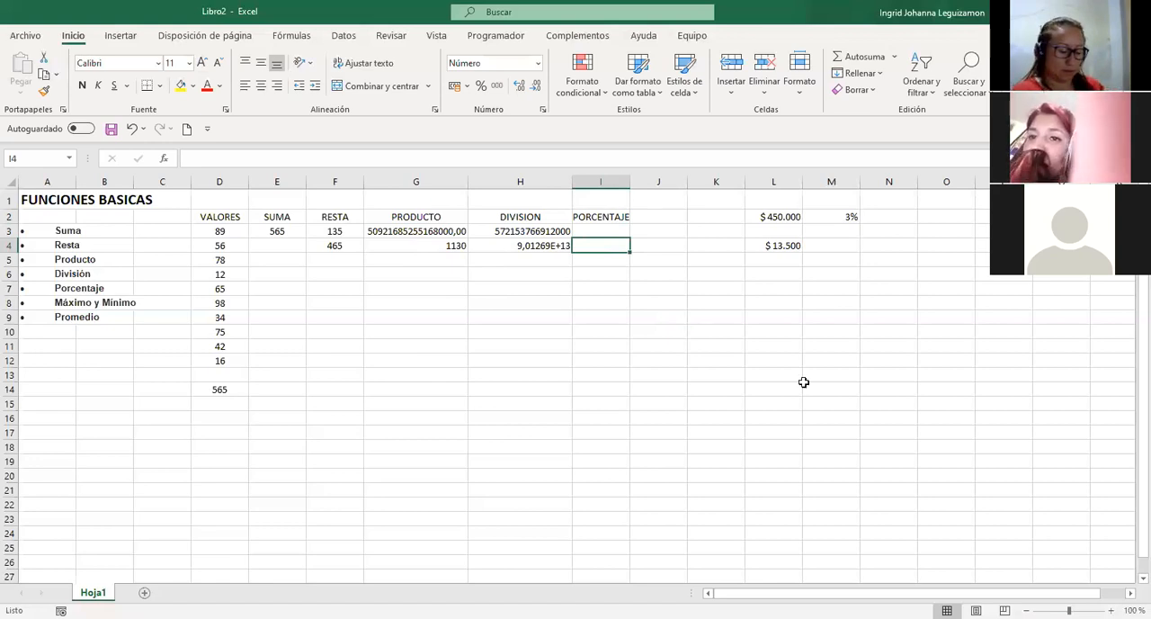
Enter the formula =L2*M2 in I4 to multiply the amount by its percentage rate.
{"action": "type", "text": "?"}
{"action": "key", "text": "BackSpace"}
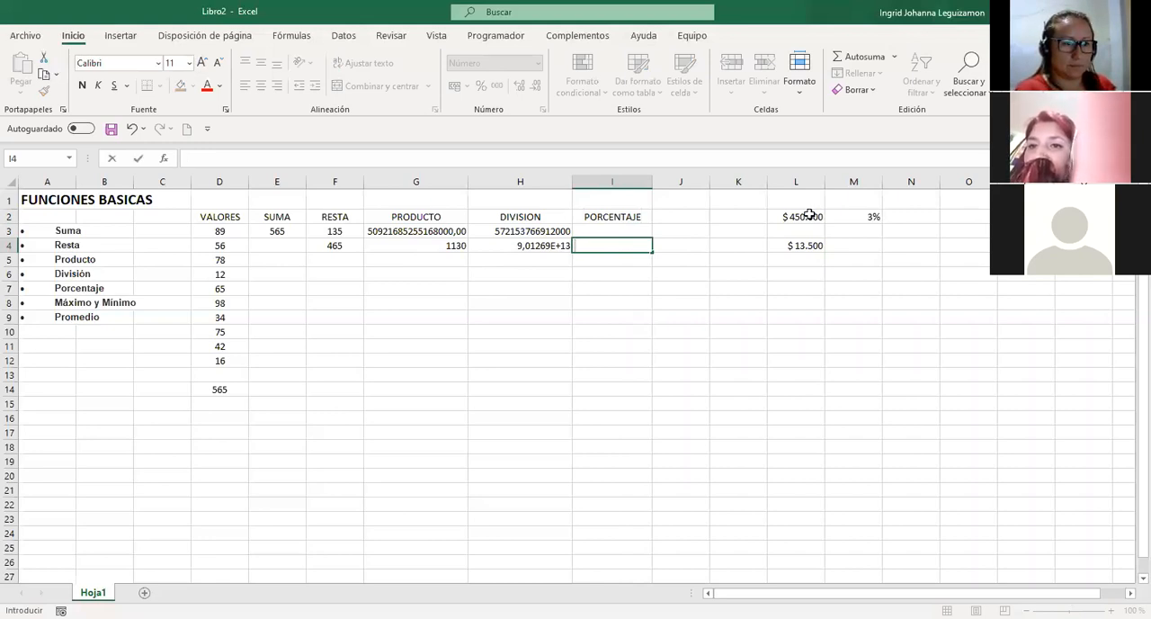
{"action": "type", "text": "="}
{"action": "left_click", "coordinate": [809, 215]}
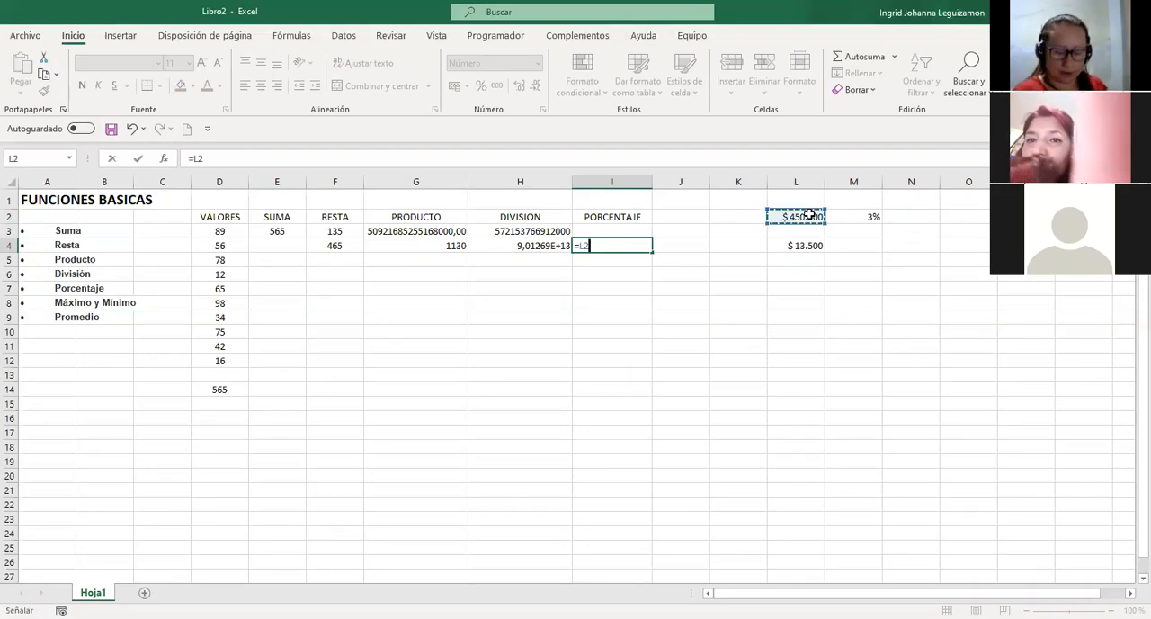
{"action": "type", "text": "*"}
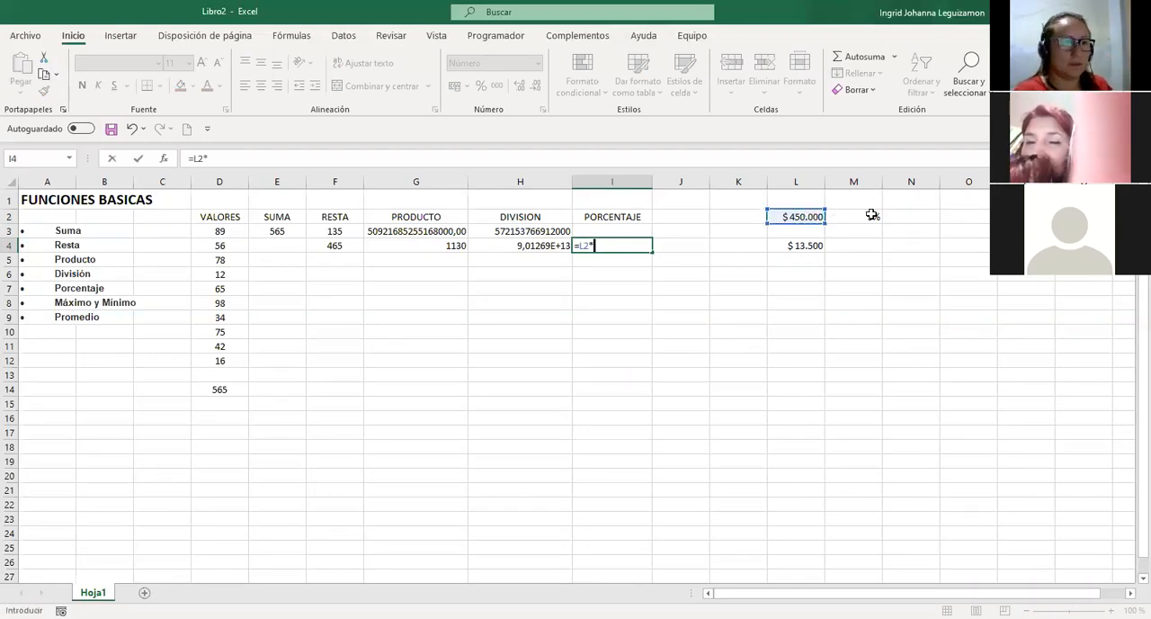
{"action": "left_click", "coordinate": [871, 214]}
{"action": "key", "text": "Return"}
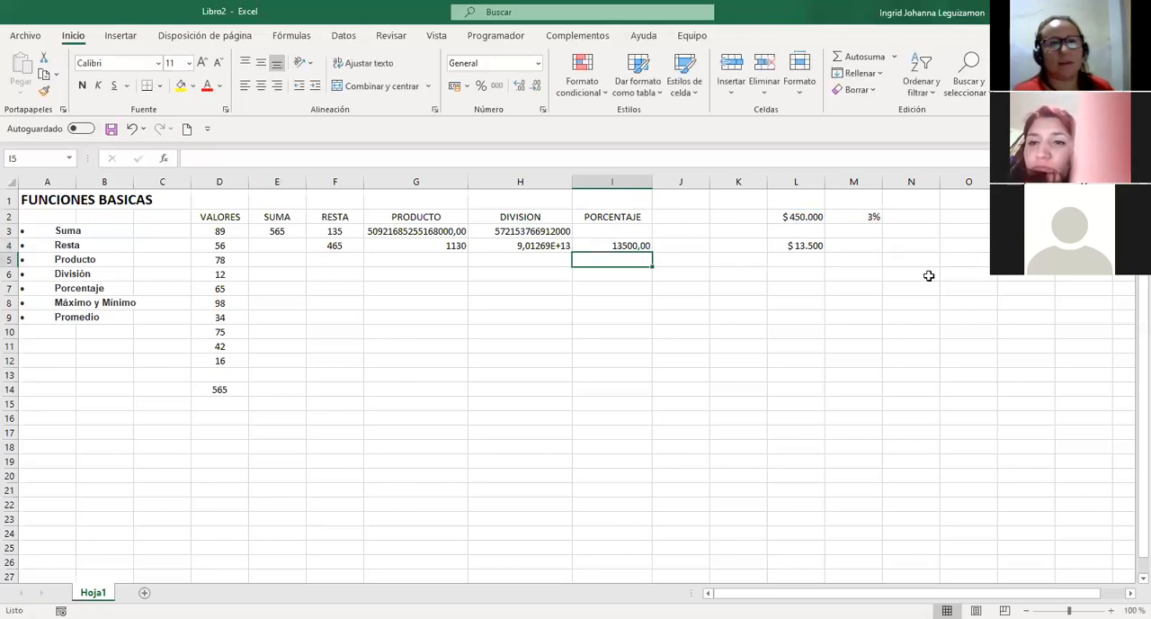
Change the percentage rate in M2 to 15% and check the recalculated amount in I4.
{"action": "key", "text": "Up"}
{"action": "left_click", "coordinate": [860, 217]}
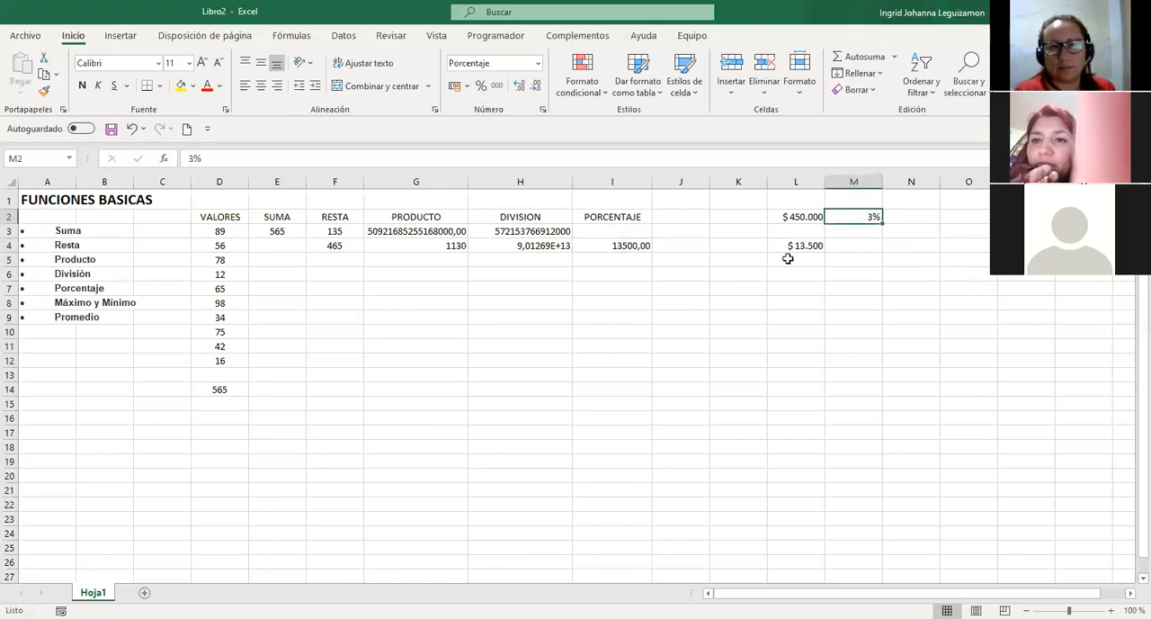
{"action": "left_click", "coordinate": [629, 246]}
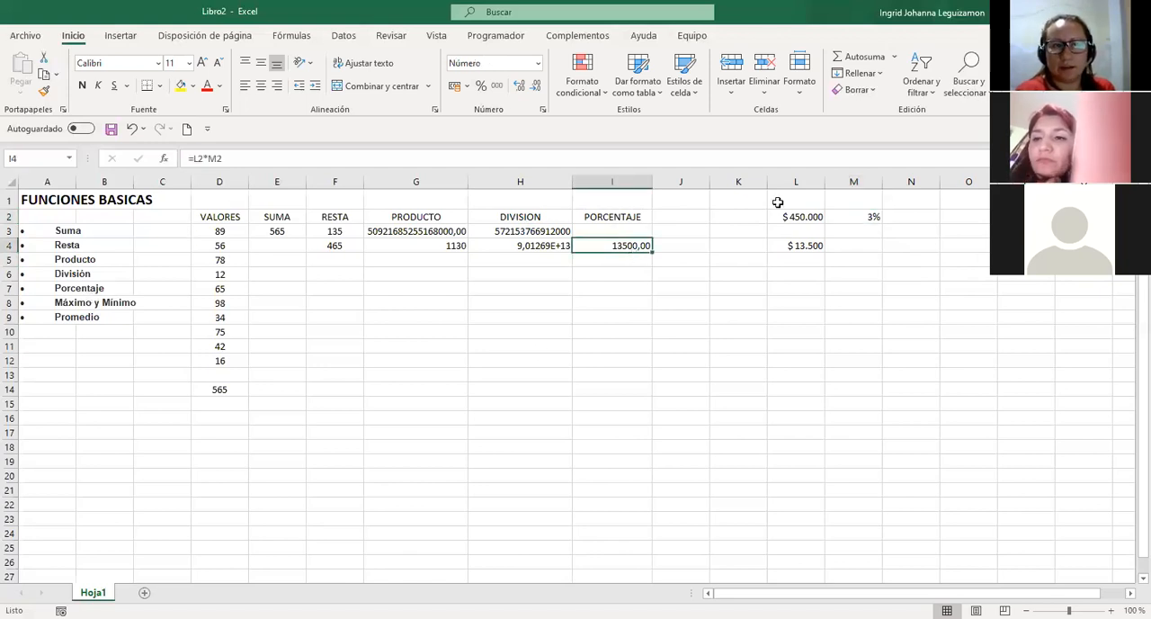
{"action": "left_click", "coordinate": [864, 218]}
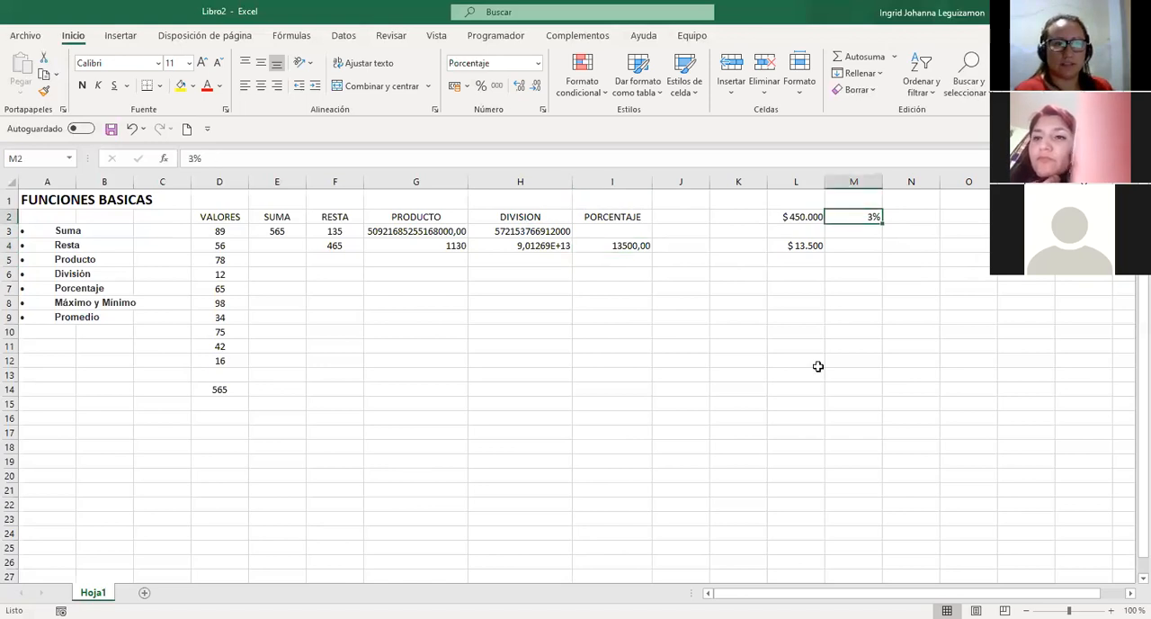
{"action": "type", "text": "15"}
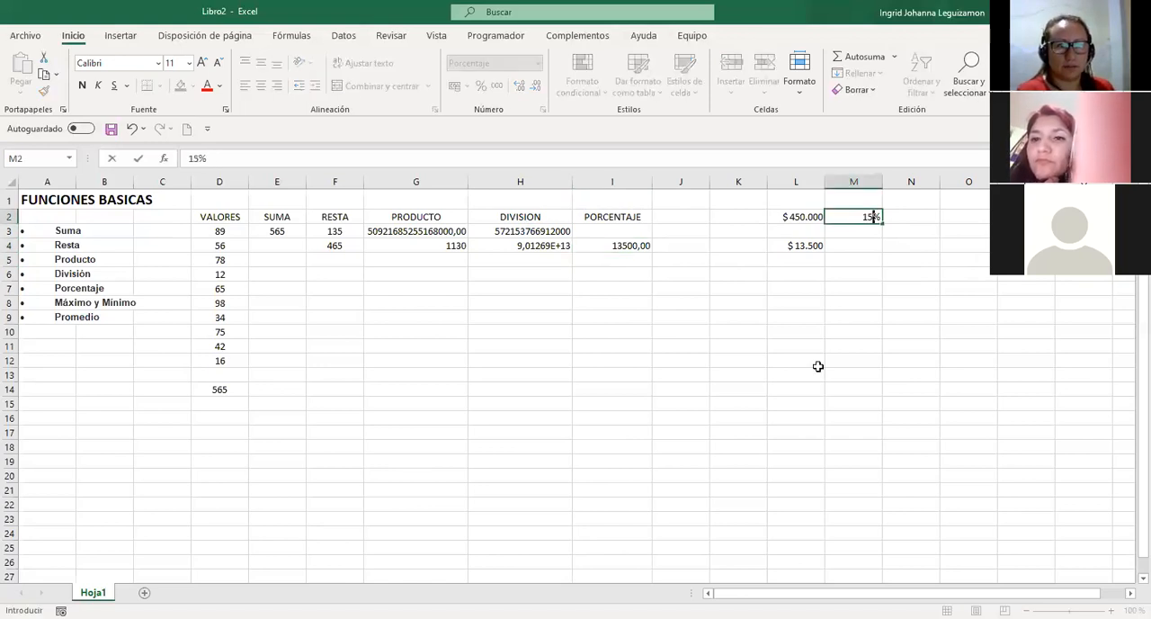
{"action": "key", "text": "Return"}
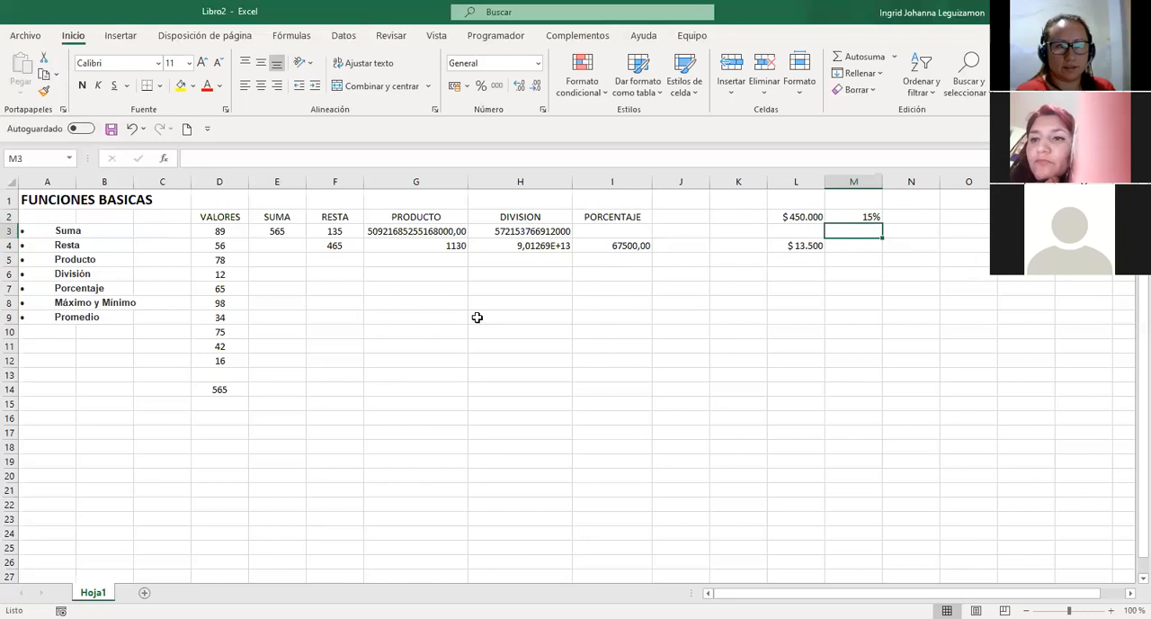
{"action": "left_click", "coordinate": [624, 245]}
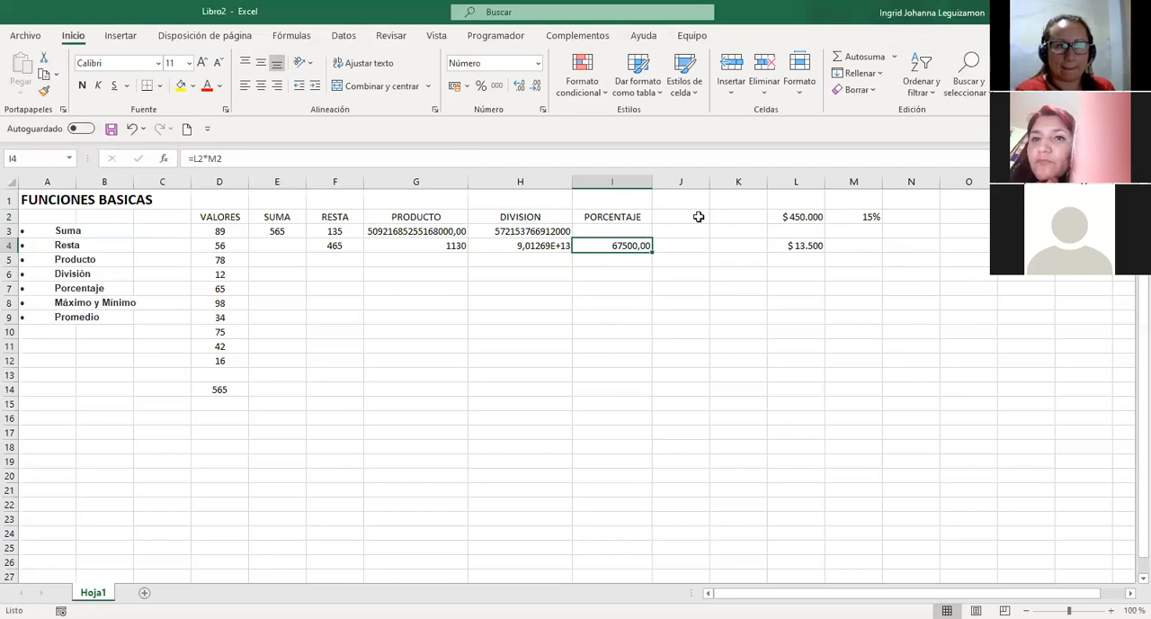
{"action": "key", "text": "Right"}
{"action": "key", "text": "Up"}
{"action": "key", "text": "Up"}
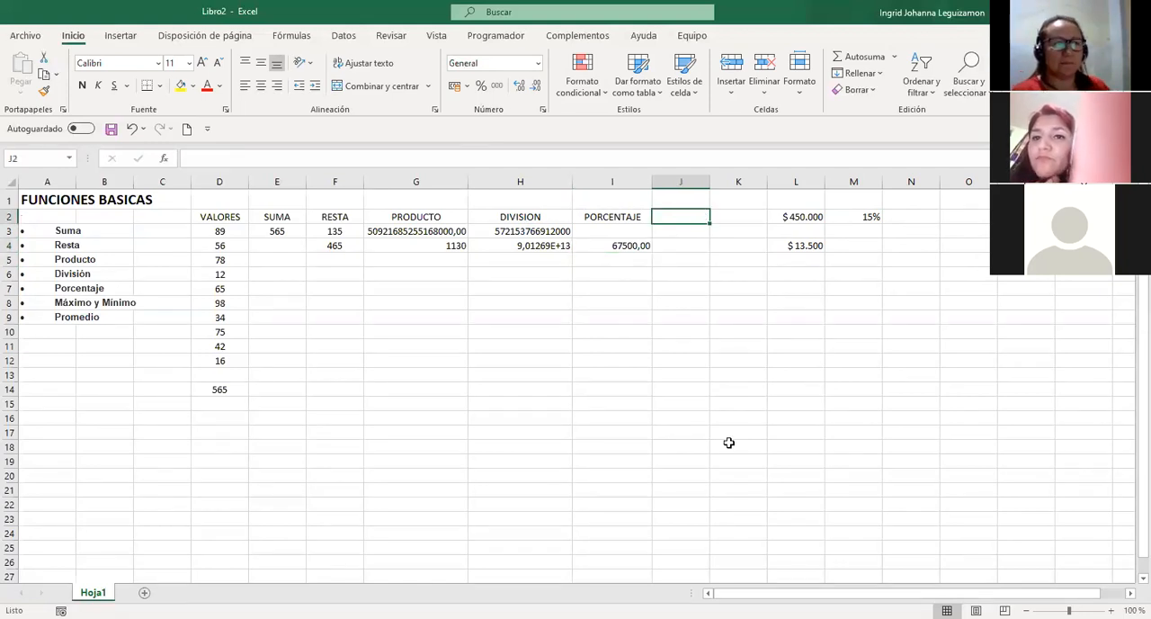
{"action": "left_click", "coordinate": [864, 218]}
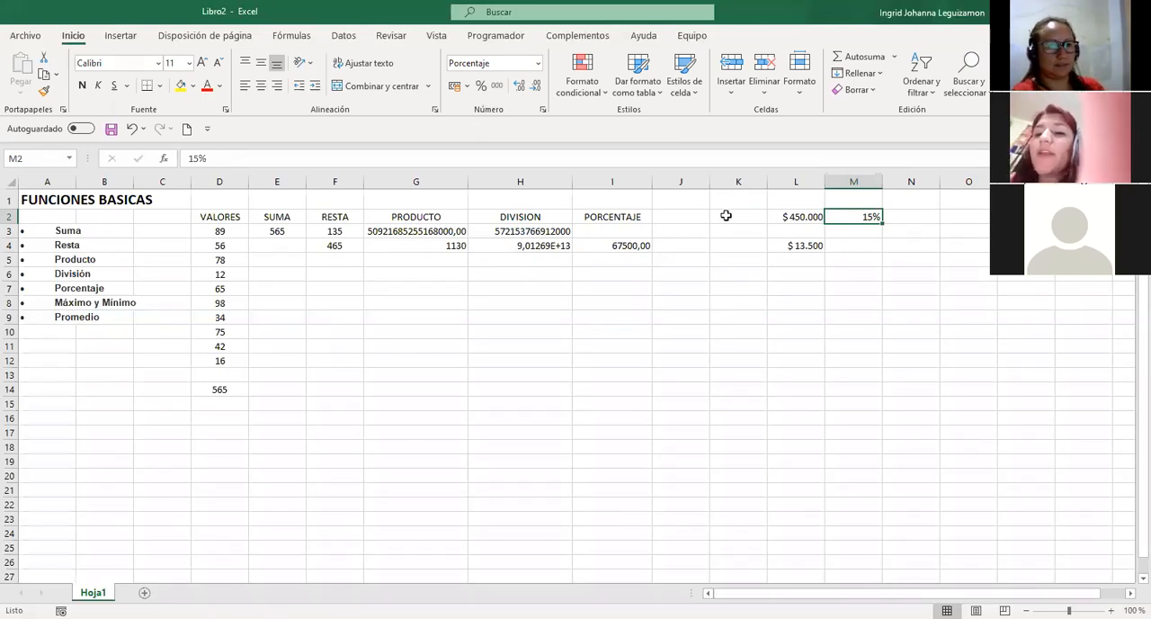
{"action": "left_click", "coordinate": [611, 246]}
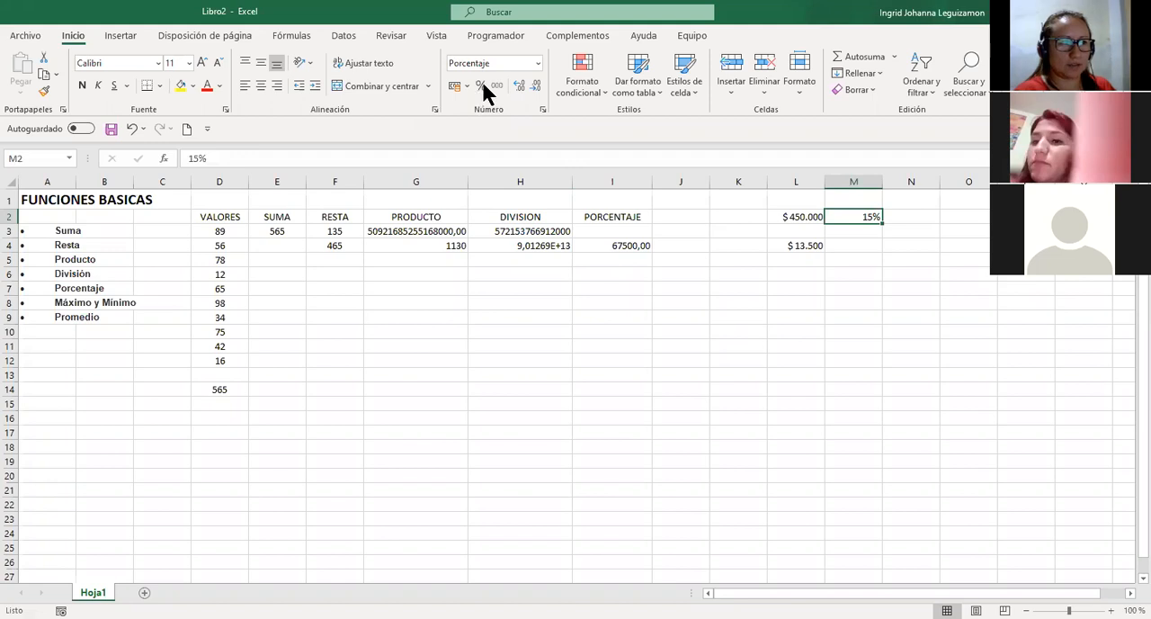
Re-enter the percentage formula in I4 starting with a plus sign, as +L2*M2, and review how it is stored.
{"action": "left_click", "coordinate": [632, 249]}
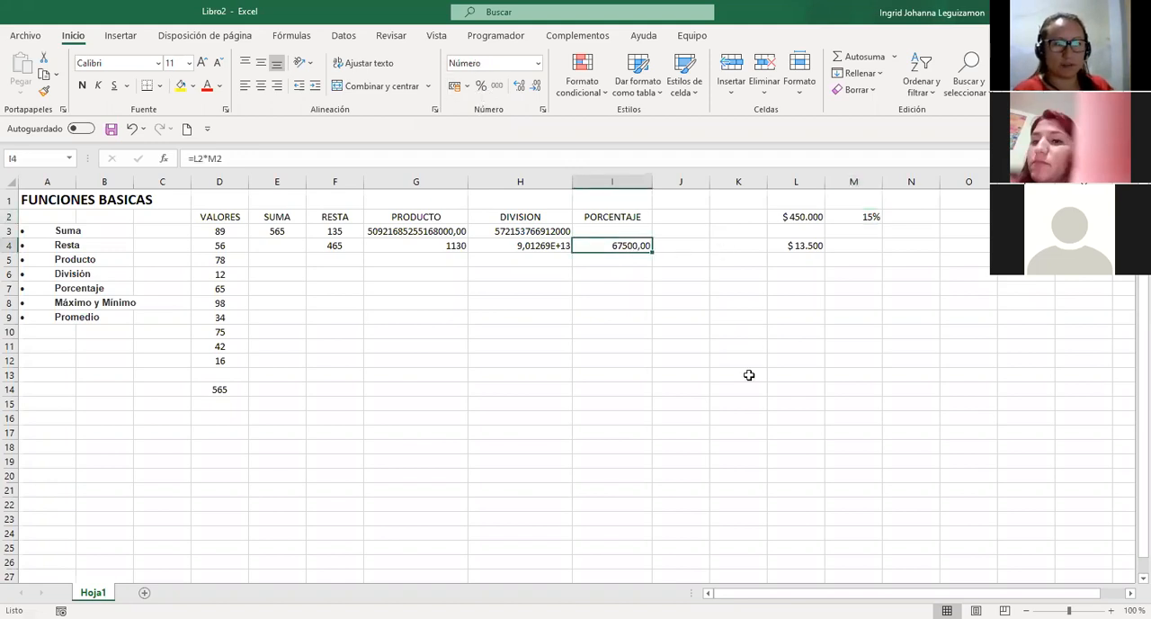
{"action": "type", "text": "+"}
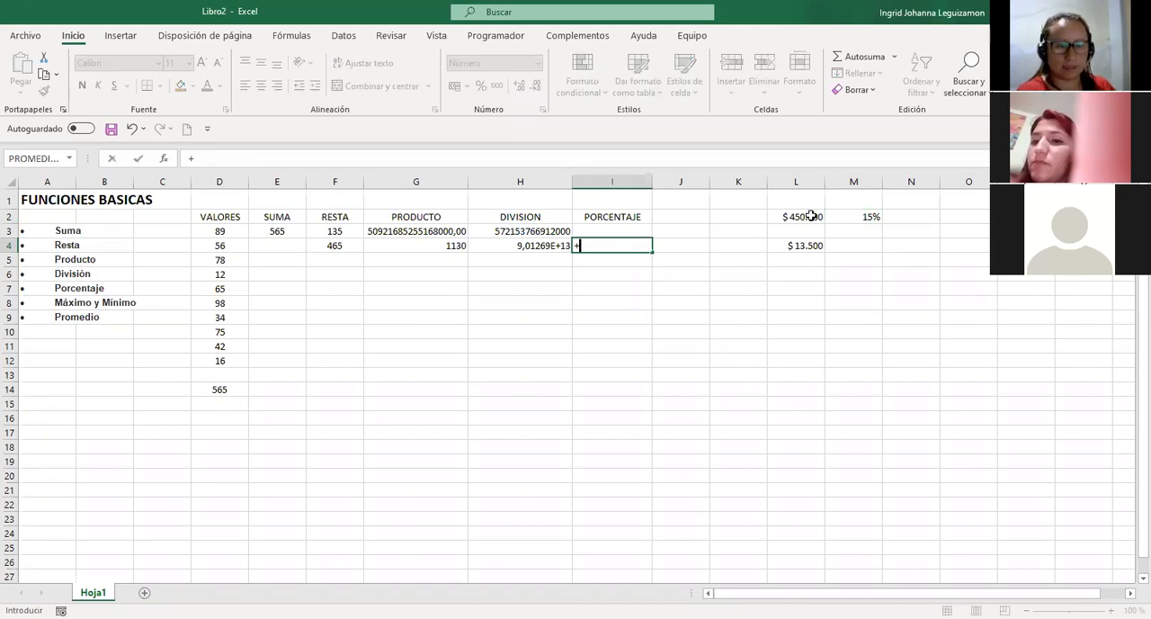
{"action": "left_click", "coordinate": [811, 216]}
{"action": "type", "text": "*"}
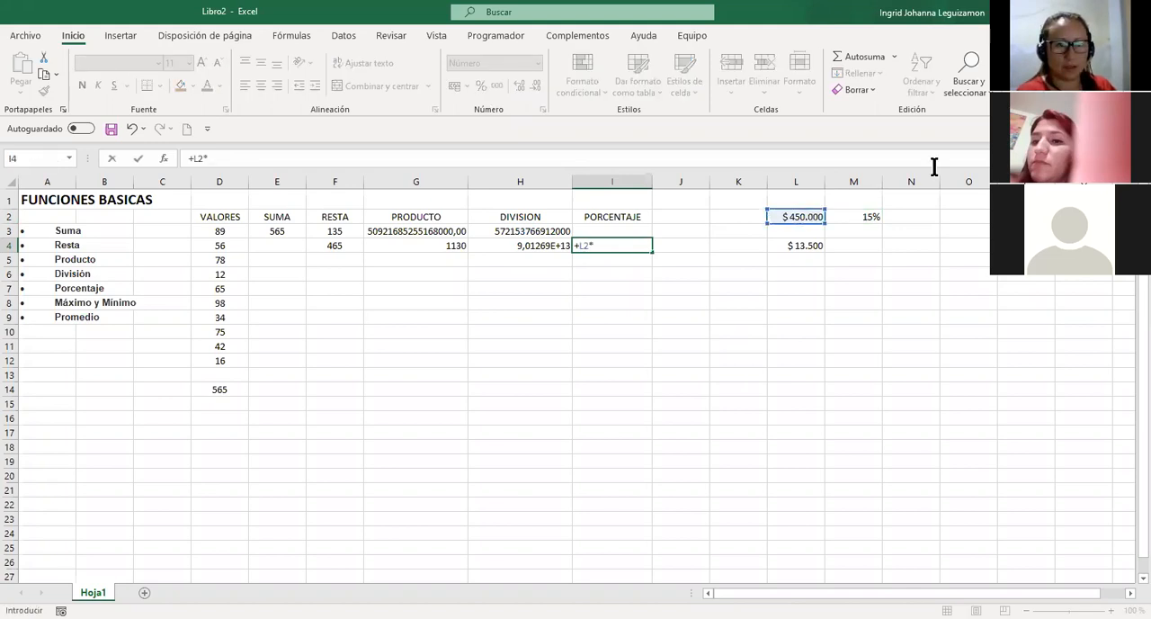
{"action": "left_click", "coordinate": [854, 214]}
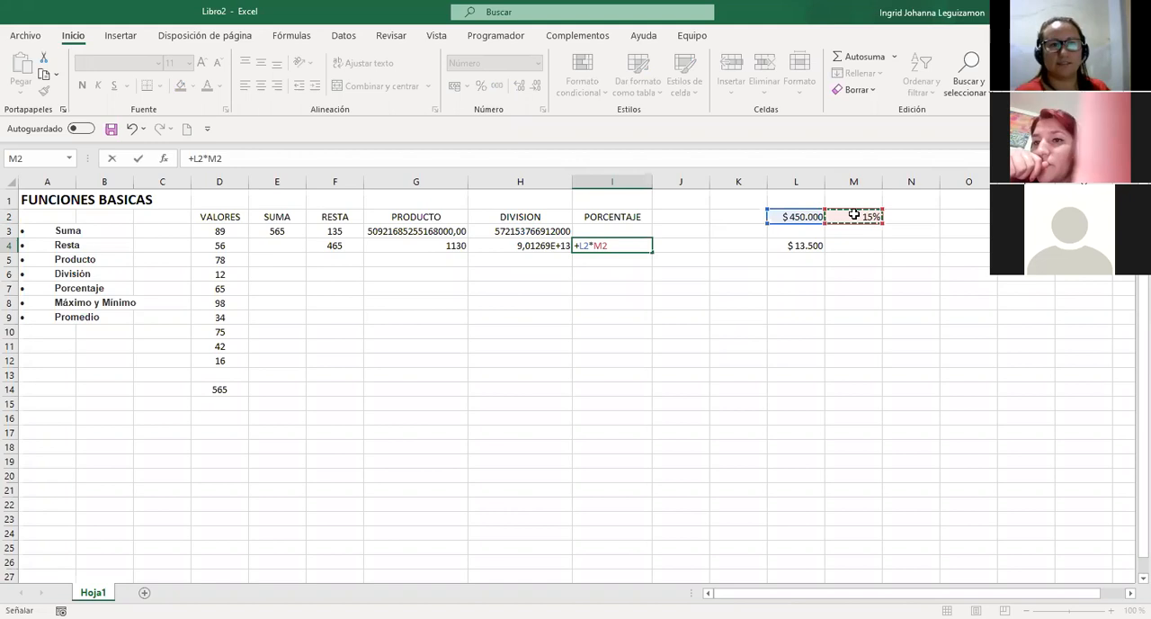
{"action": "key", "text": "Return"}
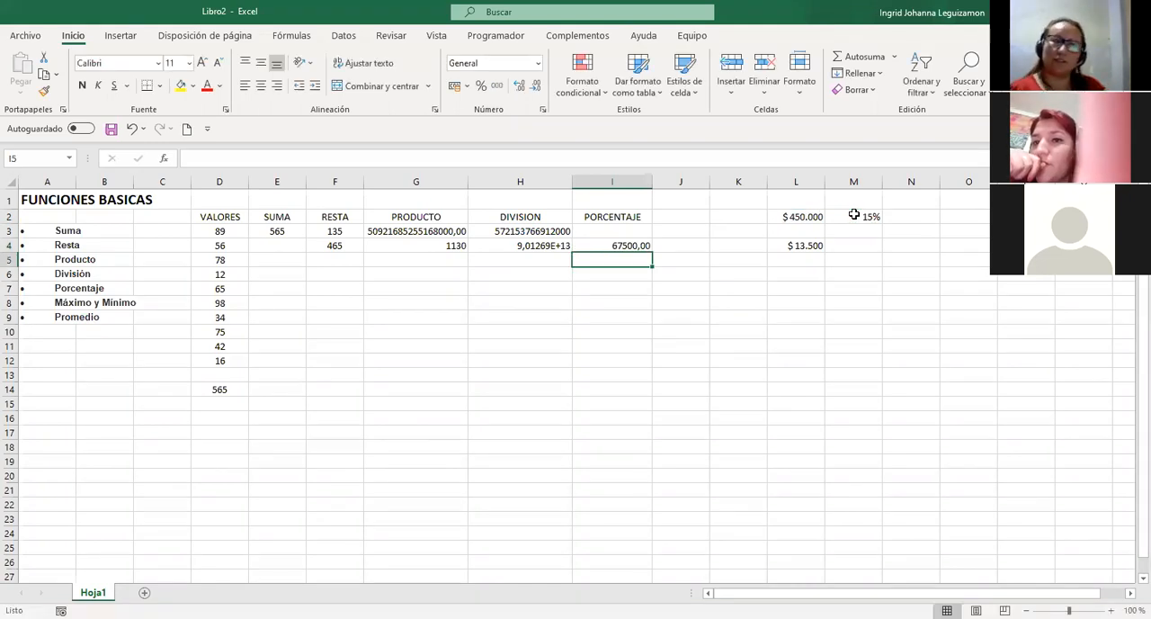
{"action": "key", "text": "Up"}
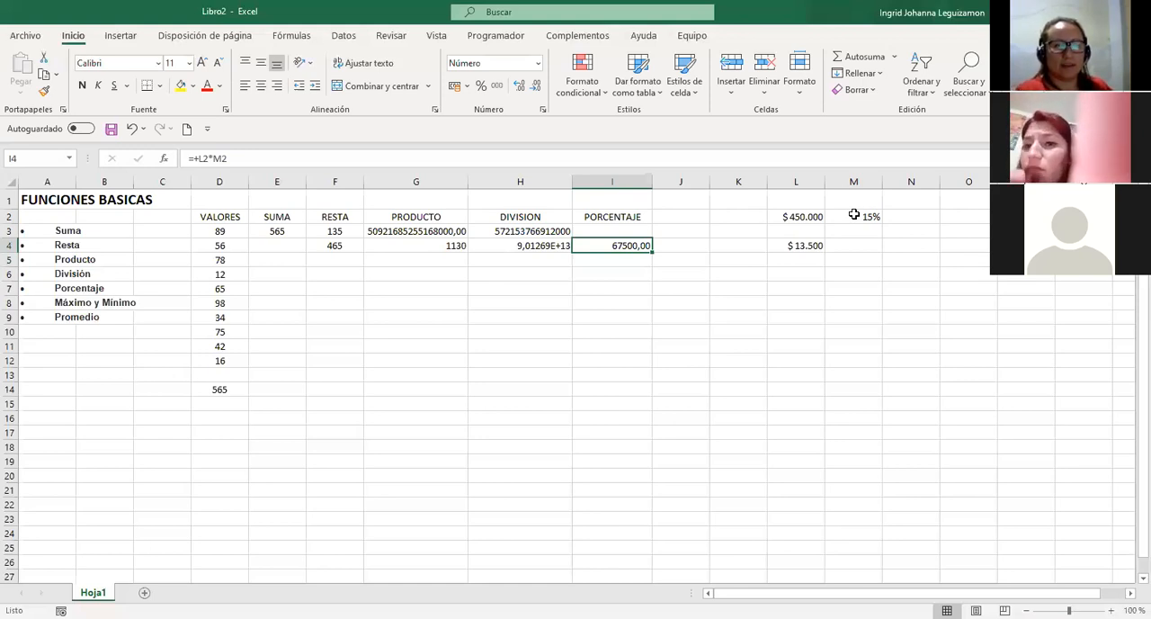
{"action": "double_click", "coordinate": [581, 248]}
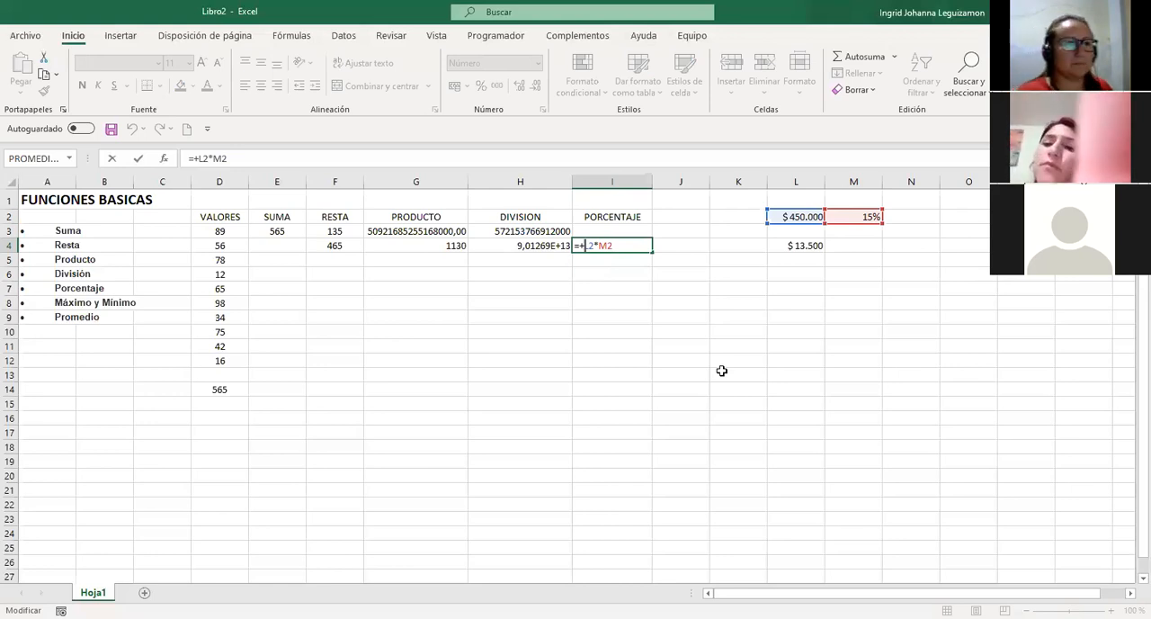
{"action": "key", "text": "Return"}
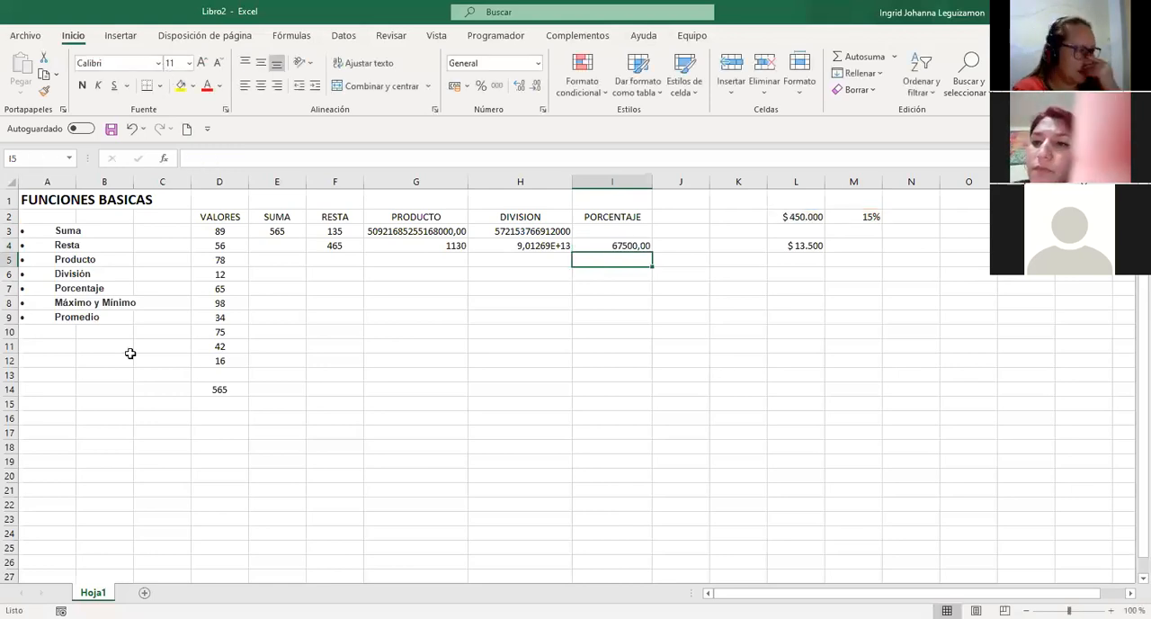
Add the column header MAXIMO in J2.
{"action": "left_click", "coordinate": [62, 304]}
{"action": "left_click", "coordinate": [62, 304]}
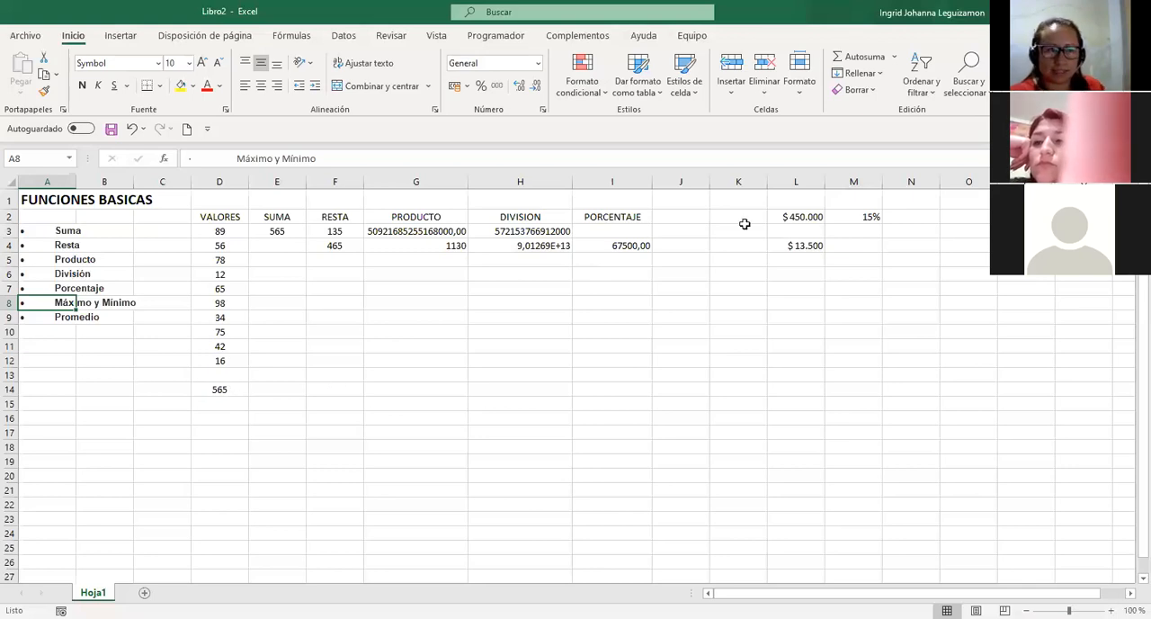
{"action": "left_click", "coordinate": [673, 212]}
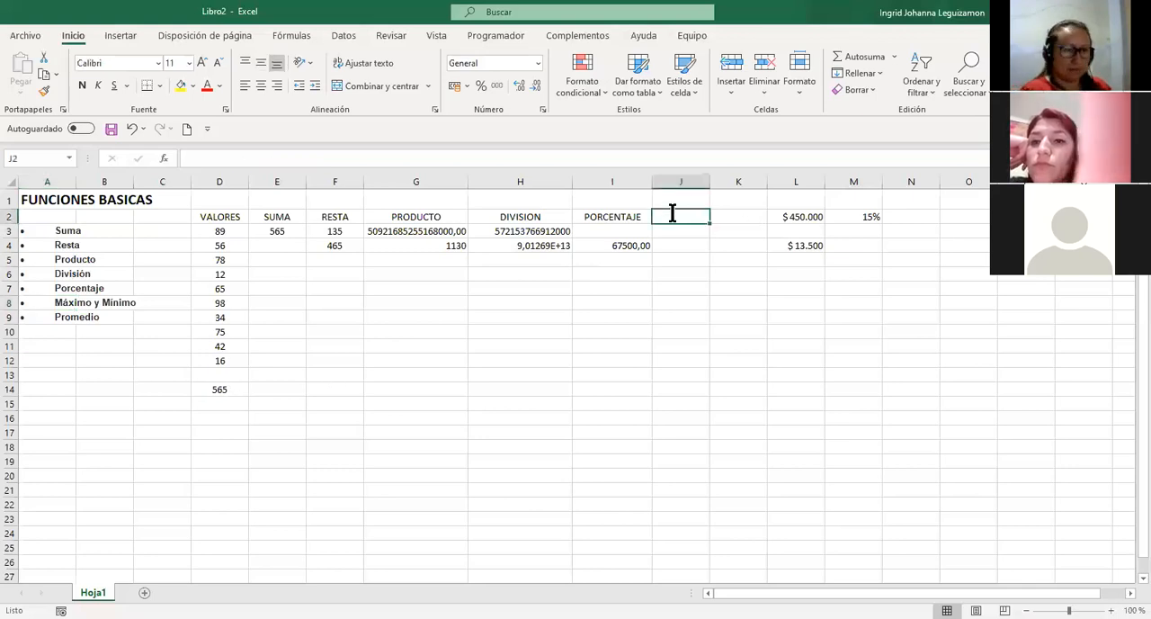
{"action": "type", "text": "MAXIMO"}
{"action": "key", "text": "Return"}
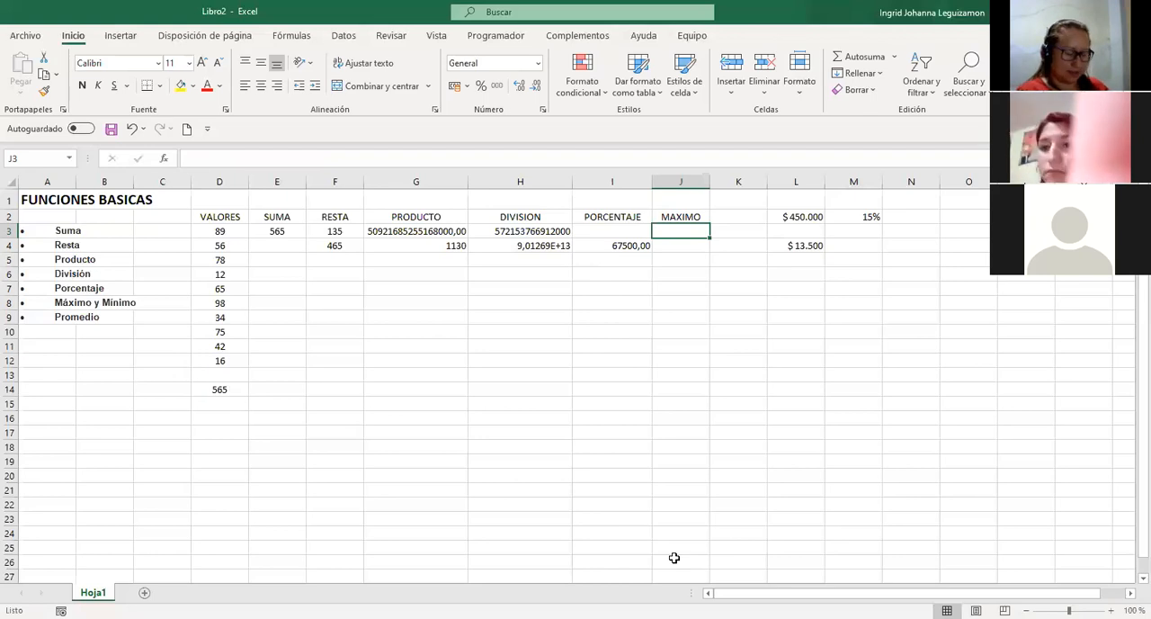
Enter =MAX(D3:D12) in J3 to find the highest of the listed values and centre the cell.
{"action": "type", "text": "="}
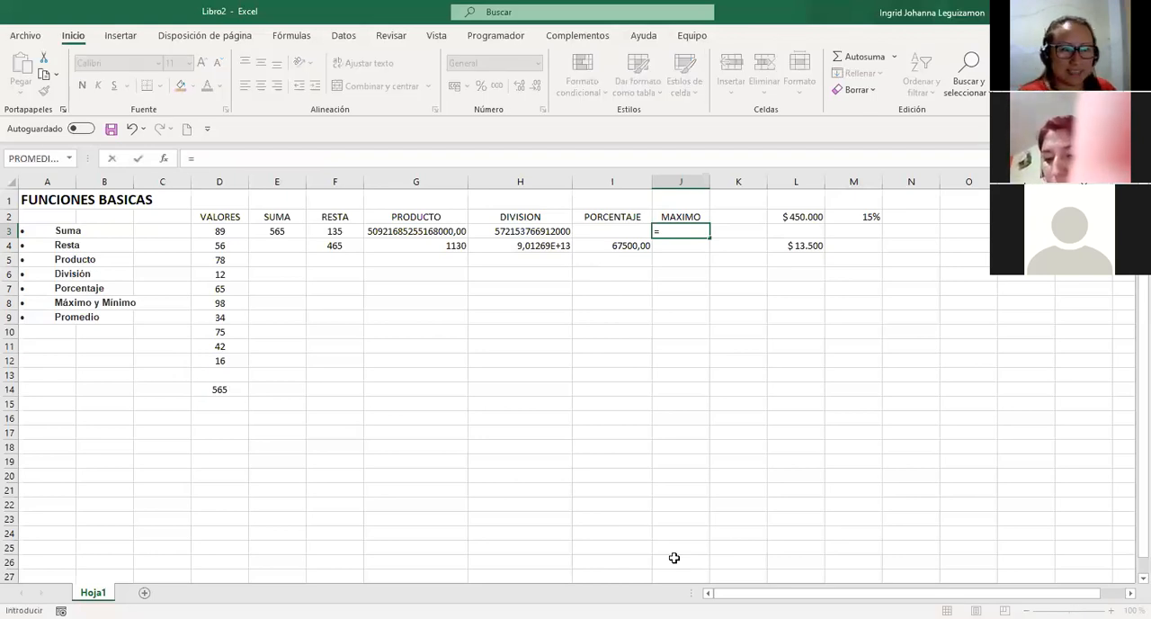
{"action": "type", "text": "MA"}
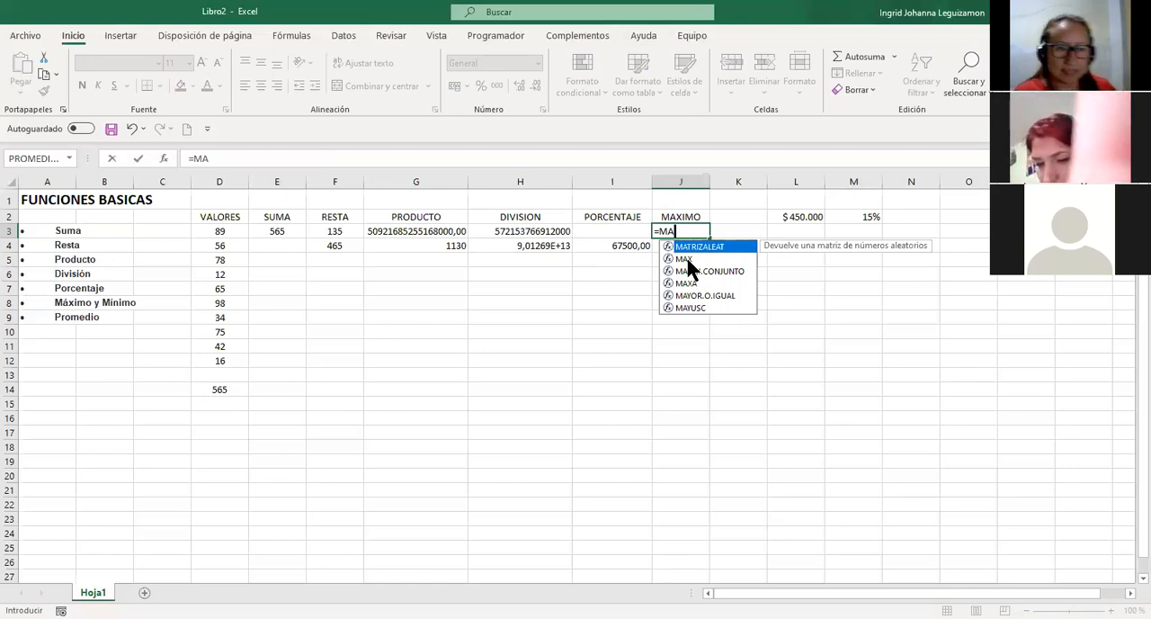
{"action": "left_click", "coordinate": [687, 260]}
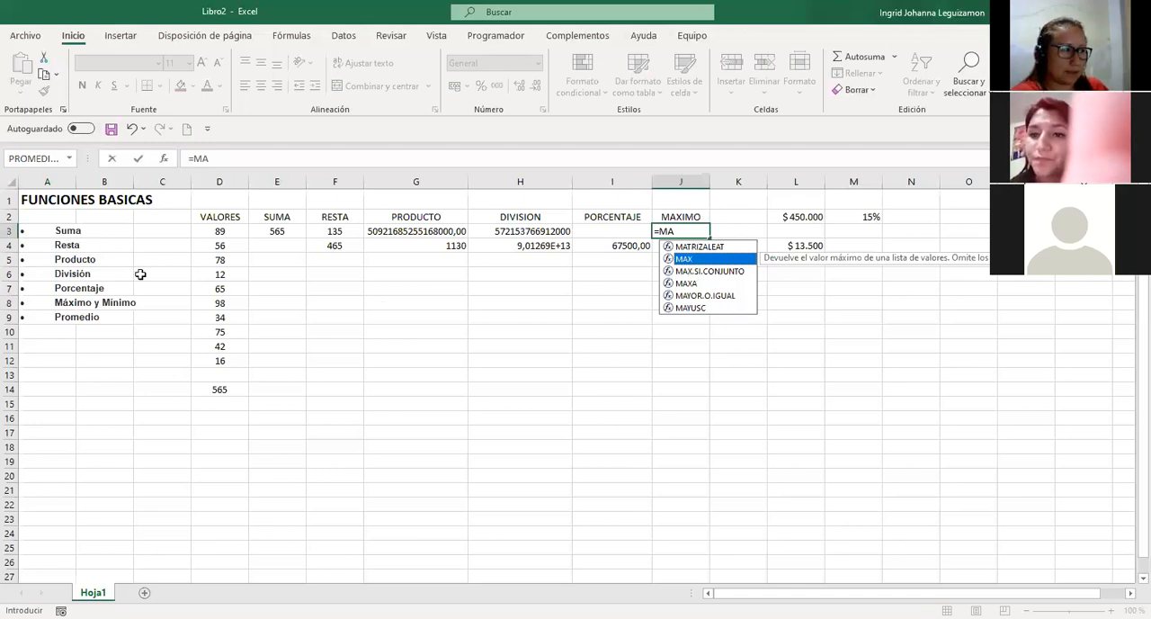
{"action": "key", "text": "Tab"}
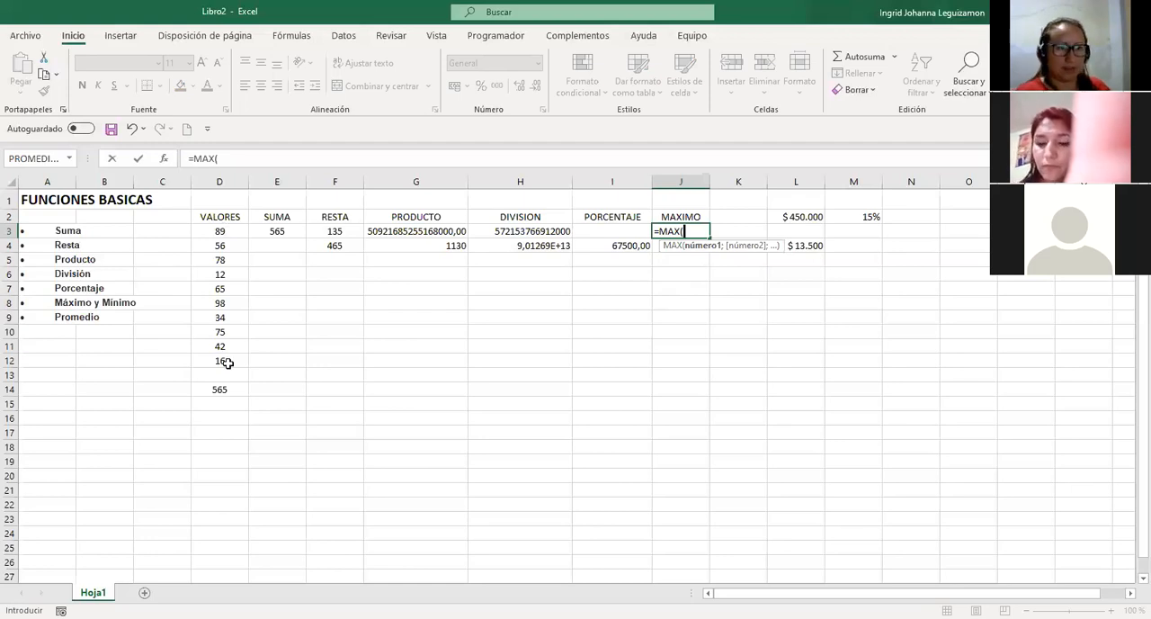
{"action": "left_click_drag", "start_coordinate": [225, 231], "coordinate": [229, 364]}
{"action": "key", "text": "Return"}
{"action": "key", "text": "Up"}
{"action": "left_click", "coordinate": [262, 88]}
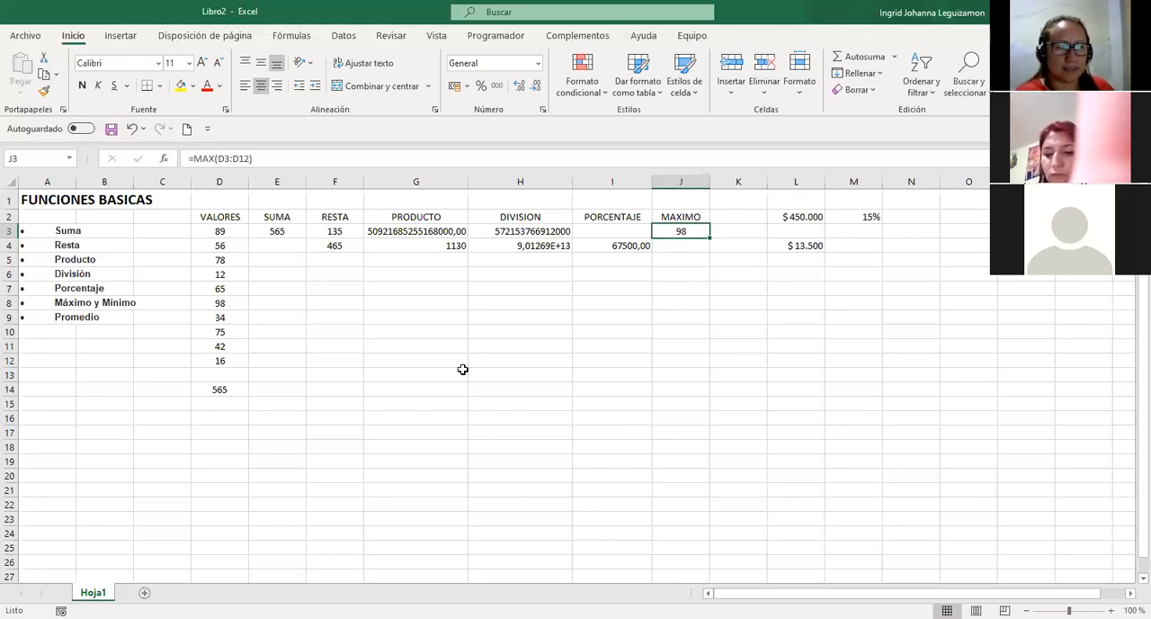
Add the column header MINIMO in K2.
{"action": "left_click", "coordinate": [751, 216]}
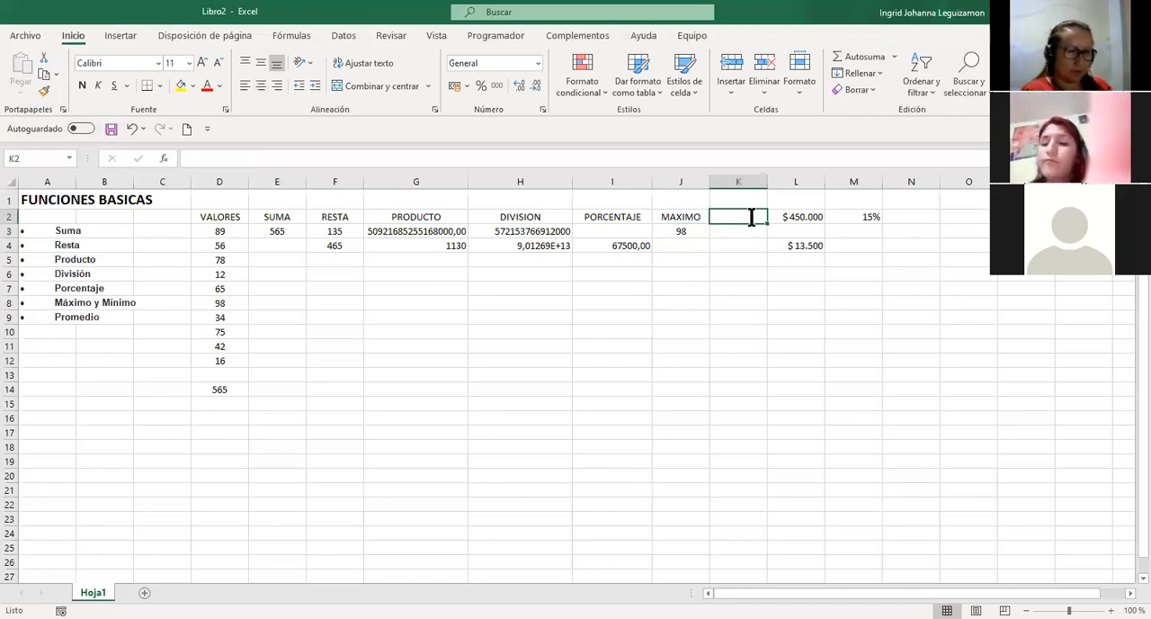
{"action": "type", "text": "MINIMO"}
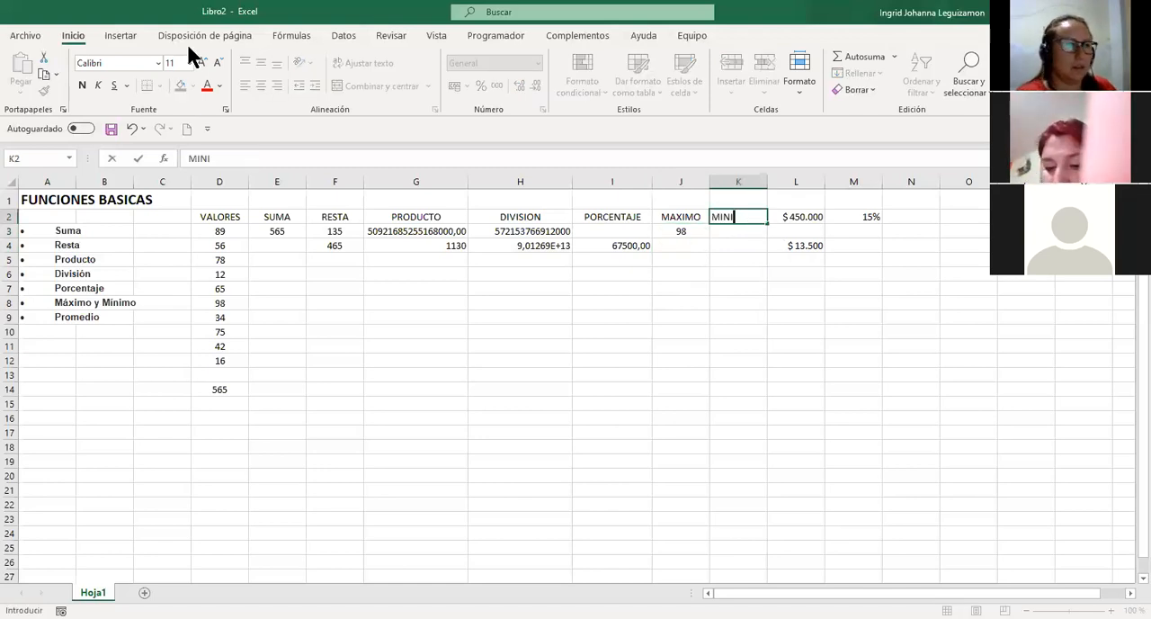
{"action": "key", "text": "Return"}
Centre K3 and enter a MIN formula there to find the lowest of the values in column D.
{"action": "left_click", "coordinate": [263, 86]}
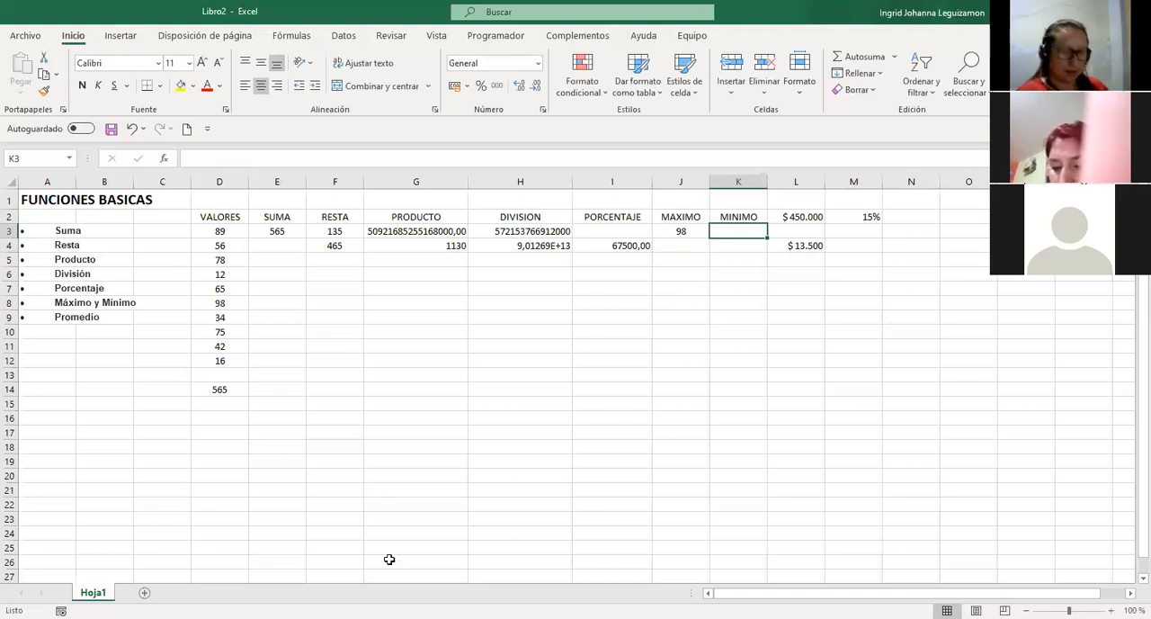
{"action": "type", "text": "="}
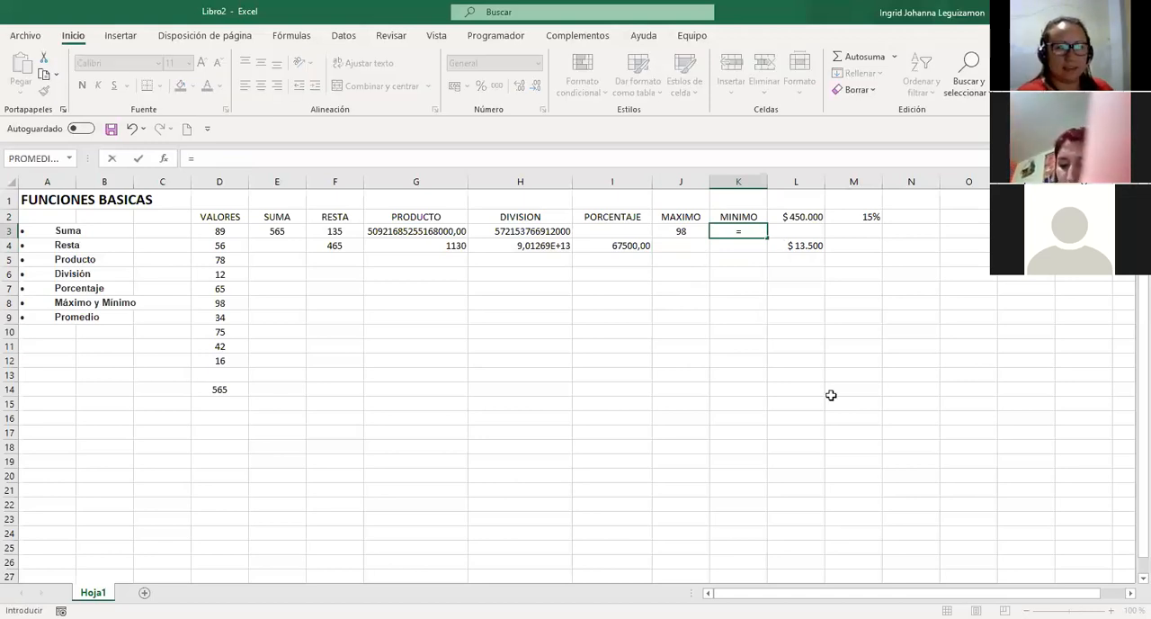
{"action": "type", "text": "MIN"}
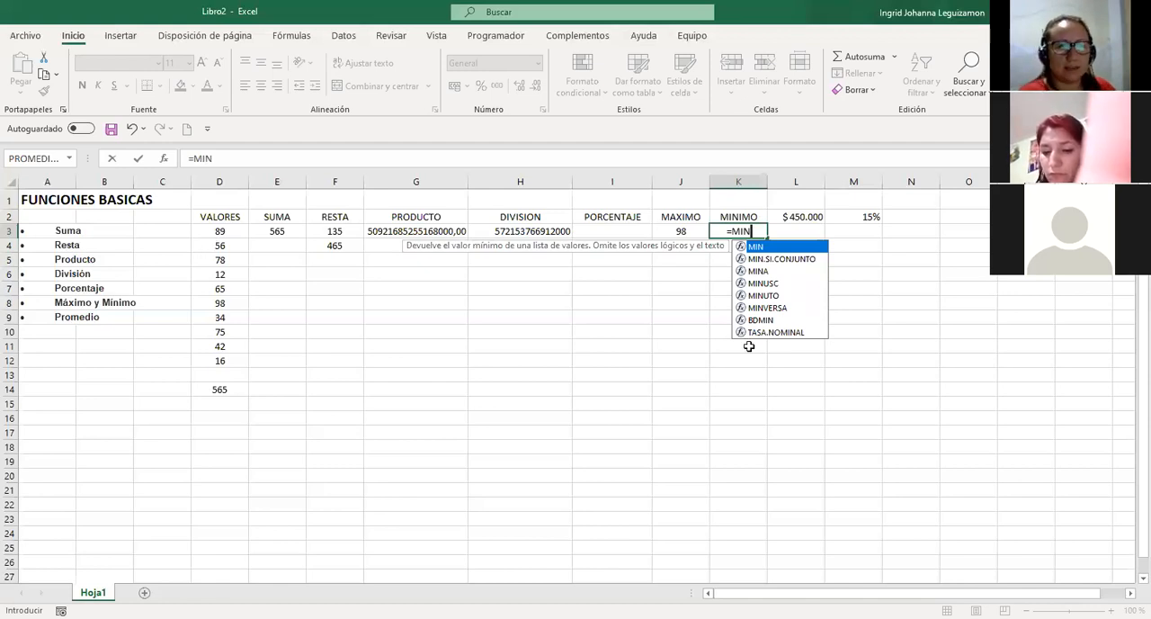
{"action": "key", "text": "Return"}
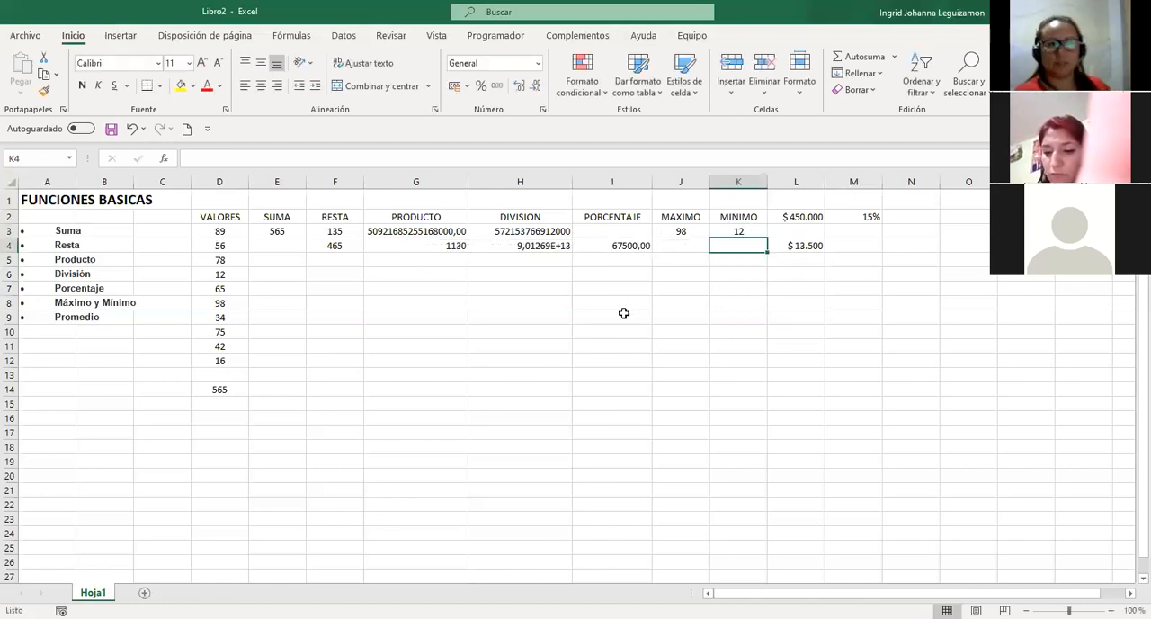
Insert a blank column after MINIMO and add the header PROMEDIO in L2.
{"action": "key", "text": "Up"}
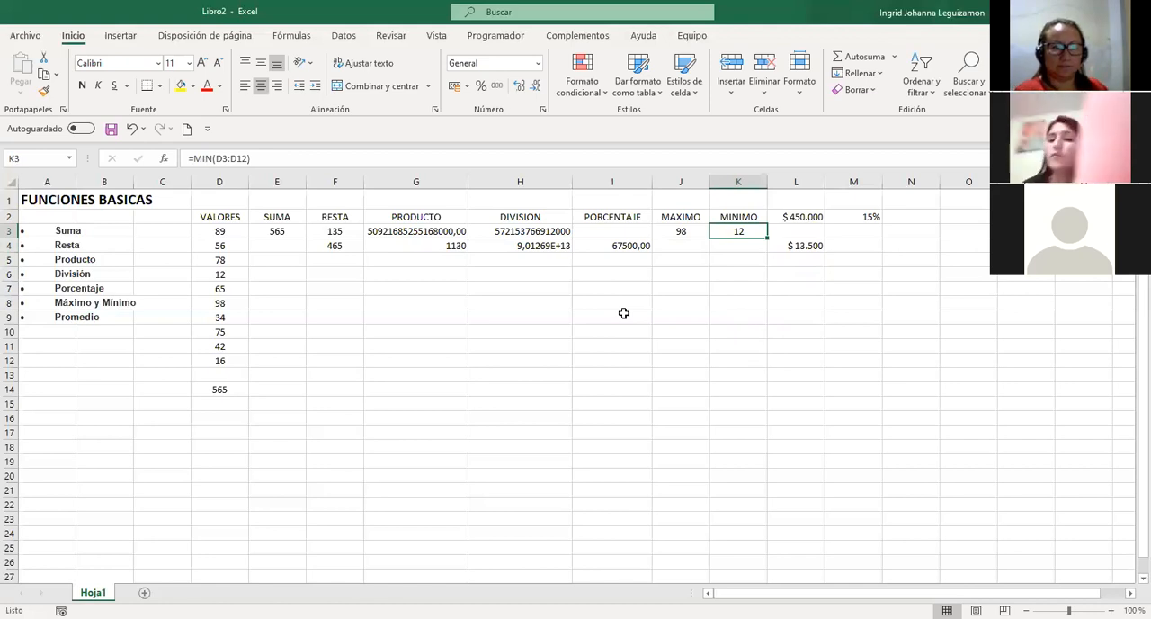
{"action": "left_click", "coordinate": [810, 178]}
{"action": "left_click", "coordinate": [732, 65]}
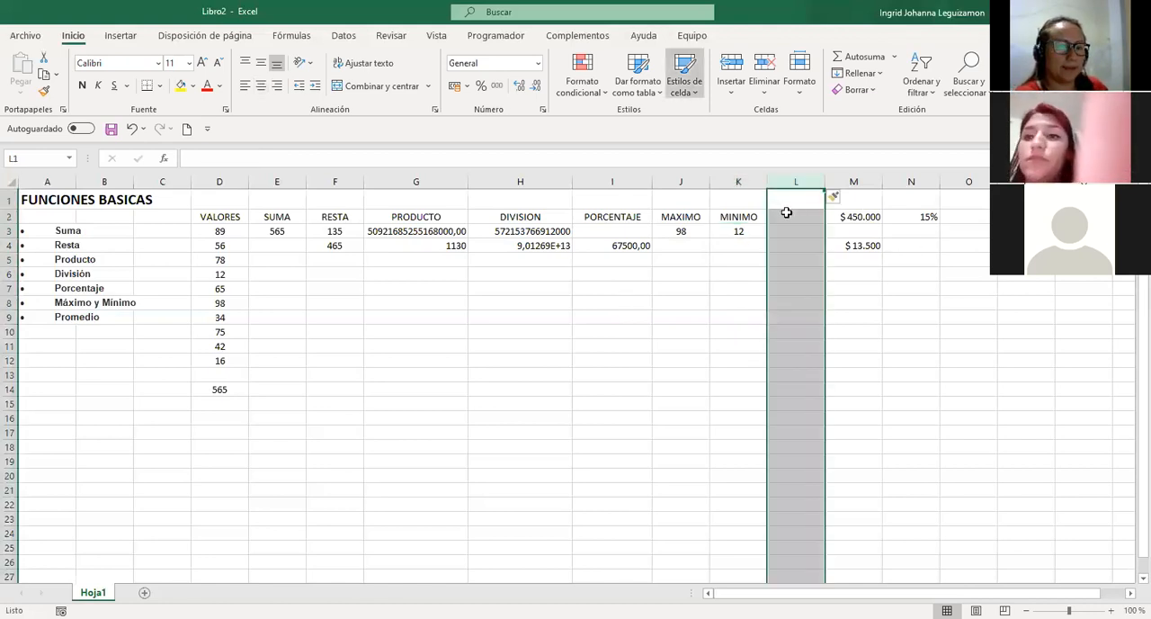
{"action": "left_click", "coordinate": [795, 216]}
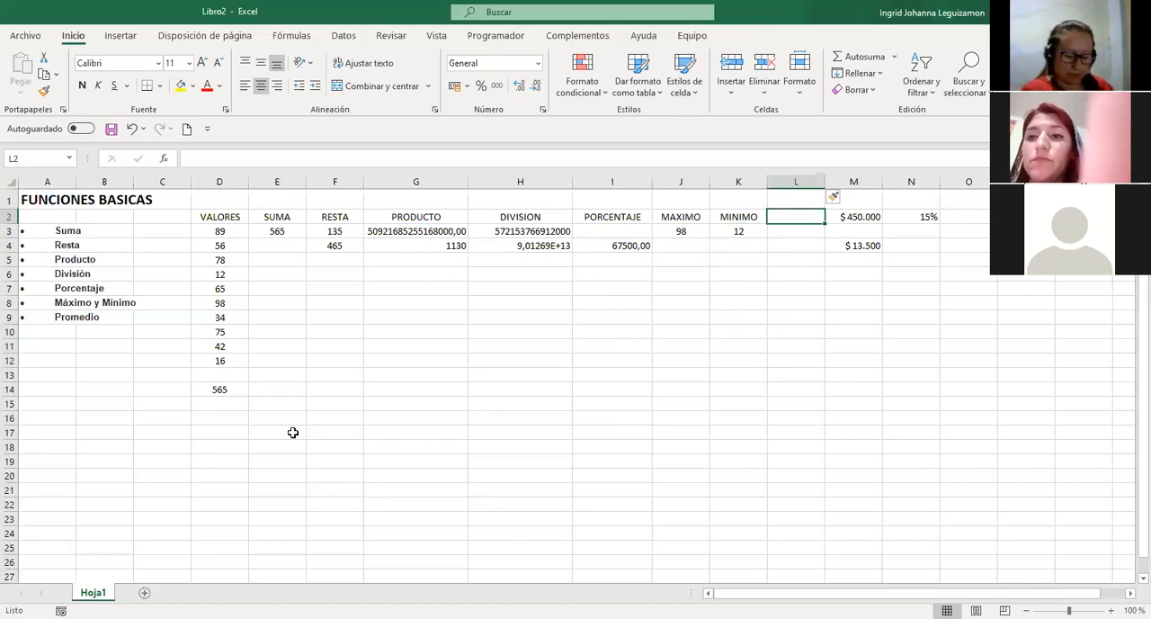
{"action": "type", "text": "PROMEDIO"}
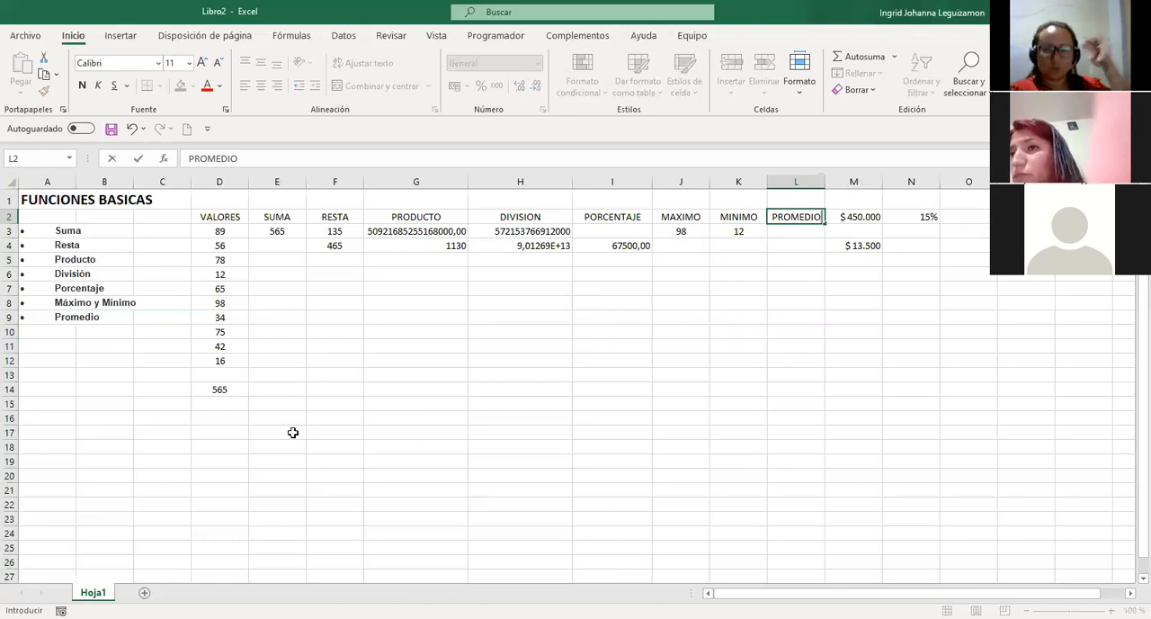
{"action": "key", "text": "Return"}
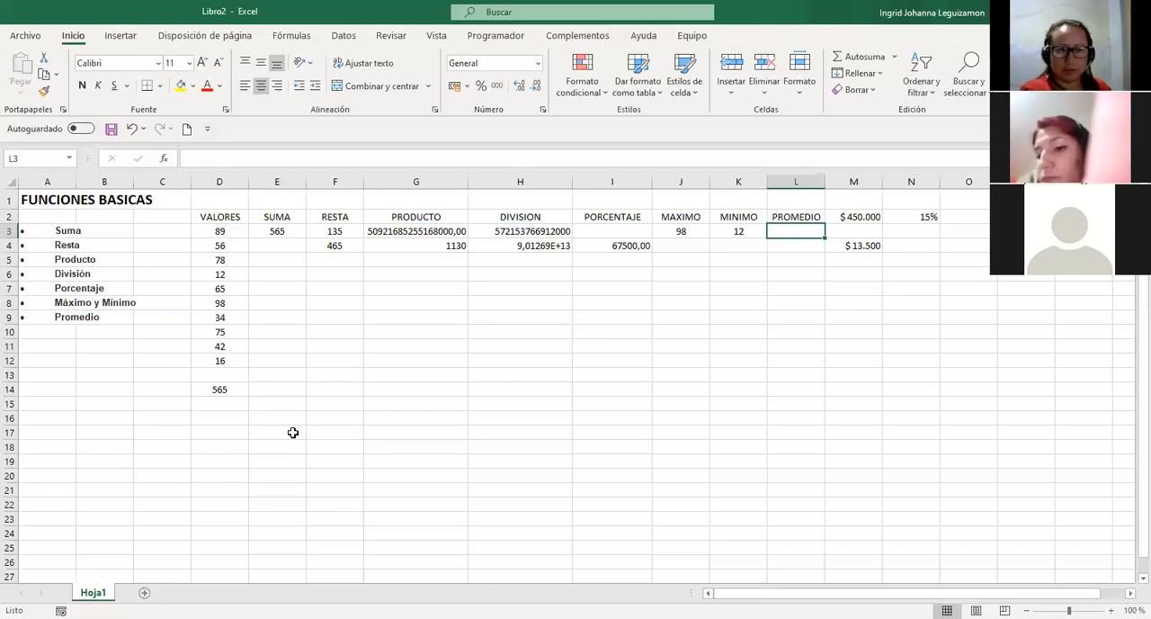
Enter =PROMEDIO(D3:D12) in L3 to average the listed values.
{"action": "type", "text": "="}
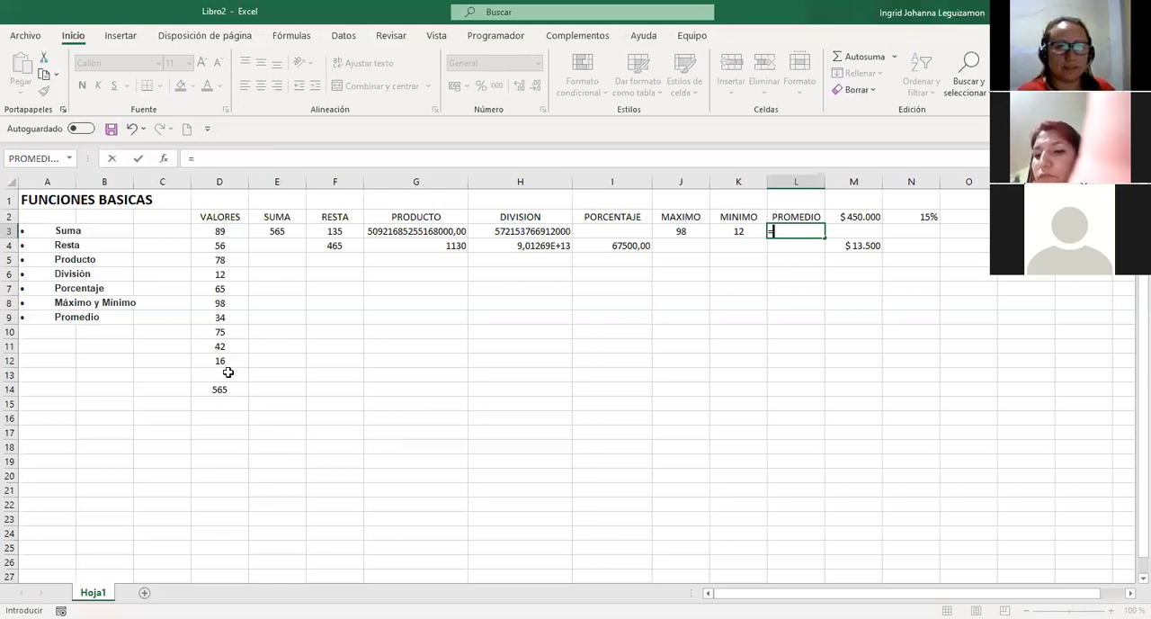
{"action": "key", "text": "Escape"}
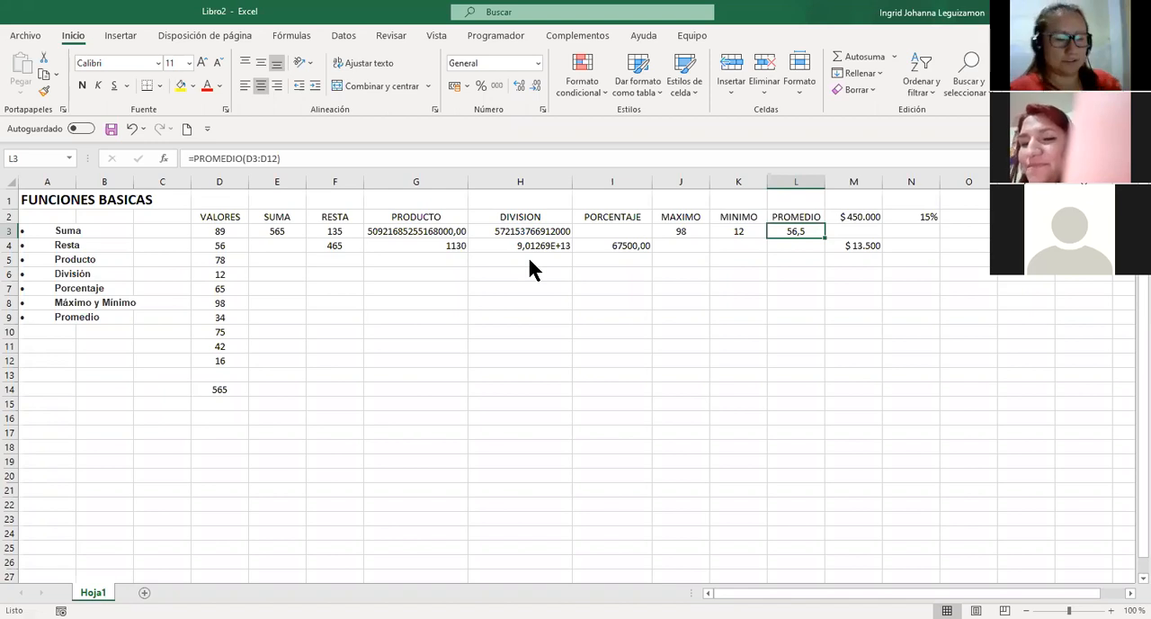
{"action": "key", "text": "alt+Tab"}
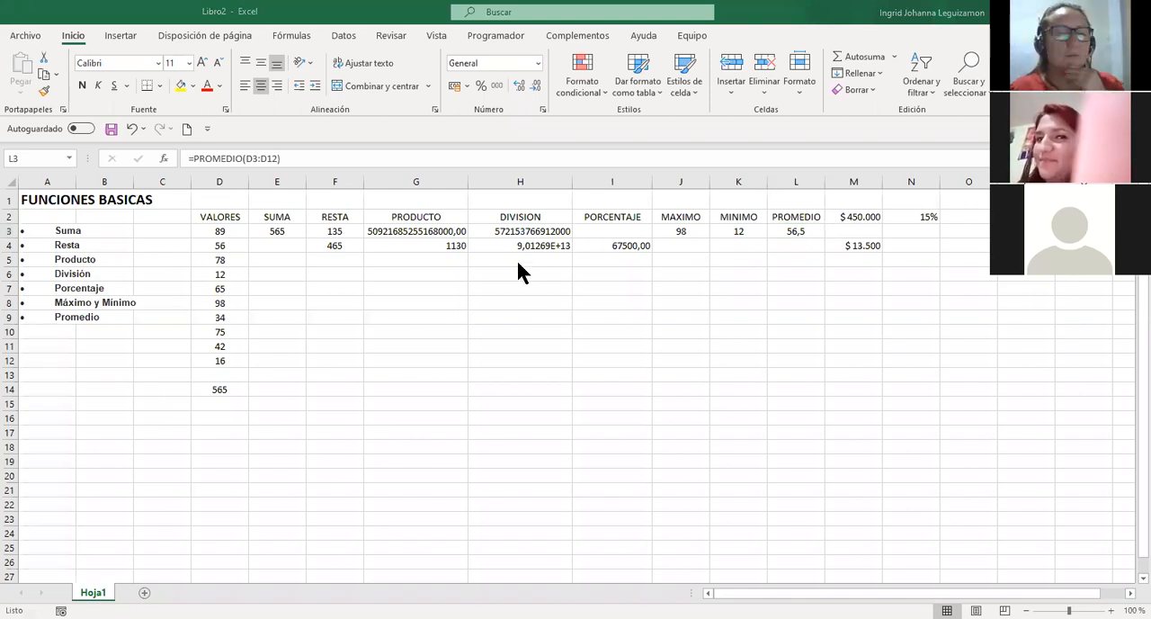
{"action": "key", "text": "alt+Tab"}
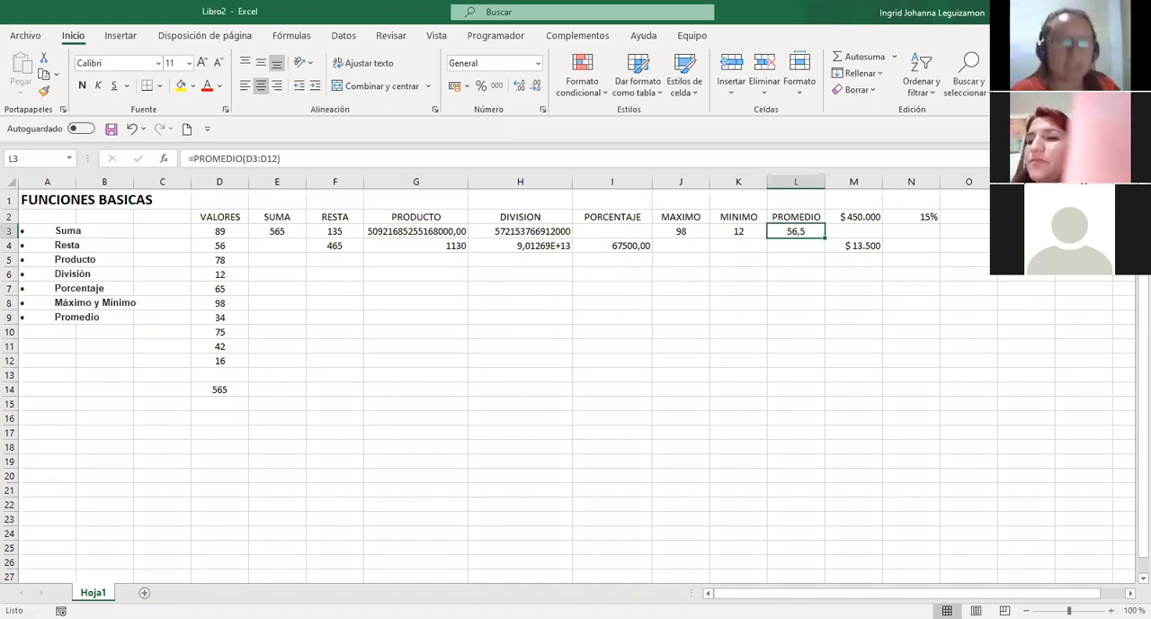
{"action": "left_click", "coordinate": [1129, 520]}
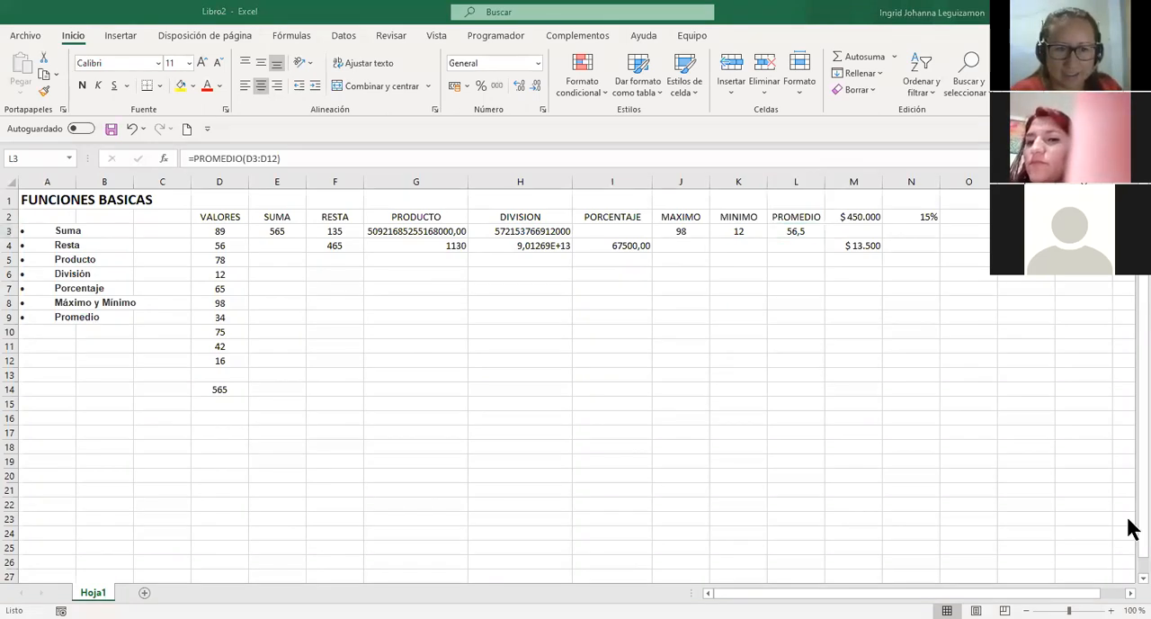
{"action": "left_click", "coordinate": [661, 362]}
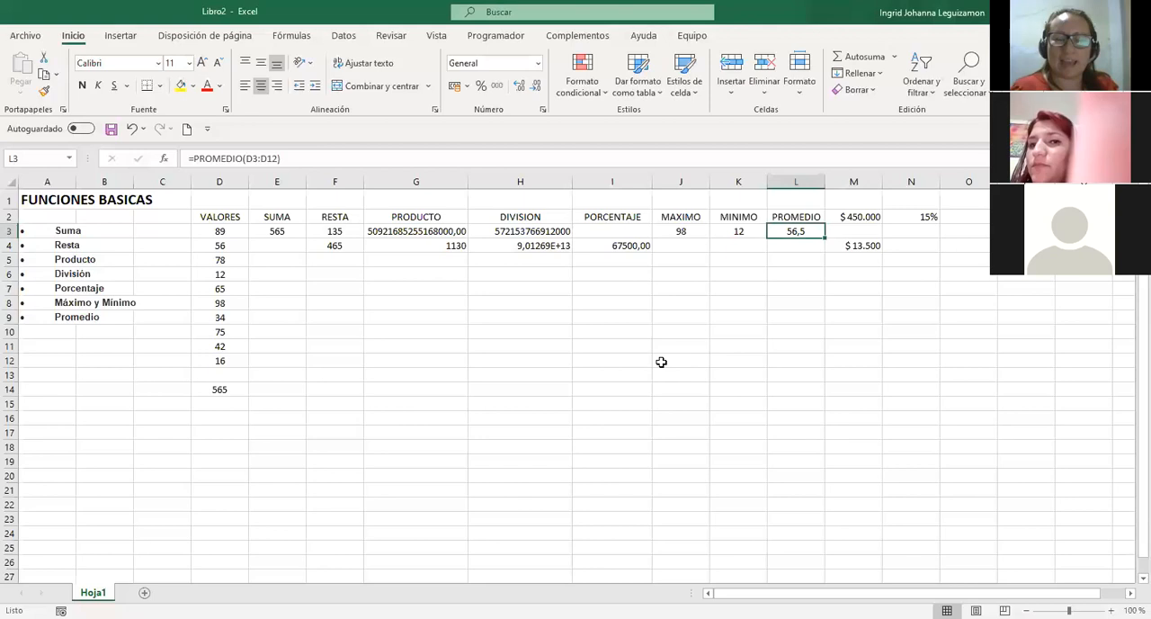
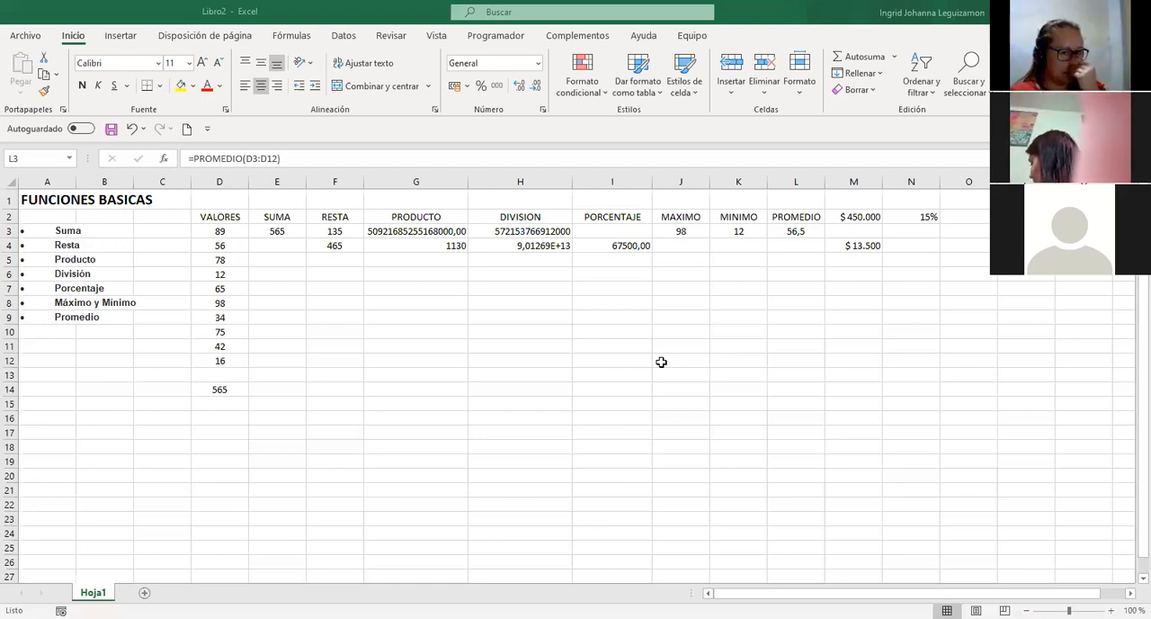
Switch to the EJERCICIOS BUSCARV.xls workbook and review the vendor salary list on the SALARIOS sheet down to its last row.
{"action": "left_click", "coordinate": [710, 363]}
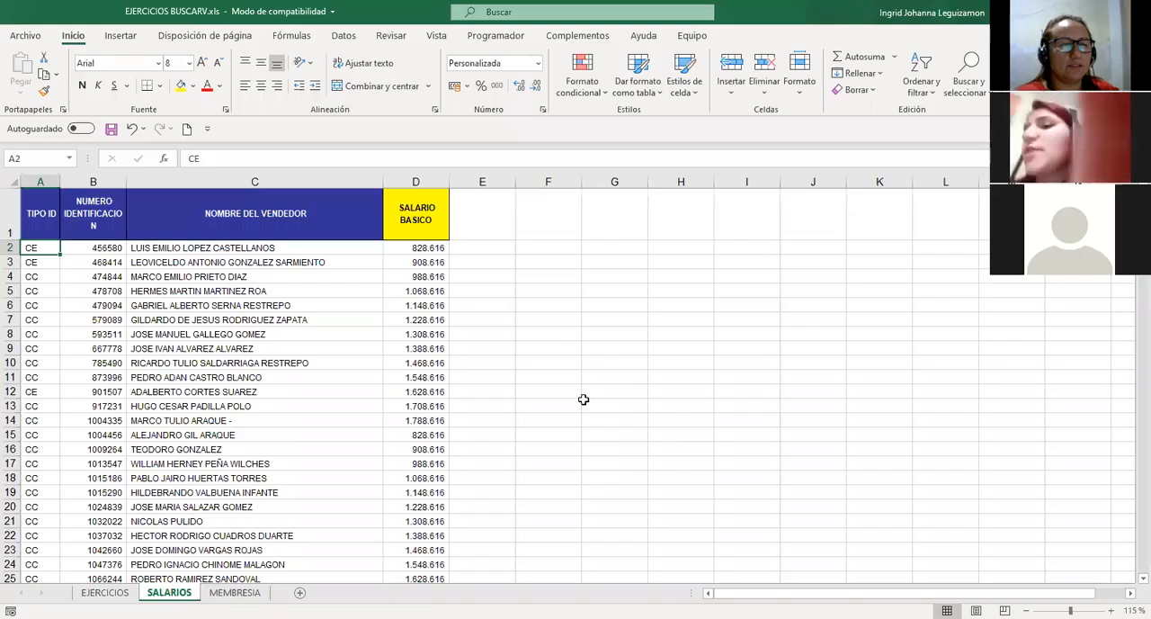
{"action": "left_click", "coordinate": [179, 249]}
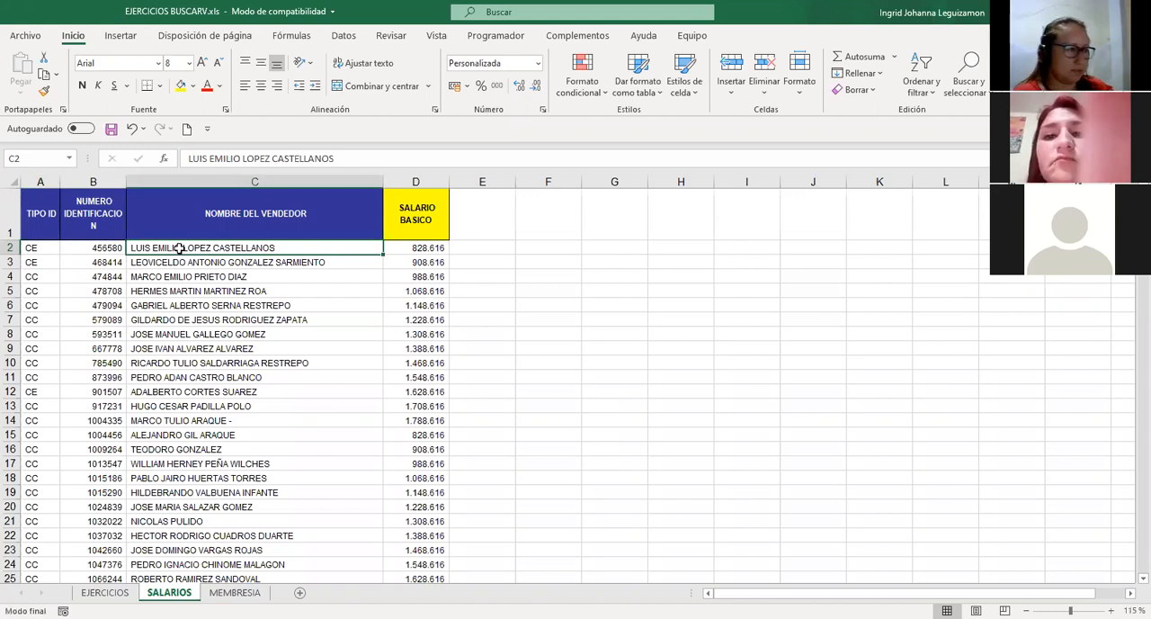
{"action": "key", "text": "ctrl+Down"}
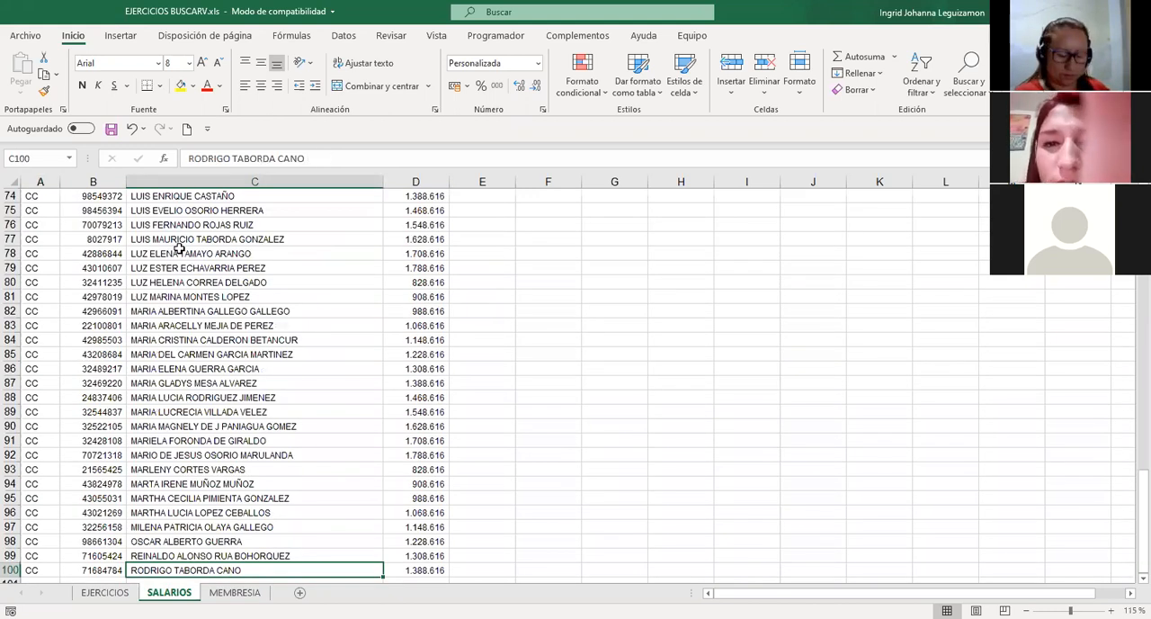
{"action": "key", "text": "ctrl+Home"}
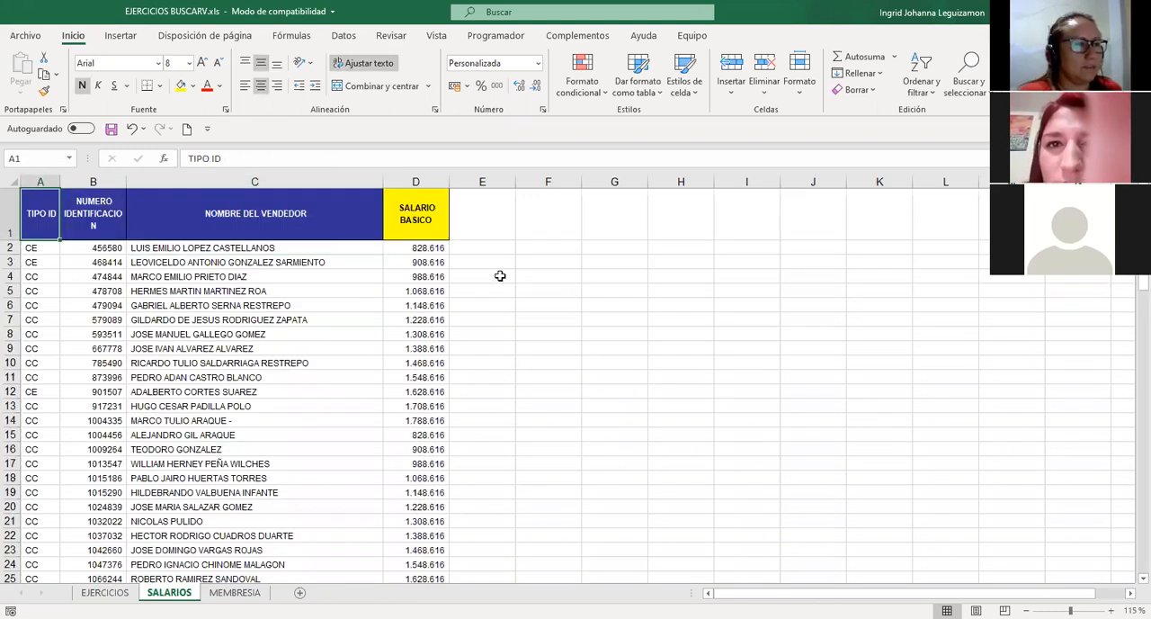
{"action": "left_click", "coordinate": [482, 305]}
{"action": "key", "text": "Left"}
{"action": "key", "text": "Up"}
{"action": "key", "text": "Up"}
{"action": "key", "text": "Up"}
{"action": "key", "text": "Up"}
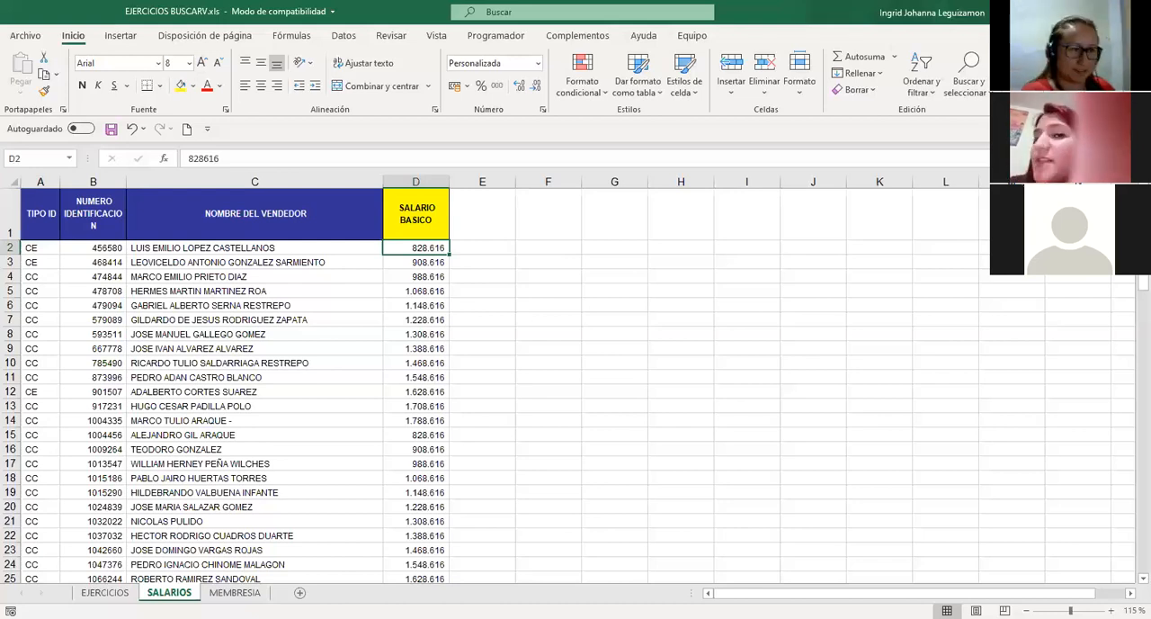
{"action": "left_click", "coordinate": [549, 247]}
{"action": "type", "text": "="}
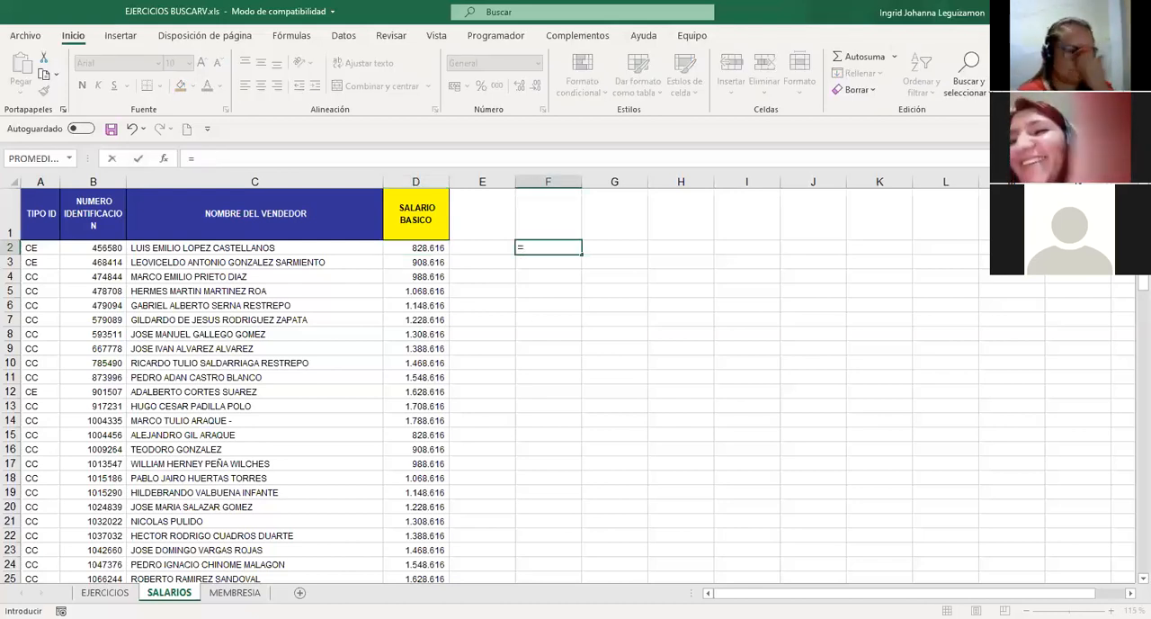
{"action": "type", "text": "MAX"}
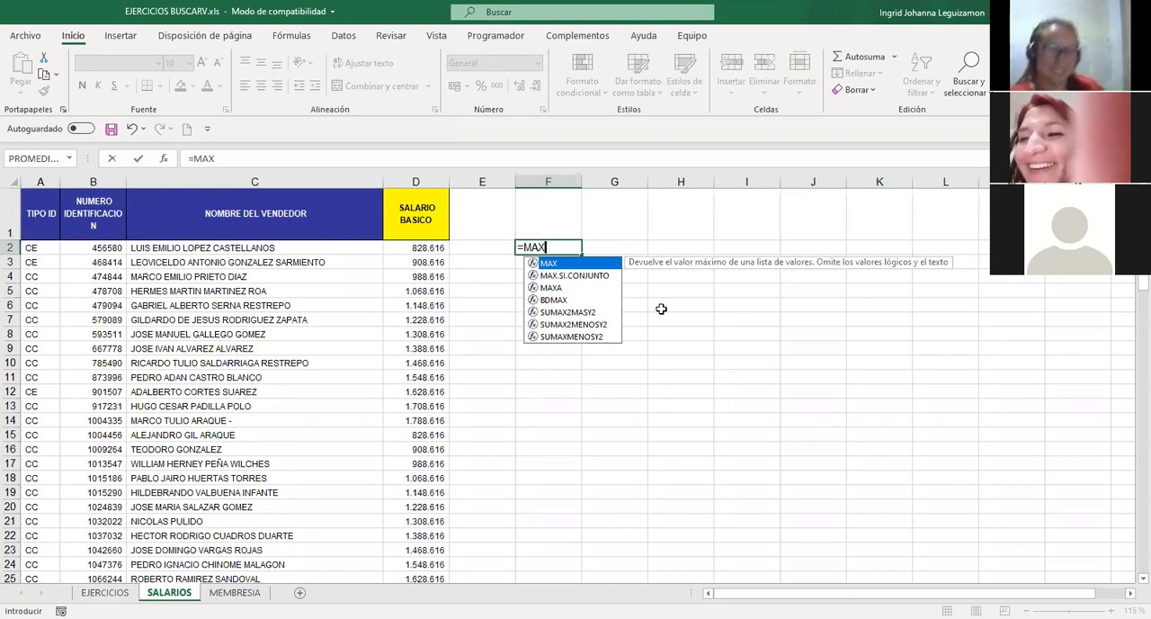
{"action": "key", "text": "Escape"}
{"action": "key", "text": "Escape"}
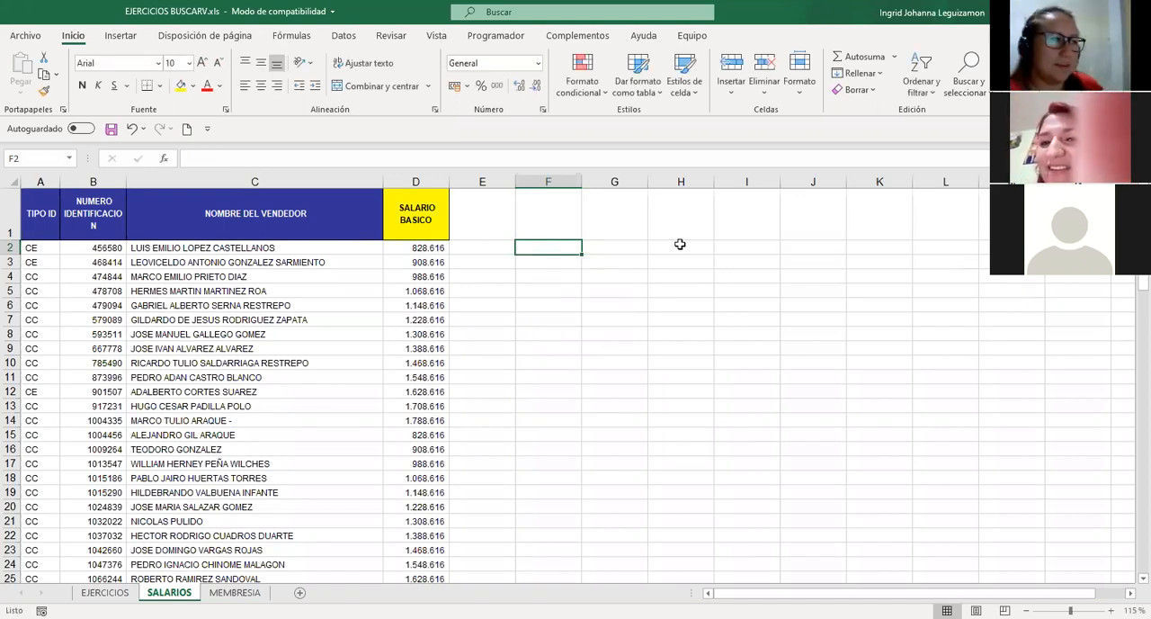
Add filters to the header row of the vendor salary table.
{"action": "key", "text": "Left"}
{"action": "key", "text": "Left"}
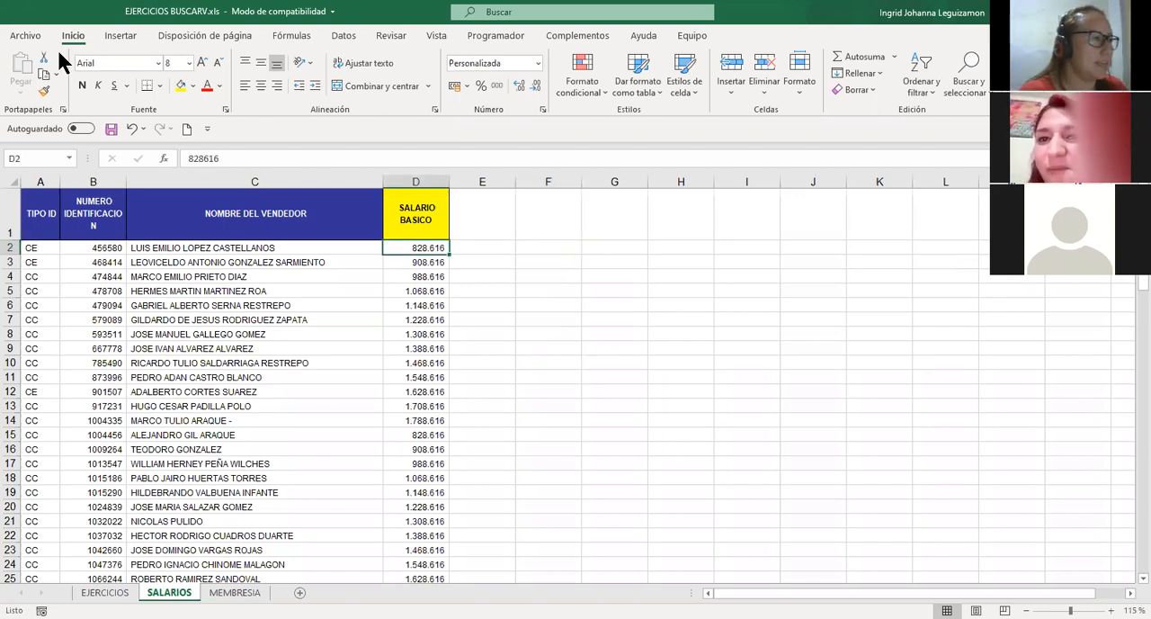
{"action": "left_click", "coordinate": [349, 37]}
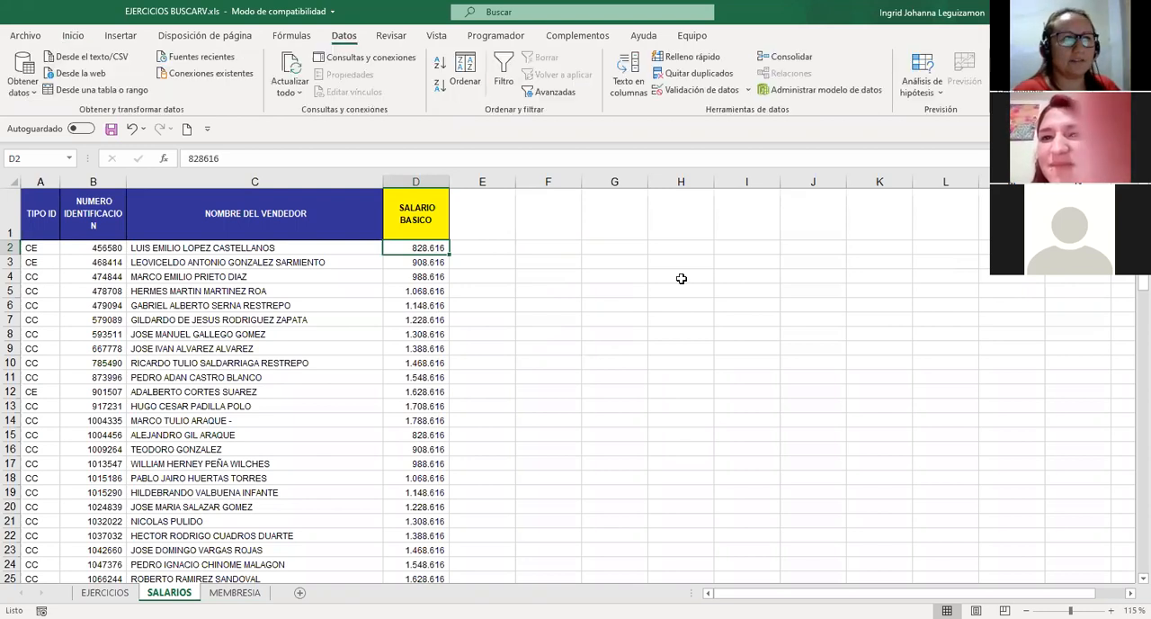
{"action": "left_click", "coordinate": [504, 67]}
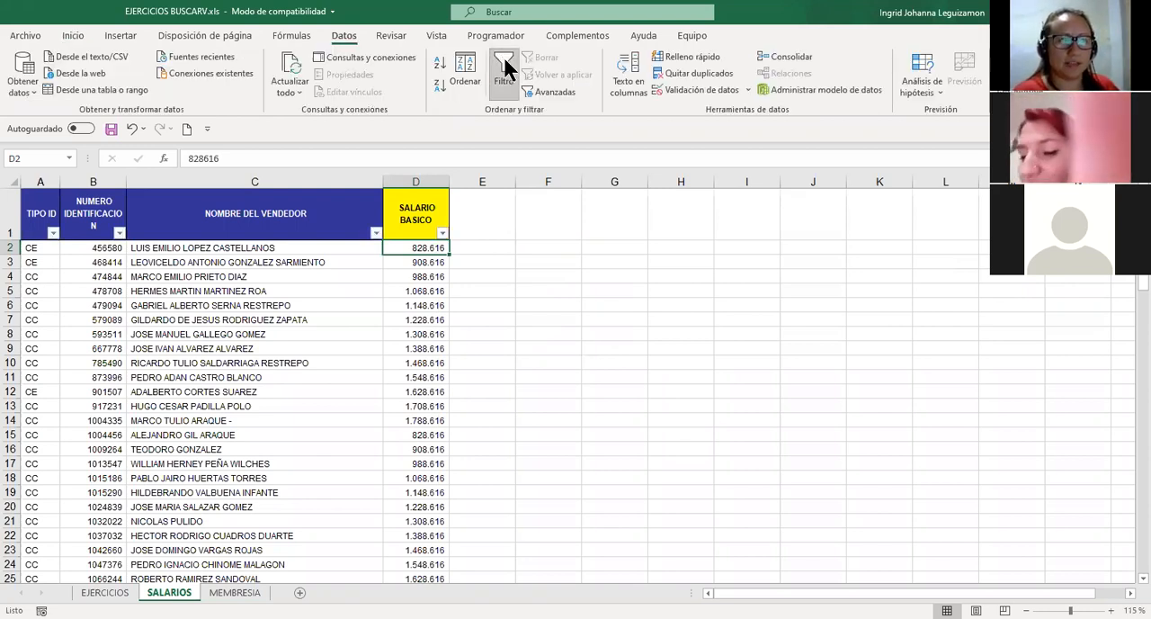
Examine the distinct SALARIO BASICO values in that column's filter list, enlarging the list to show all of them.
{"action": "left_click", "coordinate": [443, 234]}
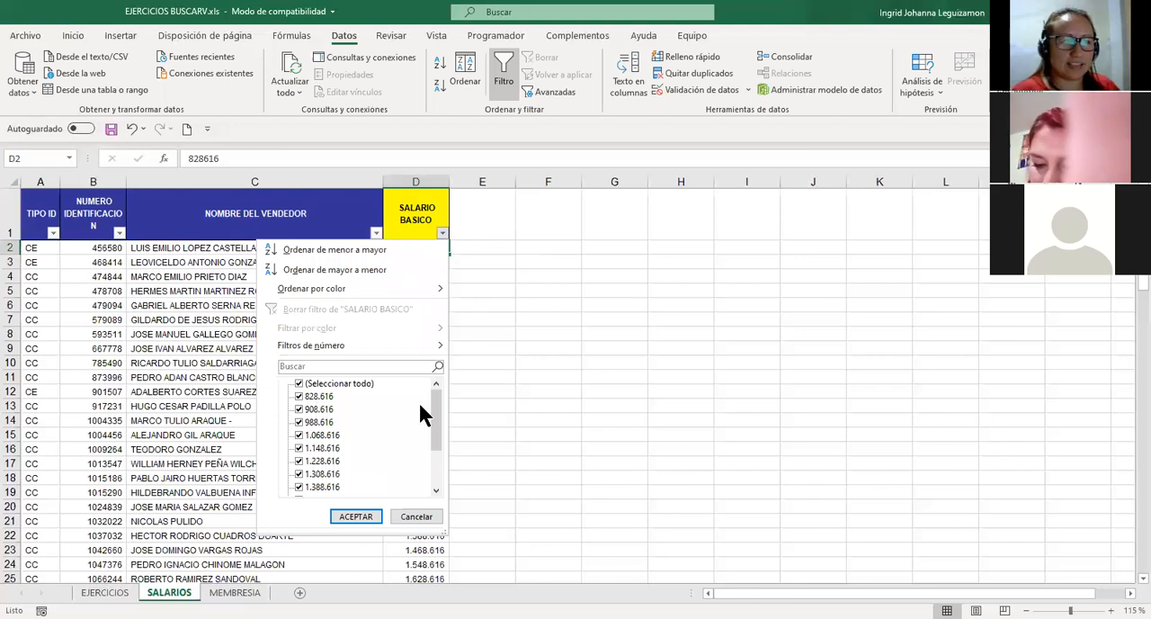
{"action": "left_click_drag", "start_coordinate": [437, 394], "coordinate": [434, 463]}
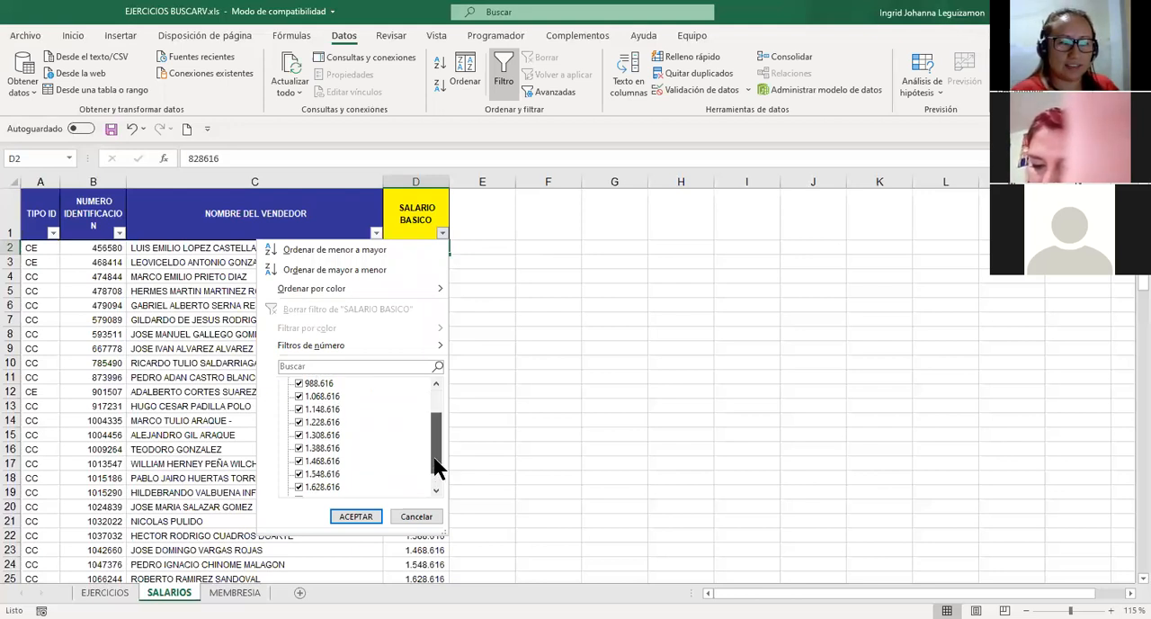
{"action": "scroll", "coordinate": [437, 409], "scroll_direction": "down", "scroll_amount": 1}
{"action": "scroll", "coordinate": [311, 405], "scroll_direction": "up", "scroll_amount": 2}
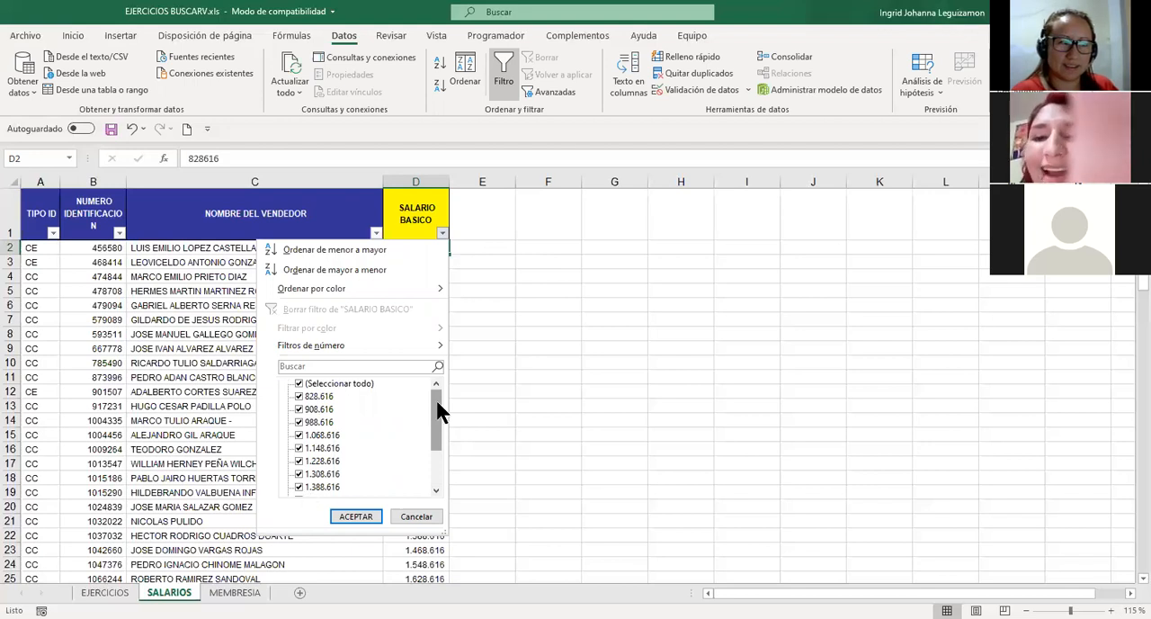
{"action": "scroll", "coordinate": [439, 452], "scroll_direction": "down", "scroll_amount": 2}
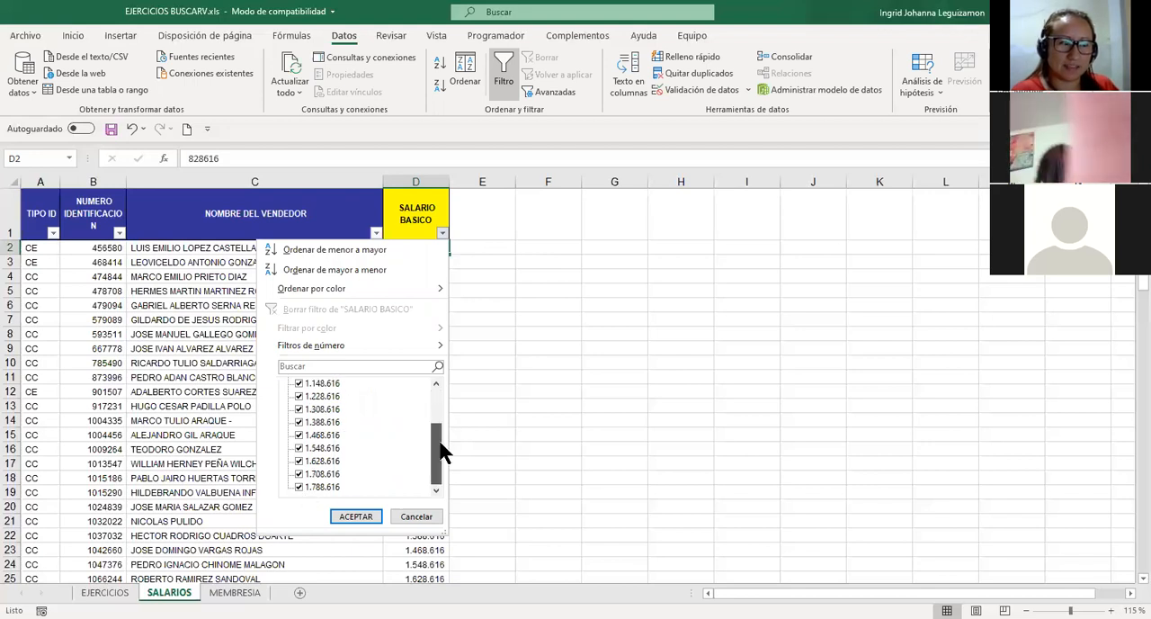
{"action": "scroll", "coordinate": [443, 390], "scroll_direction": "up", "scroll_amount": 3}
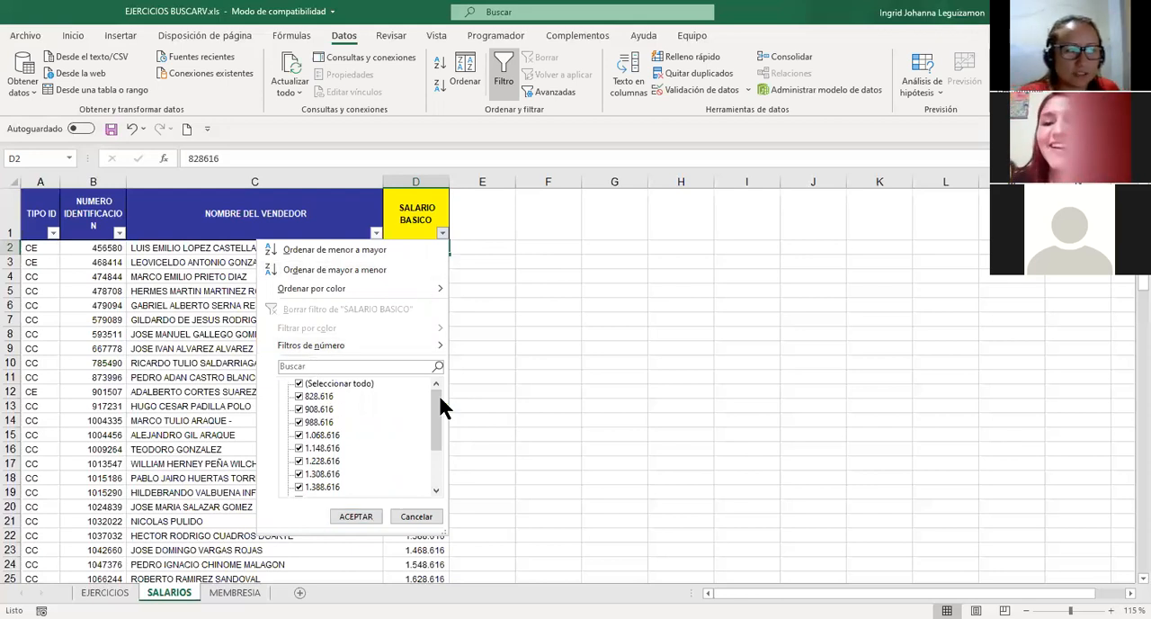
{"action": "left_click_drag", "start_coordinate": [435, 432], "coordinate": [435, 448]}
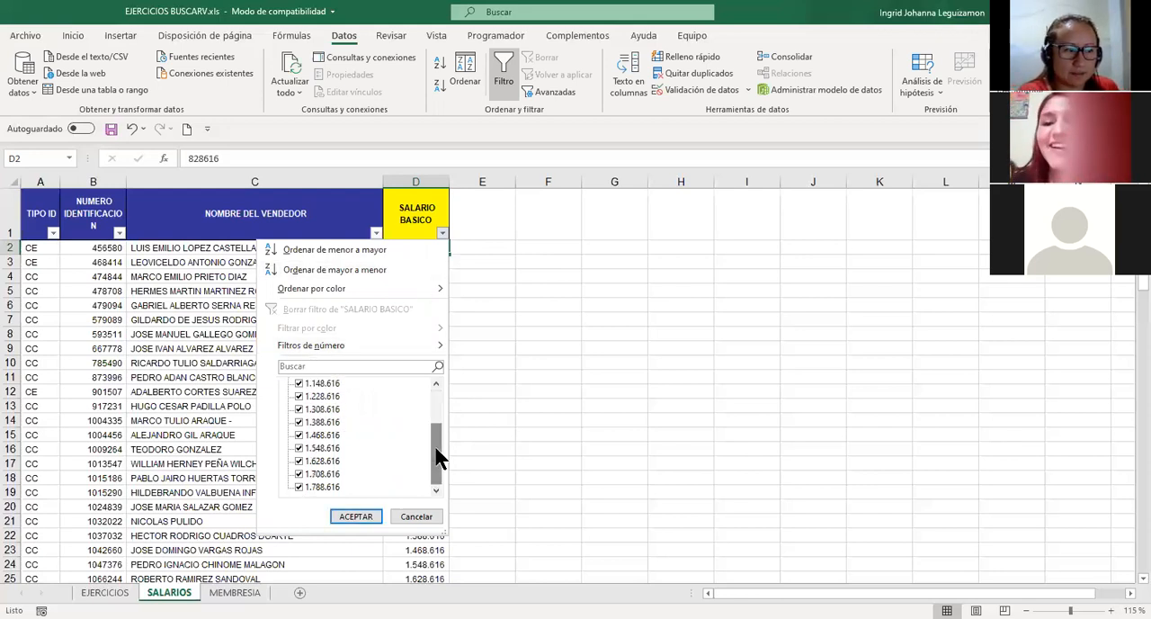
{"action": "scroll", "coordinate": [378, 423], "scroll_direction": "up", "scroll_amount": 2}
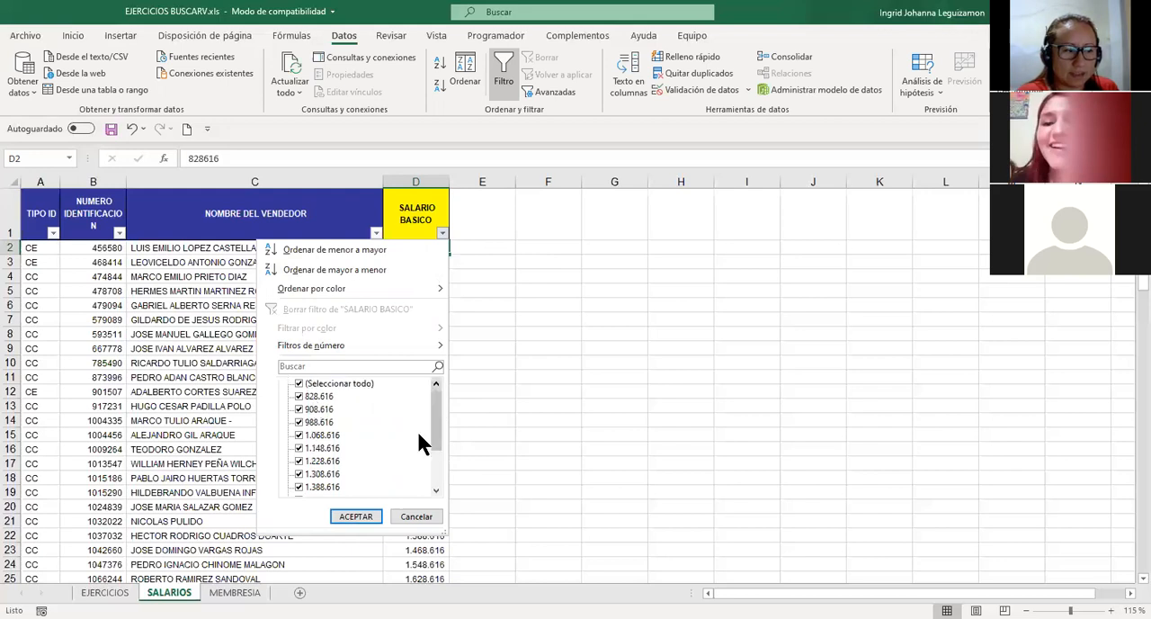
{"action": "left_click_drag", "start_coordinate": [437, 444], "coordinate": [439, 391]}
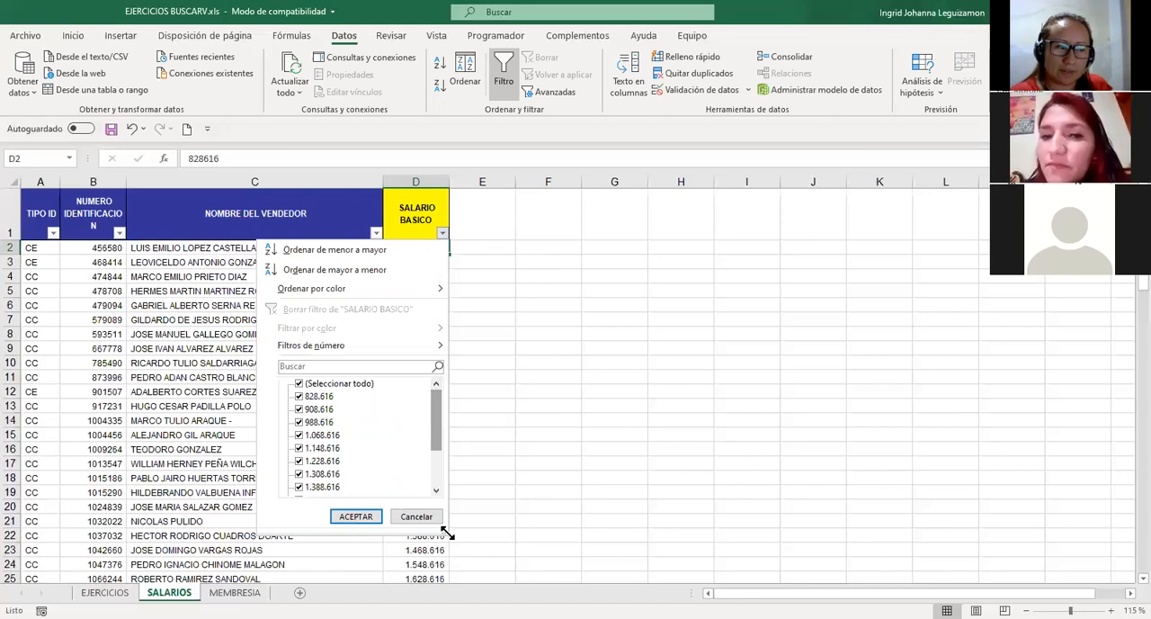
{"action": "left_click_drag", "start_coordinate": [448, 533], "coordinate": [498, 618]}
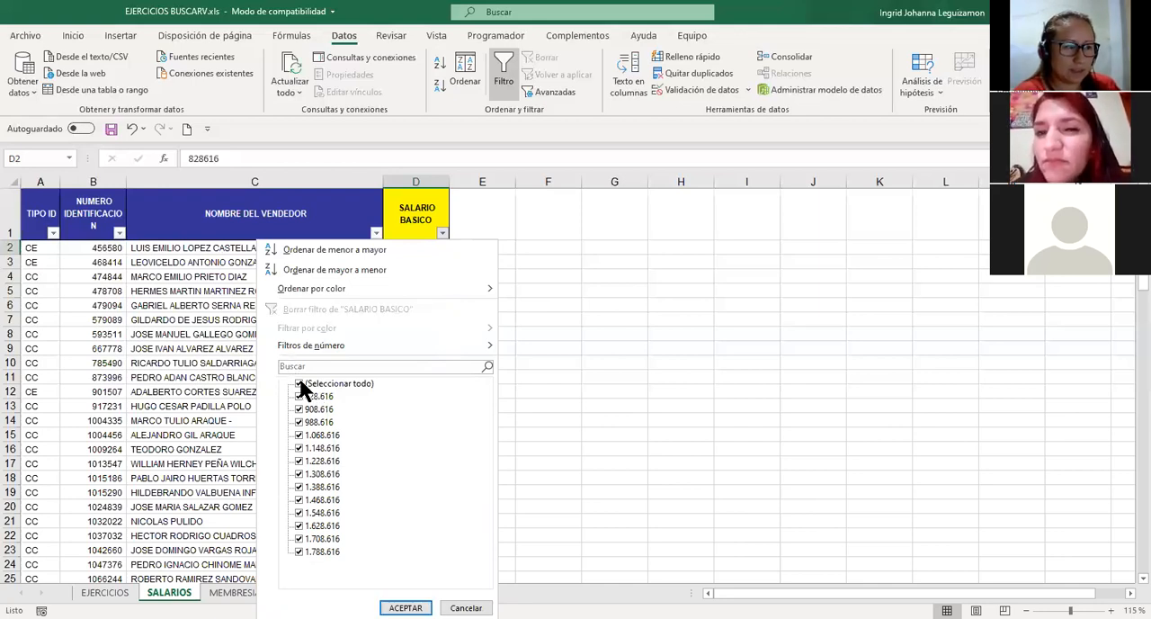
Filter SALARIO BASICO to show only 828.616 and select the matching vendor names.
{"action": "left_click", "coordinate": [299, 387]}
{"action": "left_click", "coordinate": [300, 395]}
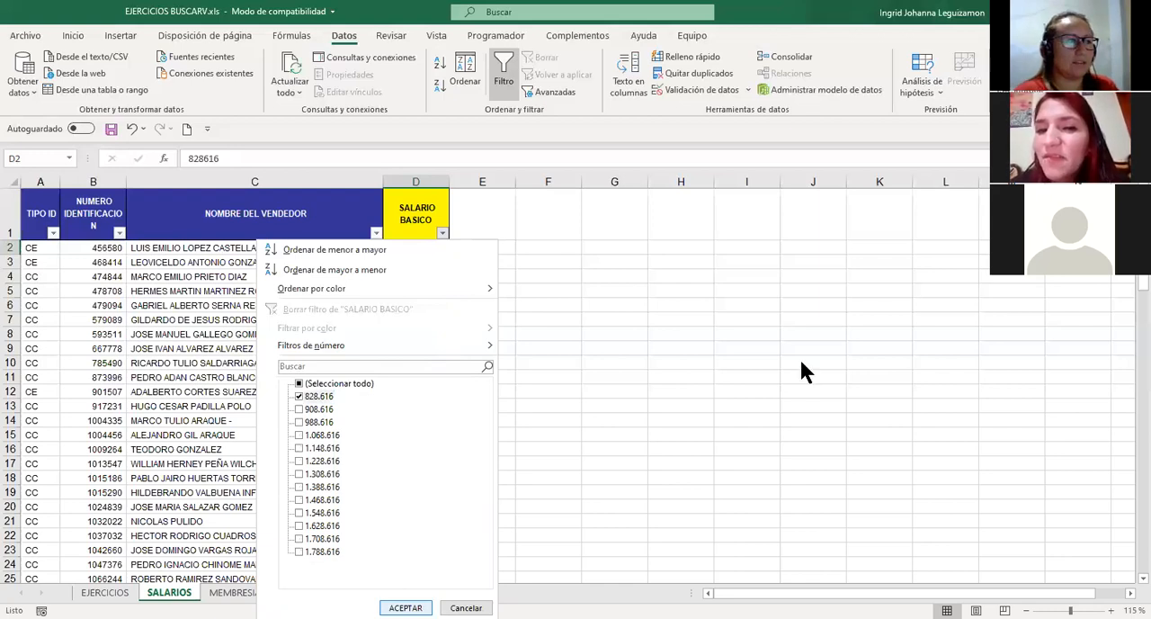
{"action": "left_click_drag", "start_coordinate": [190, 246], "coordinate": [214, 347]}
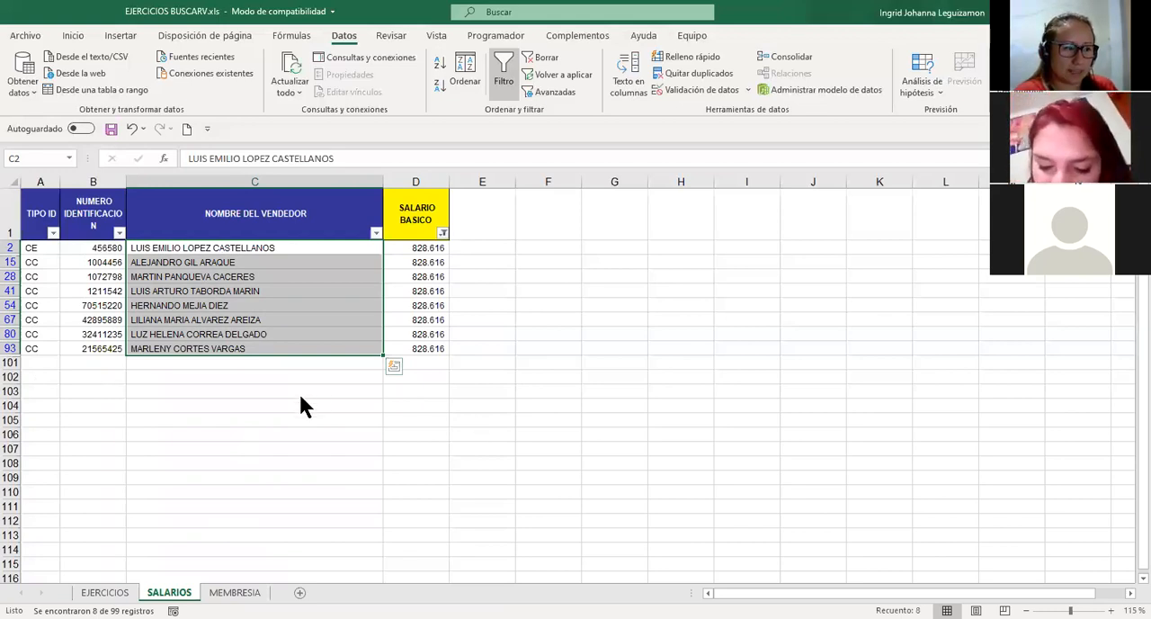
Change the SALARIO BASICO filter to show only 1.788.616.
{"action": "left_click", "coordinate": [442, 233]}
{"action": "left_click", "coordinate": [299, 397]}
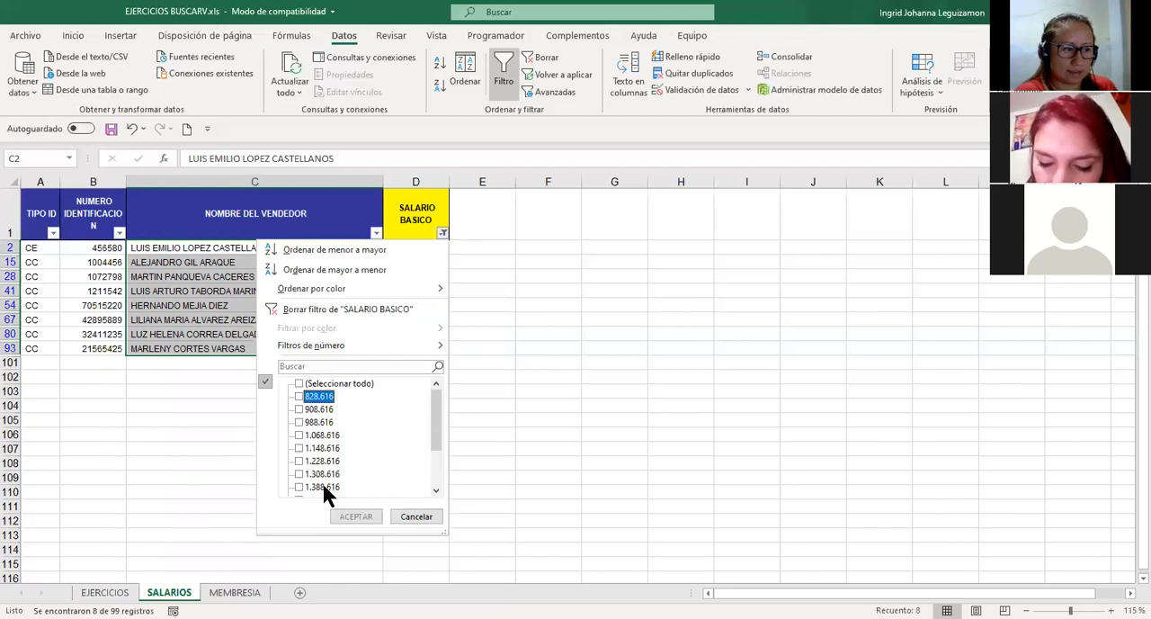
{"action": "scroll", "coordinate": [299, 481], "scroll_direction": "down", "scroll_amount": 3}
{"action": "left_click", "coordinate": [299, 486]}
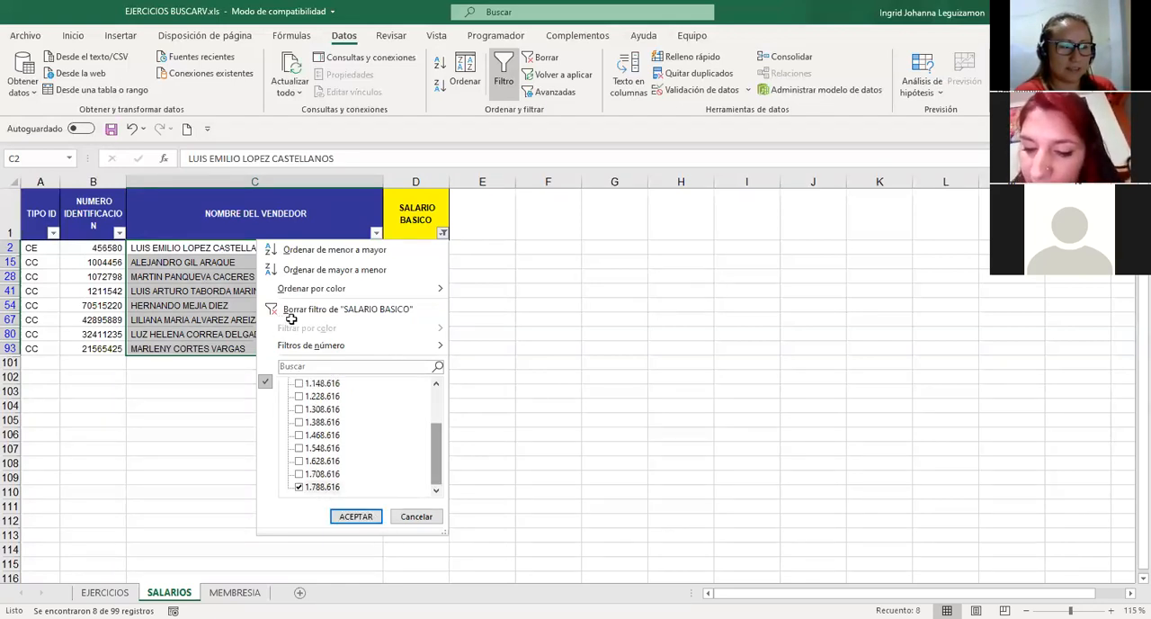
{"action": "key", "text": "Return"}
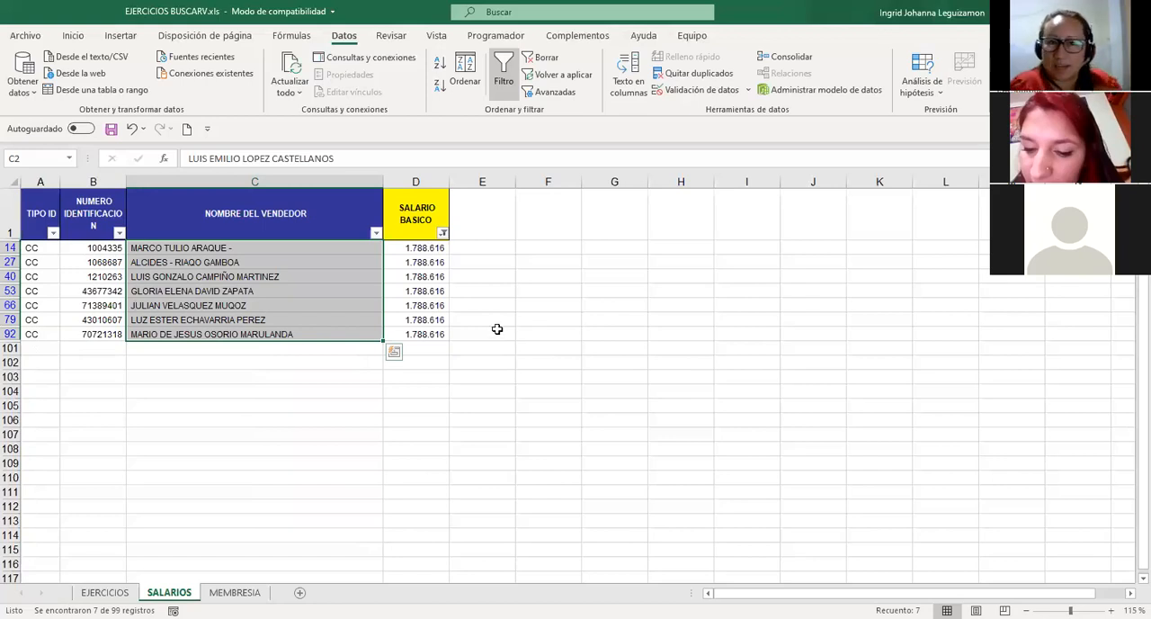
Clear the SALARIO BASICO filter, turn off filtering for the table and select D2.
{"action": "left_click", "coordinate": [440, 233]}
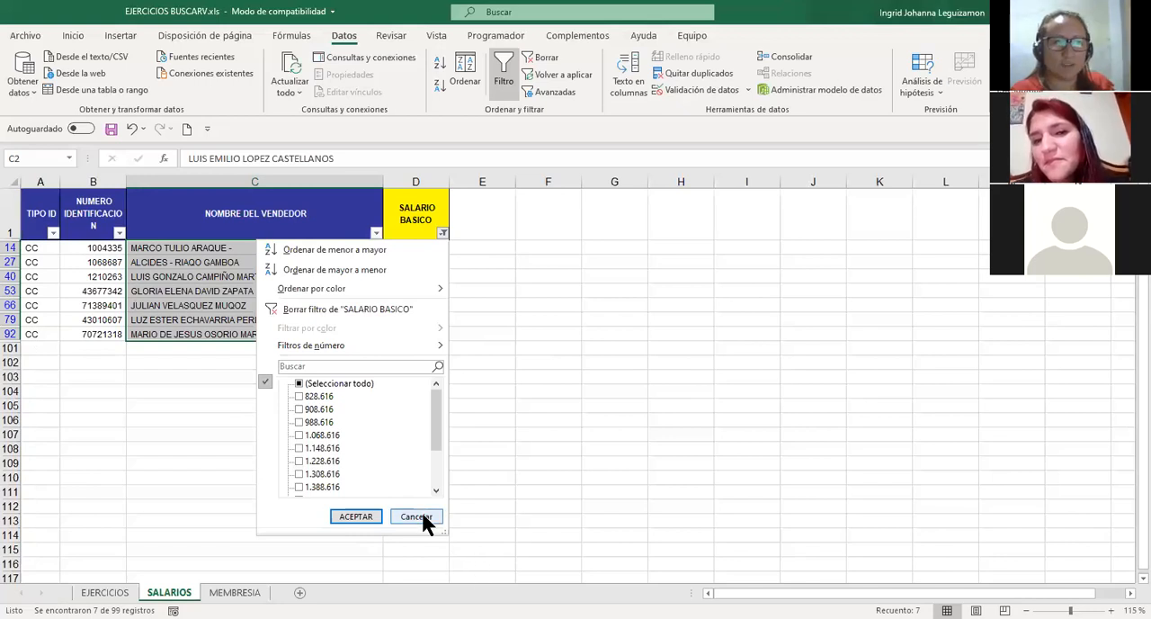
{"action": "left_click", "coordinate": [540, 58]}
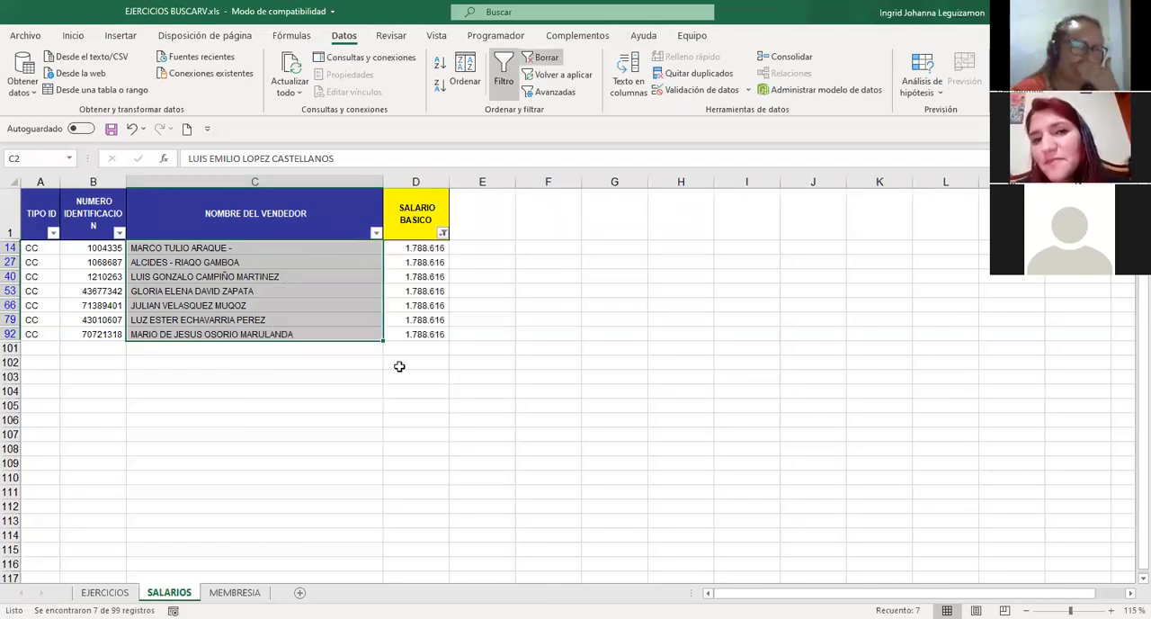
{"action": "left_click", "coordinate": [432, 250]}
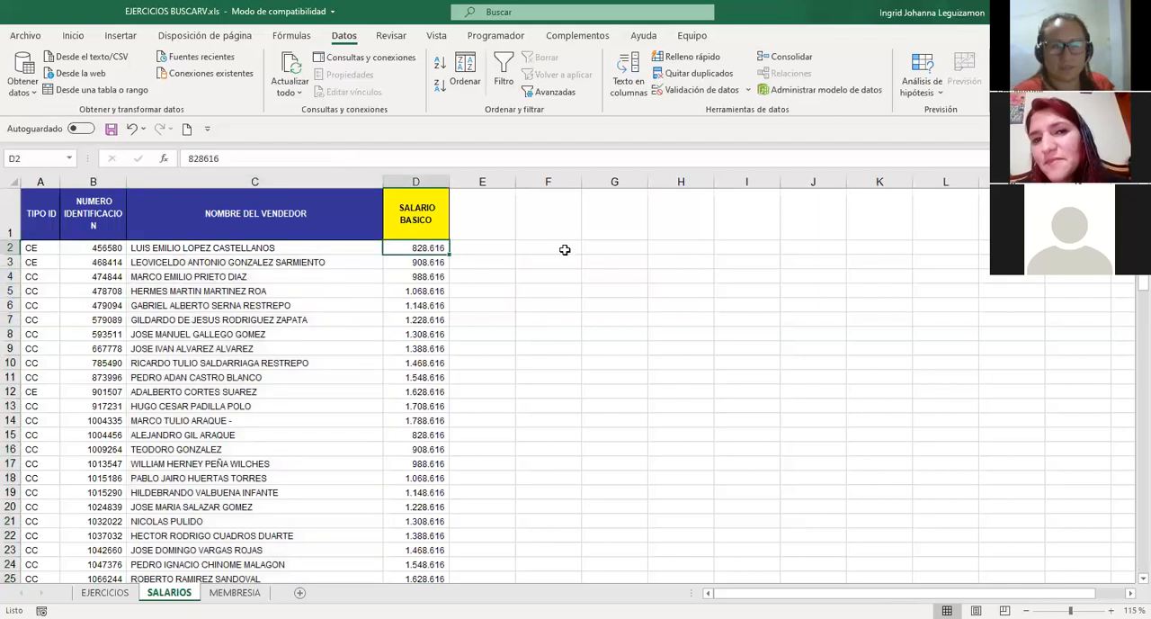
Enter a MAX formula in F2 covering all the SALARIO BASICO values from D2 down to the last row.
{"action": "double_click", "coordinate": [575, 249]}
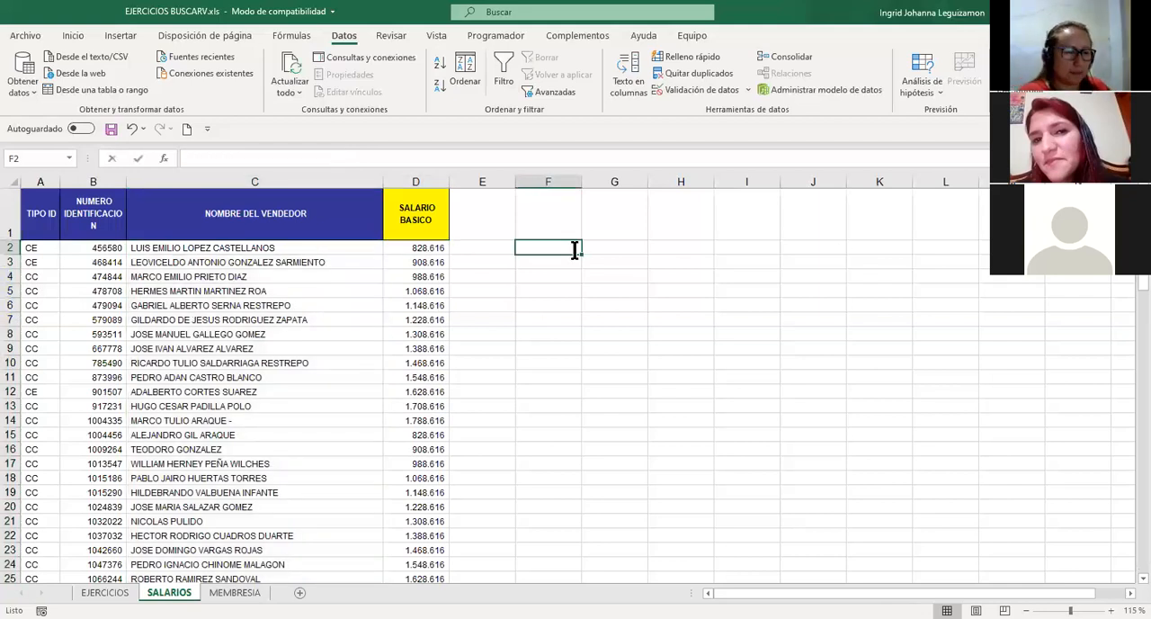
{"action": "double_click", "coordinate": [575, 249]}
{"action": "type", "text": "="}
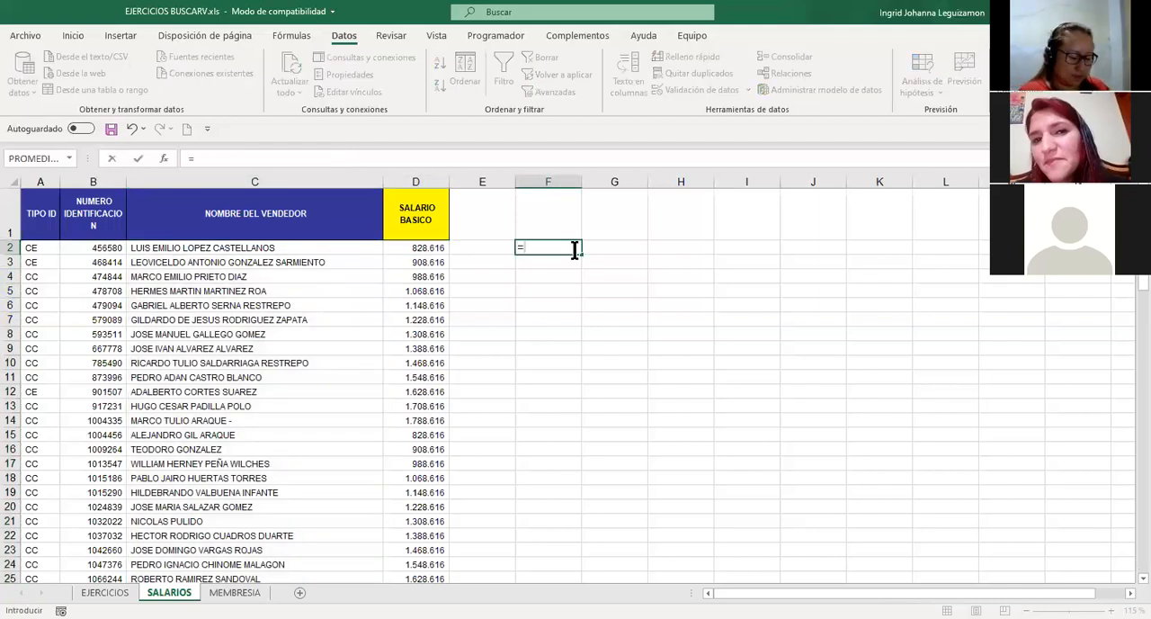
{"action": "type", "text": "MAX("}
{"action": "left_click", "coordinate": [405, 243]}
{"action": "key", "text": "ctrl+shift+Down"}
{"action": "key", "text": "Return"}
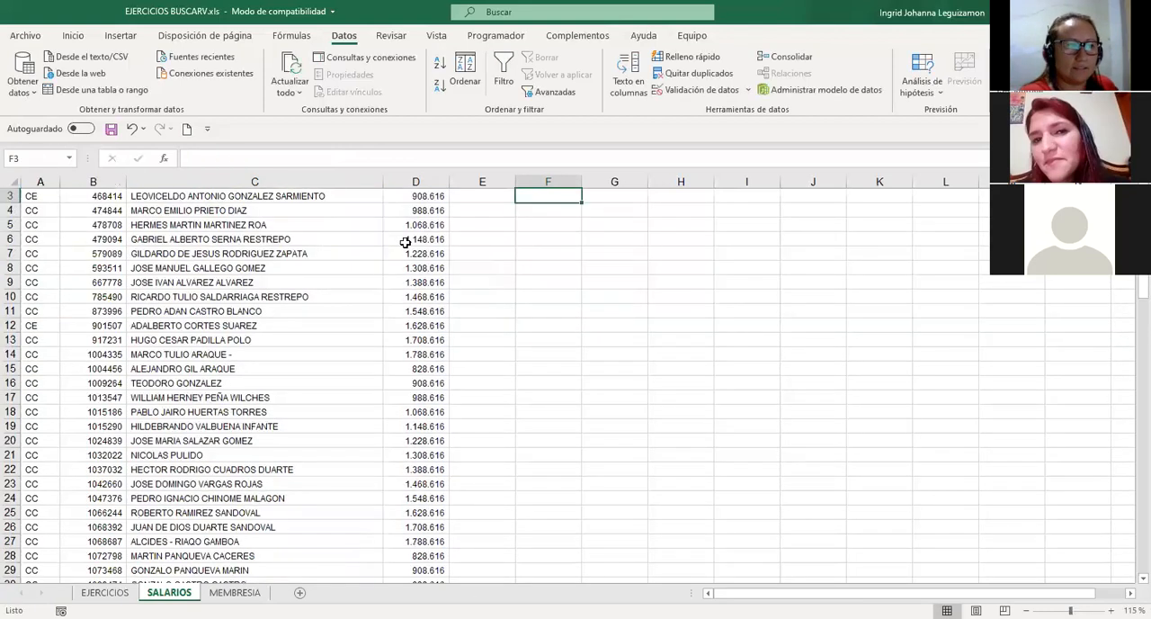
Enter a MIN formula in G2 covering all the SALARIO BASICO values in D2:D100.
{"action": "scroll", "coordinate": [399, 336], "scroll_direction": "up", "scroll_amount": 1}
{"action": "key", "text": "Up"}
{"action": "key", "text": "Right"}
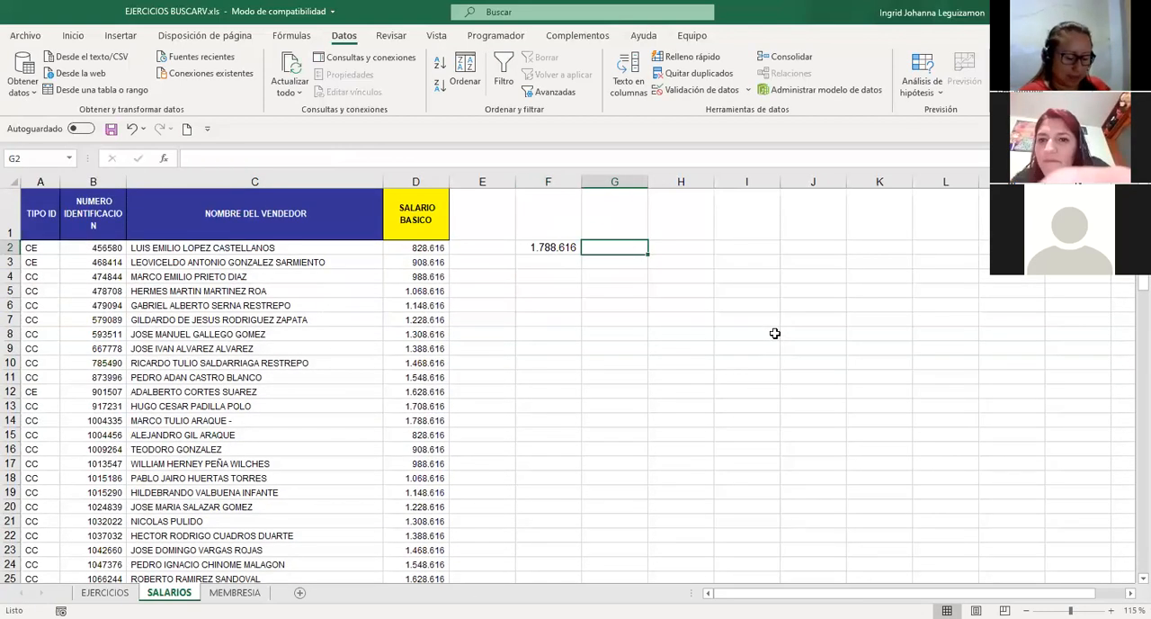
{"action": "type", "text": "?"}
{"action": "key", "text": "BackSpace"}
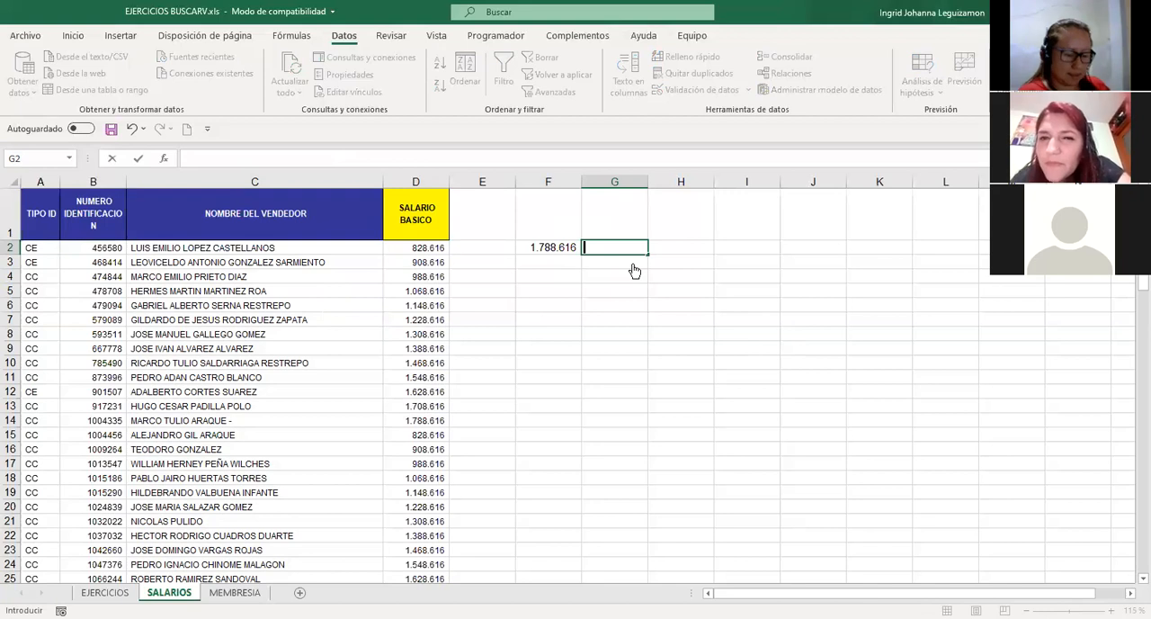
{"action": "type", "text": "=MIN("}
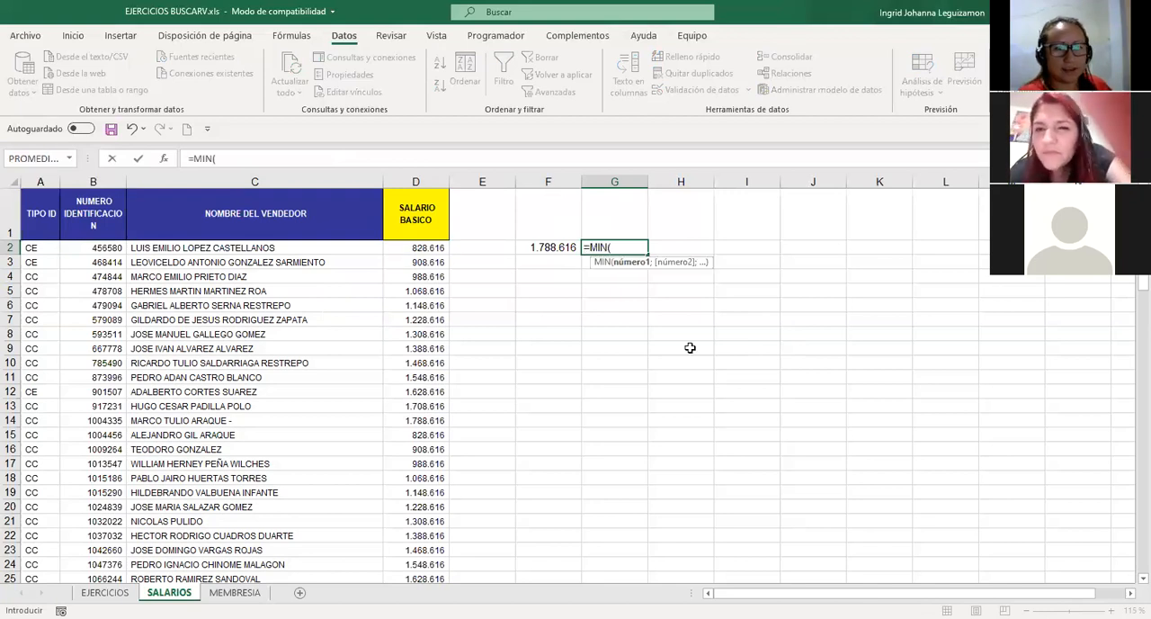
{"action": "left_click", "coordinate": [426, 251]}
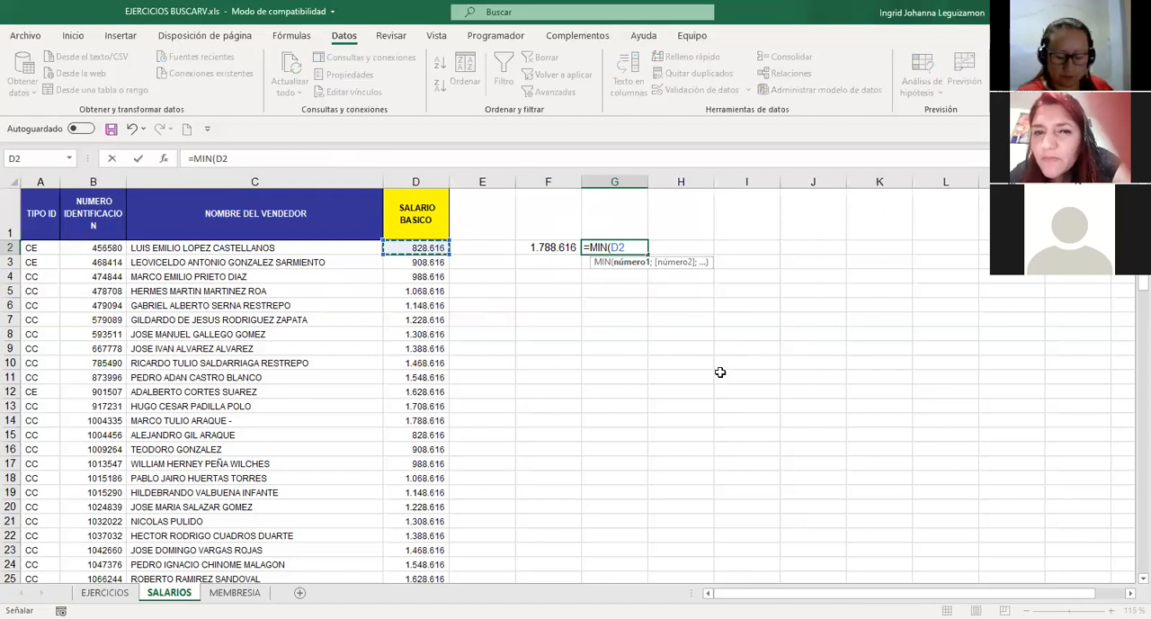
{"action": "key", "text": "End"}
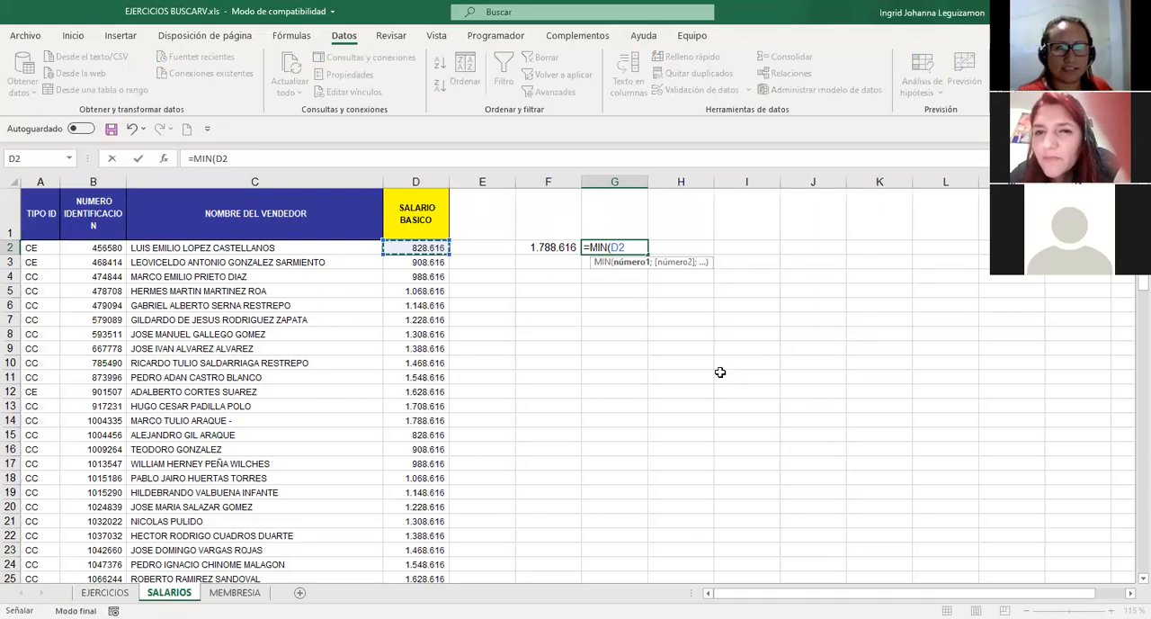
{"action": "key", "text": "shift+Down"}
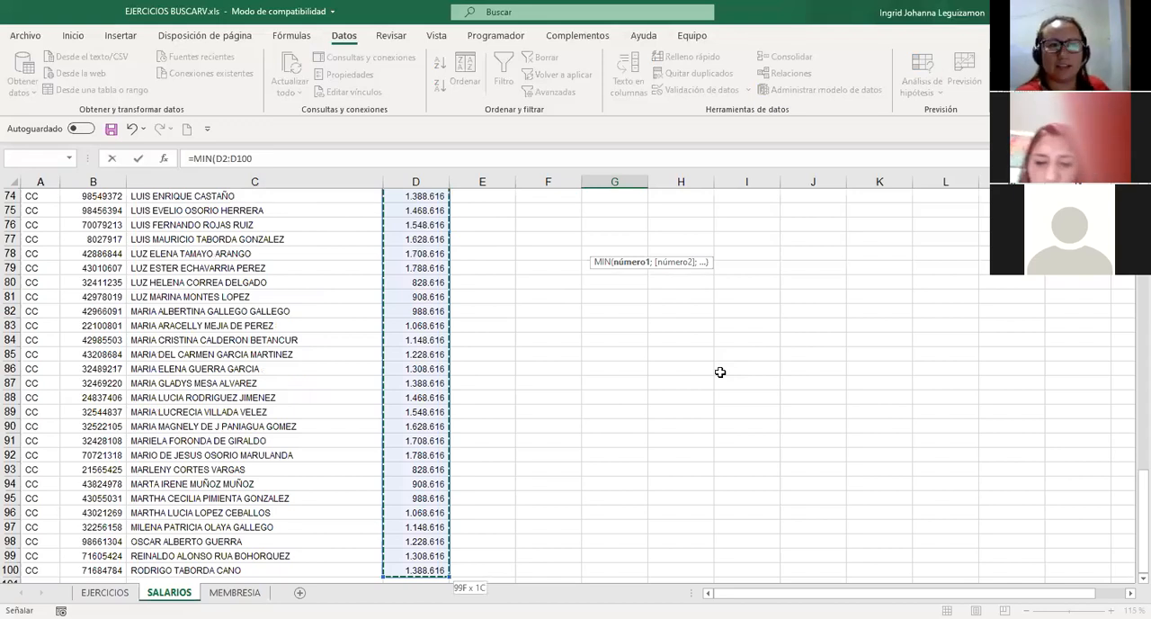
{"action": "key", "text": "Return"}
{"action": "key", "text": "Up"}
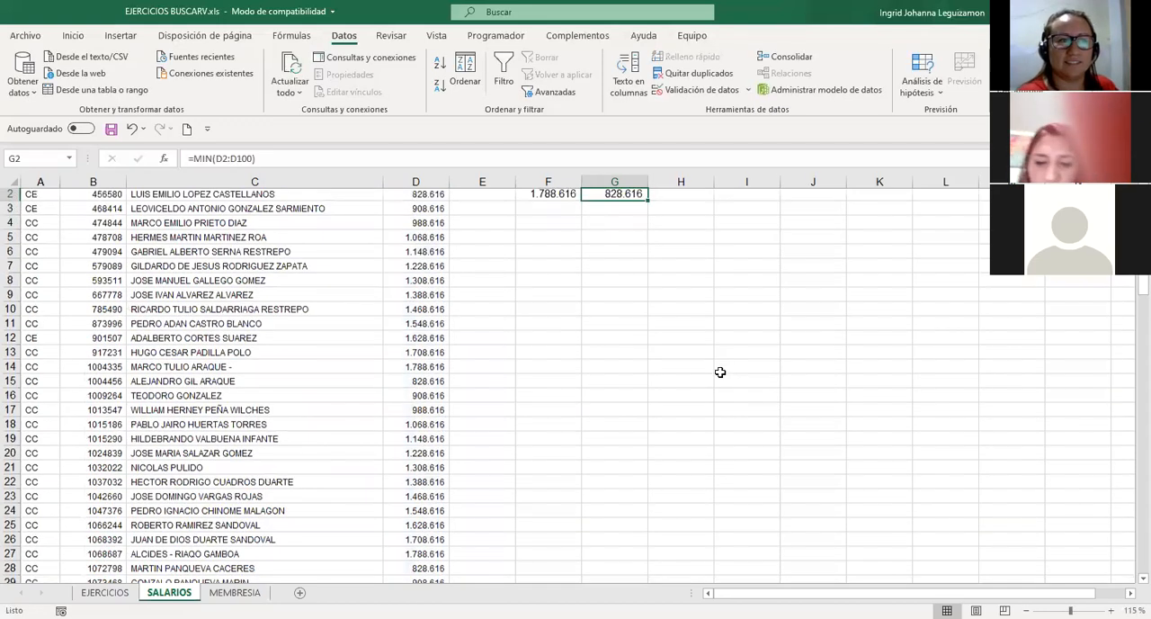
{"action": "scroll", "coordinate": [413, 283], "scroll_direction": "up", "scroll_amount": 1}
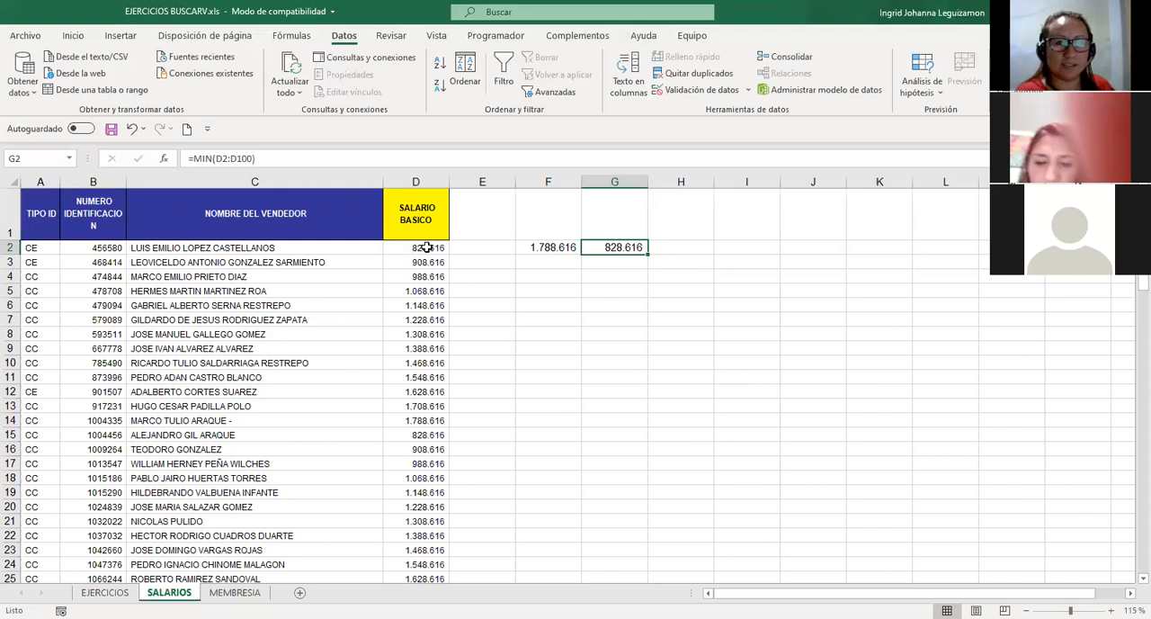
Select all the SALARIO BASICO values from D2 down to D100, and return to G3 beside the list's start.
{"action": "key", "text": "Left"}
{"action": "key", "text": "Left"}
{"action": "key", "text": "Left"}
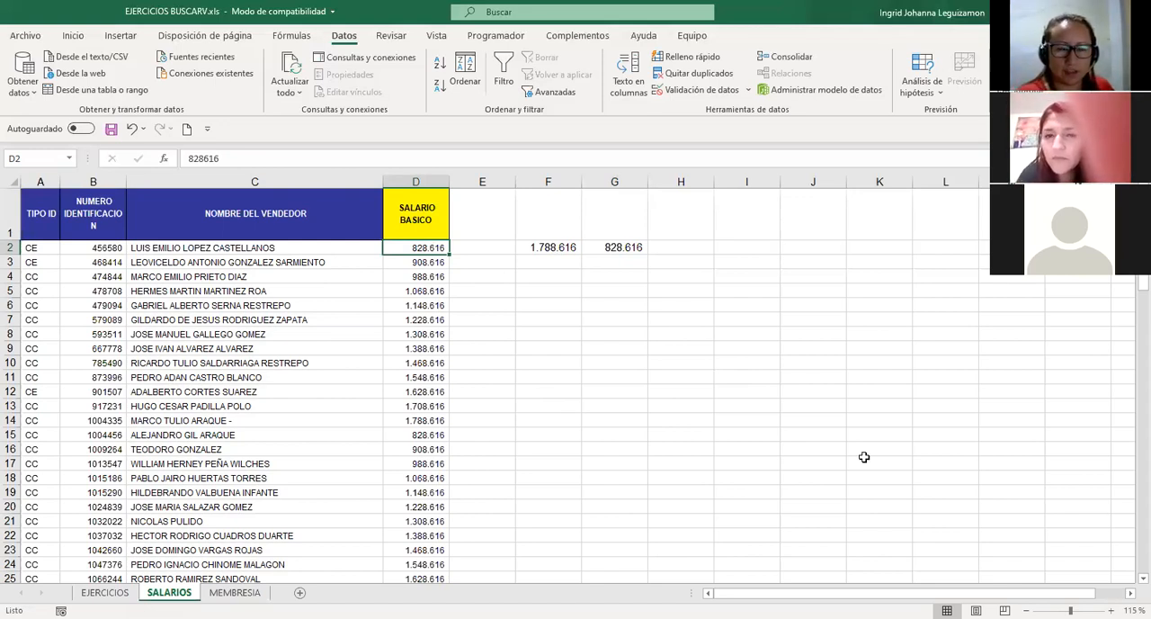
{"action": "key", "text": "End"}
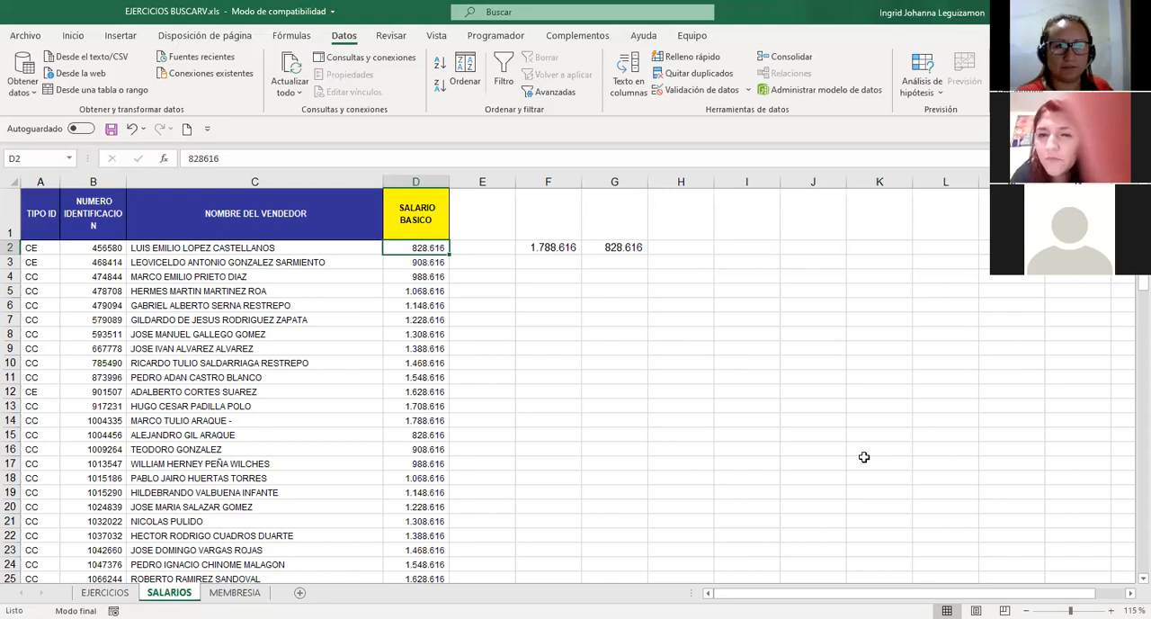
{"action": "key", "text": "shift+Down"}
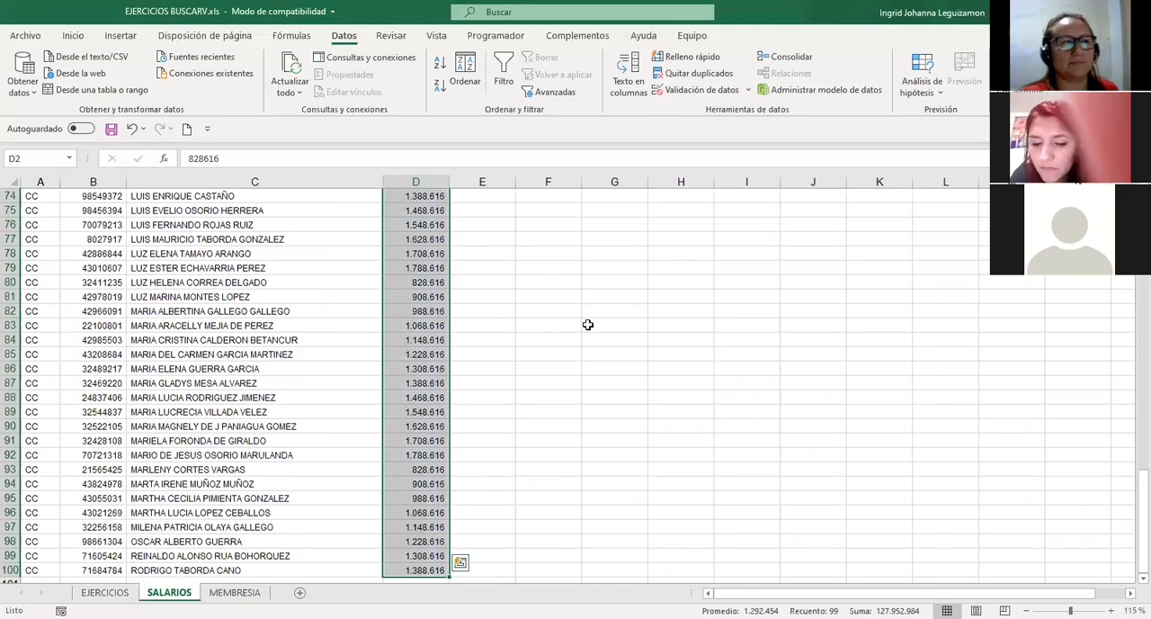
{"action": "scroll", "coordinate": [587, 325], "scroll_direction": "up", "scroll_amount": 13}
{"action": "scroll", "coordinate": [588, 325], "scroll_direction": "up", "scroll_amount": 11}
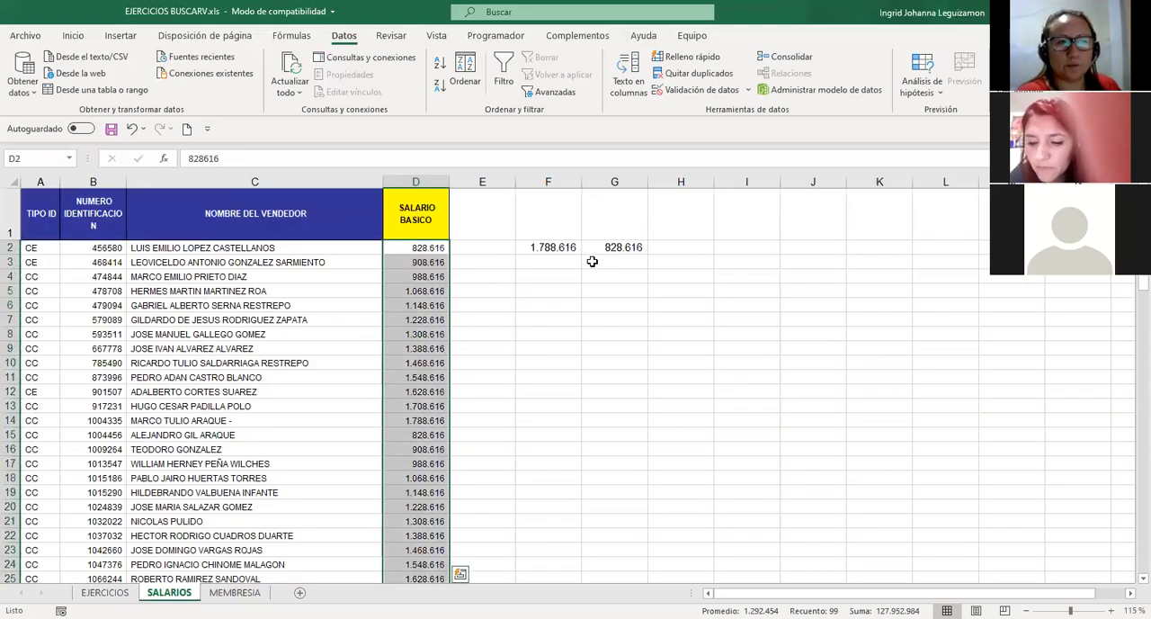
{"action": "left_click", "coordinate": [612, 263]}
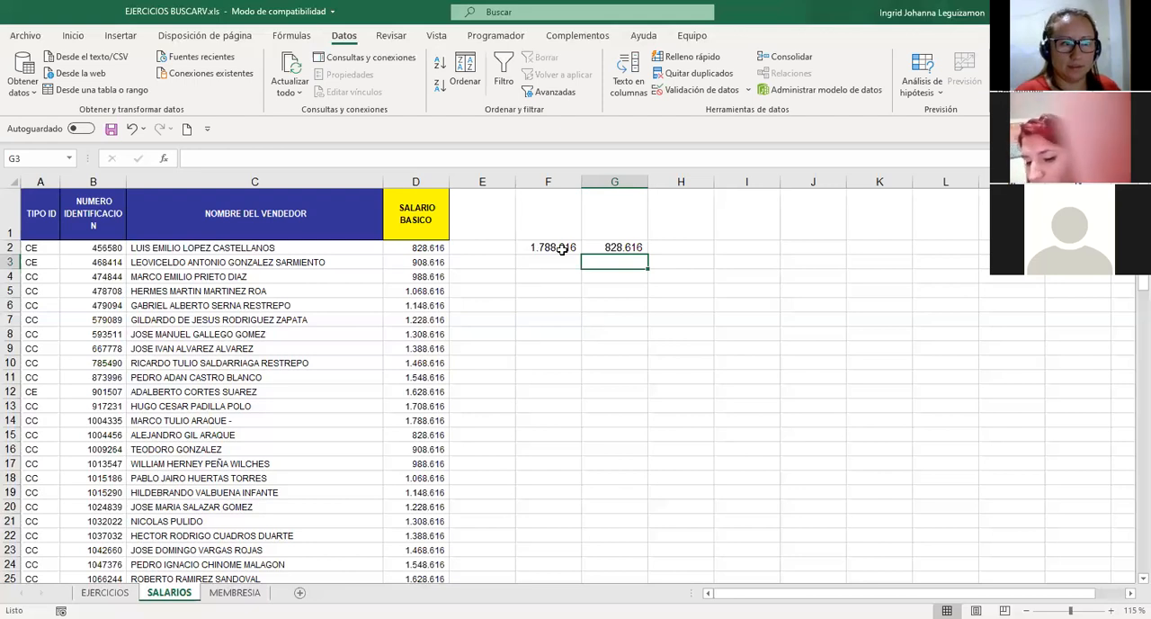
Review the formulas in F2 and G2, and extend a selection from D2 to the last SALARIO BASICO value.
{"action": "key", "text": "Up"}
{"action": "key", "text": "Left"}
{"action": "key", "text": "Right"}
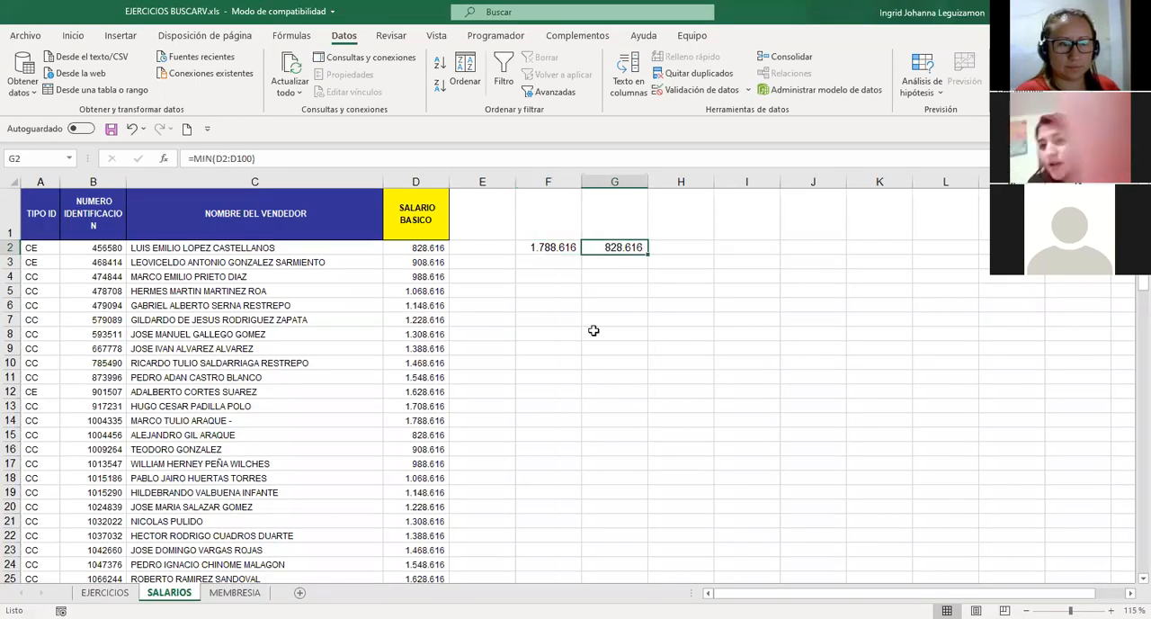
{"action": "left_click", "coordinate": [426, 245]}
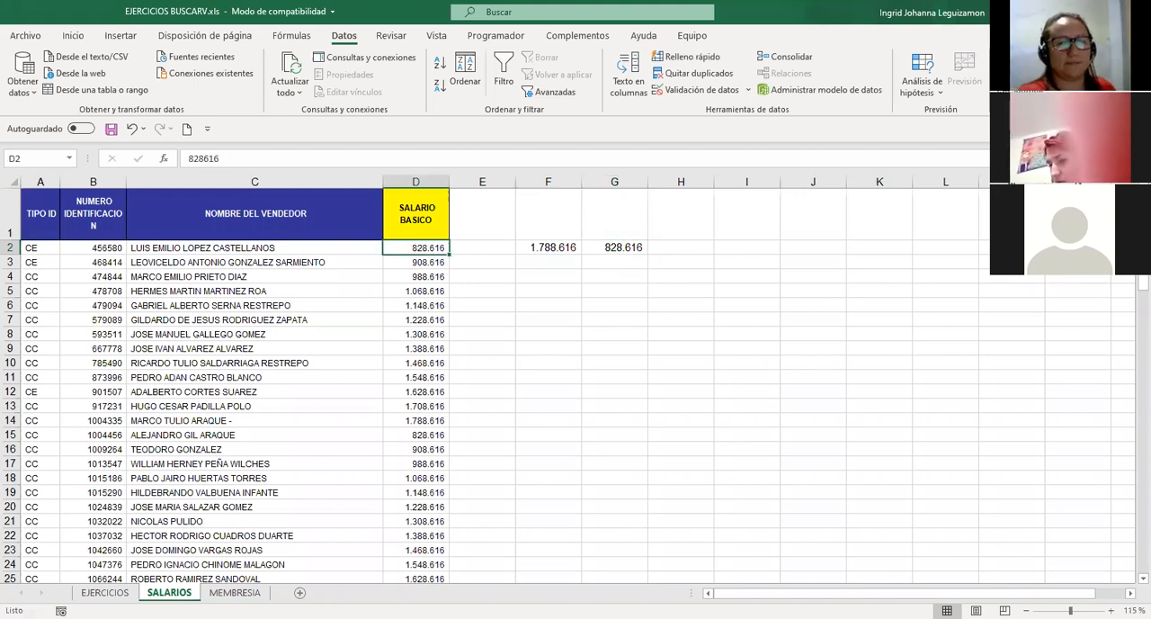
{"action": "key", "text": "ctrl+shift+Down"}
{"action": "left_click", "coordinate": [522, 535]}
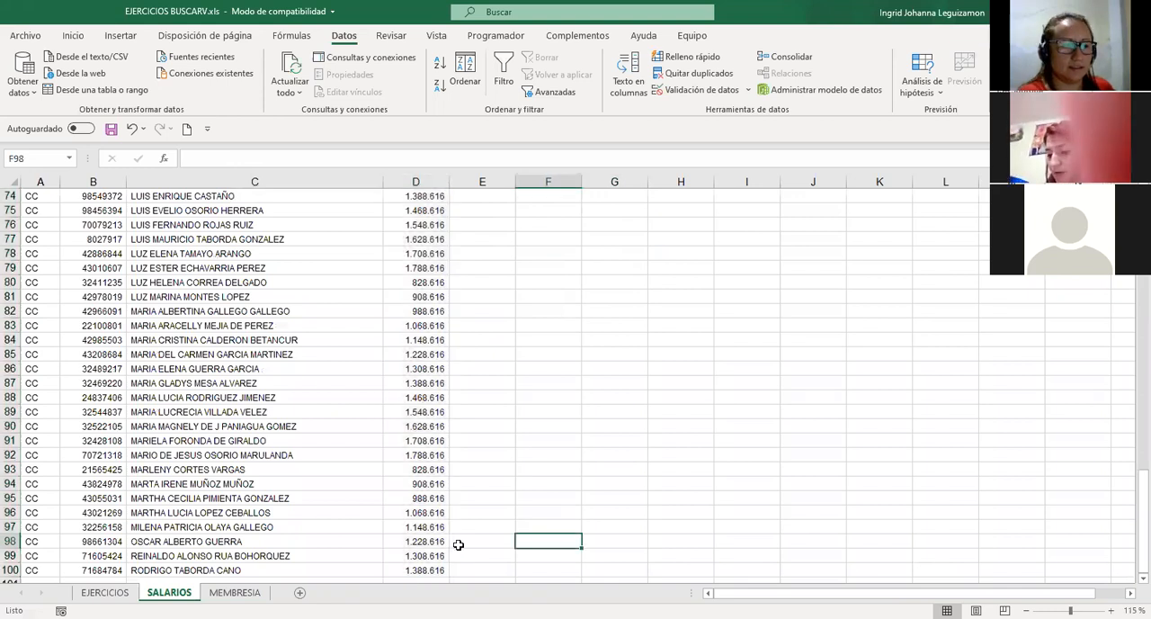
Go to the last SALARIO BASICO value in D100 and return to the first rows of the list.
{"action": "left_click", "coordinate": [415, 571]}
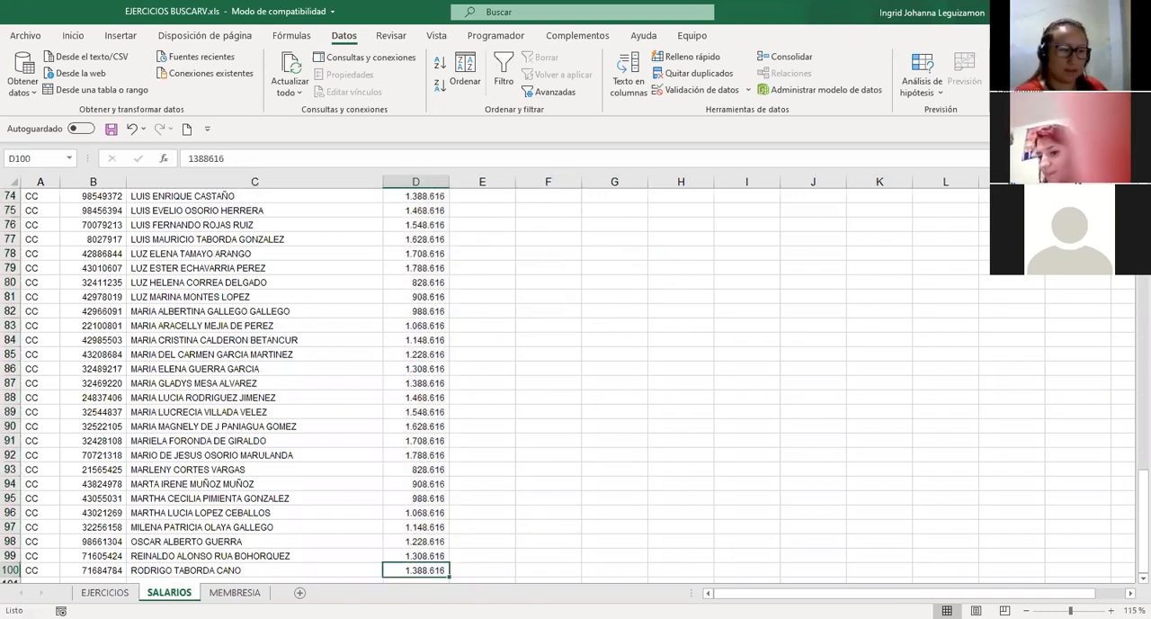
{"action": "key", "text": "shift+Up"}
{"action": "key", "text": "shift+Home"}
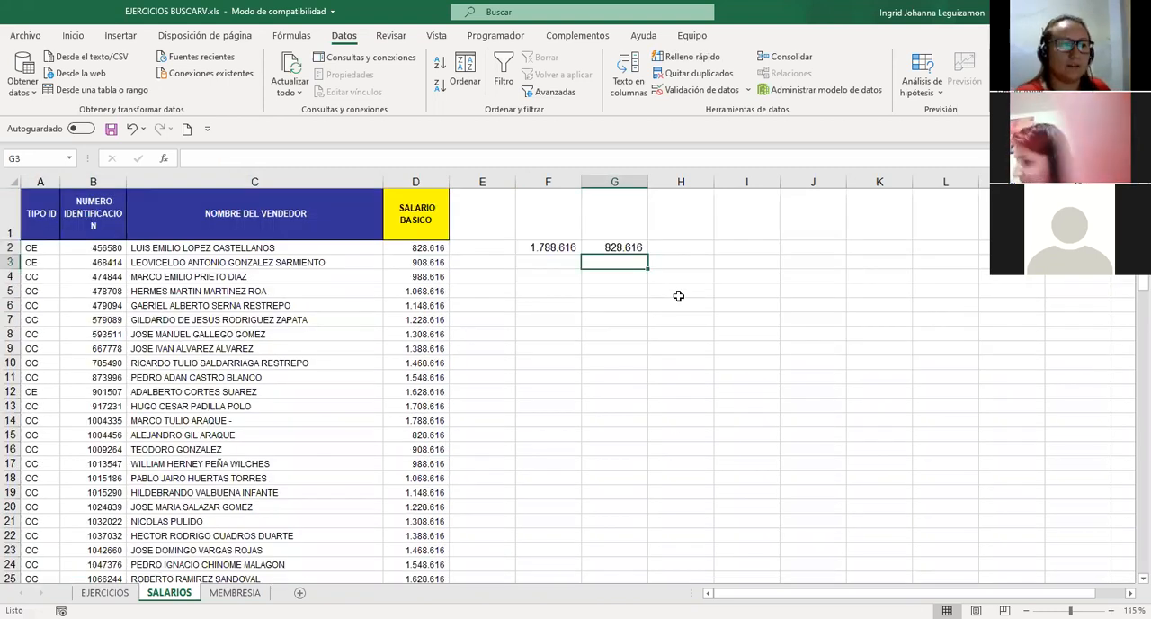
{"action": "left_click", "coordinate": [675, 423]}
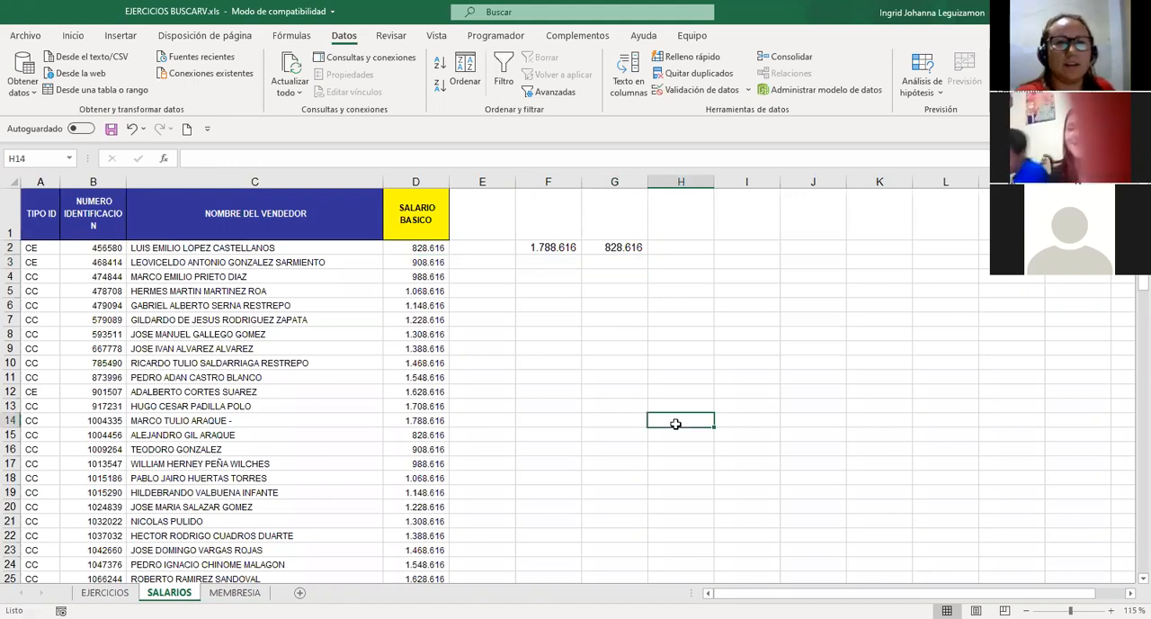
Go from A1 down past the end of the salary list to row 430 and select that entire empty row.
{"action": "key", "text": "ctrl+Home"}
{"action": "scroll", "coordinate": [552, 408], "scroll_direction": "down", "scroll_amount": 14}
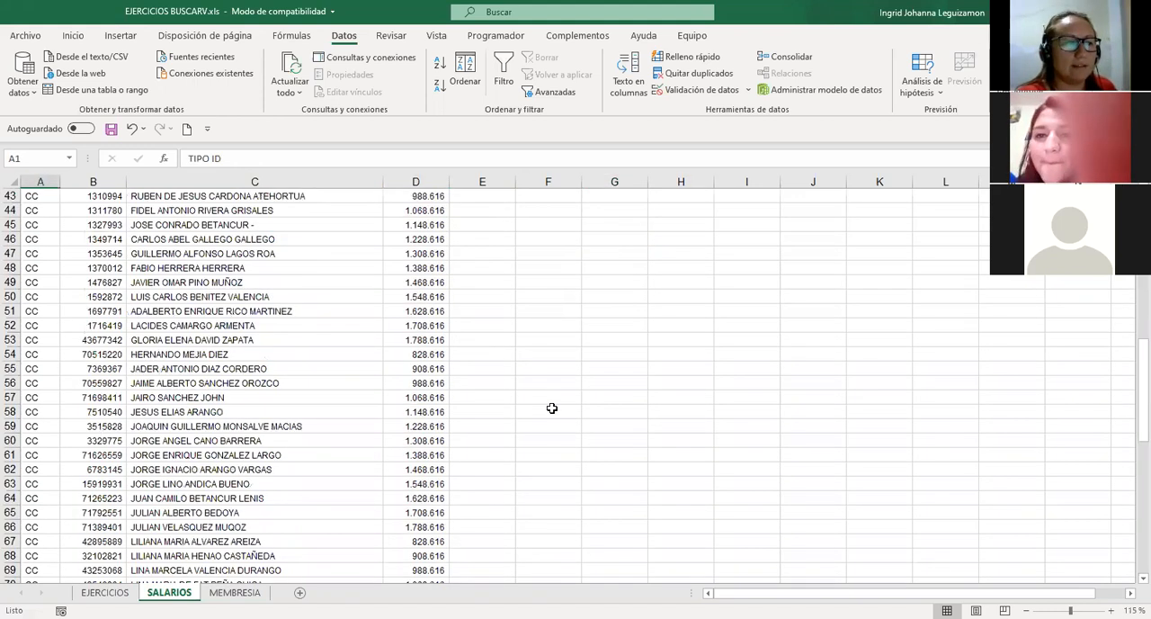
{"action": "scroll", "coordinate": [552, 408], "scroll_direction": "down", "scroll_amount": 18}
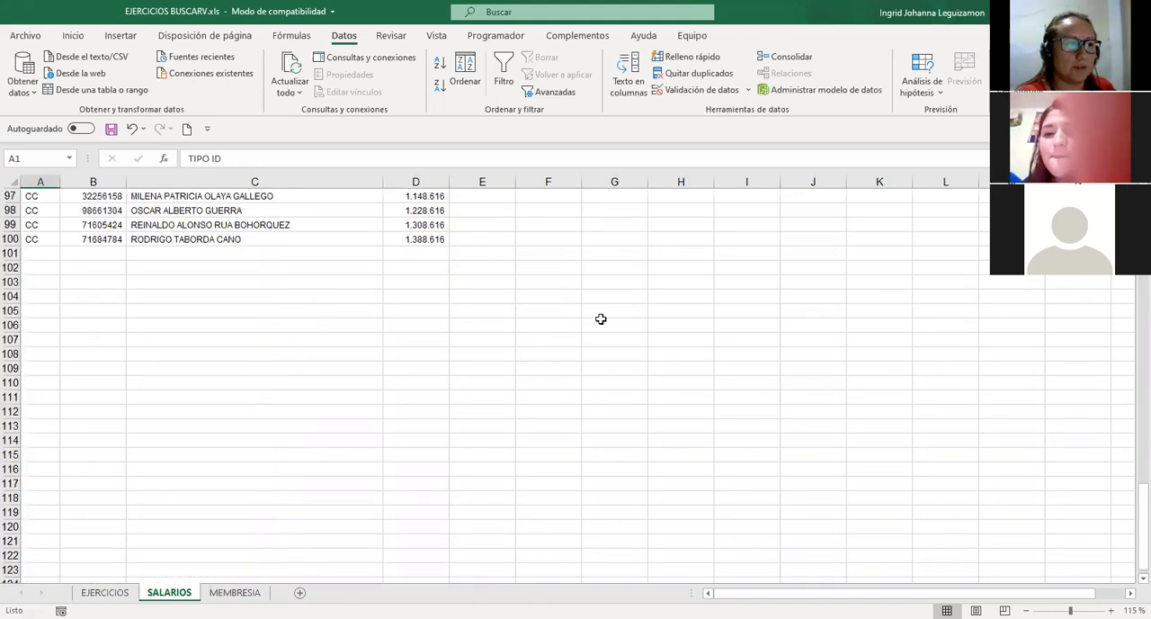
{"action": "left_click", "coordinate": [428, 328]}
{"action": "key", "text": "Page_Down"}
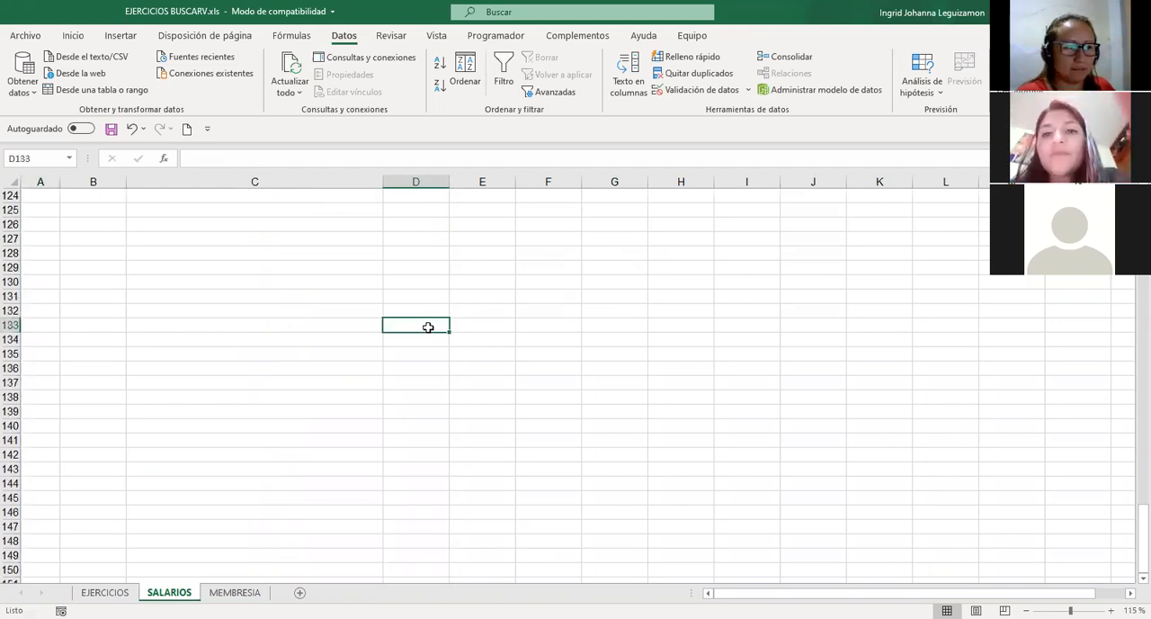
{"action": "key", "text": "Page_Down"}
{"action": "key", "text": "Page_Down"}
{"action": "key", "text": "Page_Down"}
{"action": "key", "text": "Page_Down"}
{"action": "key", "text": "Page_Down"}
{"action": "key", "text": "Page_Down"}
{"action": "key", "text": "Page_Down"}
{"action": "key", "text": "Page_Down"}
{"action": "key", "text": "Page_Down"}
{"action": "key", "text": "Page_Down"}
{"action": "key", "text": "Page_Down"}
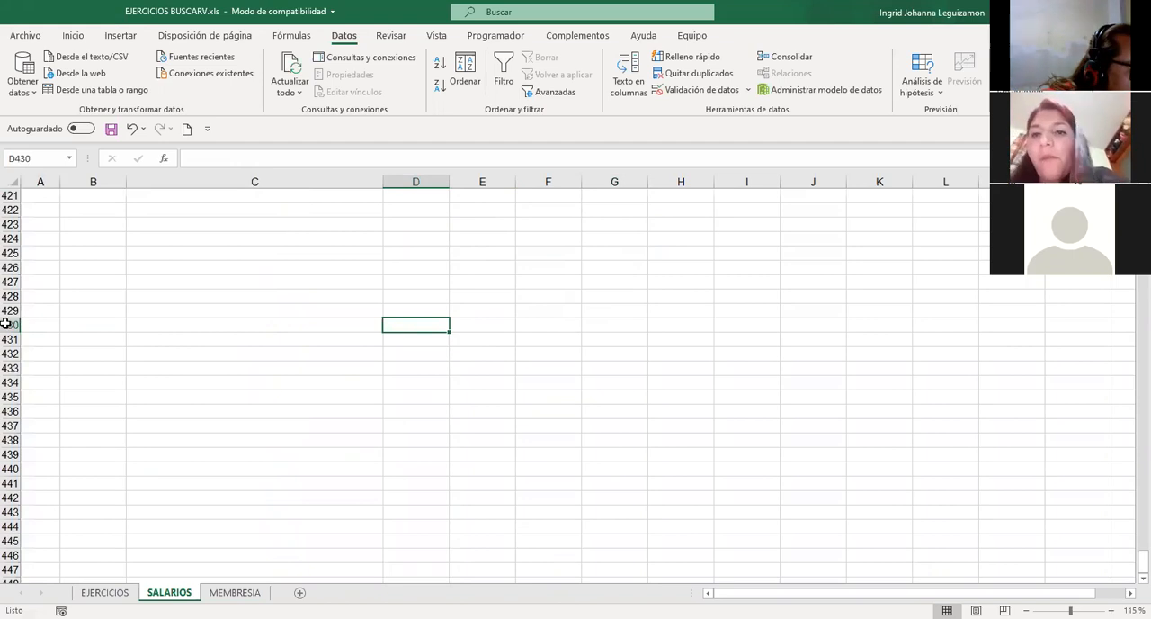
{"action": "key", "text": "shift+space"}
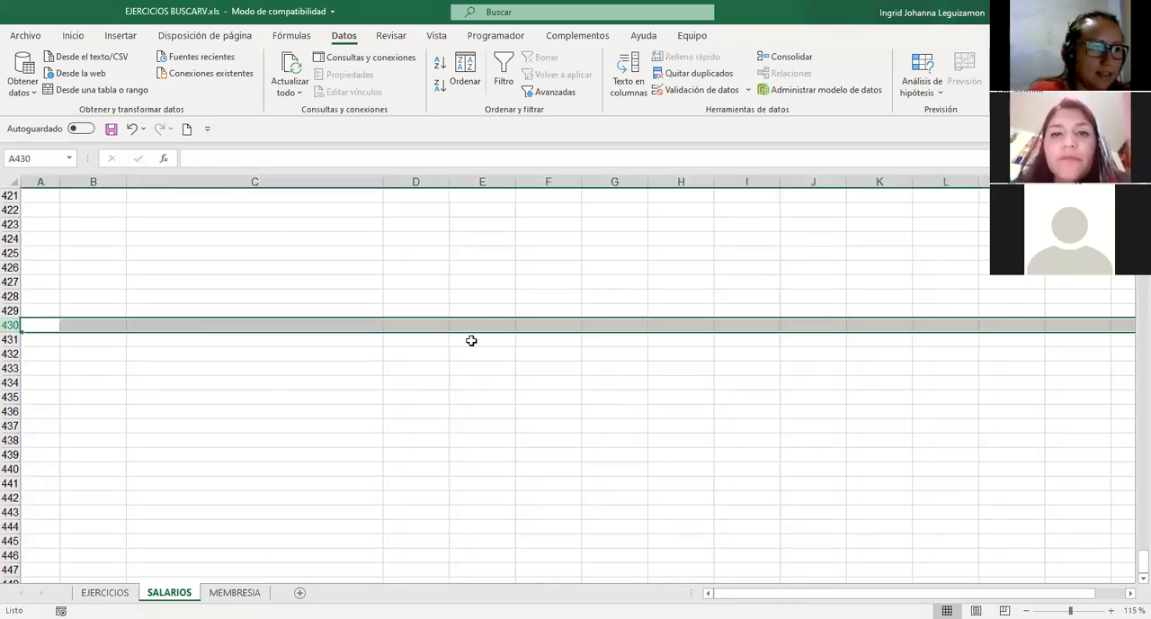
{"action": "left_click", "coordinate": [621, 326]}
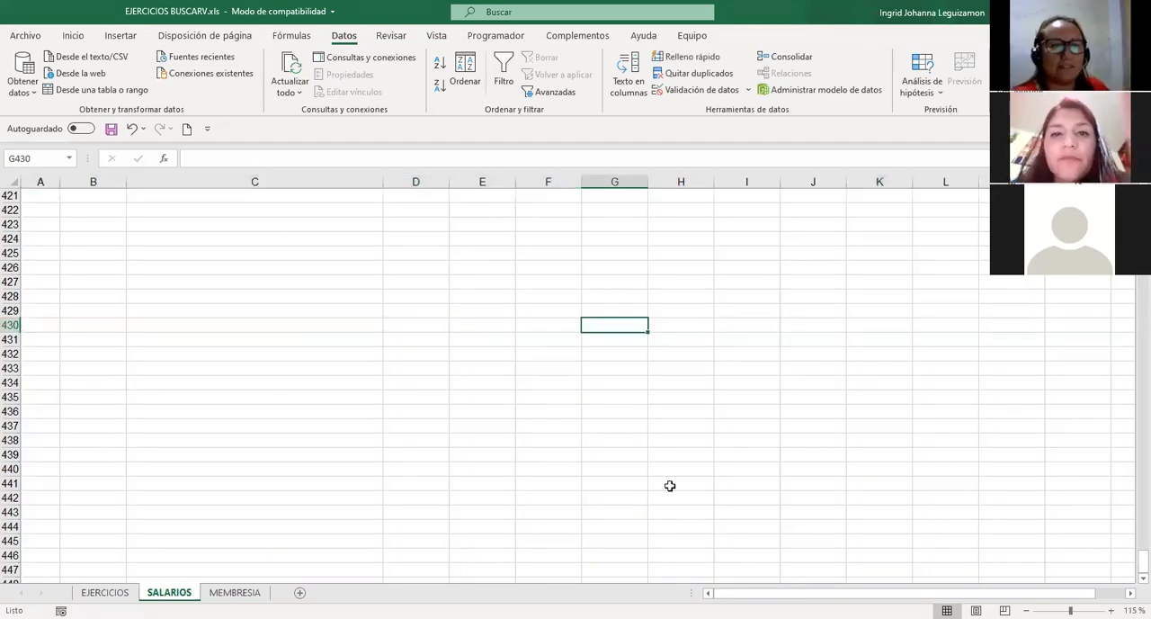
Move back up through the empty rows and return to cell A1.
{"action": "scroll", "coordinate": [670, 486], "scroll_direction": "up", "scroll_amount": 17}
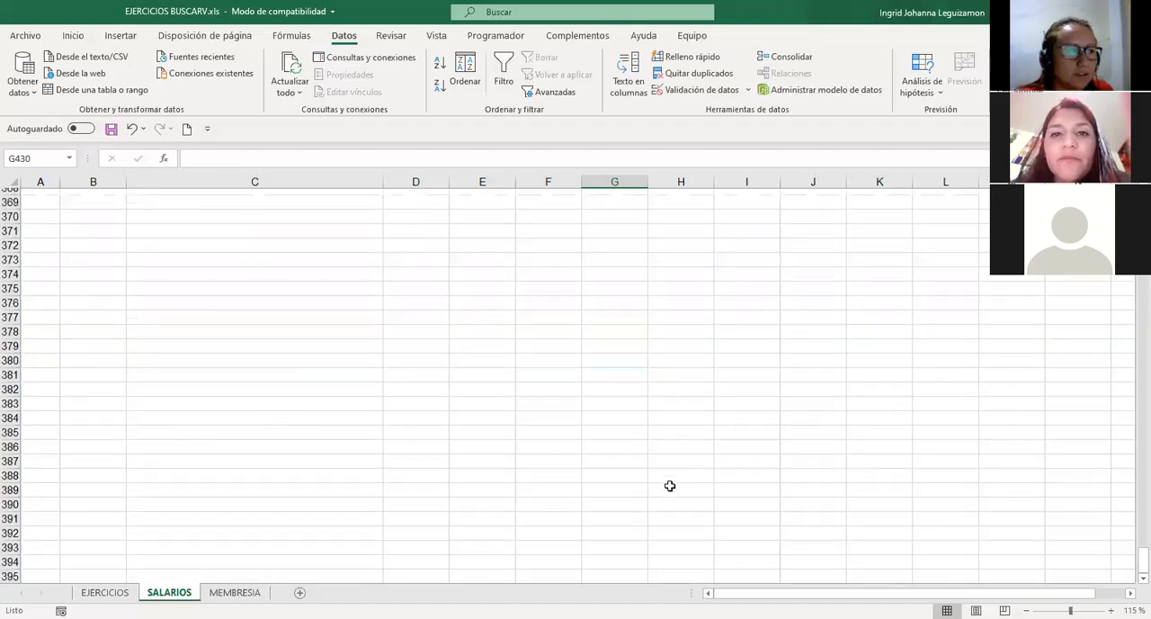
{"action": "scroll", "coordinate": [670, 486], "scroll_direction": "up", "scroll_amount": 20}
{"action": "scroll", "coordinate": [670, 486], "scroll_direction": "up", "scroll_amount": 20}
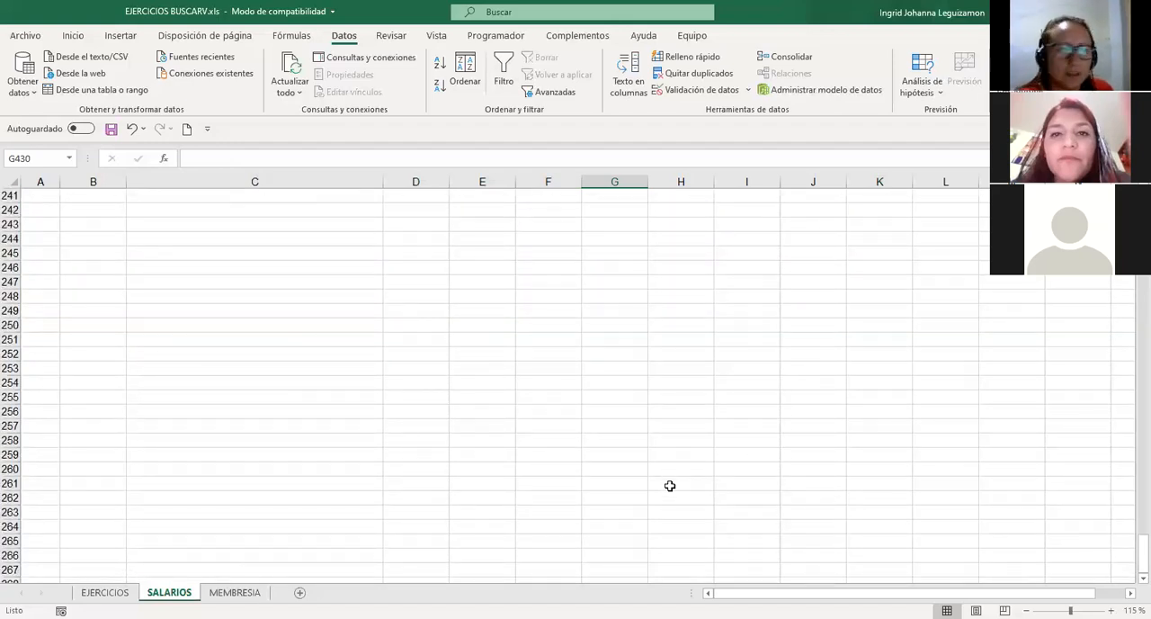
{"action": "left_click", "coordinate": [572, 453]}
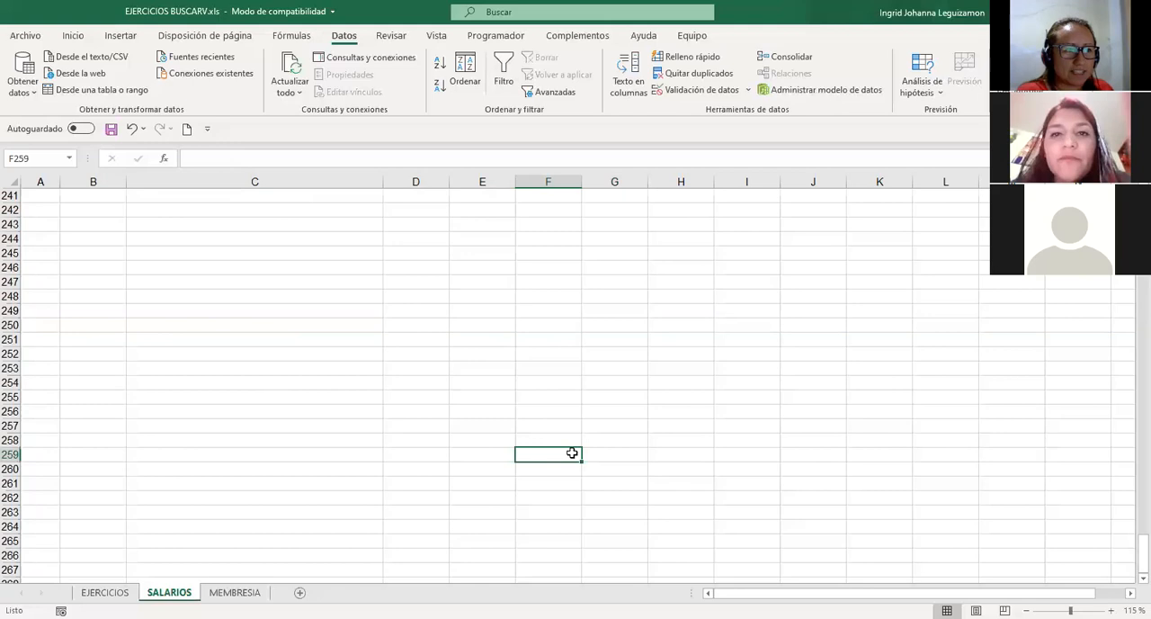
{"action": "key", "text": "Up"}
{"action": "key", "text": "Up"}
{"action": "key", "text": "Up"}
{"action": "key", "text": "Up"}
{"action": "key", "text": "Up"}
{"action": "key", "text": "Up"}
{"action": "key", "text": "Up"}
{"action": "key", "text": "Up"}
{"action": "key", "text": "Up"}
{"action": "key", "text": "Up"}
{"action": "key", "text": "Up"}
{"action": "key", "text": "Up"}
{"action": "key", "text": "Up"}
{"action": "key", "text": "Up"}
{"action": "key", "text": "Up"}
{"action": "key", "text": "Up"}
{"action": "key", "text": "Up"}
{"action": "key", "text": "Up"}
{"action": "key", "text": "Up"}
{"action": "key", "text": "Up"}
{"action": "key", "text": "Up"}
{"action": "key", "text": "Up"}
{"action": "key", "text": "Up"}
{"action": "key", "text": "Up"}
{"action": "key", "text": "Up"}
{"action": "key", "text": "Up"}
{"action": "key", "text": "Up"}
{"action": "key", "text": "Up"}
{"action": "key", "text": "Up"}
{"action": "key", "text": "Up"}
{"action": "key", "text": "Up"}
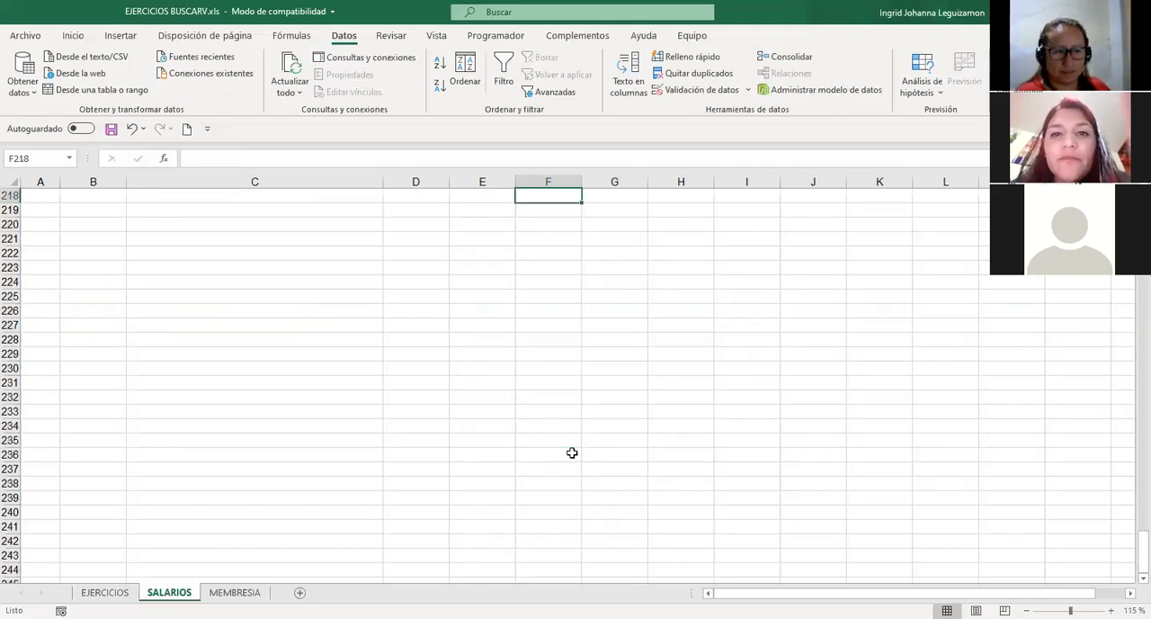
{"action": "key", "text": "Down"}
{"action": "key", "text": "Down"}
{"action": "key", "text": "Down"}
{"action": "key", "text": "Down"}
{"action": "key", "text": "Right"}
{"action": "key", "text": "Down"}
{"action": "key", "text": "Down"}
{"action": "key", "text": "Down"}
{"action": "key", "text": "Down"}
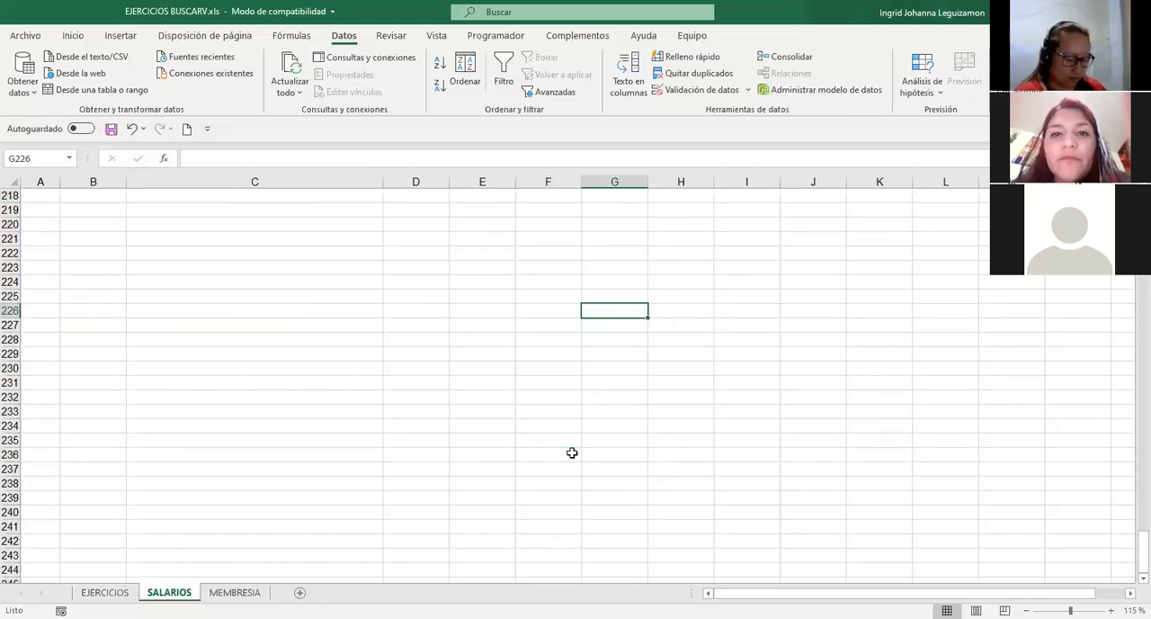
{"action": "key", "text": "Down"}
{"action": "key", "text": "ctrl+Home"}
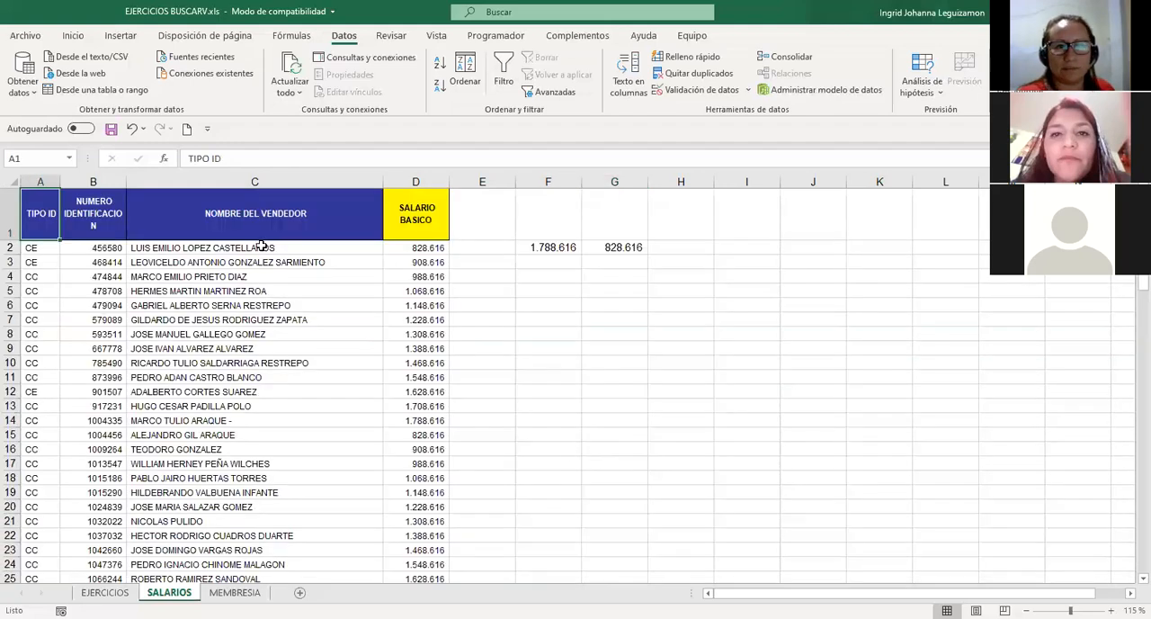
Go from G3 to the sheet's last used cell, return to A1 and select G10.
{"action": "left_click", "coordinate": [612, 263]}
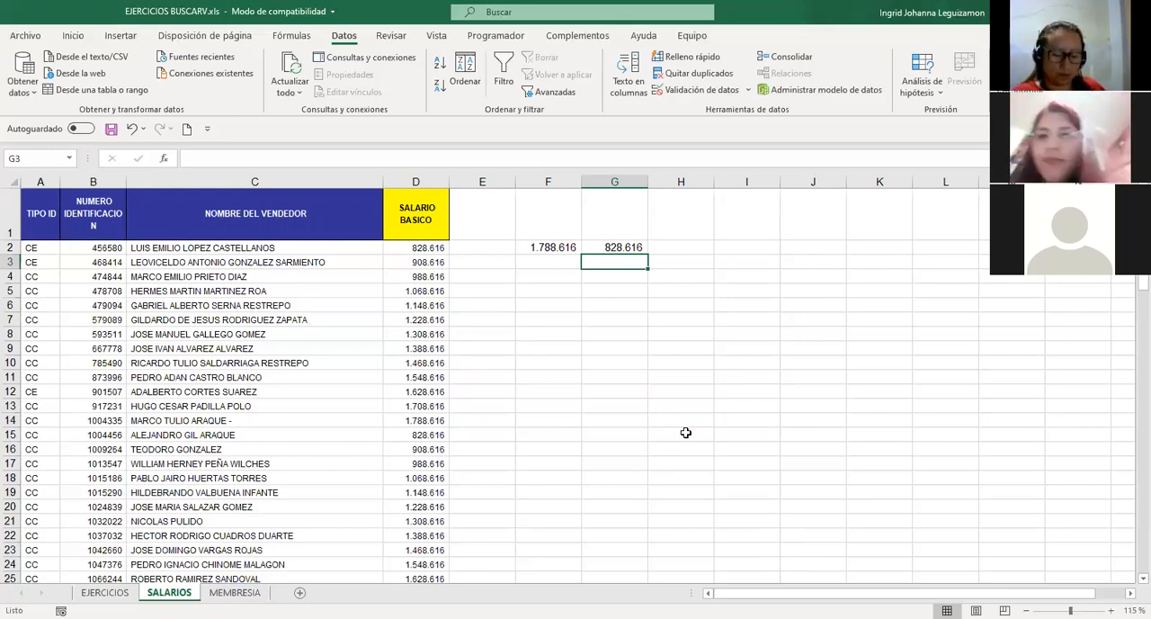
{"action": "key", "text": "ctrl+End"}
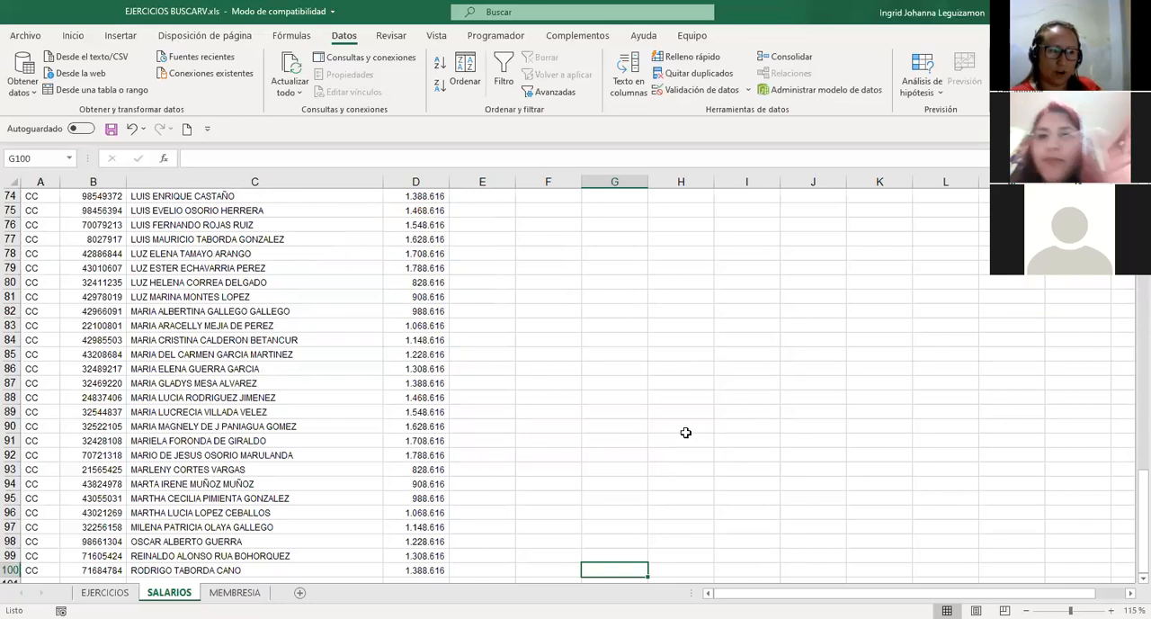
{"action": "key", "text": "ctrl+Home"}
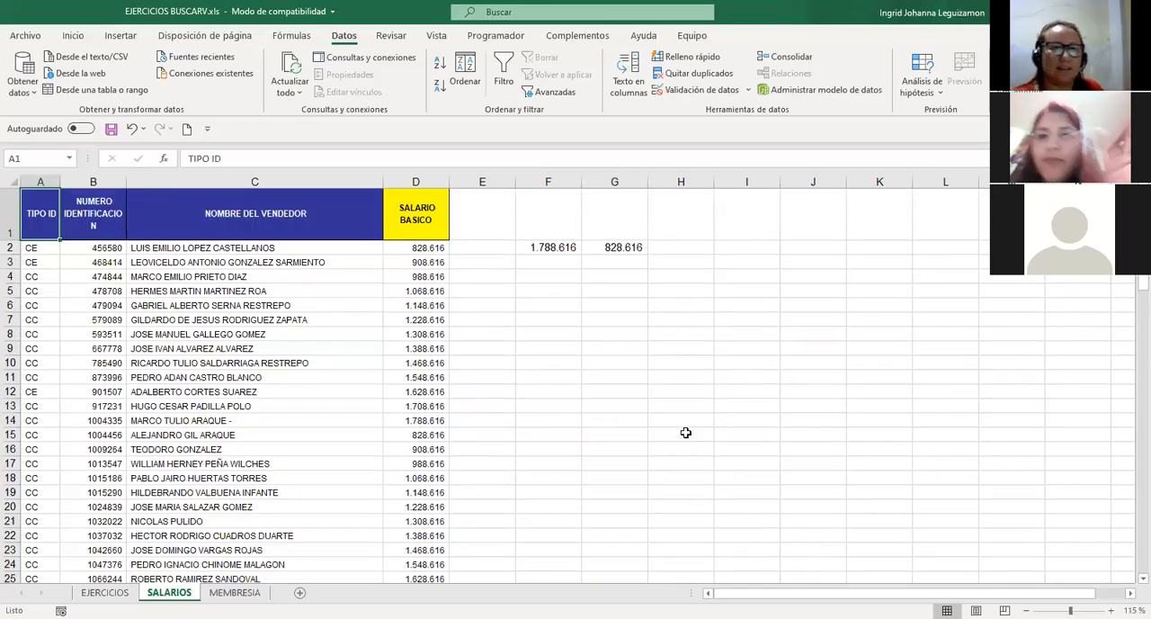
{"action": "left_click", "coordinate": [644, 360]}
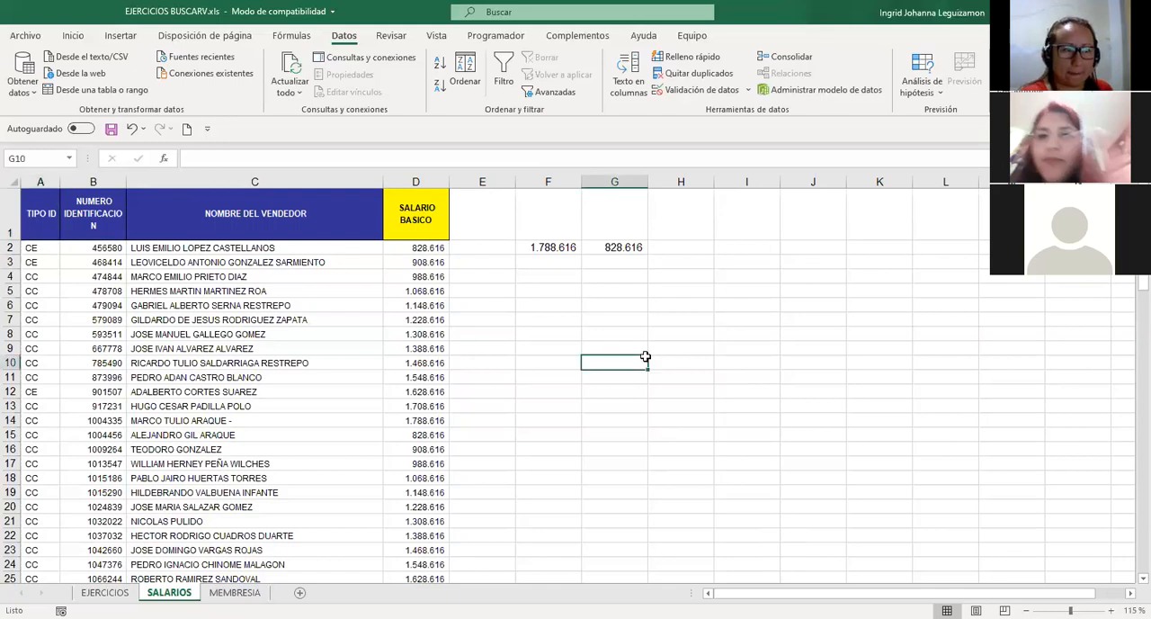
Move down screen by screen from G10 past the end of the salary list to row 1207 and return to cell A1.
{"action": "key", "text": "Page_Down"}
{"action": "key", "text": "Page_Down"}
{"action": "key", "text": "Page_Down"}
{"action": "key", "text": "Page_Down"}
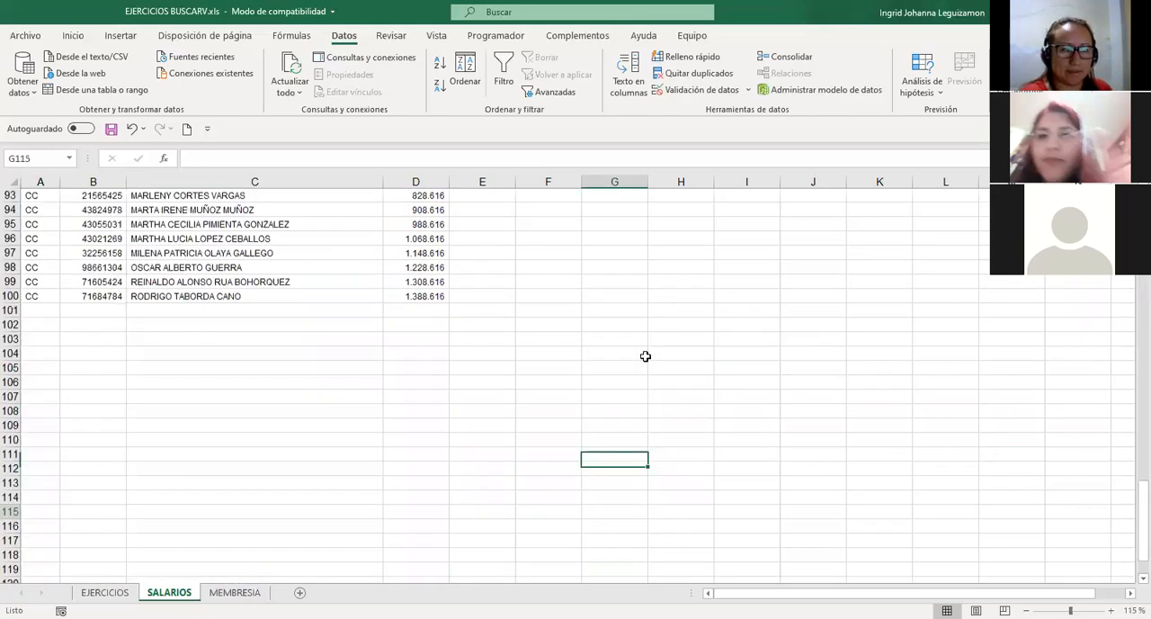
{"action": "key", "text": "Page_Down"}
{"action": "key", "text": "Page_Down"}
{"action": "key", "text": "Page_Down"}
{"action": "key", "text": "Page_Down"}
{"action": "key", "text": "Page_Down"}
{"action": "key", "text": "Page_Down"}
{"action": "key", "text": "Page_Down"}
{"action": "key", "text": "Page_Down"}
{"action": "key", "text": "Page_Down"}
{"action": "key", "text": "Page_Down"}
{"action": "key", "text": "Page_Down"}
{"action": "key", "text": "Page_Down"}
{"action": "key", "text": "Page_Down"}
{"action": "key", "text": "Page_Down"}
{"action": "key", "text": "Page_Down"}
{"action": "key", "text": "Page_Down"}
{"action": "key", "text": "Page_Down"}
{"action": "key", "text": "Page_Down"}
{"action": "key", "text": "Page_Down"}
{"action": "key", "text": "Page_Down"}
{"action": "key", "text": "Page_Down"}
{"action": "key", "text": "Page_Down"}
{"action": "key", "text": "Page_Down"}
{"action": "key", "text": "Page_Down"}
{"action": "key", "text": "Page_Down"}
{"action": "key", "text": "Page_Down"}
{"action": "key", "text": "Page_Down"}
{"action": "key", "text": "Page_Down"}
{"action": "key", "text": "Page_Down"}
{"action": "key", "text": "Page_Down"}
{"action": "key", "text": "Page_Down"}
{"action": "key", "text": "Page_Down"}
{"action": "key", "text": "Page_Down"}
{"action": "key", "text": "Page_Down"}
{"action": "key", "text": "Page_Down"}
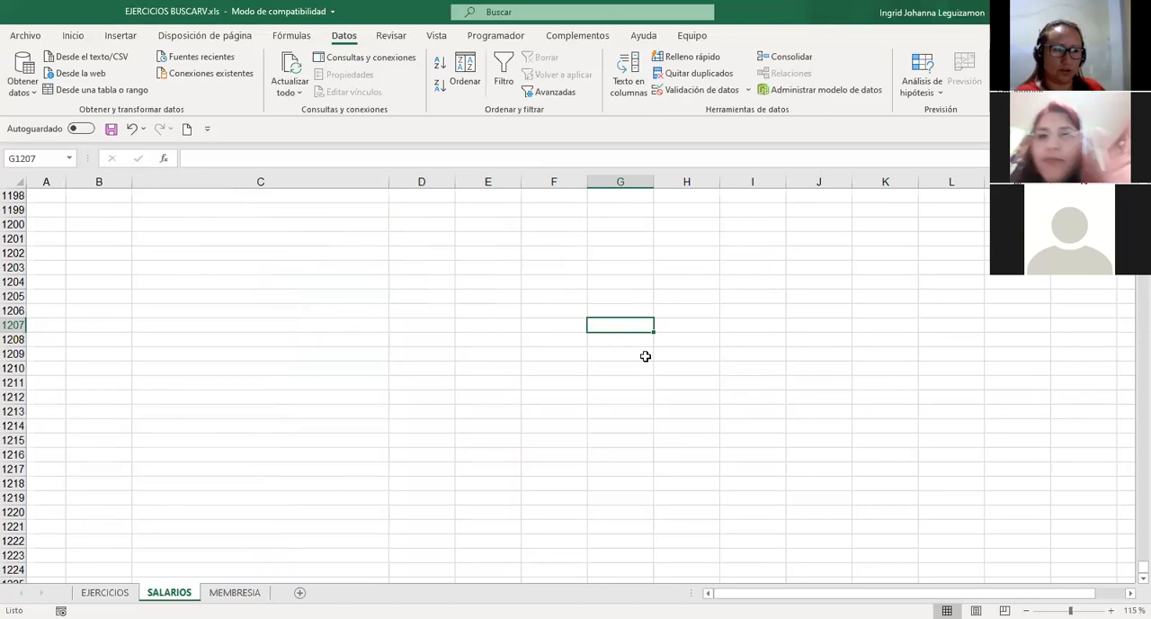
{"action": "key", "text": "ctrl+Home"}
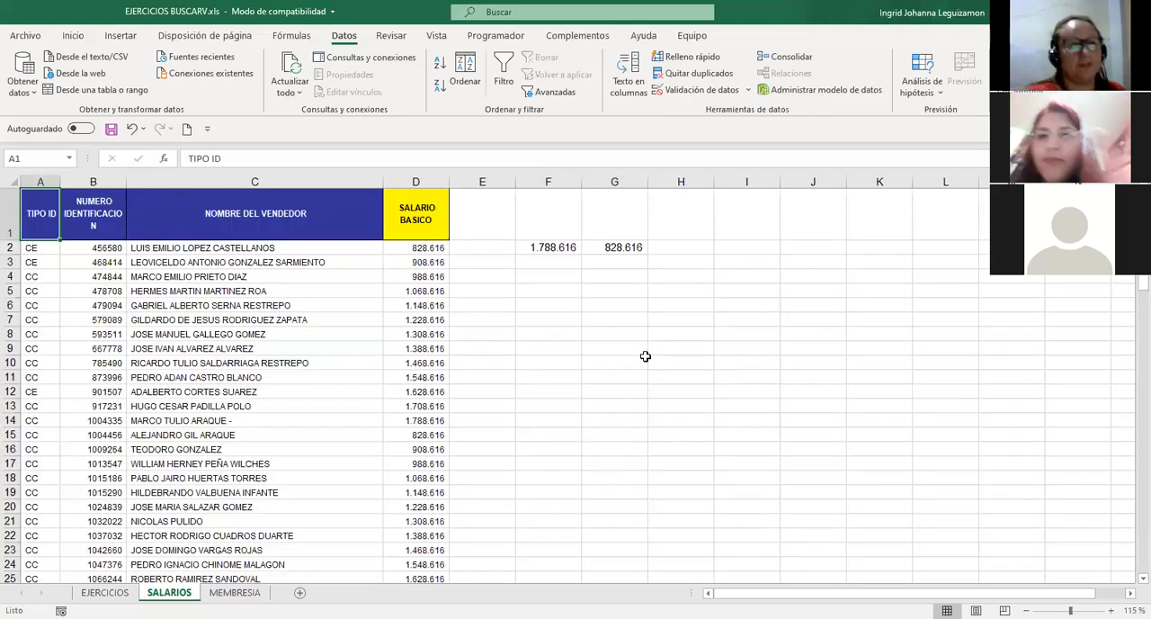
Select cell E2 beside the first salary and move the selection to the empty cell G7.
{"action": "left_click", "coordinate": [484, 251]}
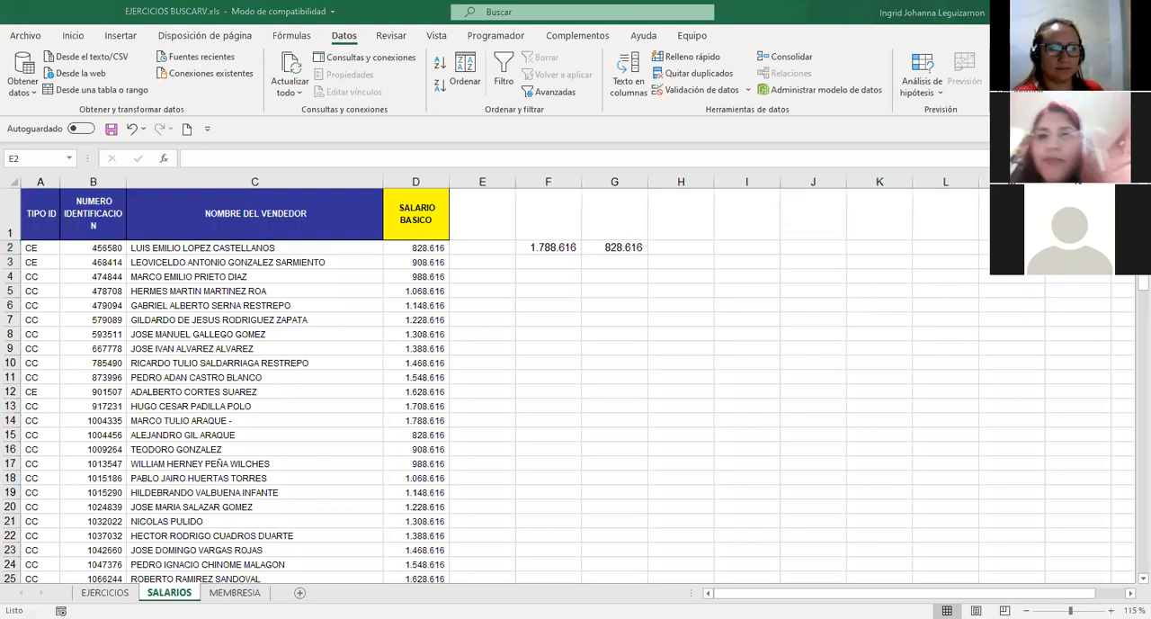
{"action": "left_click", "coordinate": [695, 450]}
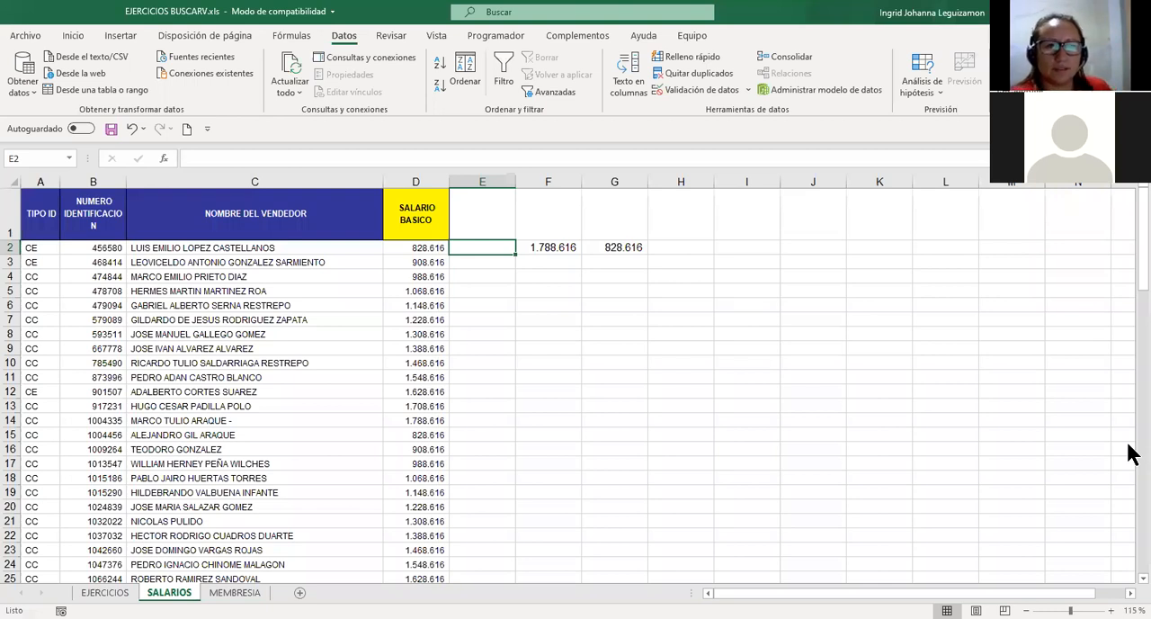
{"action": "left_click", "coordinate": [642, 319]}
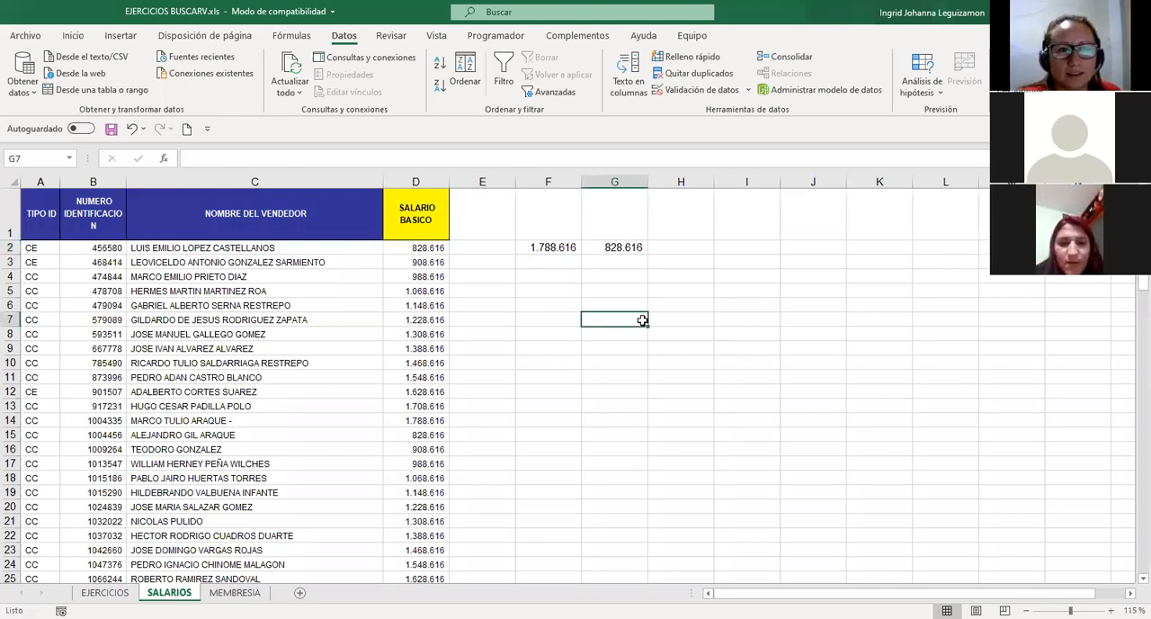